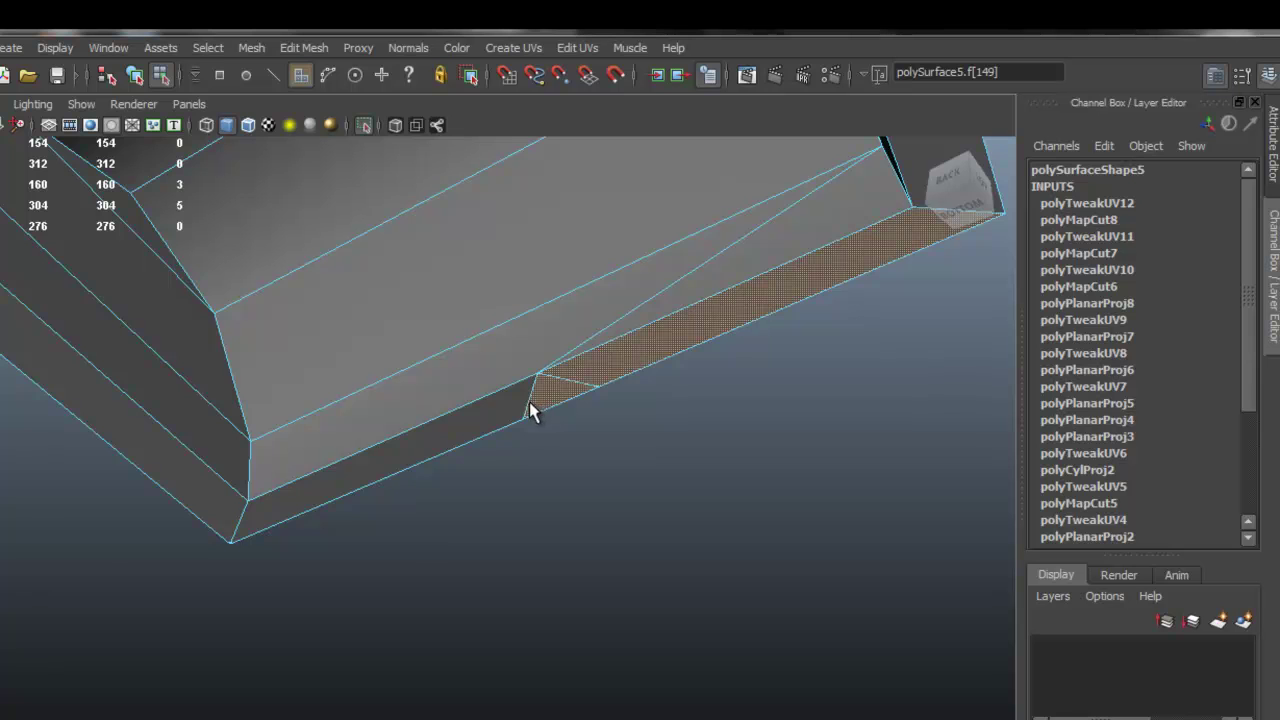
# Apply planar mapping to the narrow faces along the lid's bottom edge
pyautogui.keyDown('alt'); pyautogui.moveTo(626, 412); pyautogui.dragTo(523, 256); pyautogui.keyUp('alt')
pyautogui.click(512, 48)
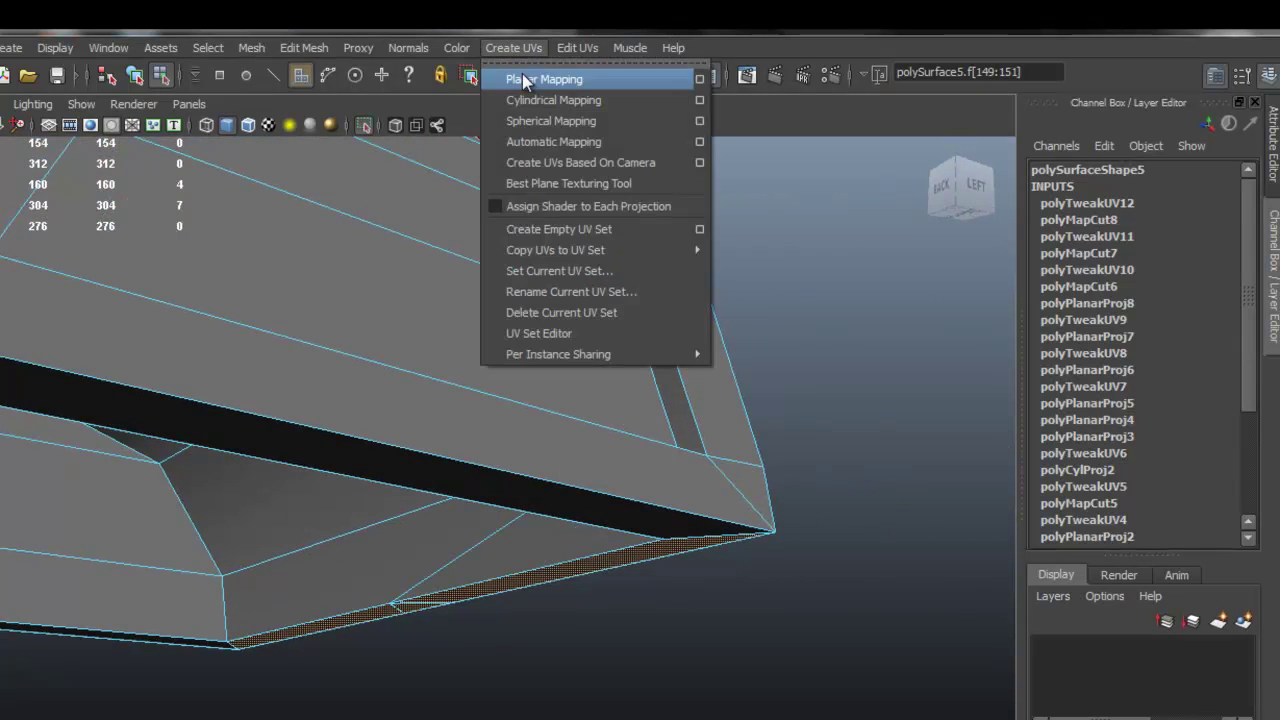
pyautogui.click(521, 78)
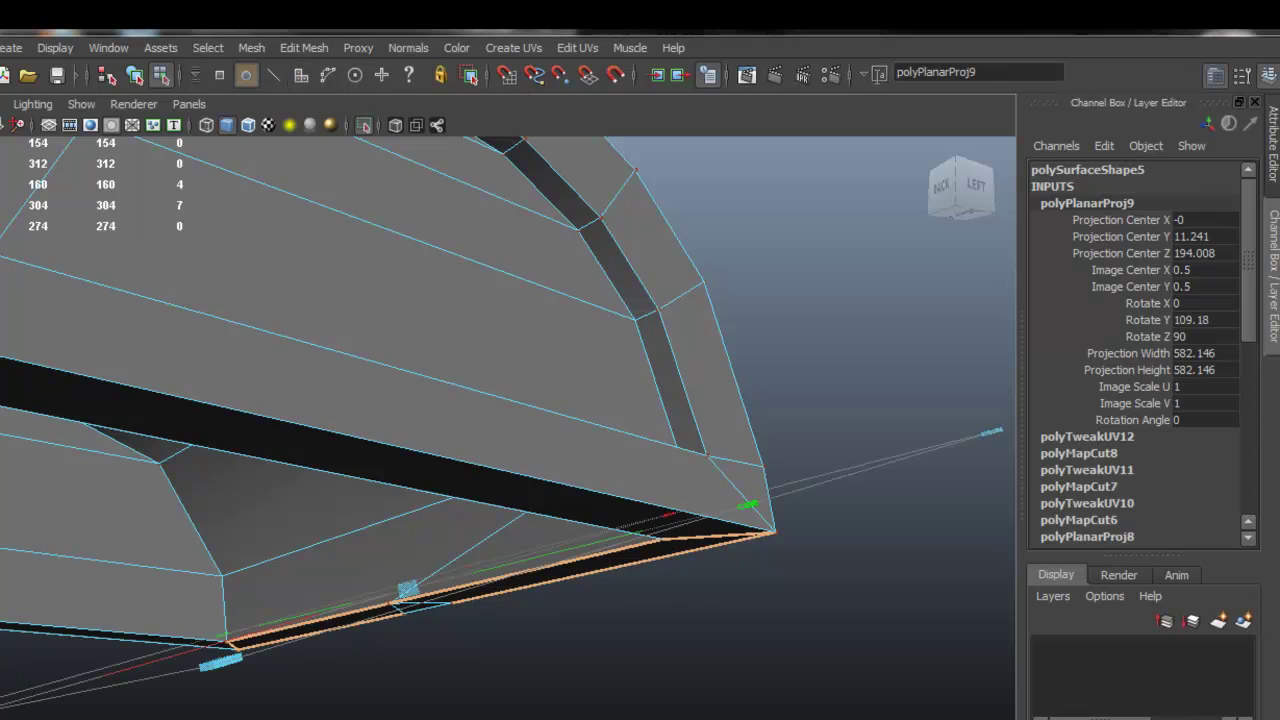
# Select all of the lid's UVs in the UV Texture Editor
pyautogui.click(220, 630)
pyautogui.keyDown('alt'); pyautogui.moveTo(838, 362); pyautogui.dragTo(878, 350, button='right'); pyautogui.keyUp('alt')
pyautogui.moveTo(910, 324); pyautogui.dragTo(1018, 356)
pyautogui.keyDown('alt'); pyautogui.moveTo(1048, 284); pyautogui.dragTo(930, 347, button='middle'); pyautogui.keyUp('alt')
pyautogui.click(1009, 293)
pyautogui.scroll(-5, 811, 391)
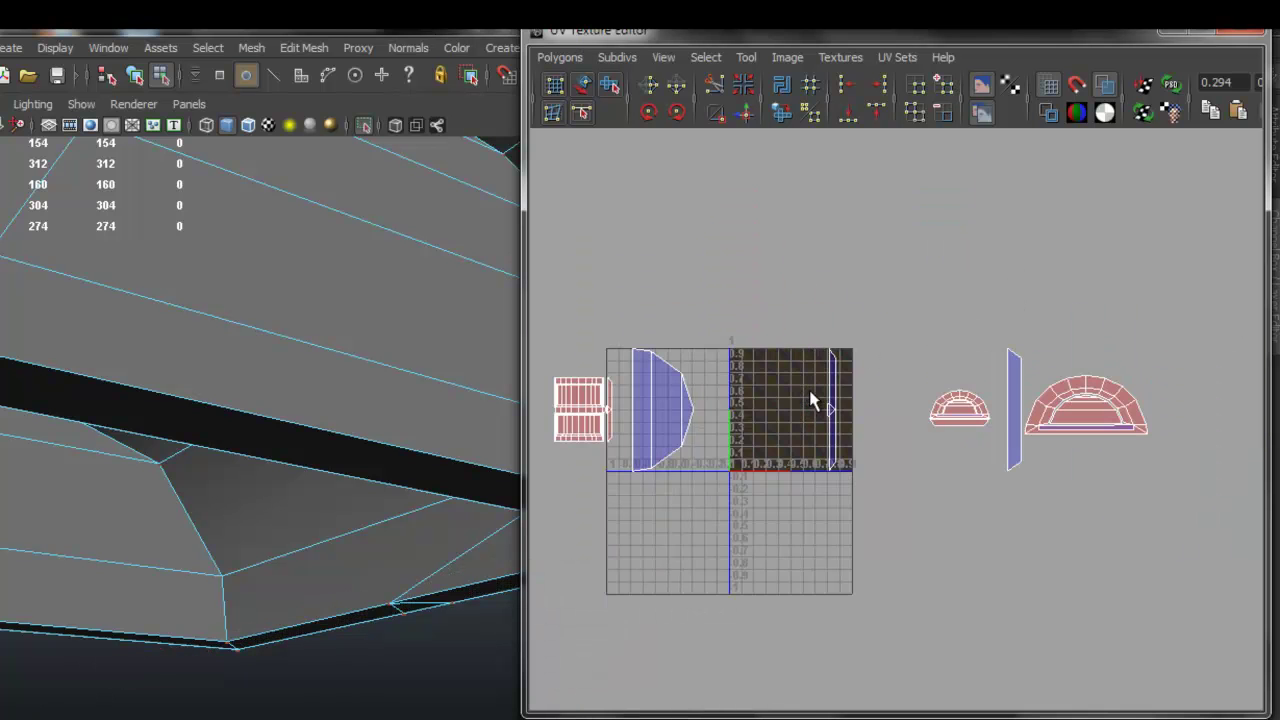
pyautogui.scroll(1, 811, 392)
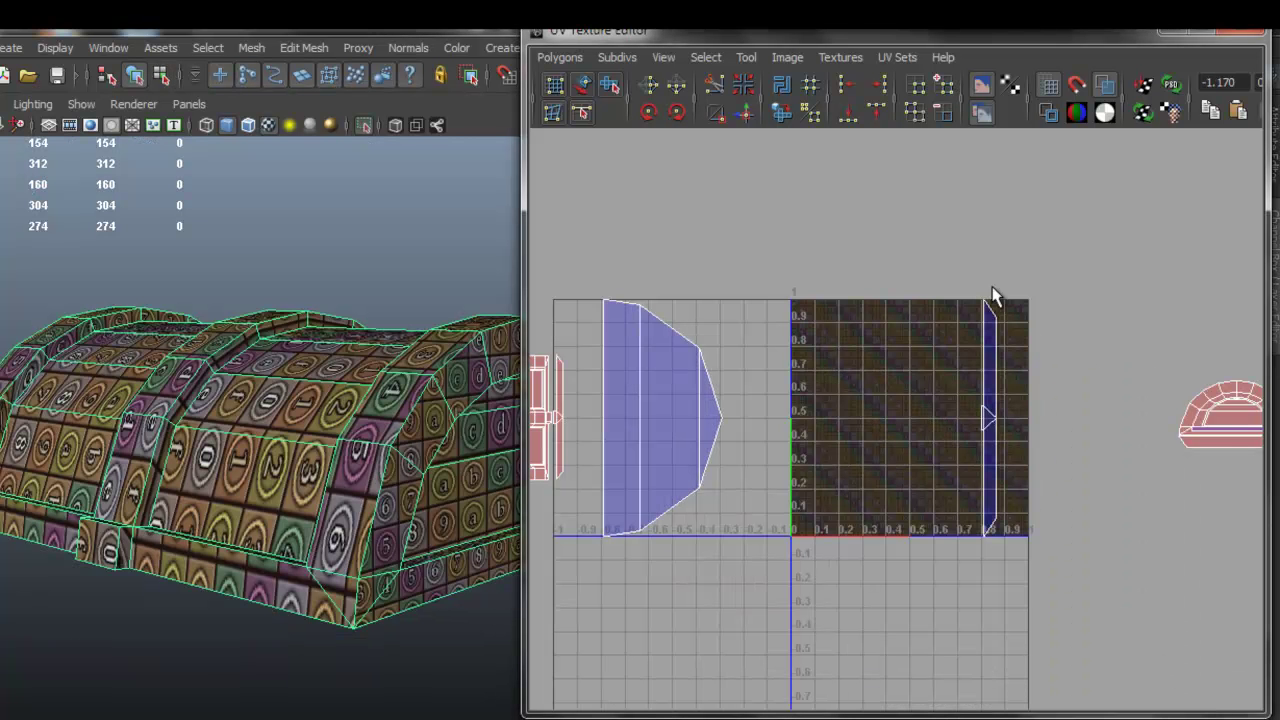
pyautogui.scroll(-4, 800, 390)
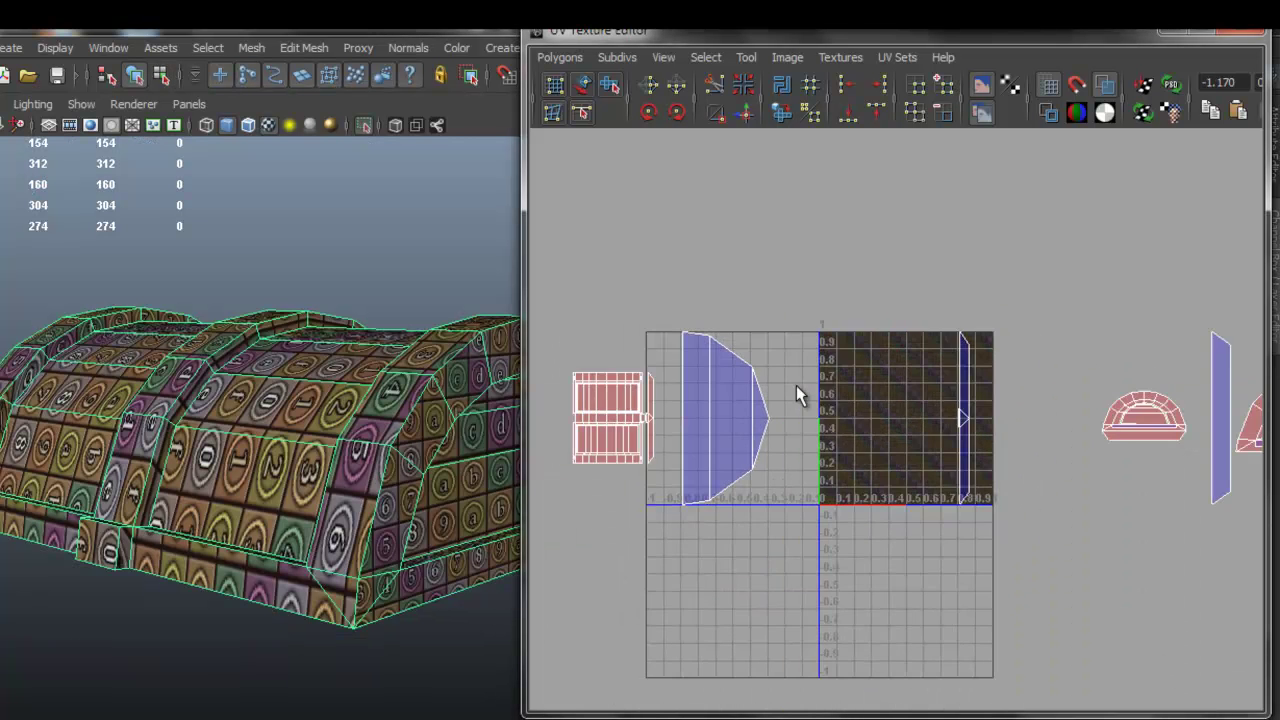
pyautogui.click(585, 87)
pyautogui.moveTo(1150, 496); pyautogui.dragTo(1190, 492)
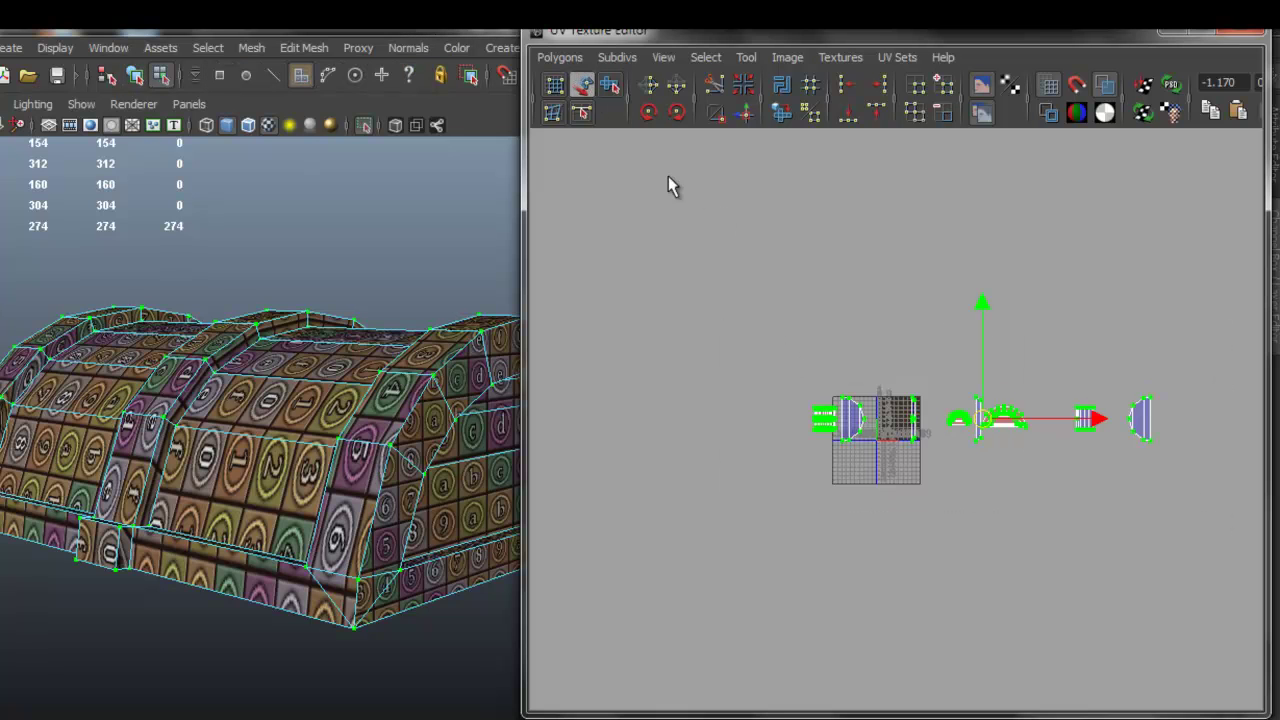
# Lay out the lid's UVs non-overlapping into the region, using World prescale, flipped reversed shells, Uniform scale mode and Shape stacking
pyautogui.click(560, 58)
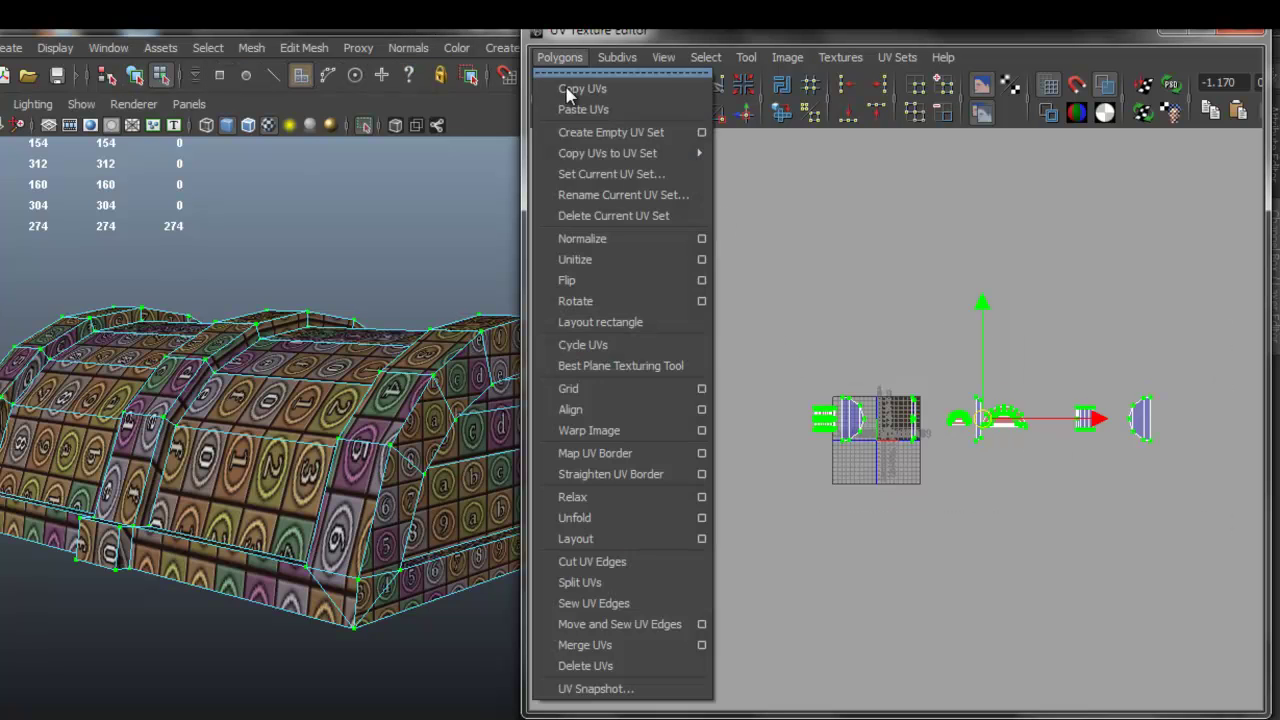
pyautogui.click(702, 541)
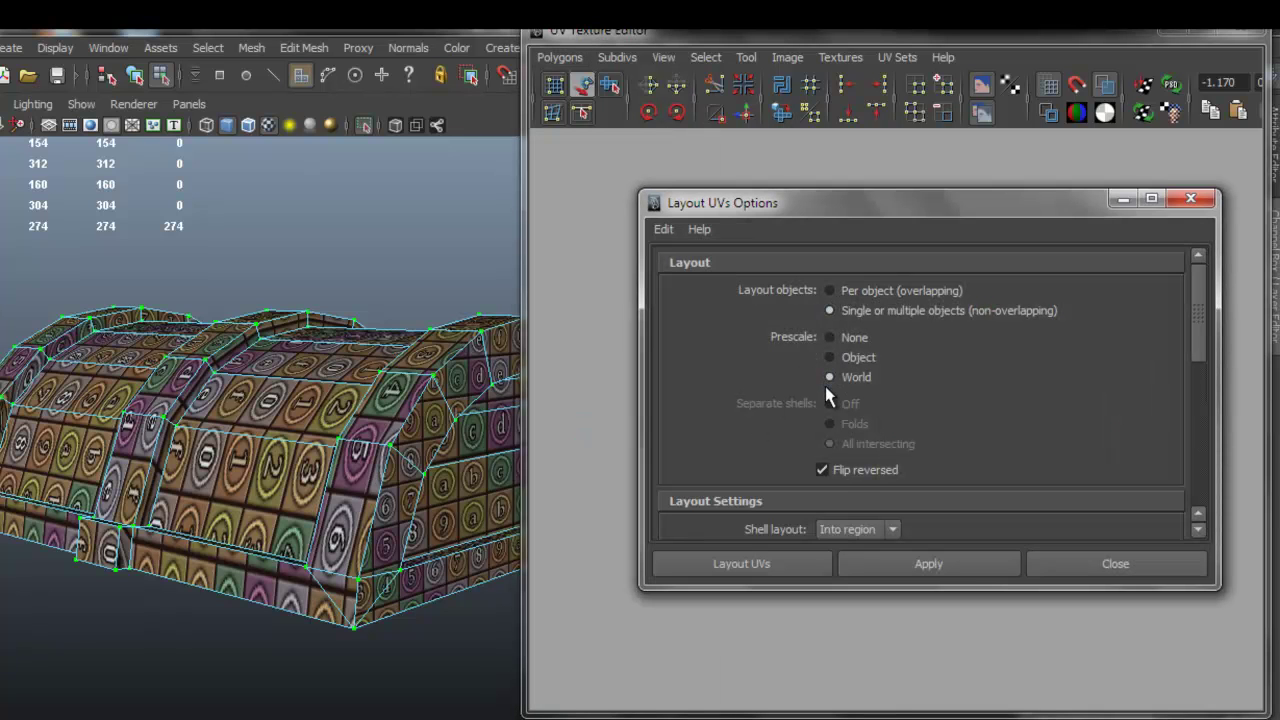
pyautogui.scroll(-2, 827, 395)
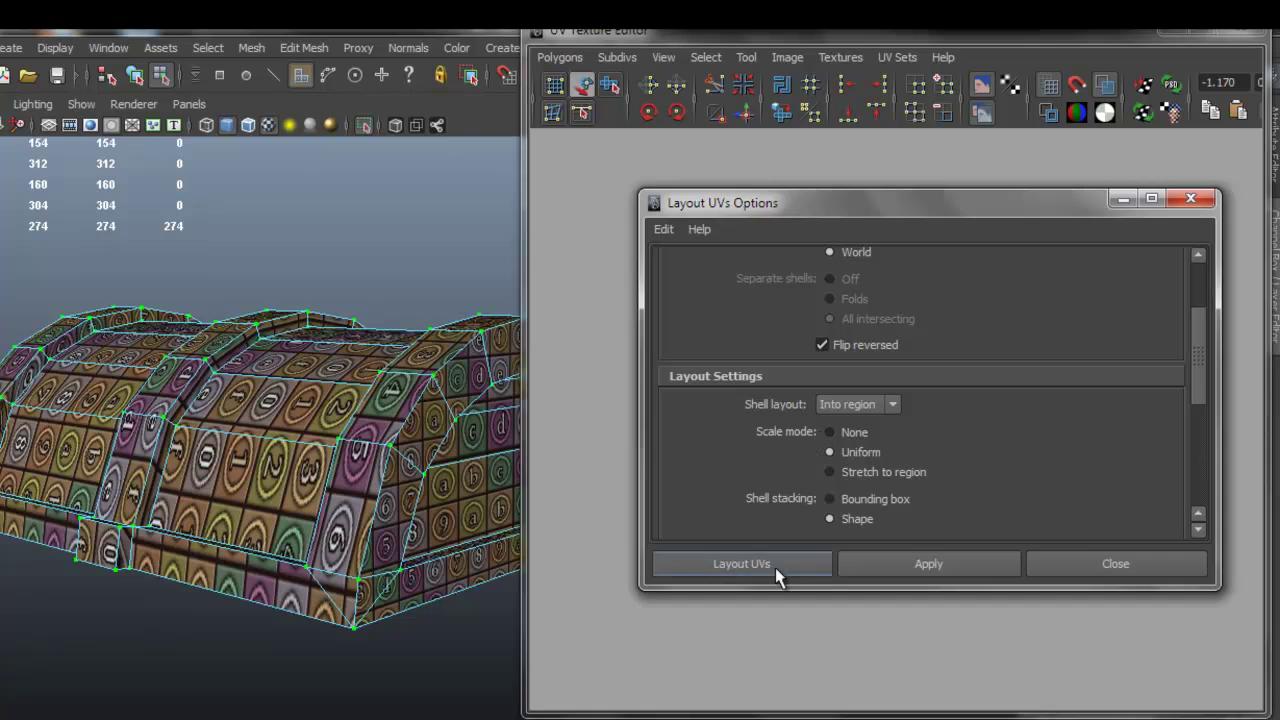
pyautogui.click(775, 567)
pyautogui.scroll(6, 805, 404)
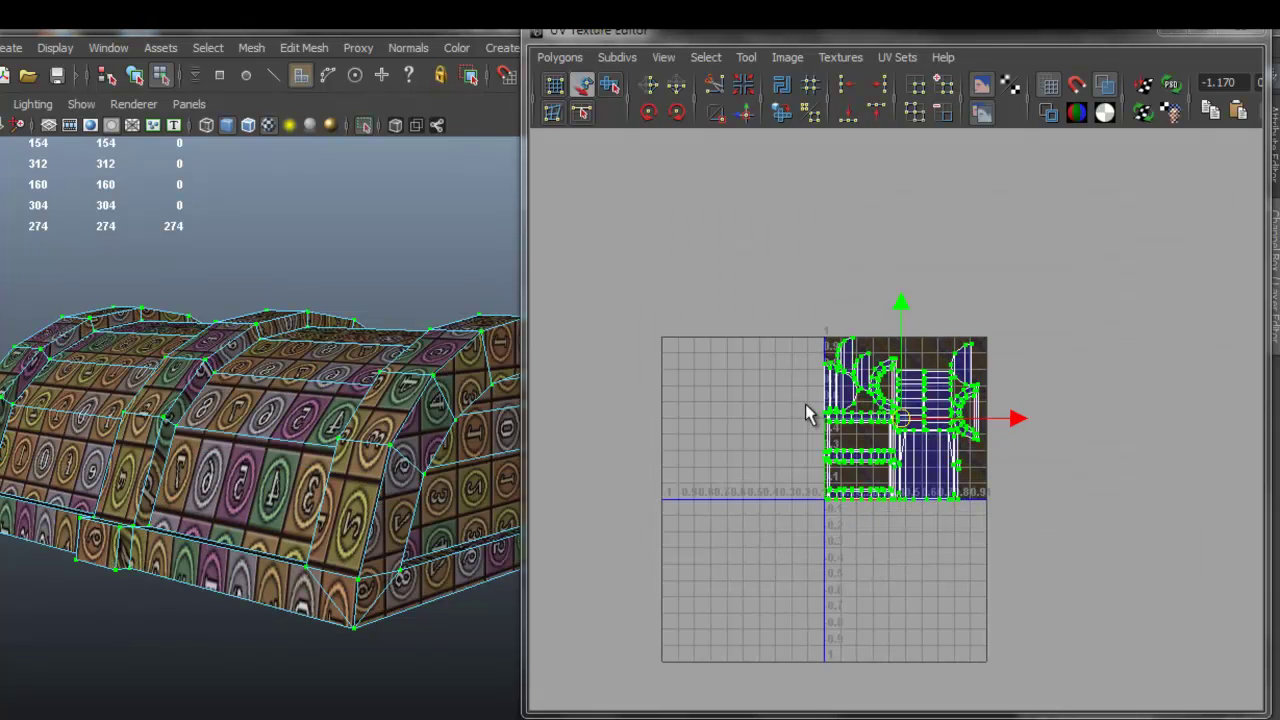
pyautogui.scroll(2, 886, 320)
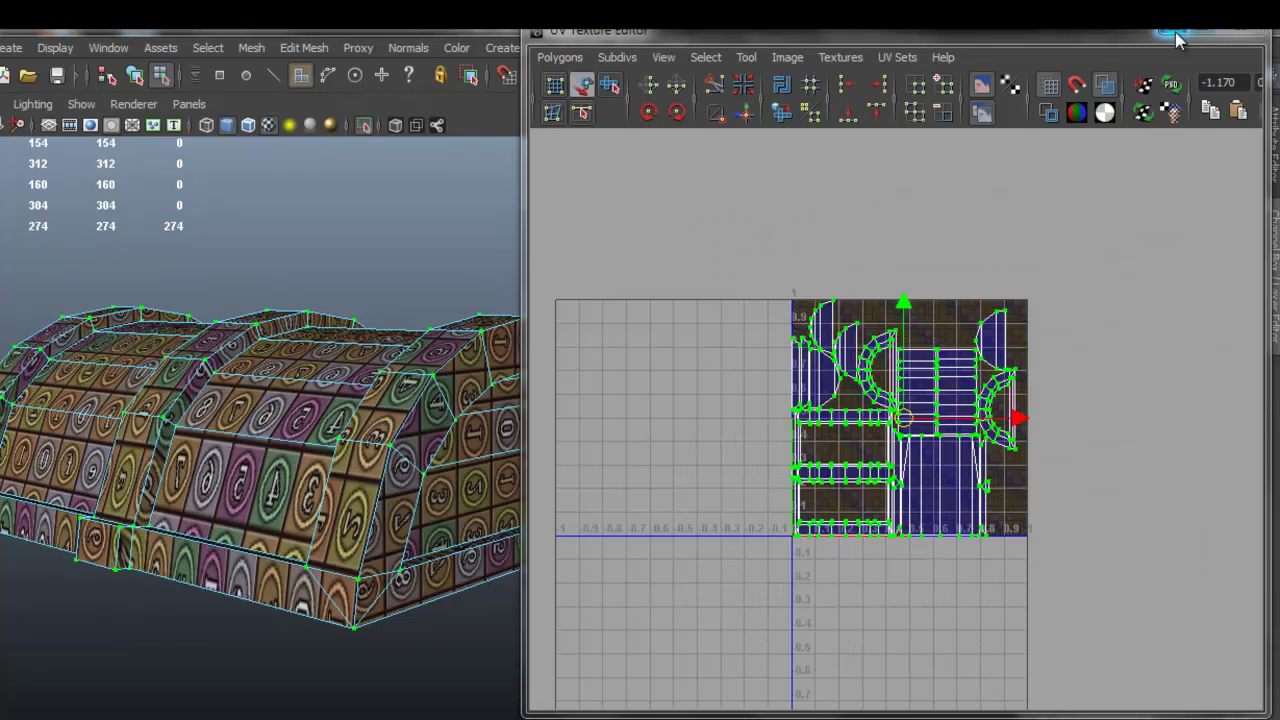
# Return to the viewport, select the lid as an object and turn off its isolation to show the whole chest
pyautogui.click(1183, 35)
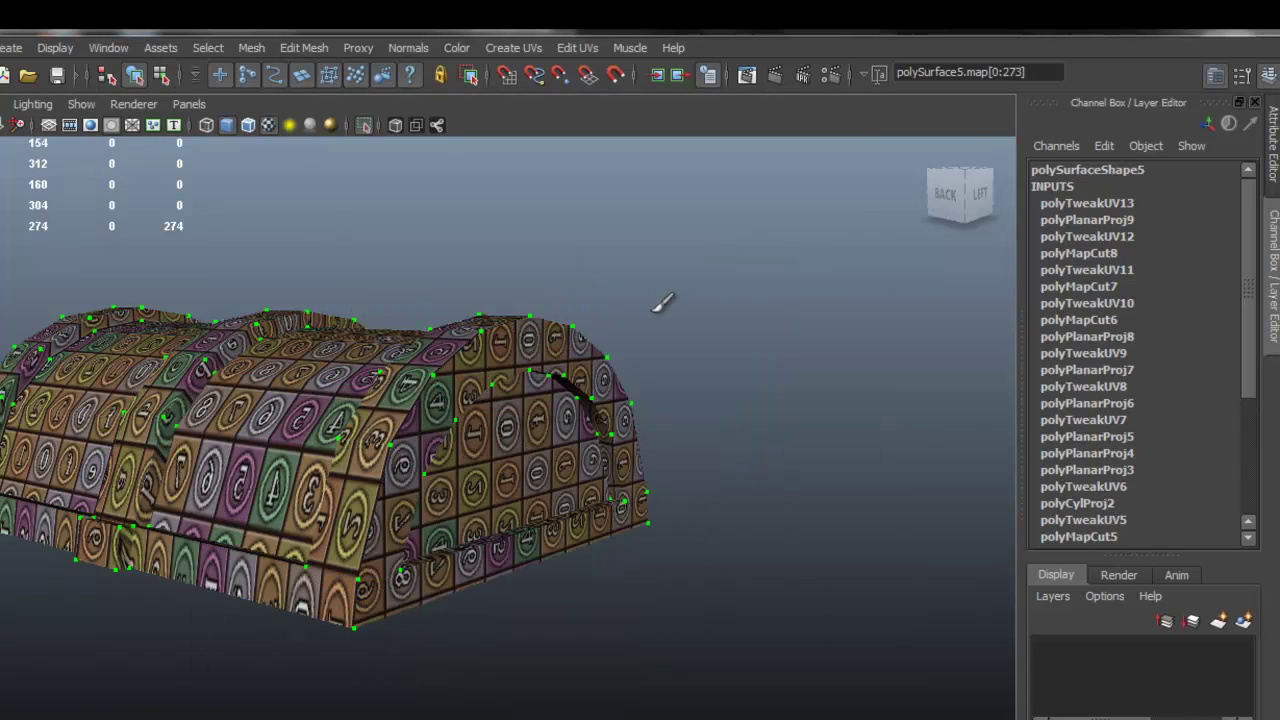
pyautogui.click(376, 360)
pyautogui.click(382, 359)
pyautogui.press('f')
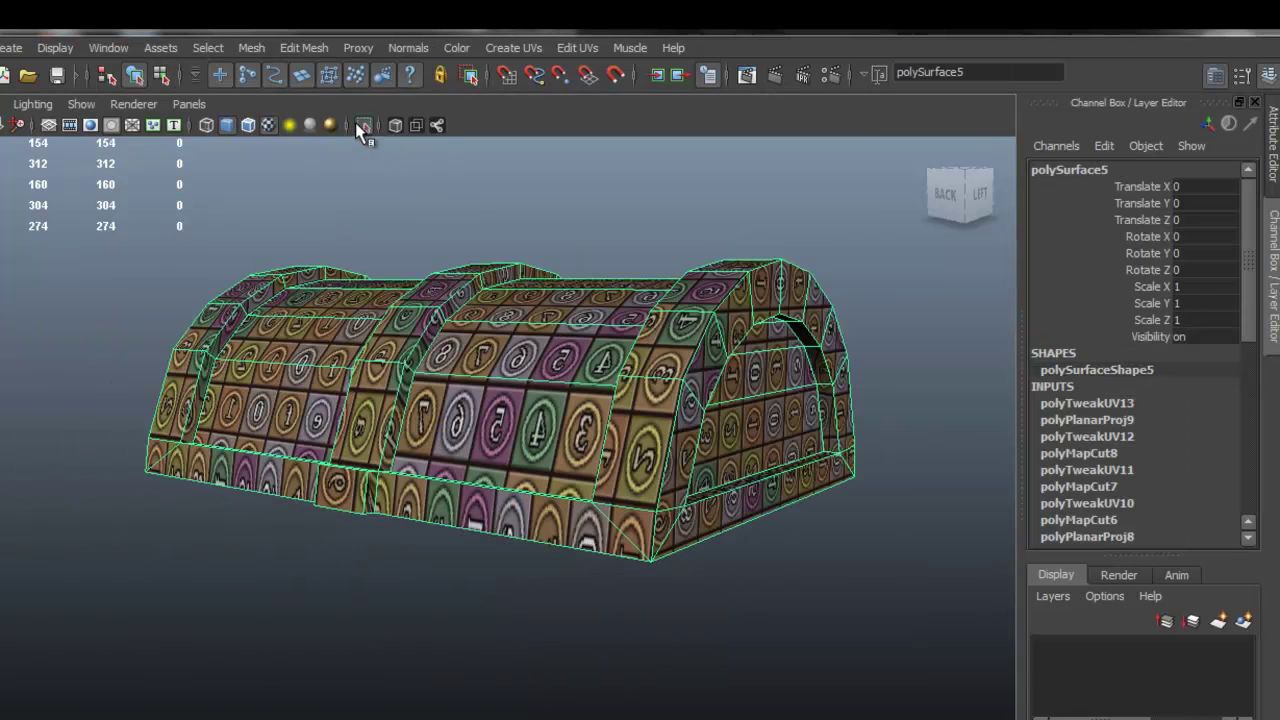
pyautogui.click(363, 125)
pyautogui.keyDown('alt'); pyautogui.moveTo(571, 355); pyautogui.dragTo(587, 366); pyautogui.keyUp('alt')
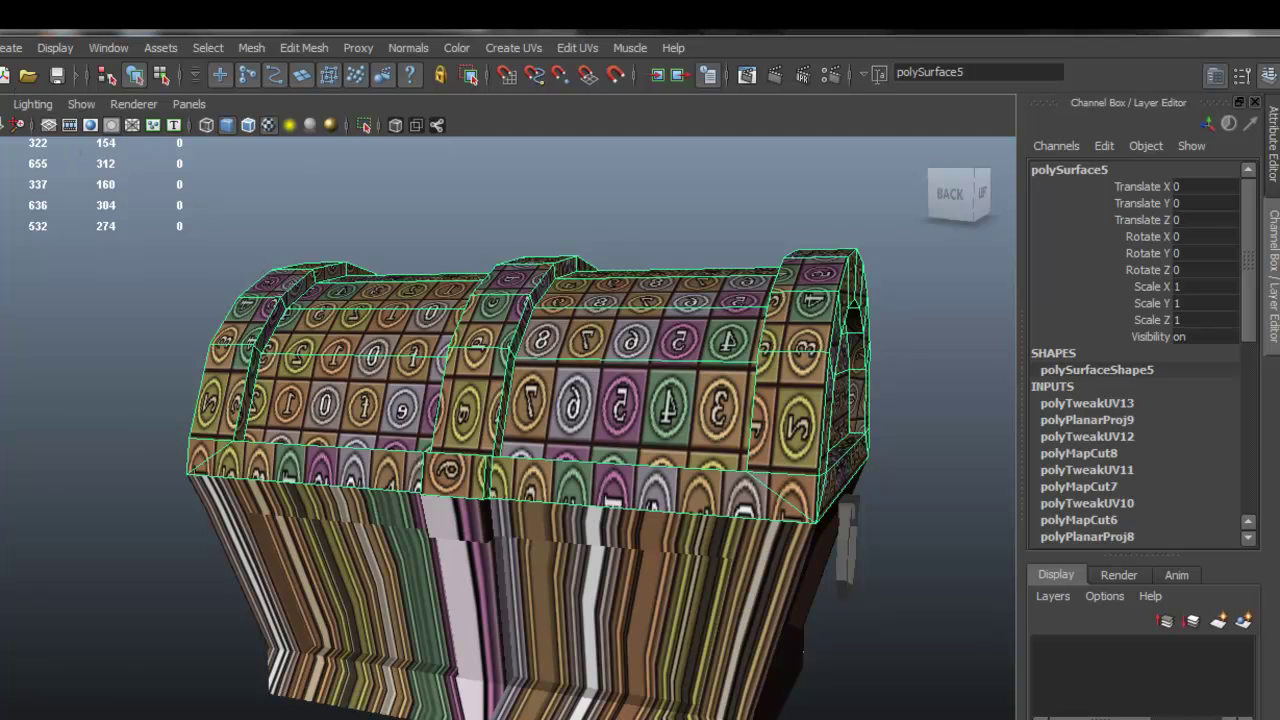
# Delete the lid's construction history
pyautogui.click(0, 48)
pyautogui.moveTo(37, 278)
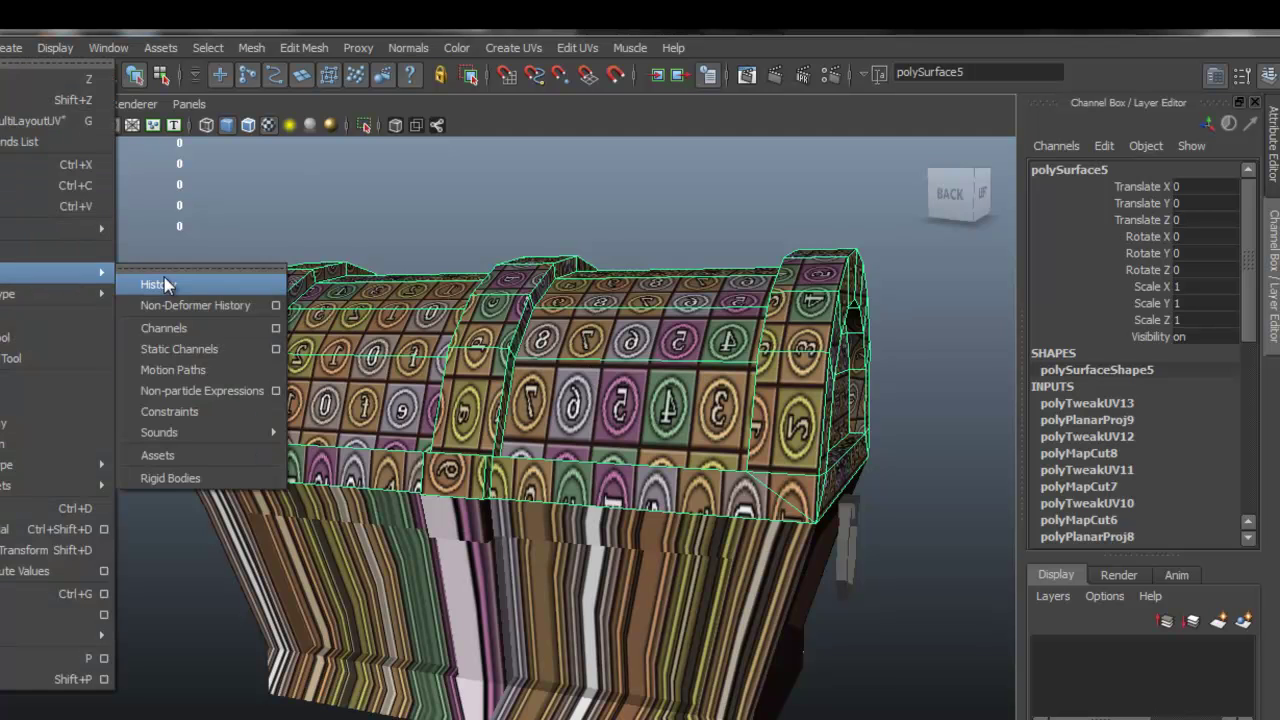
pyautogui.click(165, 281)
# Isolate the lower chest body in the viewport and turn off its textured display
pyautogui.keyDown('alt'); pyautogui.moveTo(584, 374); pyautogui.dragTo(525, 326, button='middle'); pyautogui.keyUp('alt')
pyautogui.keyDown('alt'); pyautogui.moveTo(688, 468); pyautogui.dragTo(602, 440); pyautogui.keyUp('alt')
pyautogui.click(421, 474)
pyautogui.moveTo(628, 491)
pyautogui.keyDown('alt'); pyautogui.mouseDown()
pyautogui.moveTo(355, 496)
pyautogui.moveTo(628, 494)
pyautogui.mouseUp(); pyautogui.keyUp('alt')
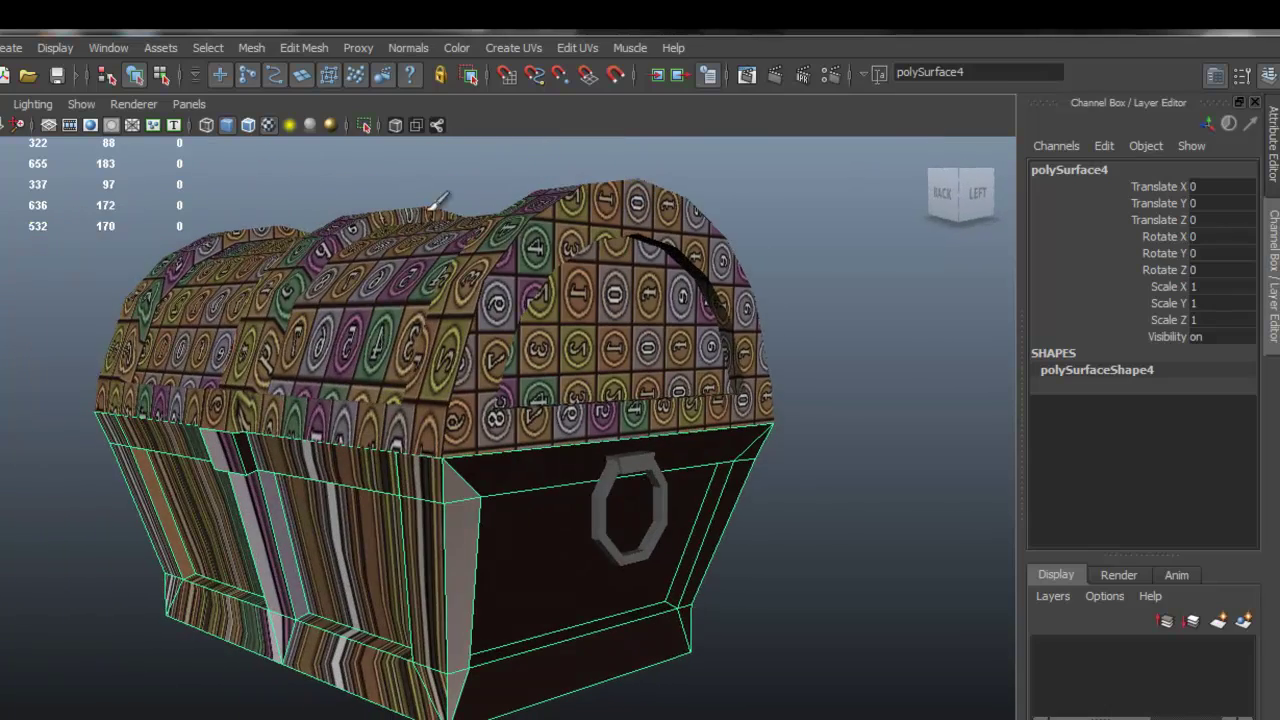
pyautogui.click(366, 127)
pyautogui.keyDown('alt'); pyautogui.moveTo(533, 424); pyautogui.dragTo(592, 368); pyautogui.keyUp('alt')
pyautogui.keyDown('alt'); pyautogui.moveTo(552, 475); pyautogui.dragTo(757, 428); pyautogui.keyUp('alt')
pyautogui.keyDown('alt'); pyautogui.moveTo(757, 428); pyautogui.dragTo(675, 430, button='middle'); pyautogui.keyUp('alt')
pyautogui.keyDown('alt'); pyautogui.moveTo(430, 431); pyautogui.dragTo(583, 443, button='right'); pyautogui.keyUp('alt')
pyautogui.keyDown('alt'); pyautogui.moveTo(583, 443); pyautogui.dragTo(592, 388); pyautogui.keyUp('alt')
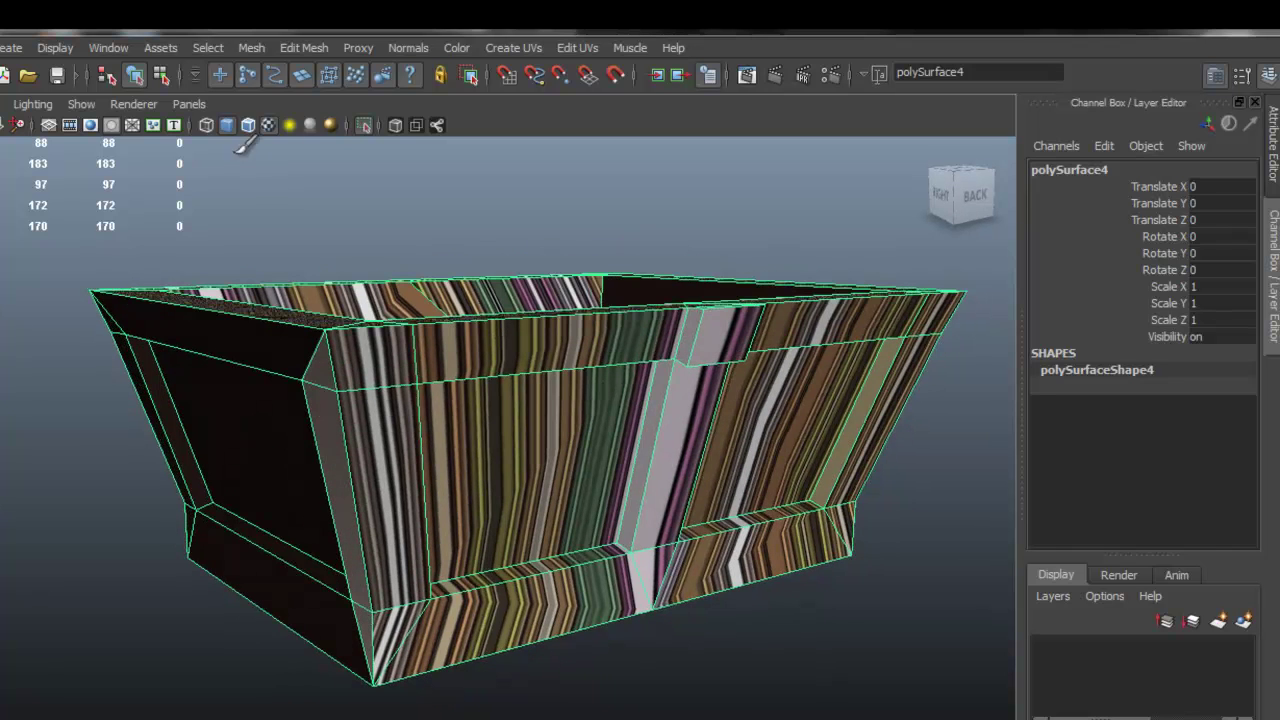
pyautogui.click(266, 127)
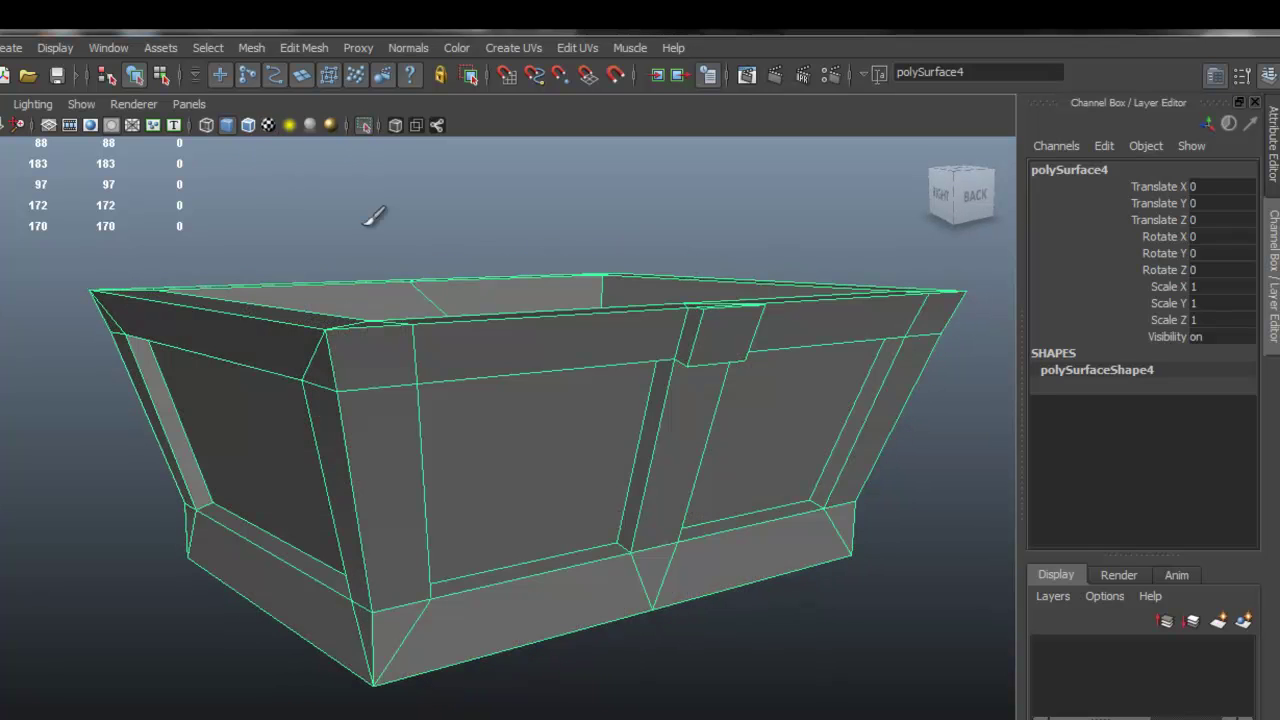
# Select all outer faces on the back side of the chest body, including the small raised block at the rim's centre
pyautogui.keyDown('alt'); pyautogui.moveTo(622, 385); pyautogui.dragTo(473, 384); pyautogui.keyUp('alt')
pyautogui.moveTo(336, 358); pyautogui.dragTo(334, 393, button='right')
pyautogui.moveTo(286, 325)
pyautogui.mouseDown()
pyautogui.moveTo(334, 602)
pyautogui.moveTo(592, 534)
pyautogui.moveTo(590, 430)
pyautogui.mouseUp()
pyautogui.click(550, 405)
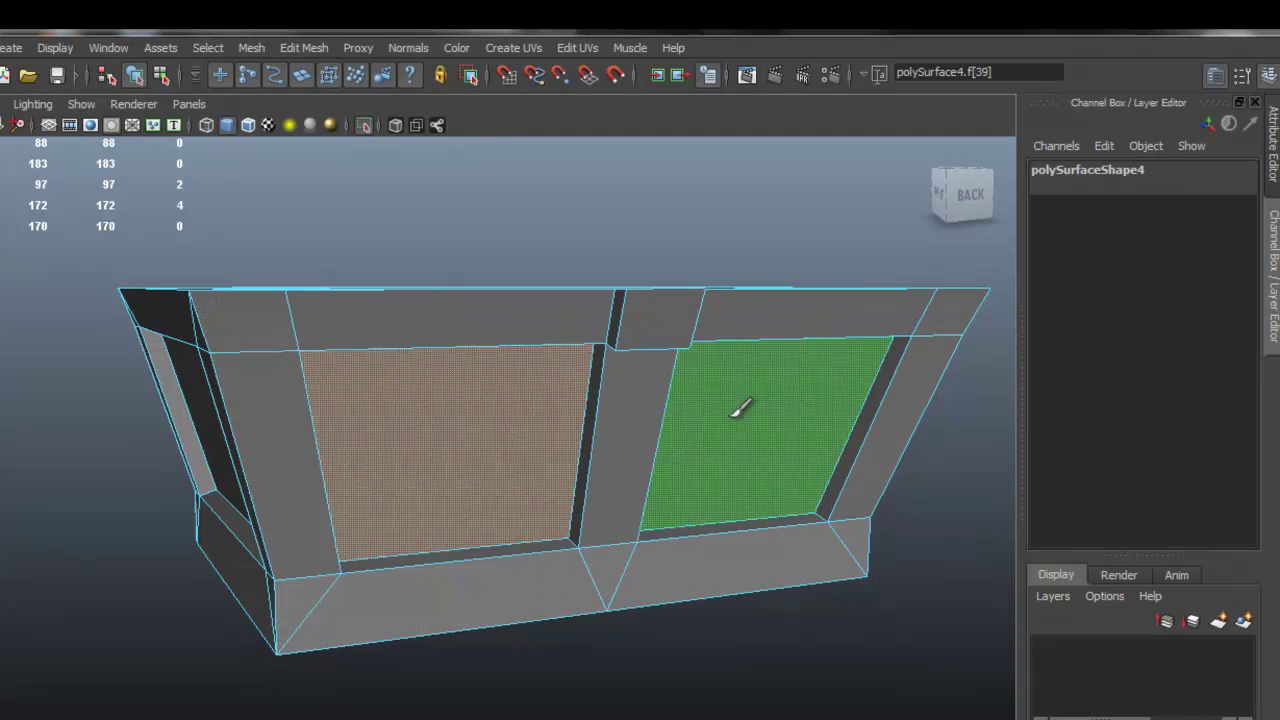
pyautogui.hotkey('shift', '.')
pyautogui.hotkey('shift', '.')
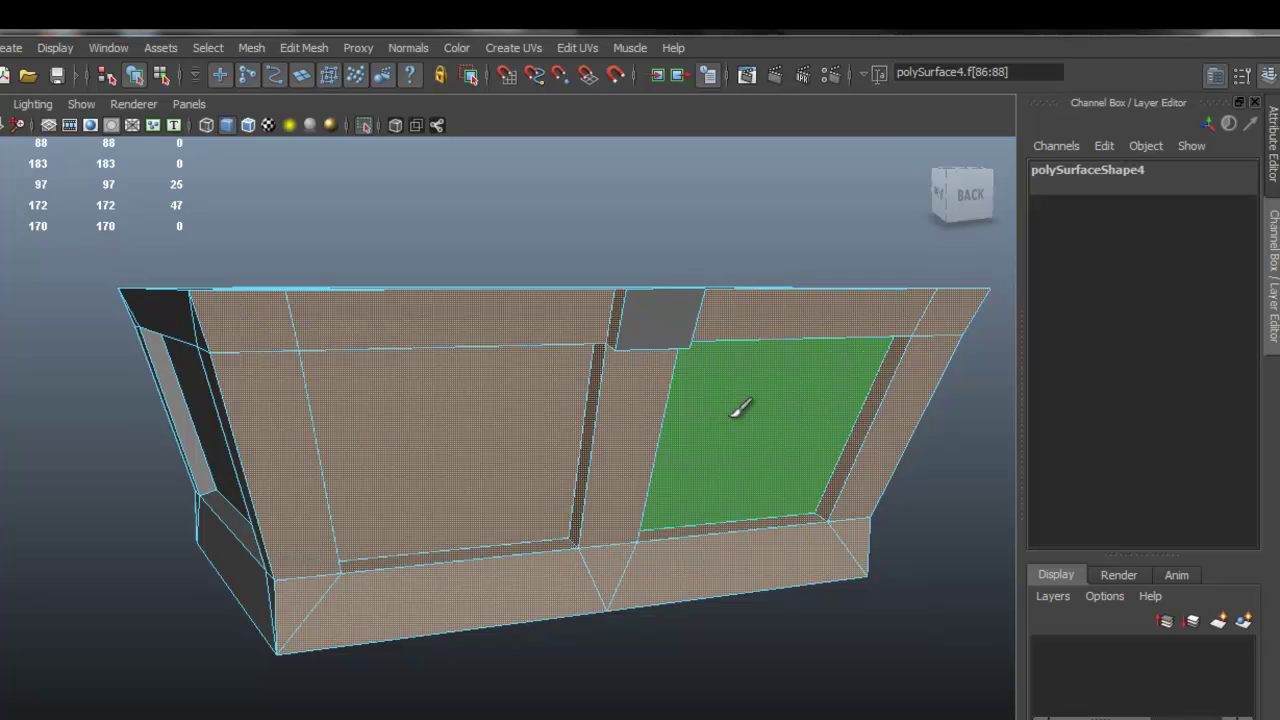
pyautogui.keyDown('shift'); pyautogui.click(659, 306); pyautogui.keyUp('shift')
pyautogui.keyDown('alt'); pyautogui.moveTo(514, 343); pyautogui.dragTo(568, 361); pyautogui.keyUp('alt')
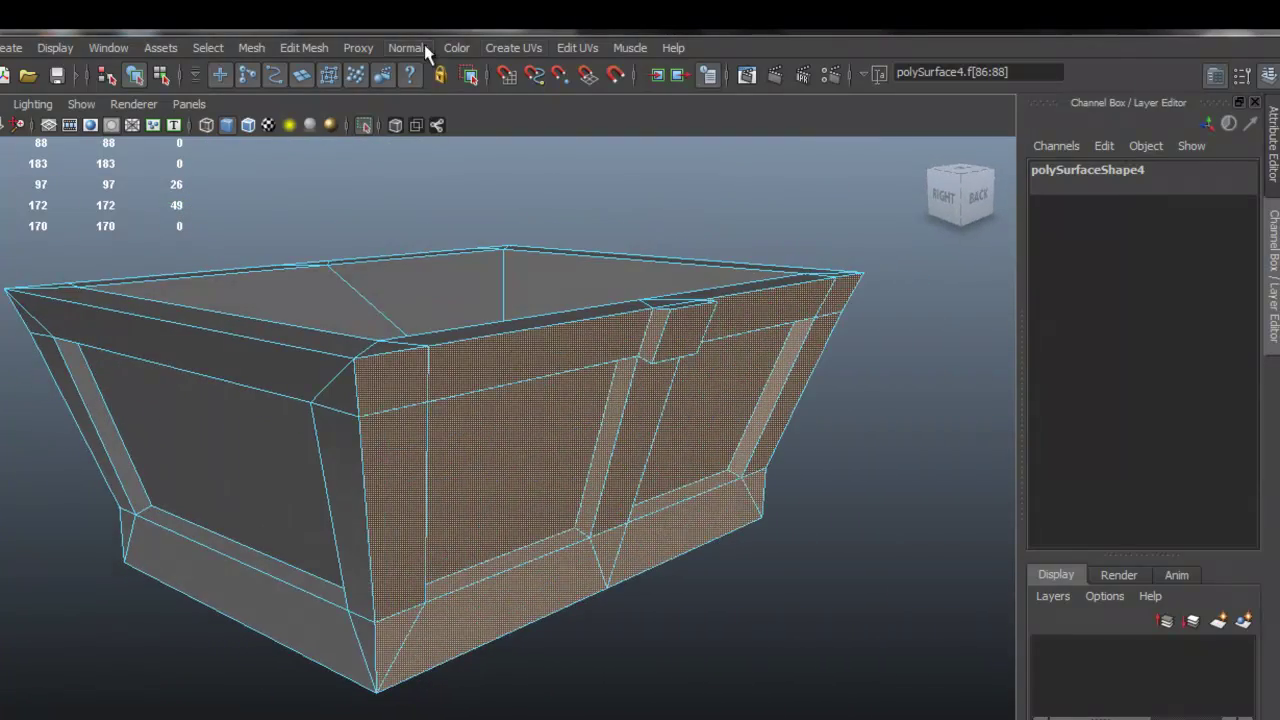
# Planar-map the selected back faces and move their UV shell to the right, clear of the texture square
pyautogui.click(514, 49)
pyautogui.click(592, 80)
pyautogui.click(290, 718)
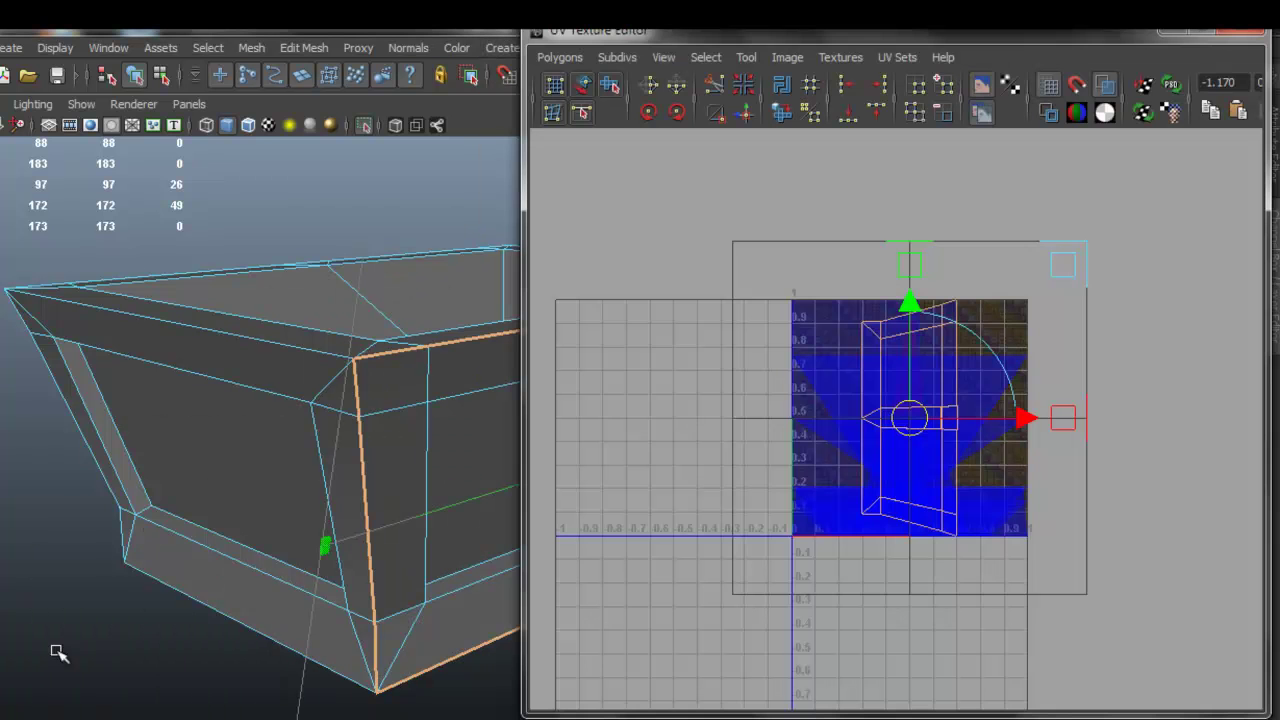
pyautogui.moveTo(1030, 418); pyautogui.dragTo(1254, 438)
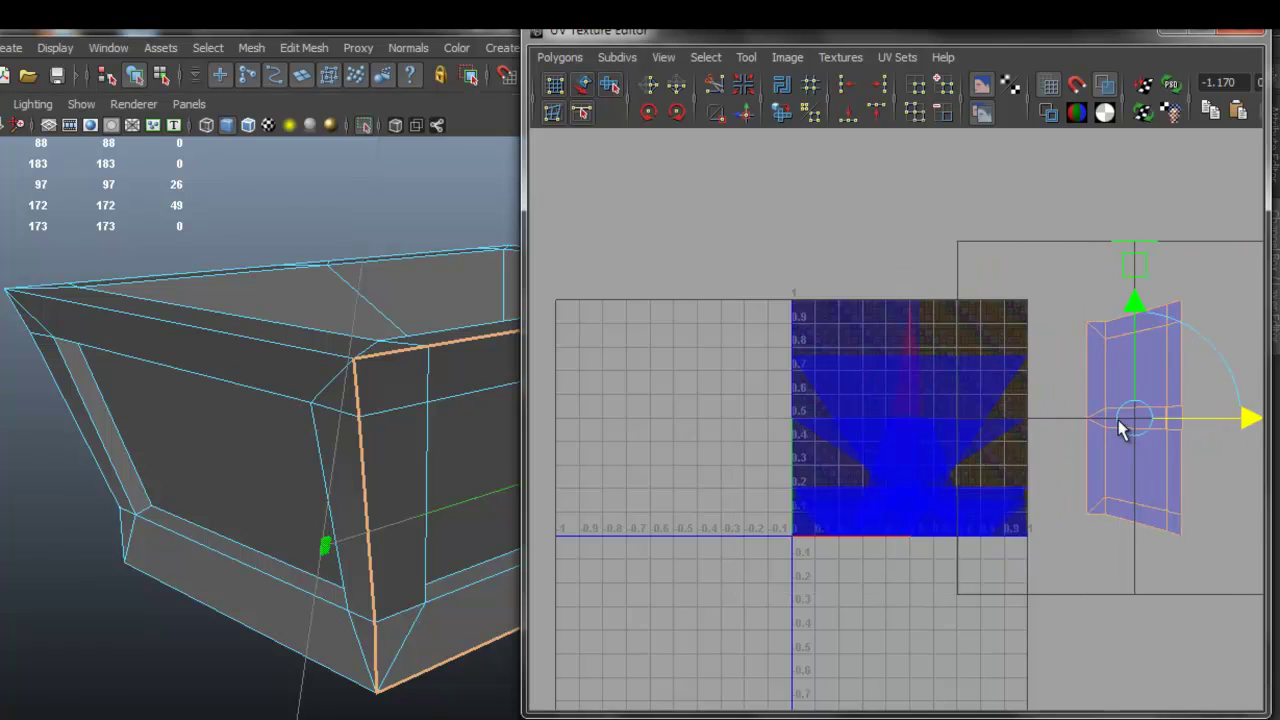
pyautogui.keyDown('alt'); pyautogui.moveTo(1007, 408); pyautogui.dragTo(718, 410, button='middle'); pyautogui.keyUp('alt')
pyautogui.keyDown('alt'); pyautogui.moveTo(718, 410); pyautogui.dragTo(965, 437, button='right'); pyautogui.keyUp('alt')
pyautogui.moveTo(984, 422); pyautogui.dragTo(1140, 426)
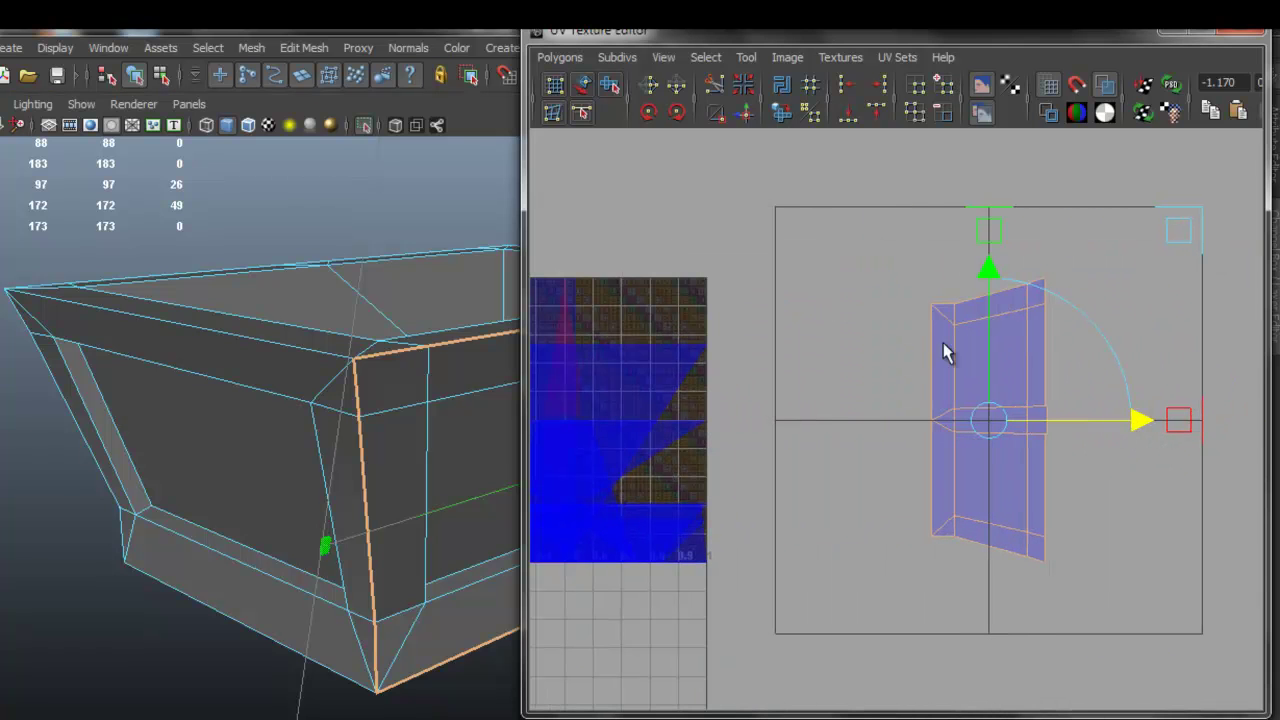
pyautogui.click(1162, 32)
# Select the recessed panel on the left end of the chest body and grow the selection to all outer faces of that end
pyautogui.keyDown('alt'); pyautogui.moveTo(651, 424); pyautogui.dragTo(290, 408); pyautogui.keyUp('alt')
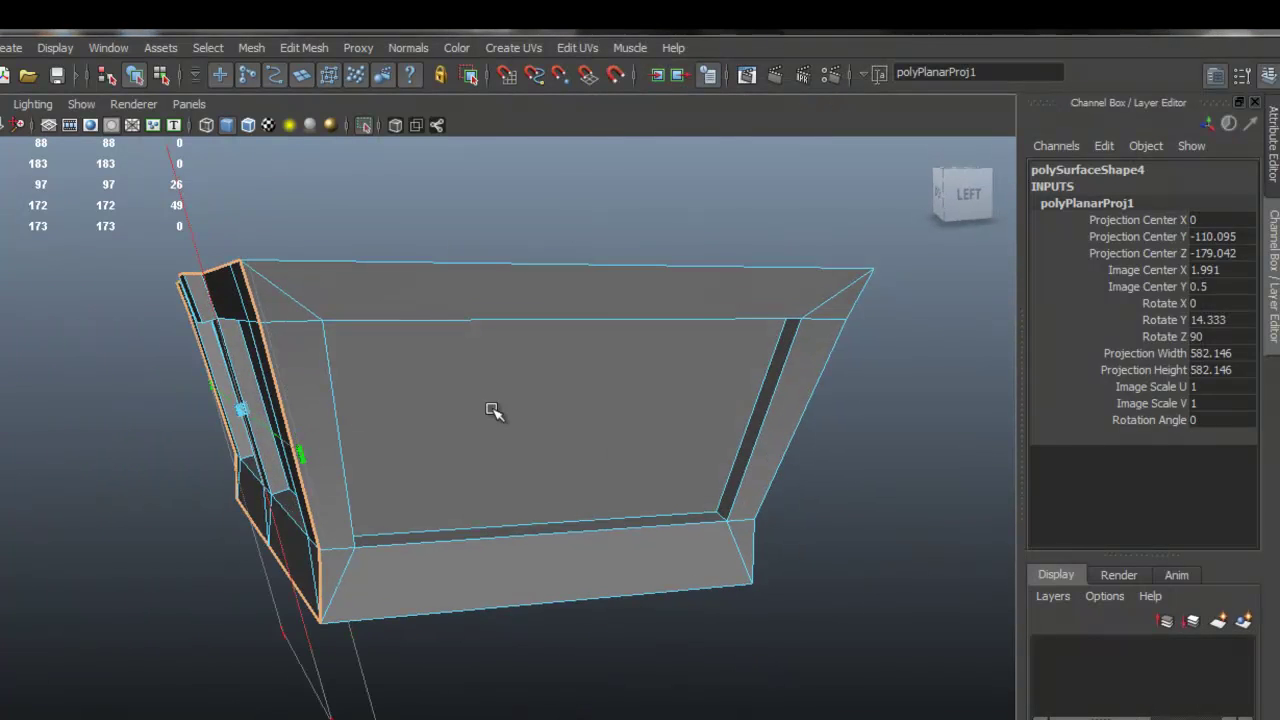
pyautogui.click(493, 409)
pyautogui.hotkey('shift', '.')
pyautogui.hotkey('shift', '.')
pyautogui.keyDown('alt'); pyautogui.moveTo(493, 409); pyautogui.dragTo(576, 412); pyautogui.keyUp('alt')
pyautogui.keyDown('alt'); pyautogui.moveTo(620, 385); pyautogui.dragTo(489, 402, button='middle'); pyautogui.keyUp('alt')
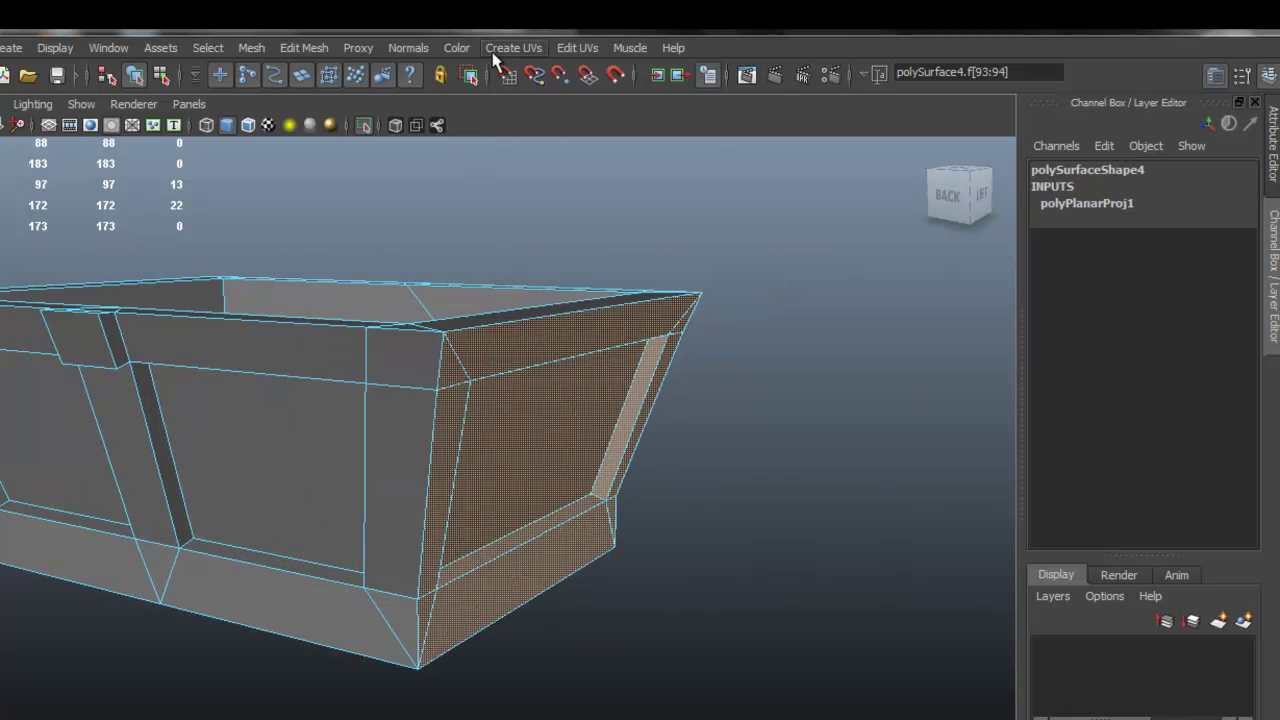
# Planar-map the selected left-end faces and move their UV shell to the right of the back side's shell
pyautogui.click(508, 52)
pyautogui.click(556, 80)
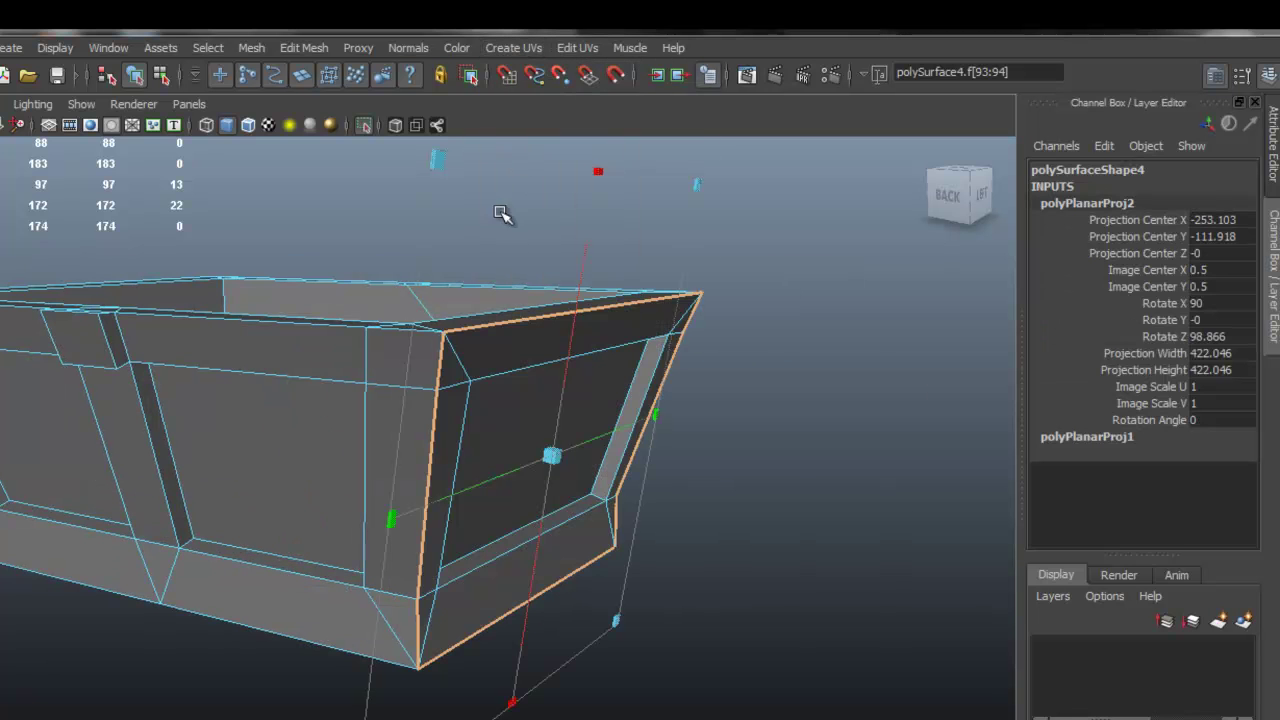
pyautogui.click(300, 718)
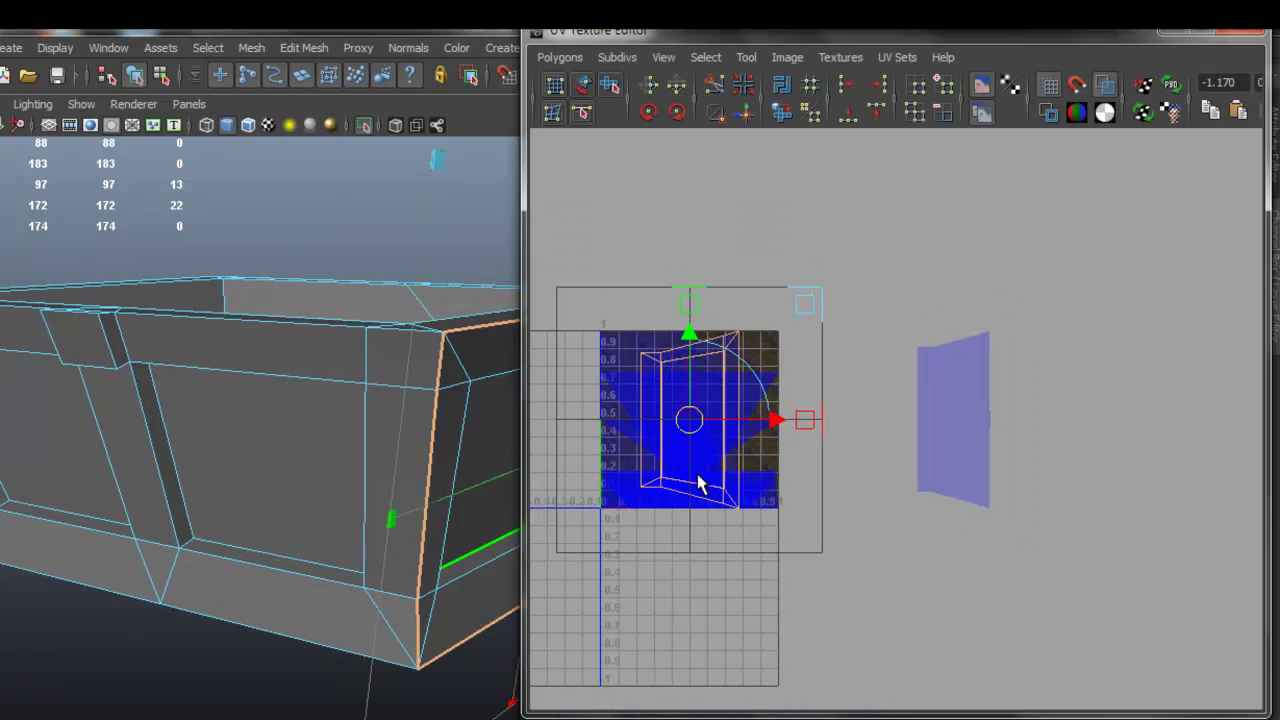
pyautogui.moveTo(778, 428); pyautogui.dragTo(1202, 455)
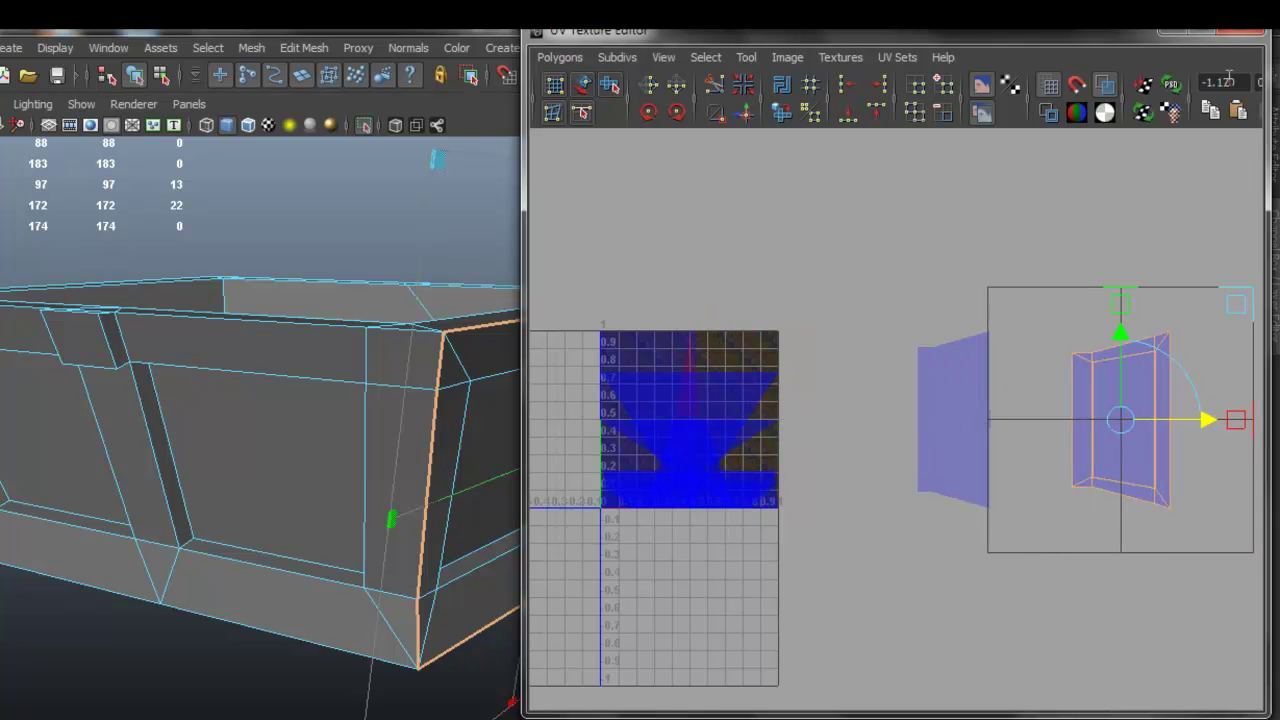
pyautogui.click(1174, 34)
# Select both recessed front panels of the chest body and grow the selection to all outer front faces
pyautogui.keyDown('alt'); pyautogui.moveTo(760, 463); pyautogui.dragTo(403, 457); pyautogui.keyUp('alt')
pyautogui.click(470, 437)
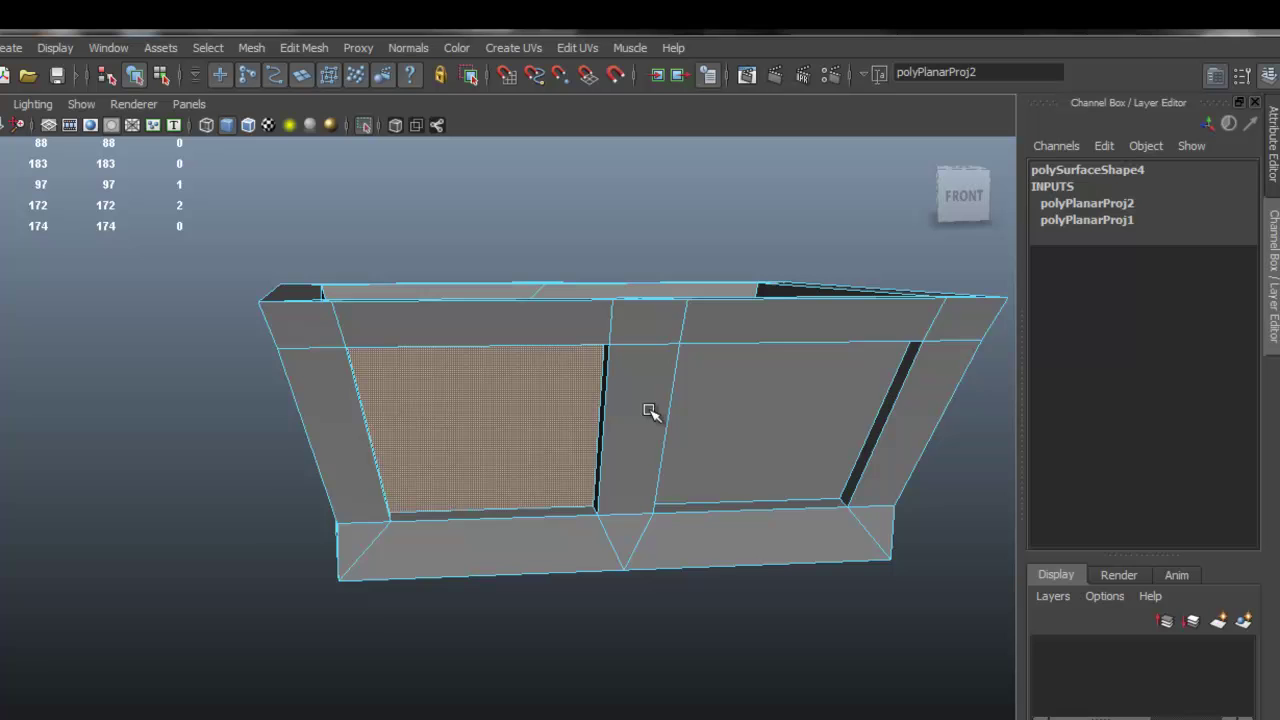
pyautogui.keyDown('shift'); pyautogui.click(814, 409); pyautogui.keyUp('shift')
pyautogui.hotkey('shift', '.')
pyautogui.hotkey('shift', '.')
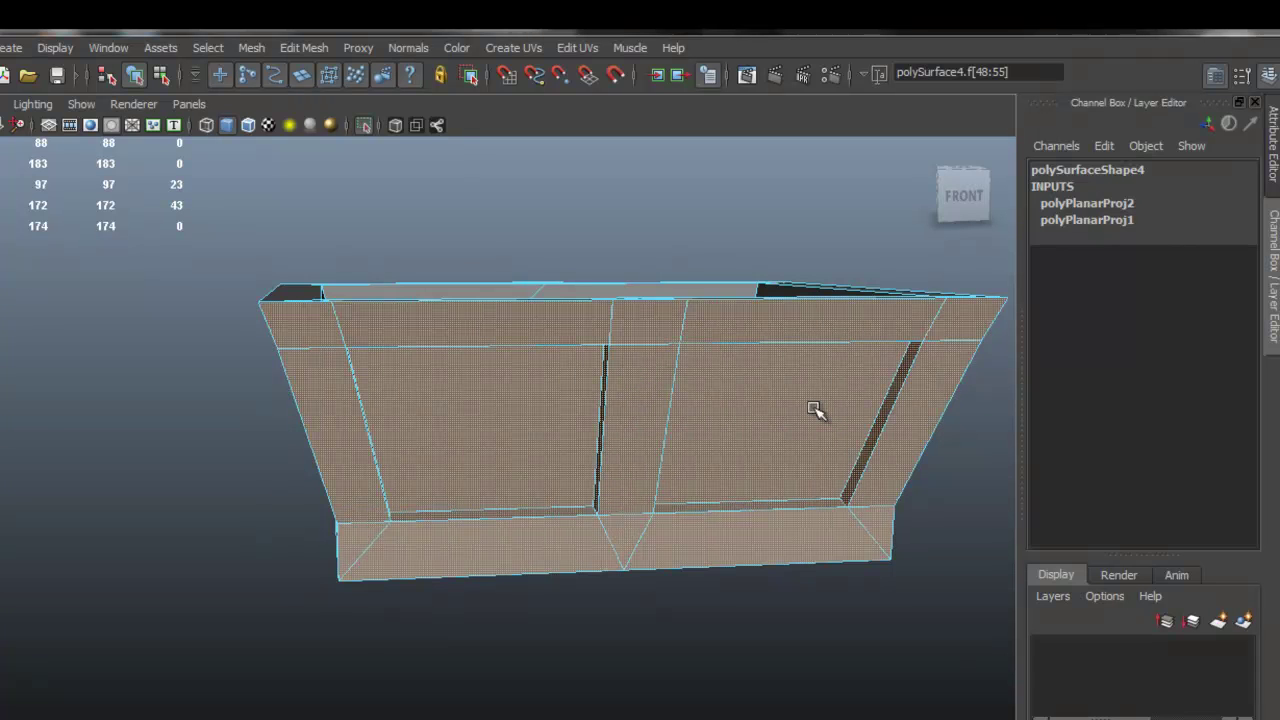
pyautogui.keyDown('alt'); pyautogui.moveTo(802, 408); pyautogui.dragTo(876, 436); pyautogui.keyUp('alt')
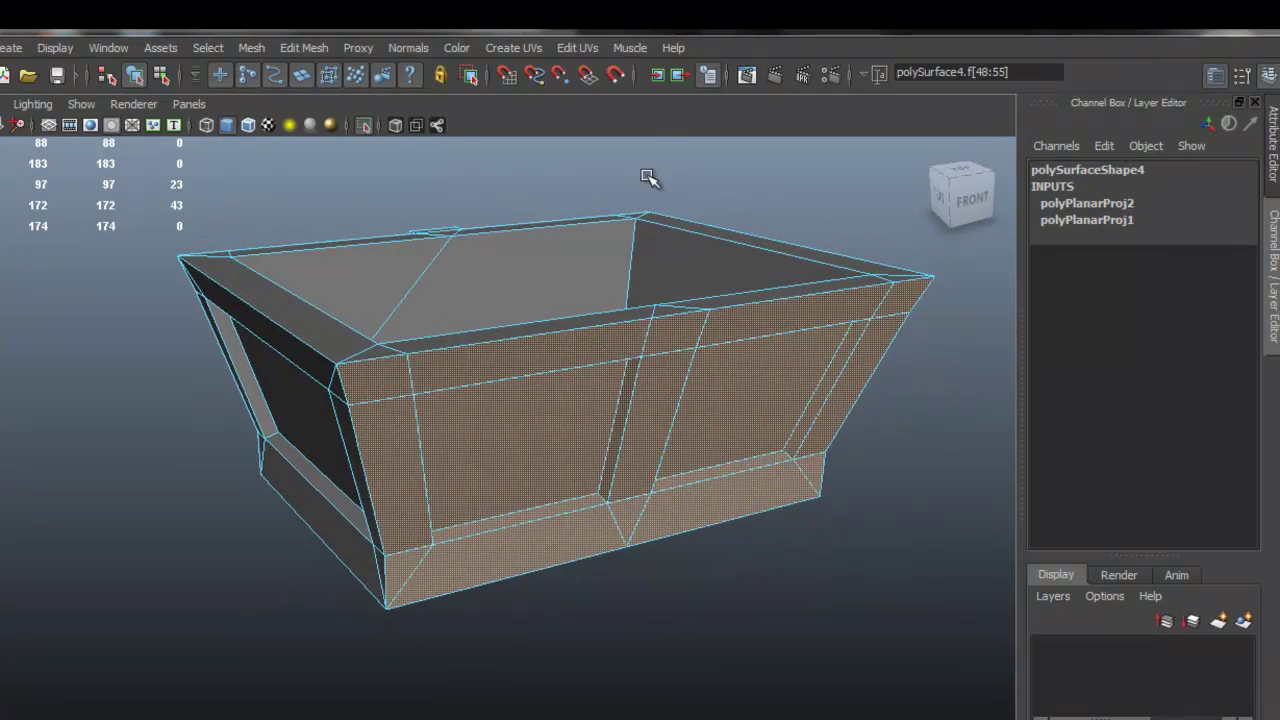
# Planar-map the selected front faces and move their UV shell to the right of the left end's shell
pyautogui.click(525, 45)
pyautogui.click(563, 78)
pyautogui.click(277, 719)
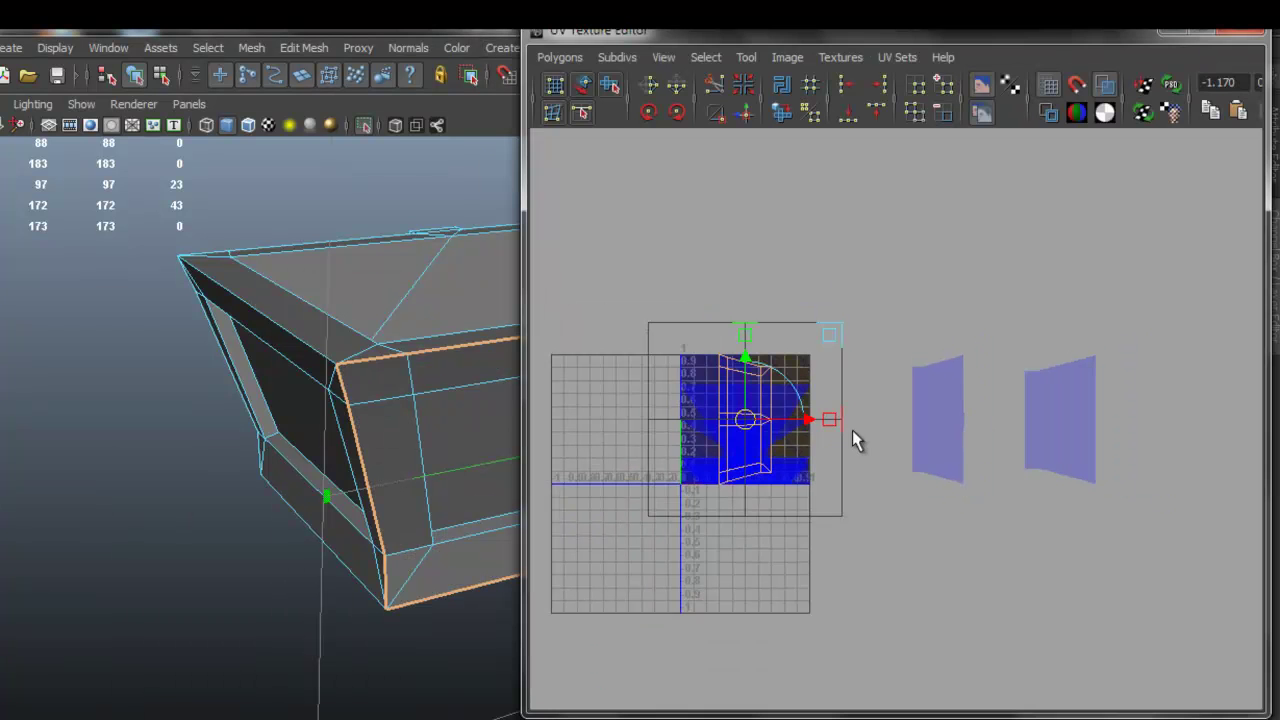
pyautogui.moveTo(808, 425); pyautogui.dragTo(1198, 393)
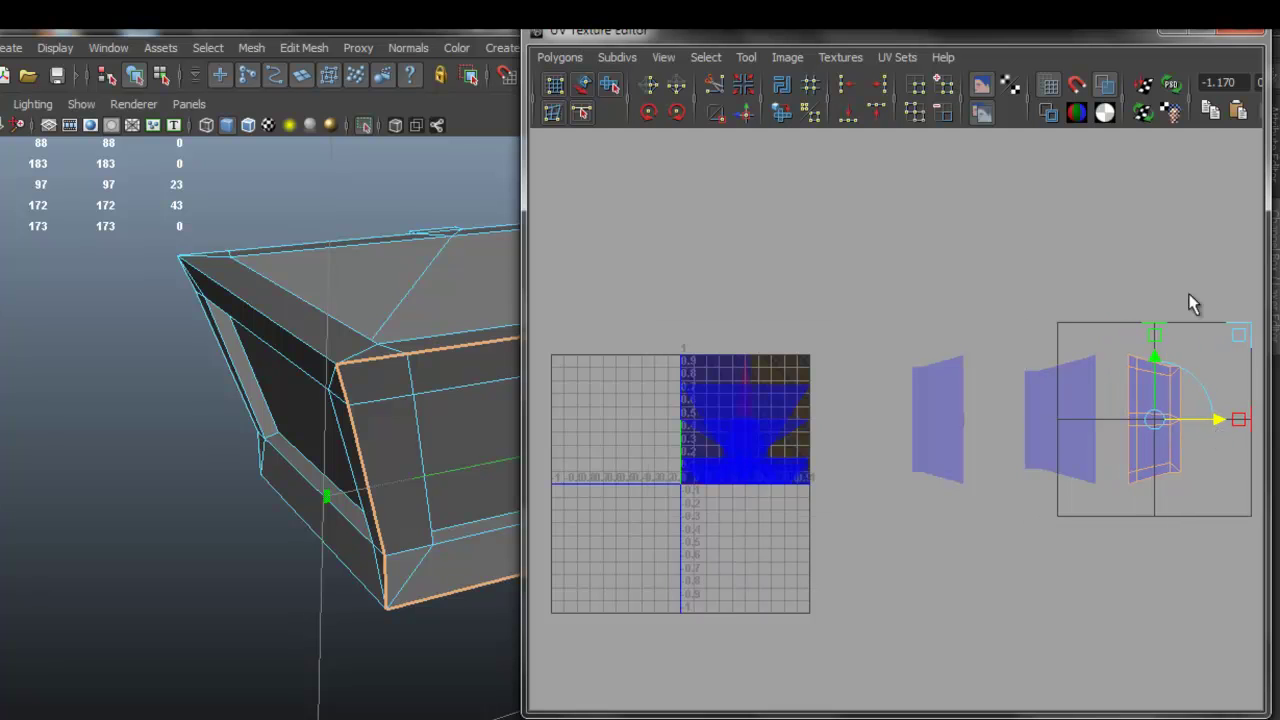
pyautogui.click(1187, 35)
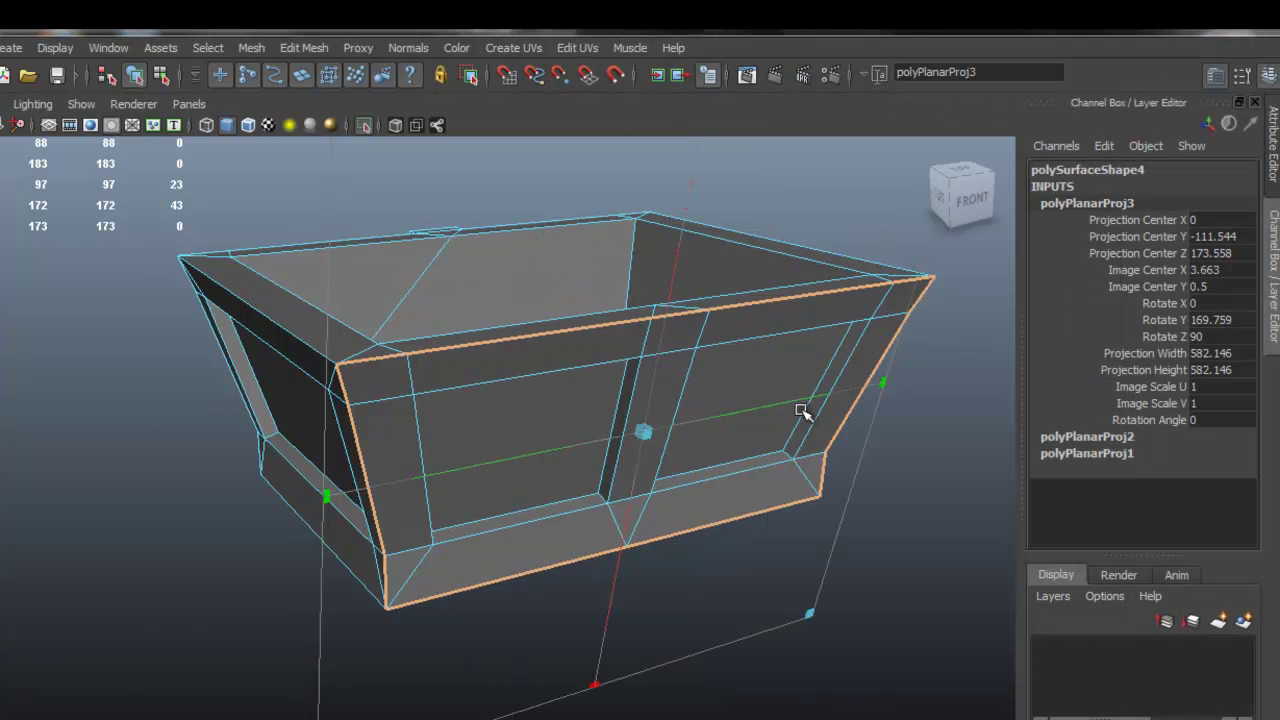
# Select the recessed panel on the right end of the chest body and grow the selection to all outer faces of that end
pyautogui.keyDown('alt'); pyautogui.moveTo(810, 425); pyautogui.dragTo(600, 389); pyautogui.keyUp('alt')
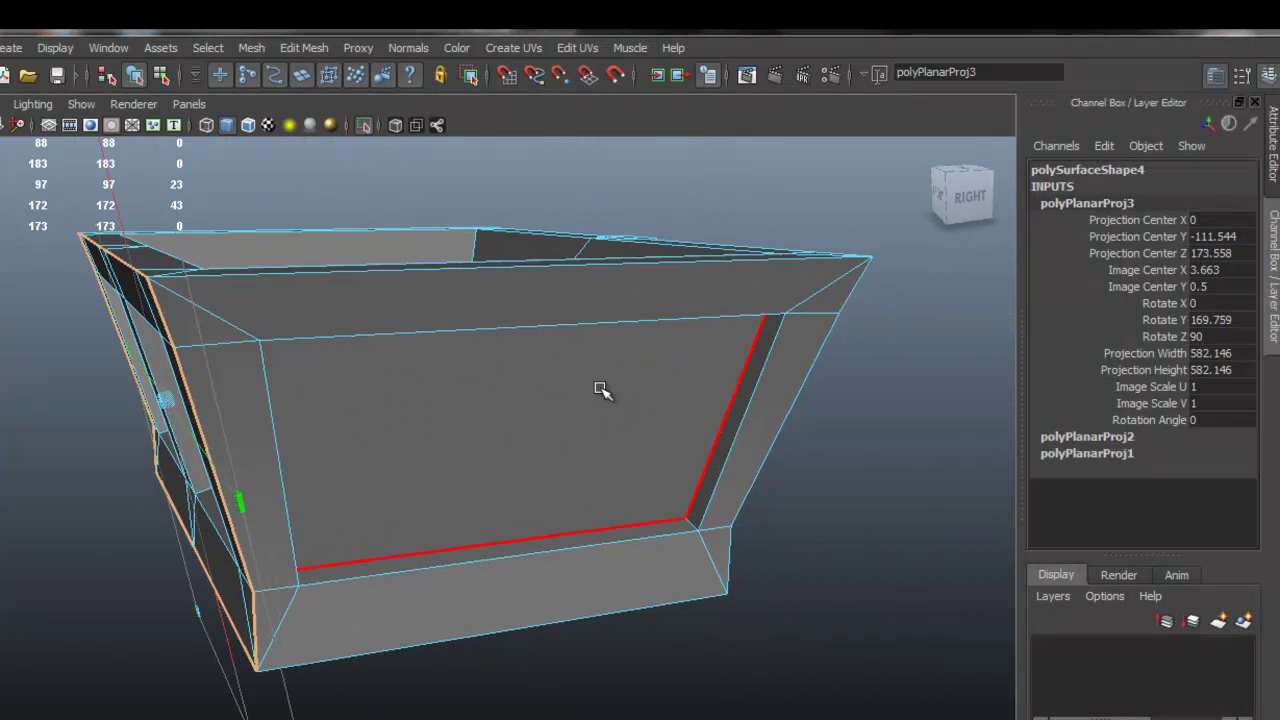
pyautogui.click(605, 391)
pyautogui.hotkey('shift', '.')
pyautogui.hotkey('shift', '.')
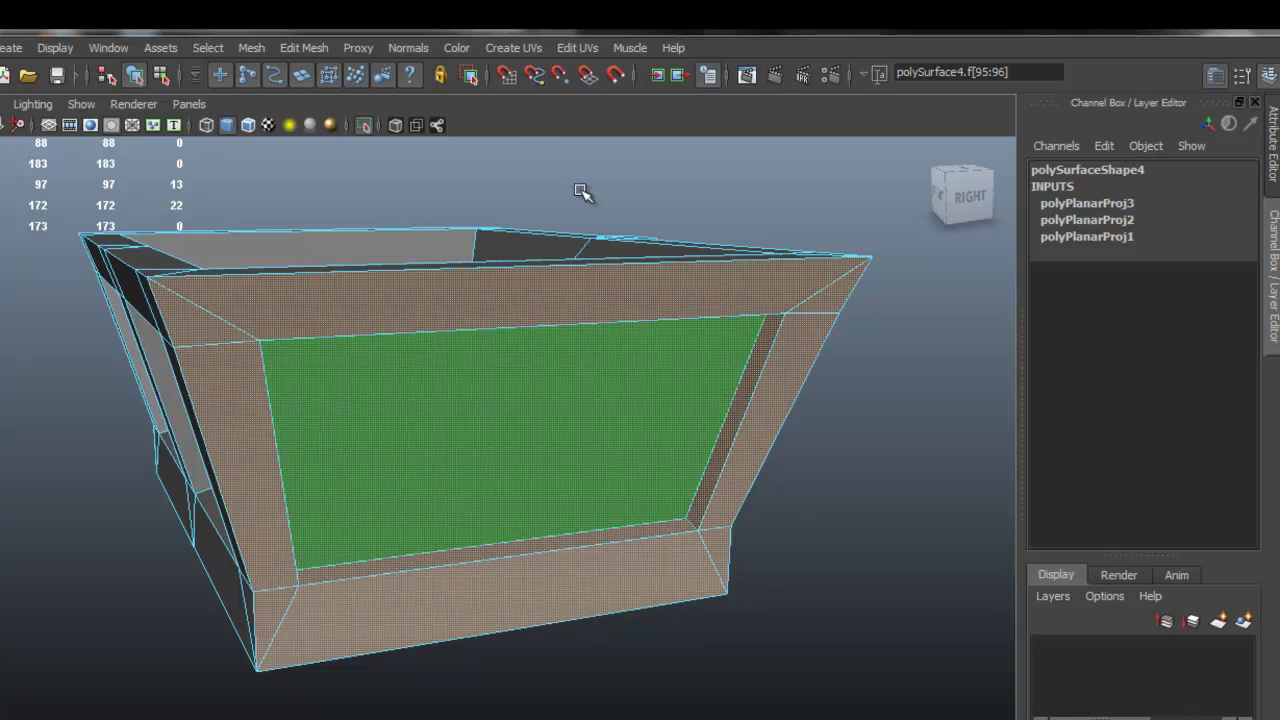
# Planar-map the selected right-end faces and move their UV shell to the left of the textured UV square
pyautogui.click(521, 52)
pyautogui.click(532, 85)
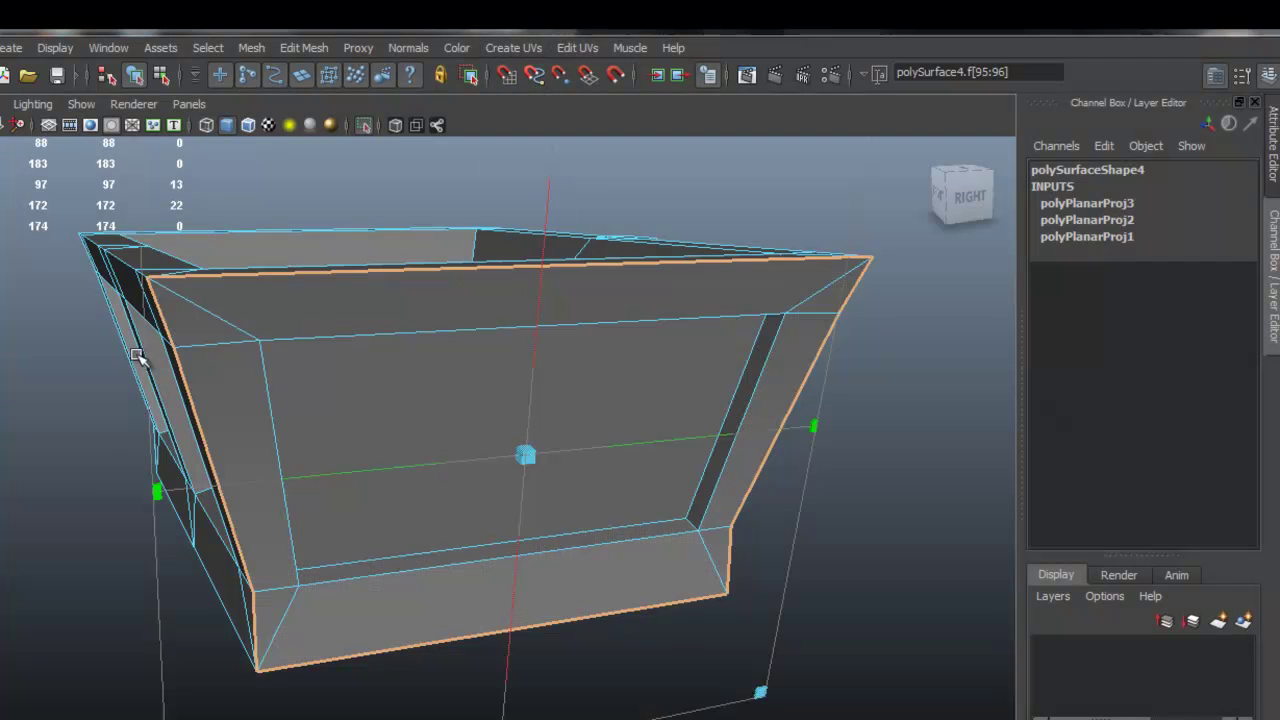
pyautogui.click(280, 714)
pyautogui.scroll(-3, 717, 457)
pyautogui.scroll(4, 722, 452)
pyautogui.moveTo(803, 428); pyautogui.dragTo(614, 423)
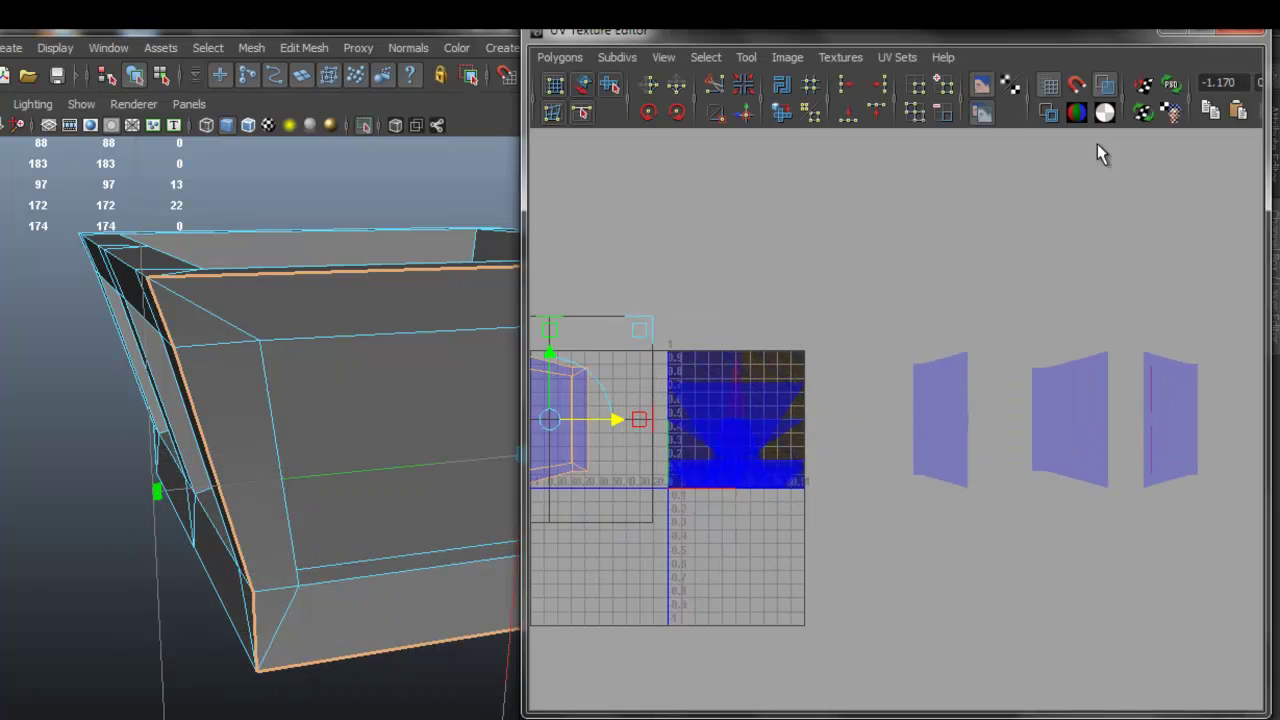
pyautogui.click(1168, 34)
# Select both faces on the underside of the chest body and planar-map them
pyautogui.keyDown('alt'); pyautogui.moveTo(396, 419); pyautogui.dragTo(522, 331); pyautogui.keyUp('alt')
pyautogui.click(499, 330)
pyautogui.keyDown('shift'); pyautogui.click(386, 356); pyautogui.keyUp('shift')
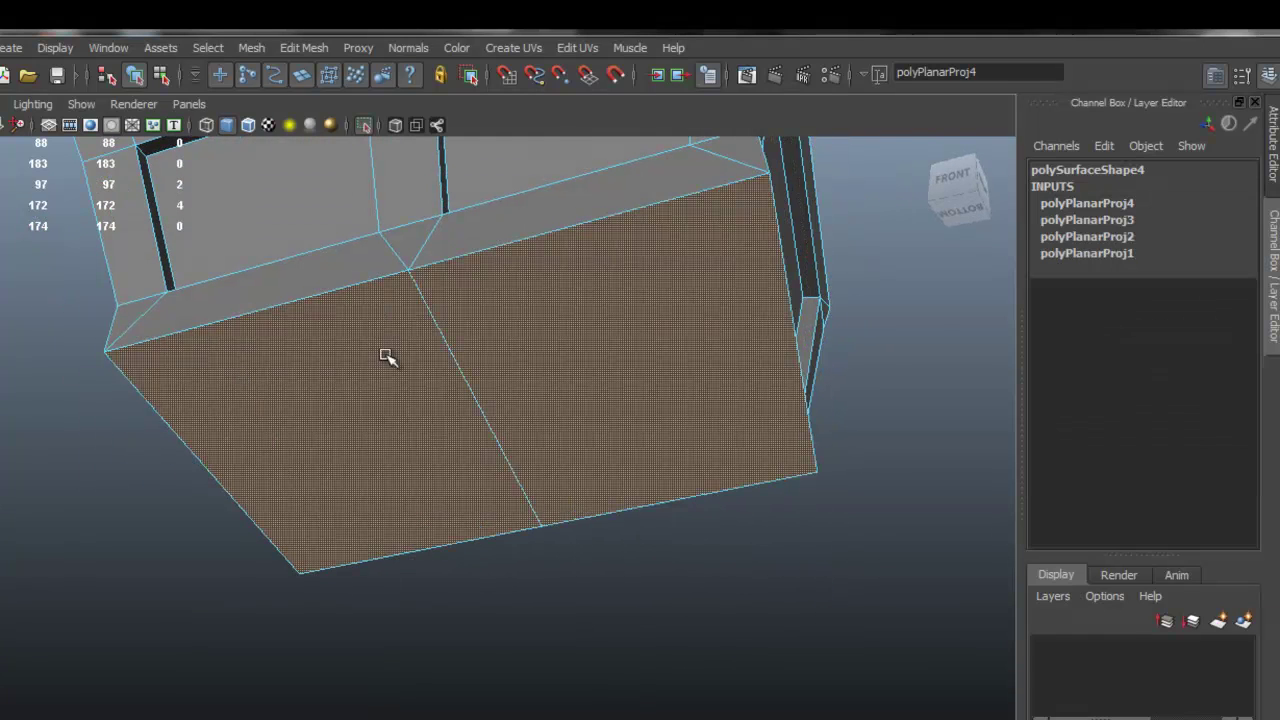
pyautogui.keyDown('alt'); pyautogui.moveTo(660, 370); pyautogui.dragTo(824, 412); pyautogui.keyUp('alt')
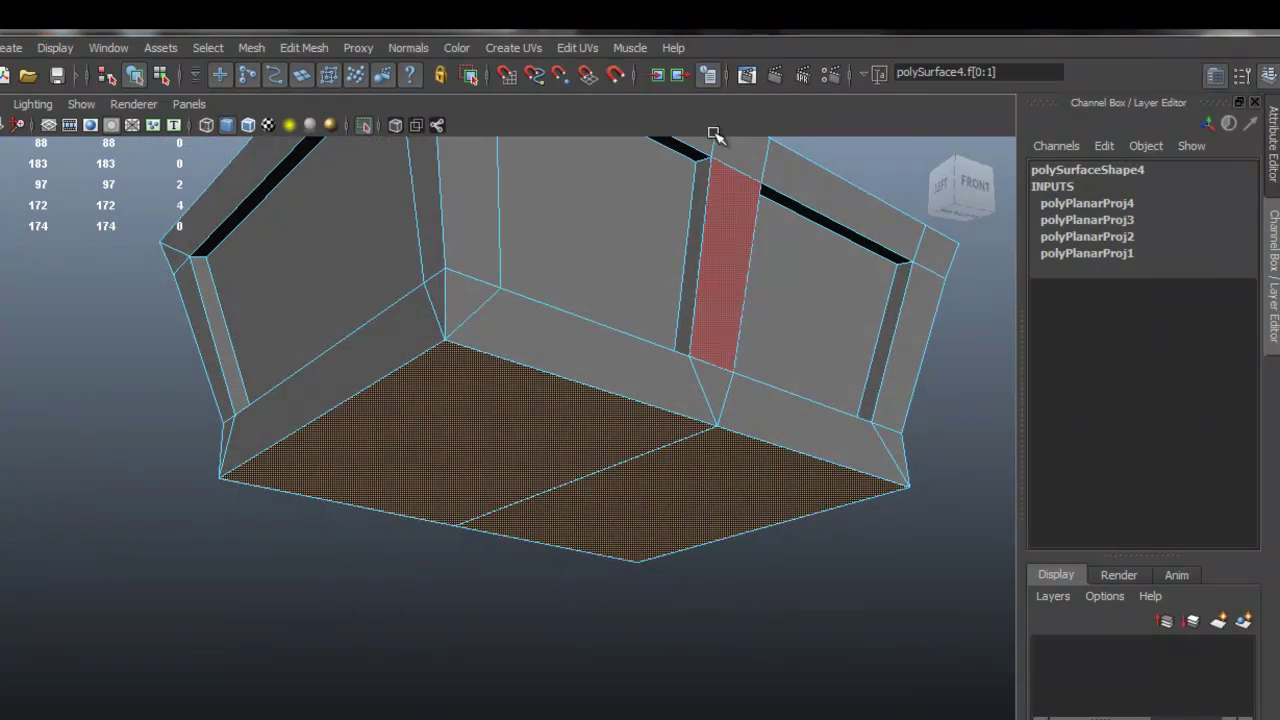
pyautogui.click(525, 45)
pyautogui.click(542, 74)
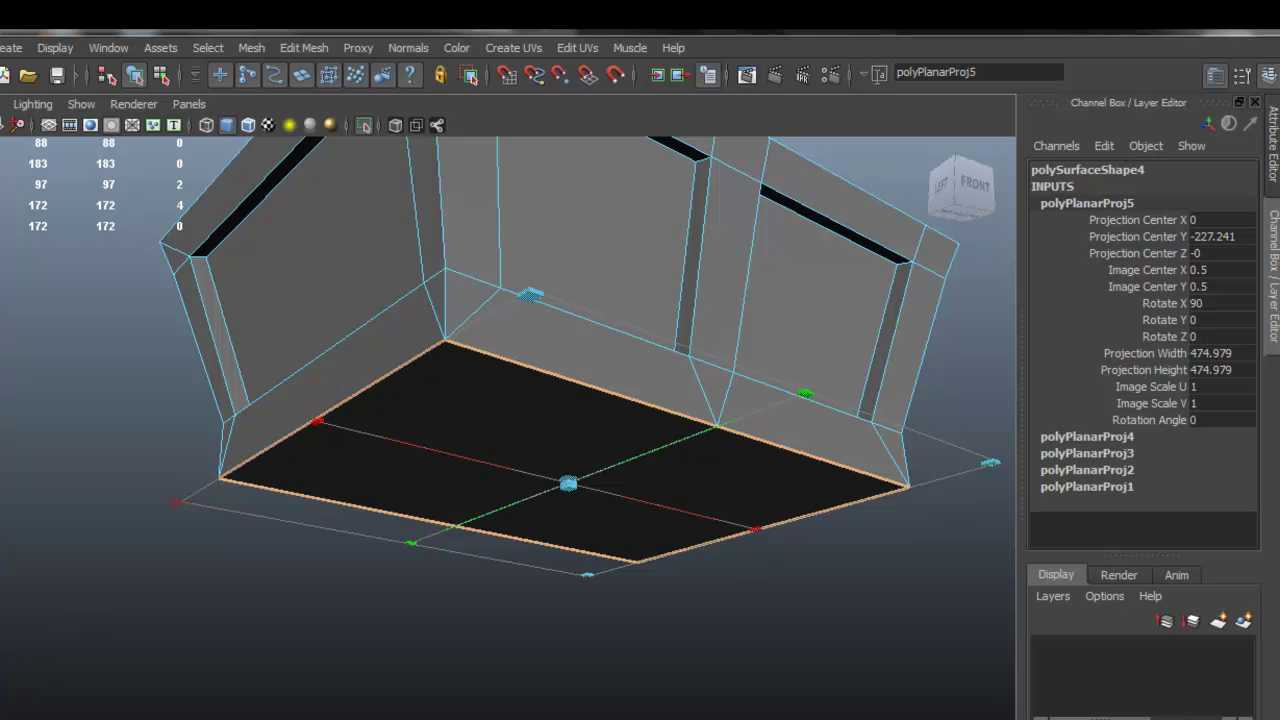
# Move the underside's UV shell slightly left and up so it sits above the textured UV square
pyautogui.click(90, 680)
pyautogui.scroll(-1, 735, 392)
pyautogui.moveTo(815, 423); pyautogui.dragTo(757, 420)
pyautogui.moveTo(706, 374); pyautogui.dragTo(706, 238)
pyautogui.click(1172, 34)
# Planar-map the inside floor face of the chest and move its UV shell to the right of the outer front's shell
pyautogui.moveTo(734, 334)
pyautogui.keyDown('alt'); pyautogui.mouseDown()
pyautogui.moveTo(640, 372)
pyautogui.moveTo(511, 345)
pyautogui.moveTo(429, 377)
pyautogui.moveTo(380, 438)
pyautogui.moveTo(364, 416)
pyautogui.mouseUp(); pyautogui.keyUp('alt')
pyautogui.press('q')
pyautogui.click(364, 416)
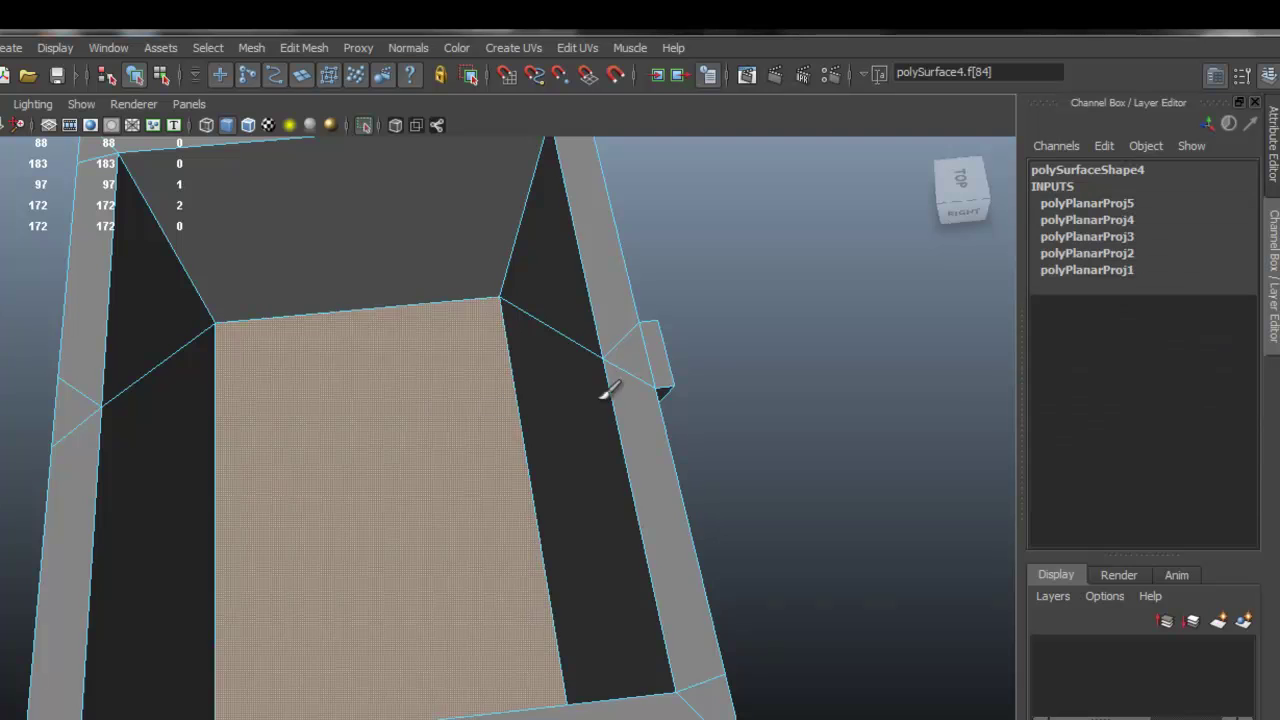
pyautogui.keyDown('alt'); pyautogui.moveTo(552, 376); pyautogui.dragTo(486, 376, button='right'); pyautogui.keyUp('alt')
pyautogui.keyDown('alt'); pyautogui.moveTo(602, 370); pyautogui.dragTo(410, 390); pyautogui.keyUp('alt')
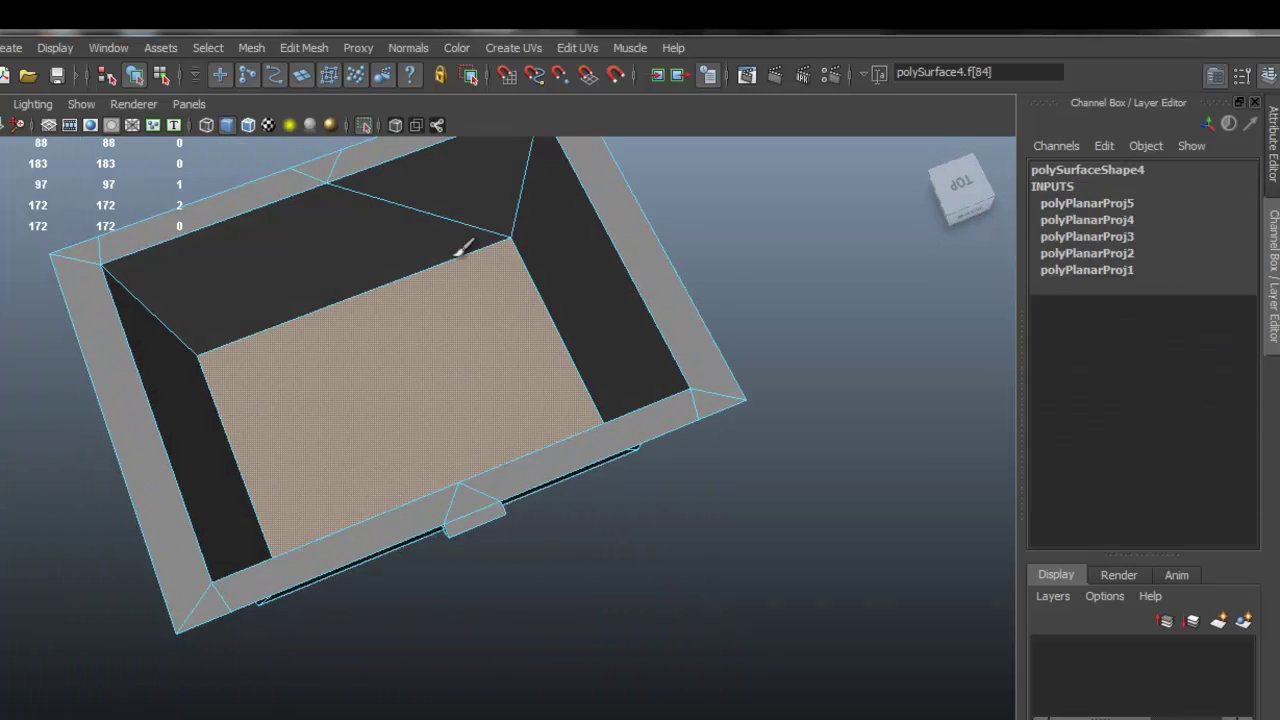
pyautogui.click(513, 47)
pyautogui.click(542, 78)
pyautogui.click(82, 716)
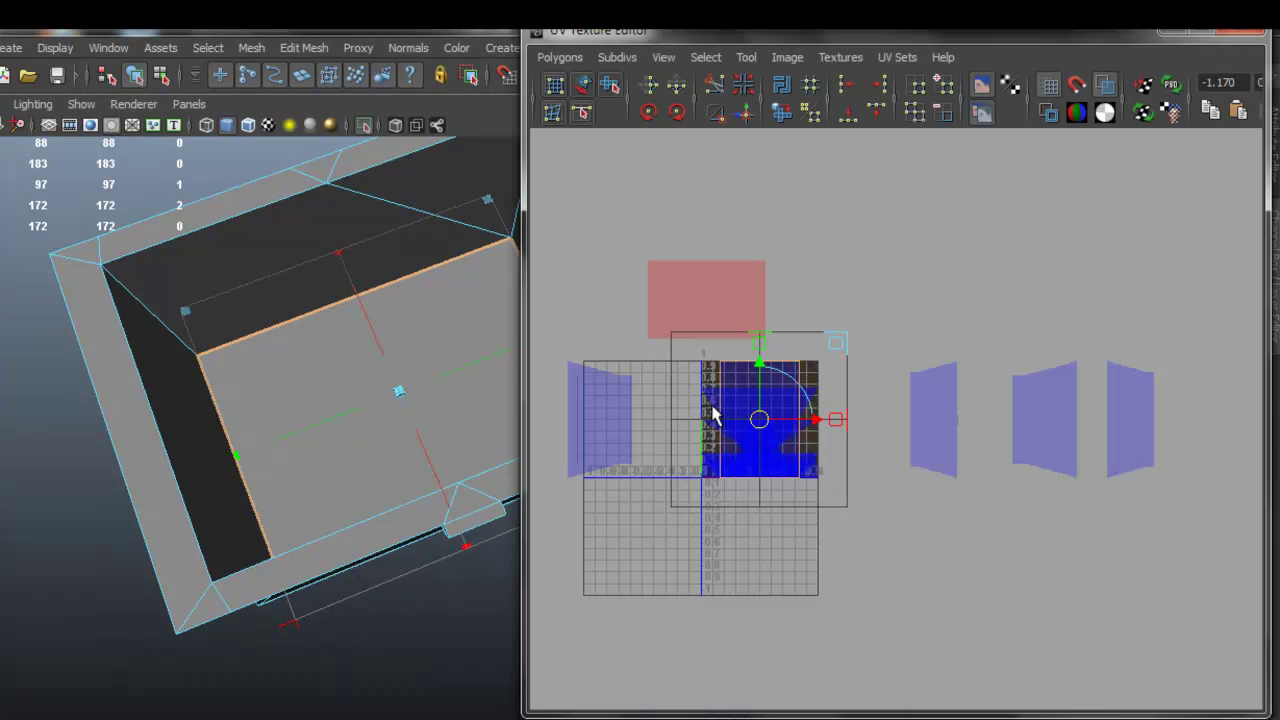
pyautogui.moveTo(818, 428); pyautogui.dragTo(1248, 395)
pyautogui.click(1179, 30)
# Select both faces of the chest's inner front wall and planar-map them
pyautogui.keyDown('alt'); pyautogui.moveTo(572, 301); pyautogui.dragTo(680, 395, button='middle'); pyautogui.keyUp('alt')
pyautogui.keyDown('alt'); pyautogui.moveTo(680, 395); pyautogui.dragTo(408, 332); pyautogui.keyUp('alt')
pyautogui.scroll(2, 440, 297)
pyautogui.click(441, 294)
pyautogui.keyDown('shift'); pyautogui.click(548, 267); pyautogui.keyUp('shift')
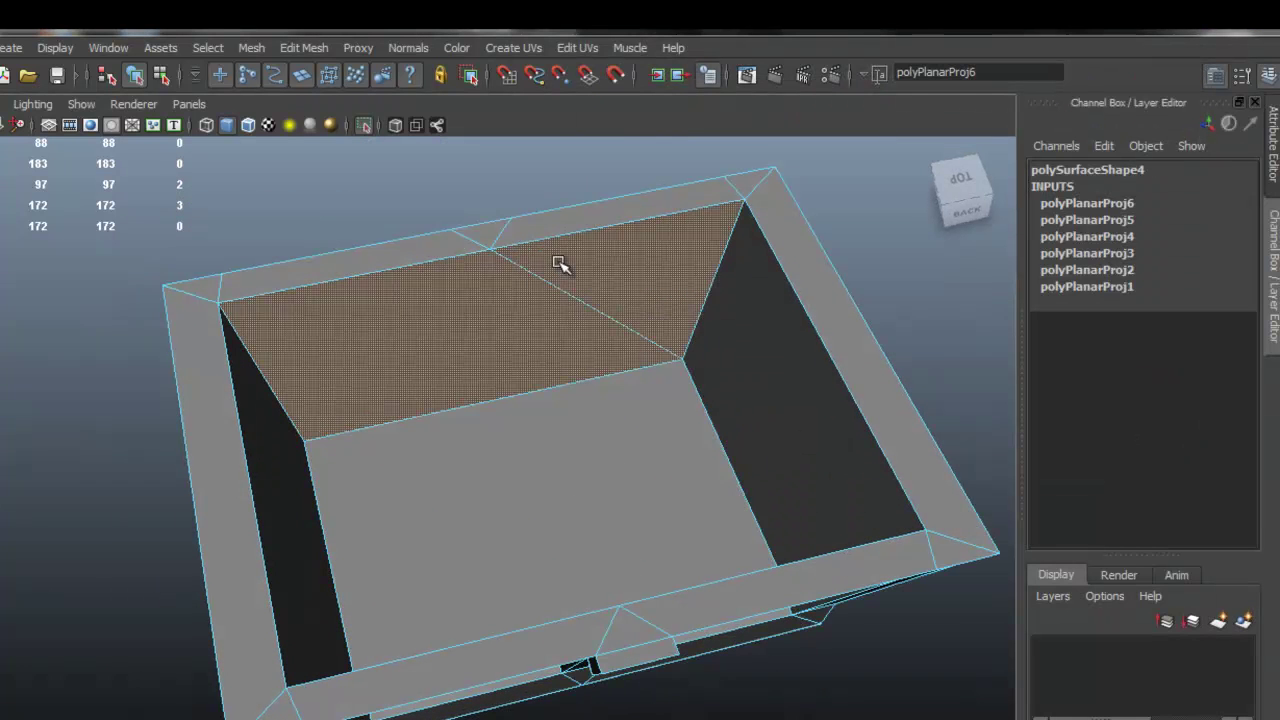
pyautogui.click(535, 57)
pyautogui.click(541, 75)
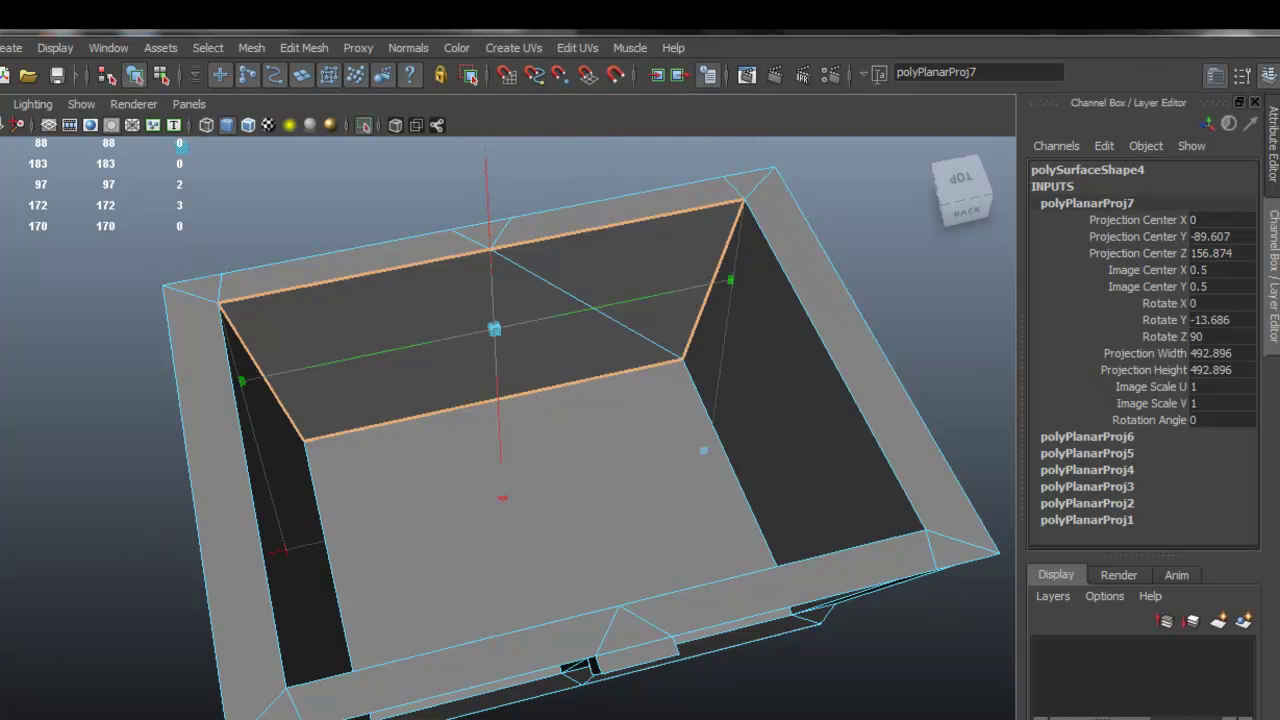
# Move the inner front wall's UV shell to the left of the outer right end's shell
pyautogui.click(200, 718)
pyautogui.scroll(-2, 896, 402)
pyautogui.scroll(1, 840, 410)
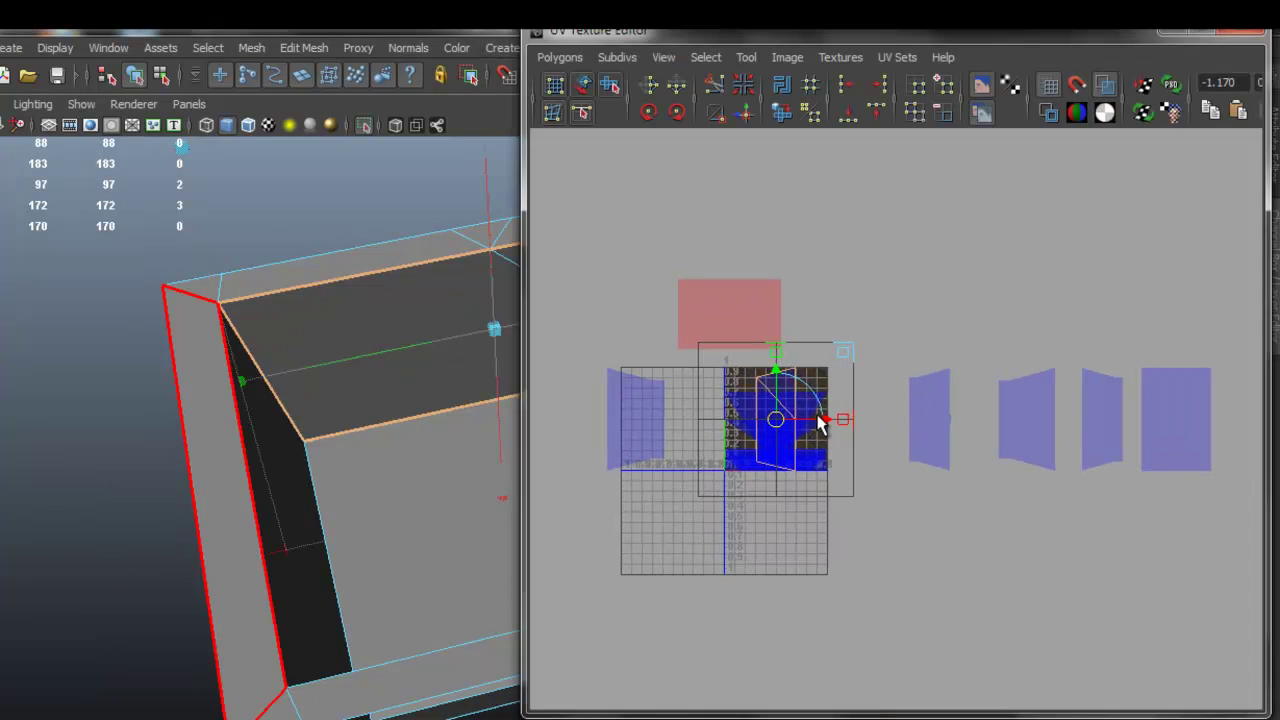
pyautogui.moveTo(822, 425); pyautogui.dragTo(289, 378)
pyautogui.click(1181, 30)
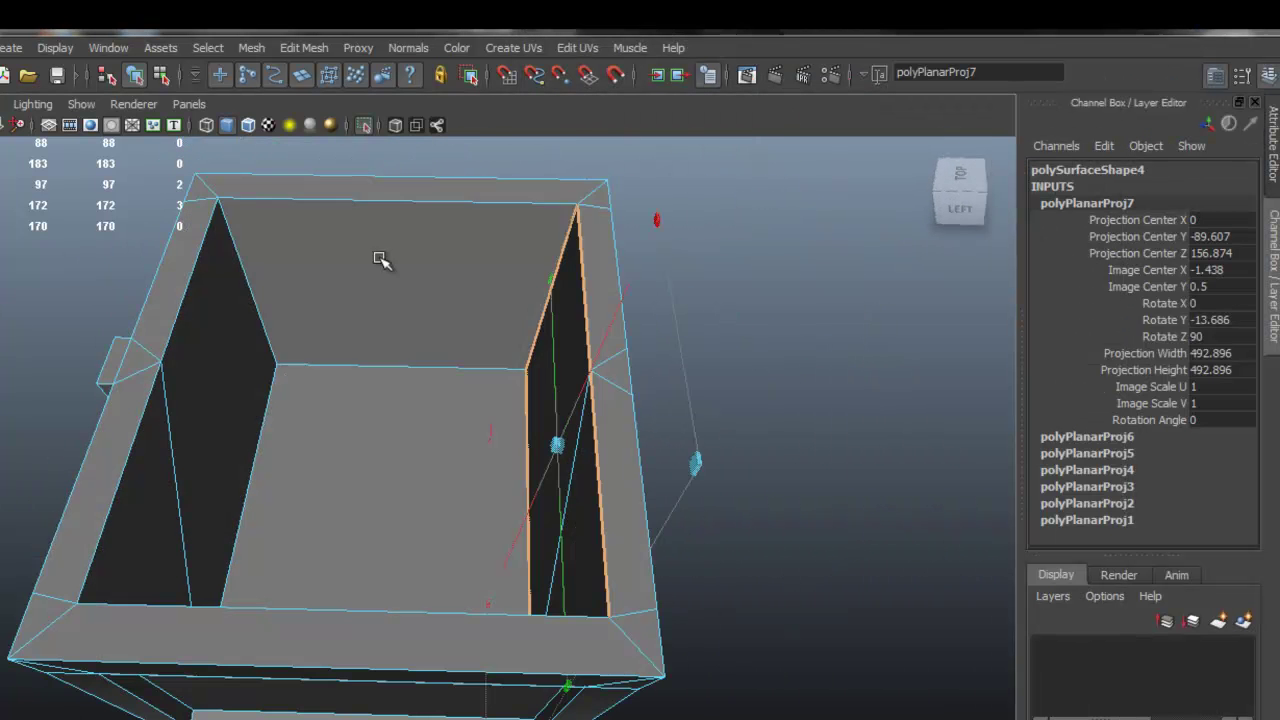
# Planar-map the inner wall at the right end of the chest and show its UVs in the UV Texture Editor
pyautogui.click(386, 251)
pyautogui.click(513, 47)
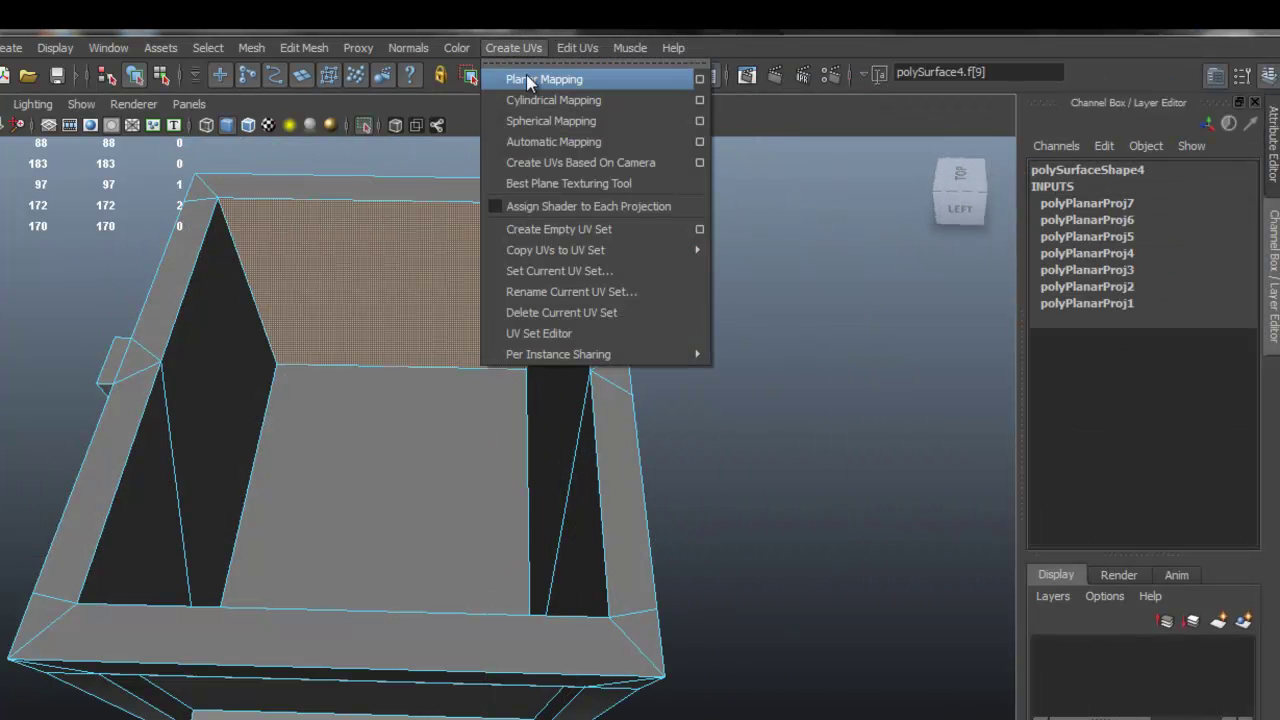
pyautogui.click(525, 77)
pyautogui.click(337, 718)
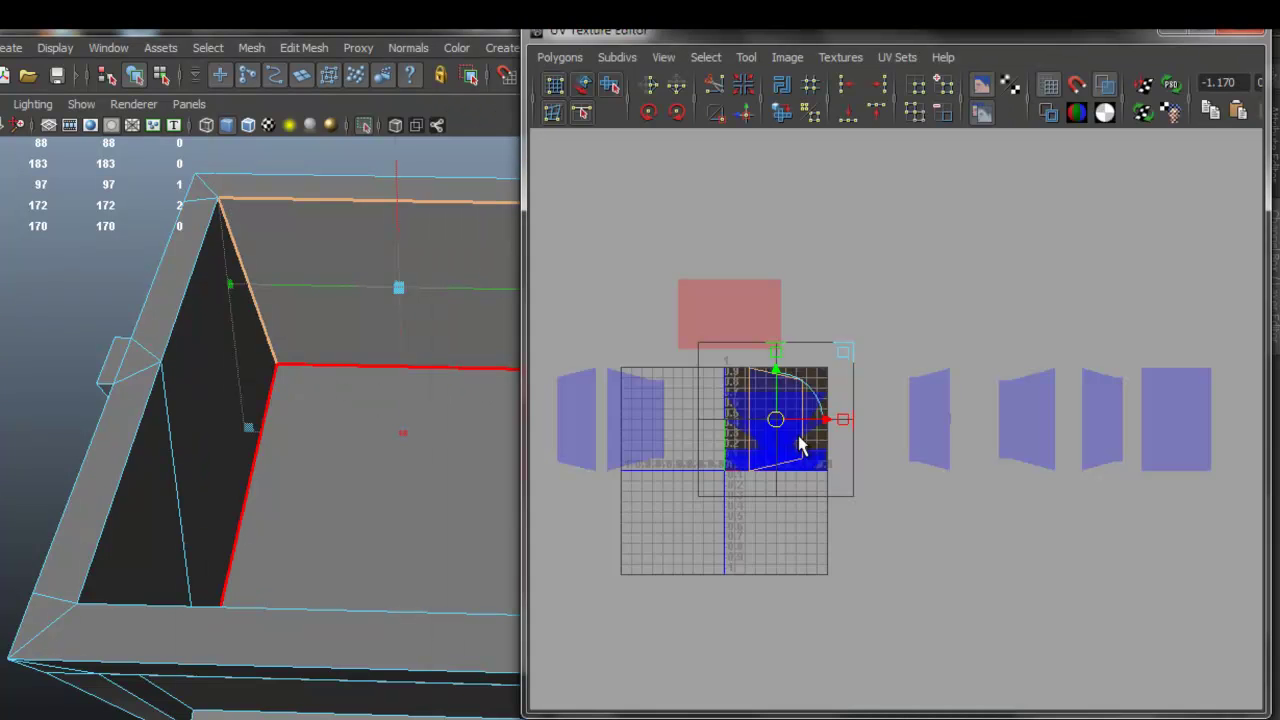
pyautogui.moveTo(824, 416); pyautogui.dragTo(529, 437)
pyautogui.hotkey('ctrl', 'z')
pyautogui.keyDown('alt'); pyautogui.moveTo(813, 413); pyautogui.dragTo(861, 410, button='middle'); pyautogui.keyUp('alt')
pyautogui.moveTo(870, 418); pyautogui.dragTo(820, 414)
pyautogui.hotkey('ctrl', 'z')
pyautogui.press('w')
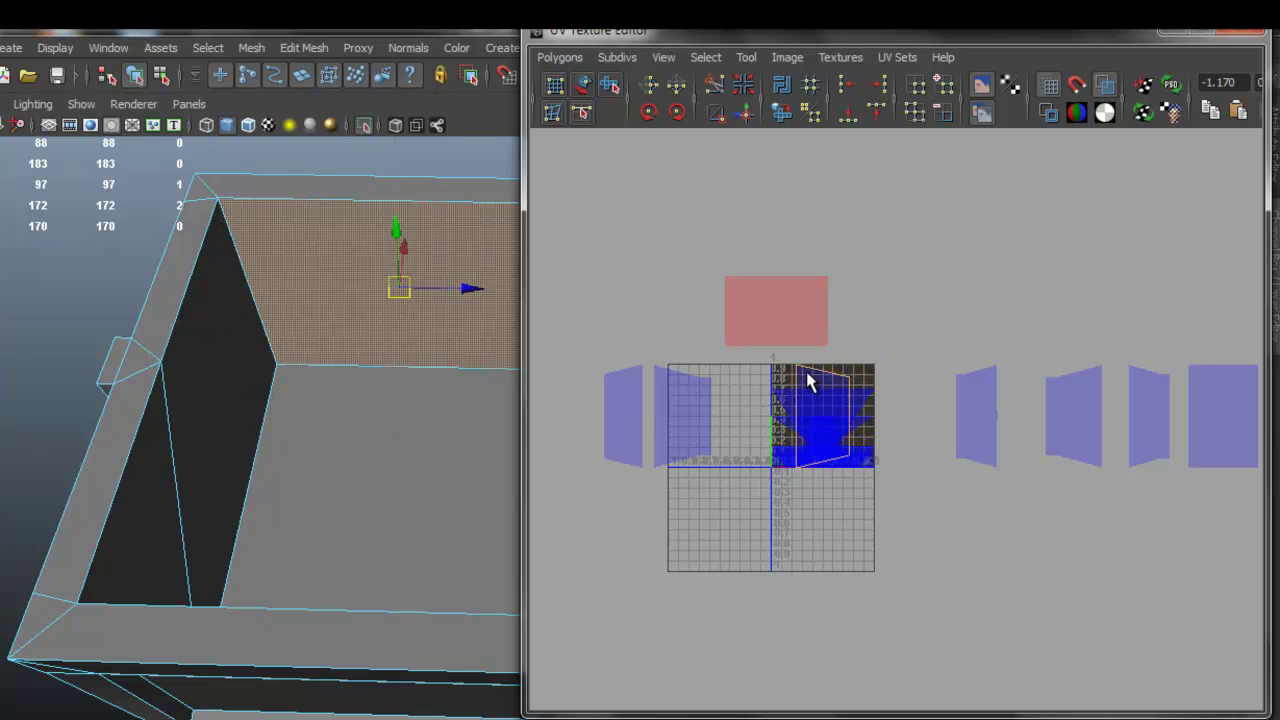
# Move the inner right wall's UV shell to the left of the inner front wall's shell with the Move UV Shell tool
pyautogui.click(583, 87)
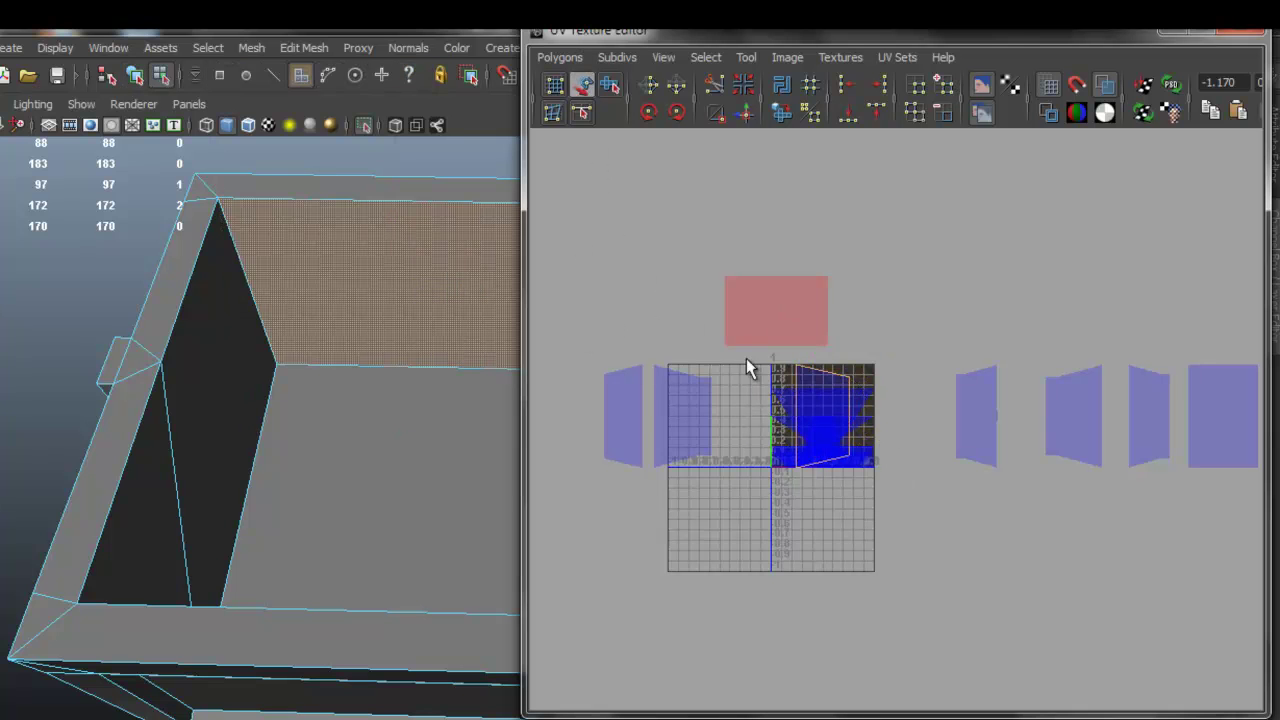
pyautogui.scroll(3, 769, 362)
pyautogui.click(765, 346)
pyautogui.moveTo(895, 418); pyautogui.dragTo(743, 415)
pyautogui.scroll(-3, 792, 409)
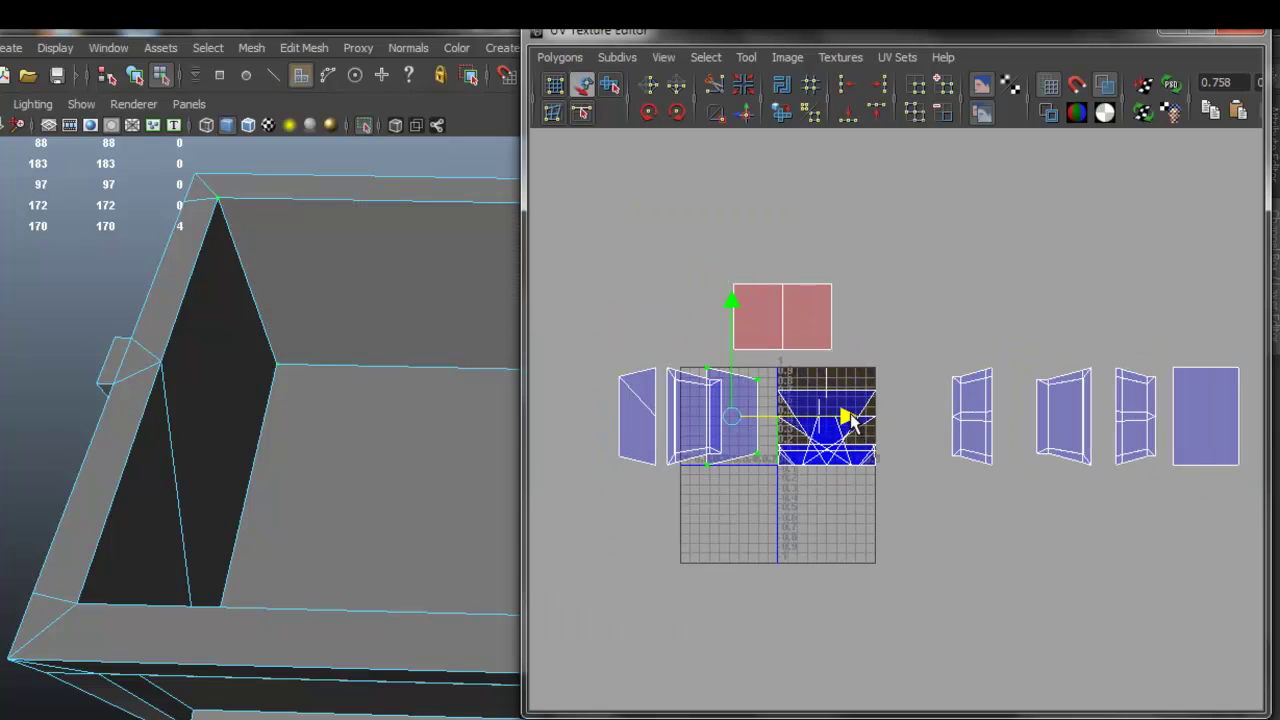
pyautogui.moveTo(845, 417); pyautogui.dragTo(684, 420)
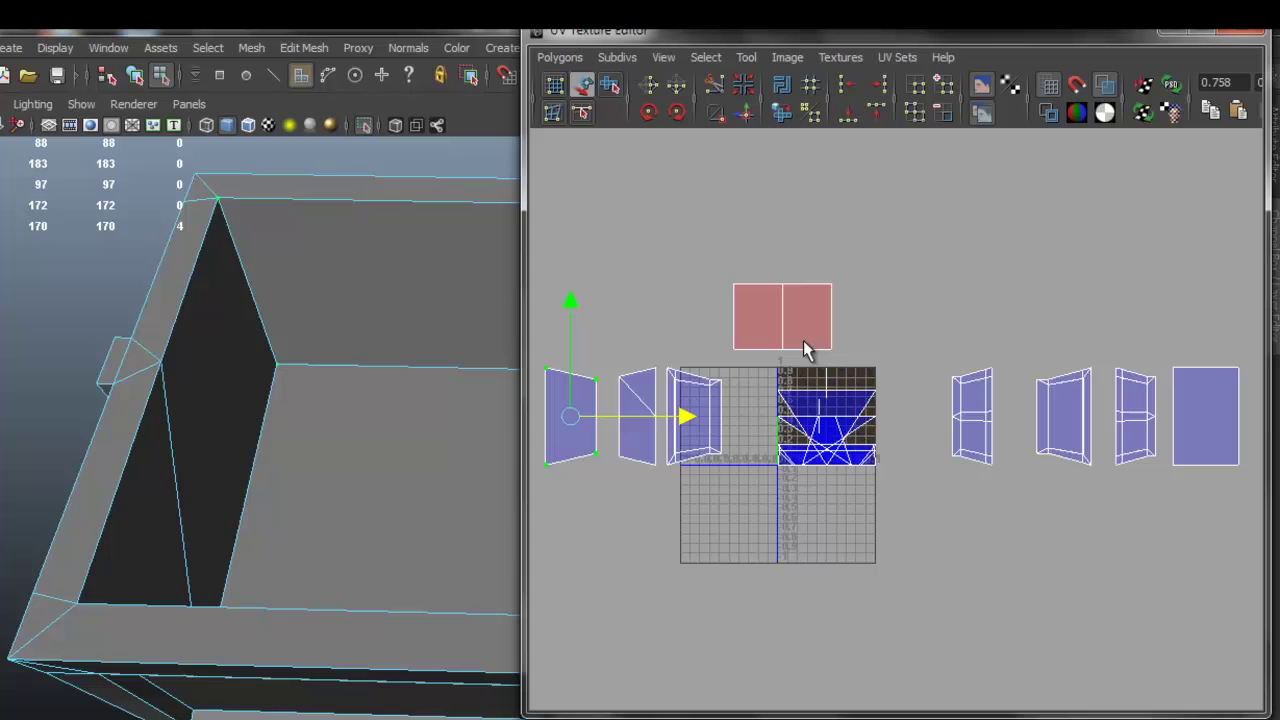
pyautogui.click(1167, 32)
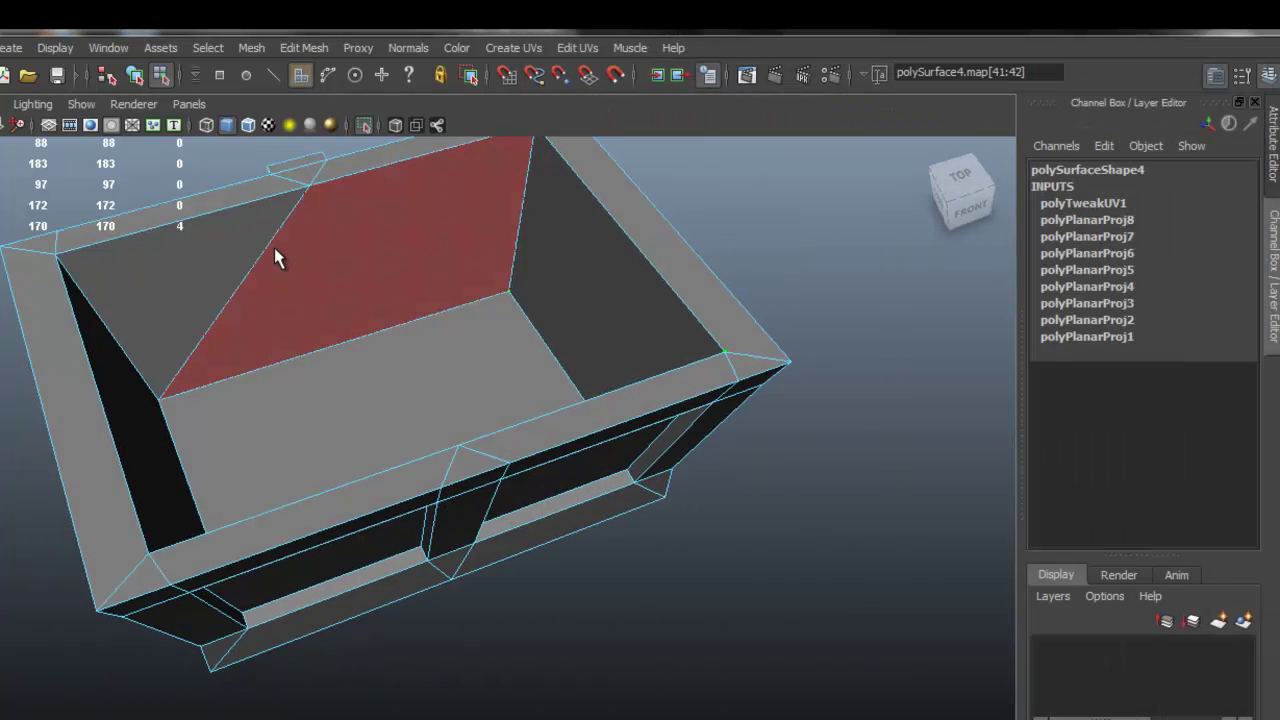
# Select both faces of the chest's inner back wall and planar-map them
pyautogui.click(275, 248)
pyautogui.keyDown('shift'); pyautogui.click(250, 247); pyautogui.keyUp('shift')
pyautogui.keyDown('alt'); pyautogui.moveTo(394, 212); pyautogui.dragTo(496, 160); pyautogui.keyUp('alt')
pyautogui.click(507, 49)
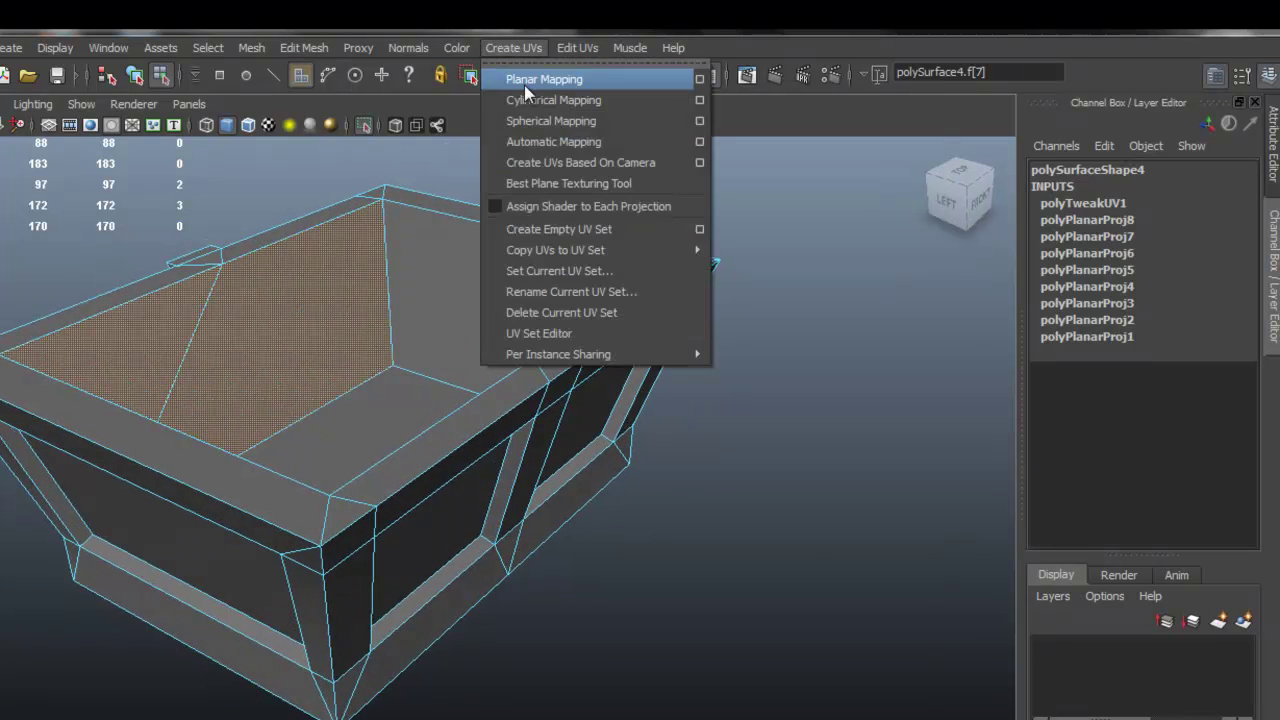
pyautogui.click(524, 80)
# Move the inner back wall's UV shell to the left of the inner right wall's shell
pyautogui.click(157, 719)
pyautogui.click(230, 604)
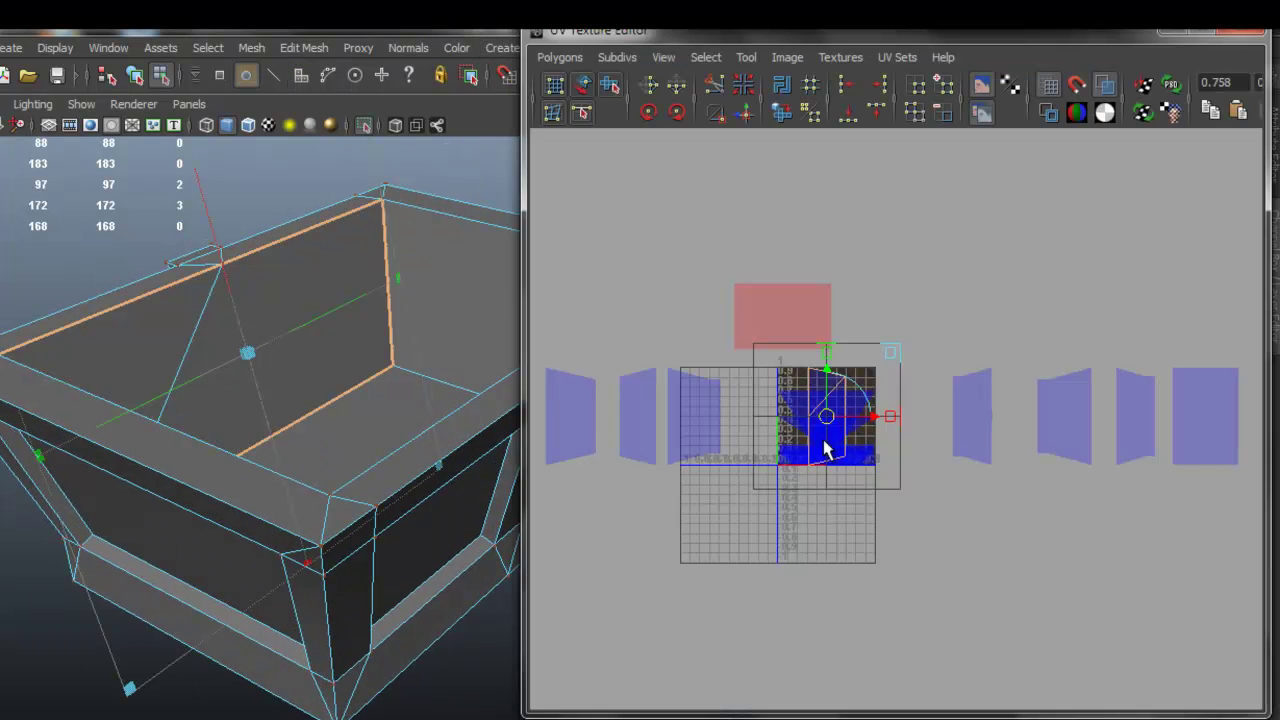
pyautogui.moveTo(875, 415); pyautogui.dragTo(549, 426)
pyautogui.keyDown('alt'); pyautogui.moveTo(676, 408); pyautogui.dragTo(755, 405, button='middle'); pyautogui.keyUp('alt')
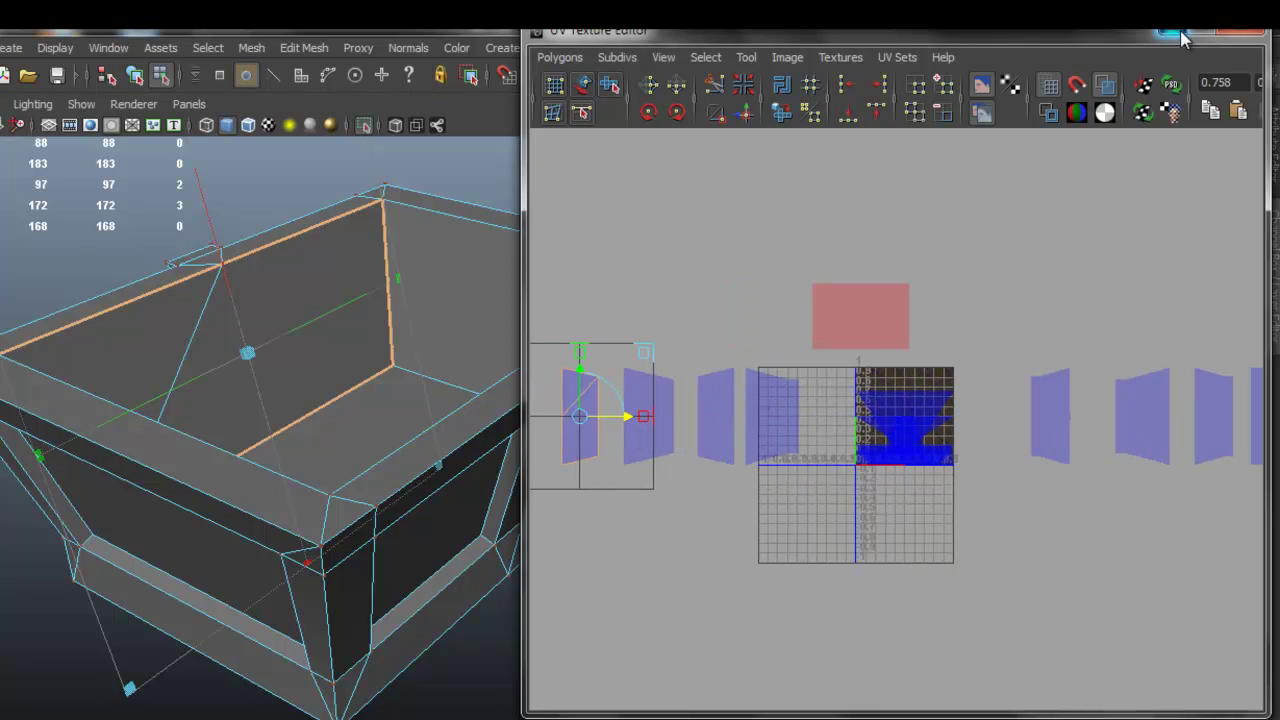
pyautogui.click(1183, 38)
# Select the inner wall at the left end of the chest and planar-map it
pyautogui.keyDown('alt'); pyautogui.moveTo(534, 283); pyautogui.dragTo(350, 294); pyautogui.keyUp('alt')
pyautogui.keyDown('alt'); pyautogui.moveTo(350, 294); pyautogui.dragTo(392, 371, button='middle'); pyautogui.keyUp('alt')
pyautogui.keyDown('alt'); pyautogui.moveTo(397, 329); pyautogui.dragTo(365, 295); pyautogui.keyUp('alt')
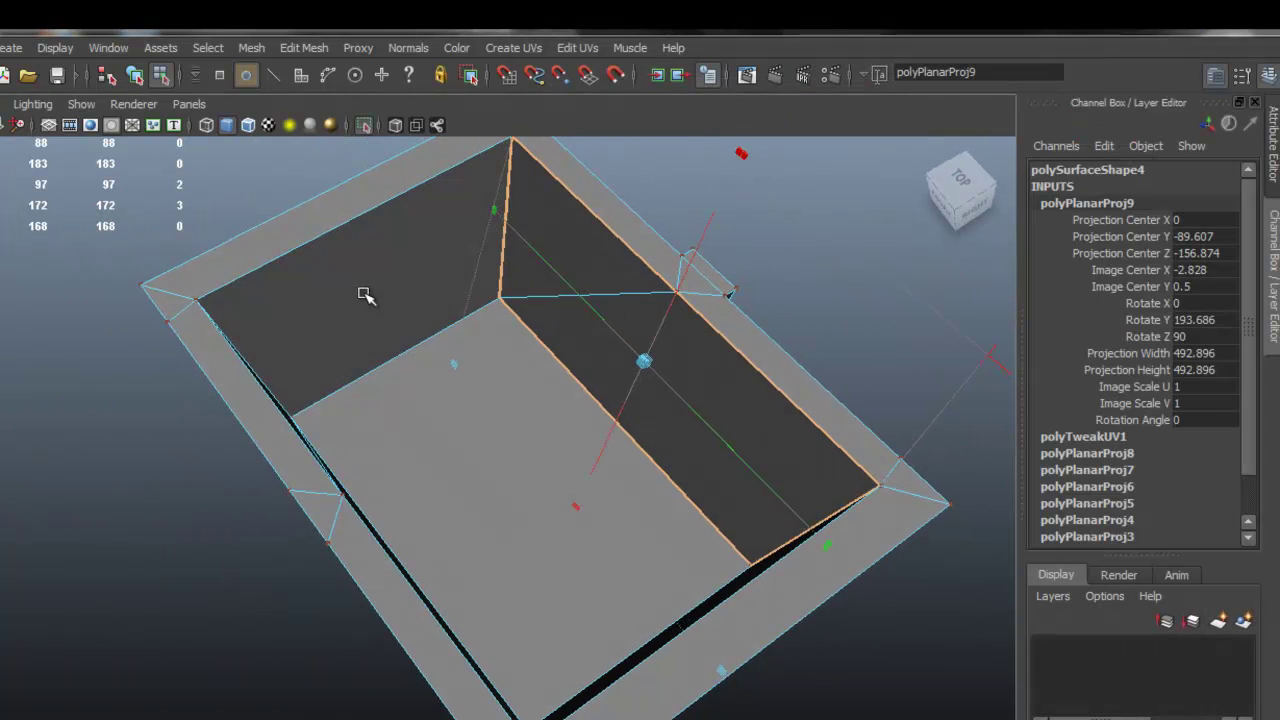
pyautogui.click(358, 294)
pyautogui.keyDown('alt'); pyautogui.moveTo(452, 294); pyautogui.dragTo(300, 262); pyautogui.keyUp('alt')
pyautogui.moveTo(432, 263); pyautogui.dragTo(432, 314, button='right')
pyautogui.click(448, 261)
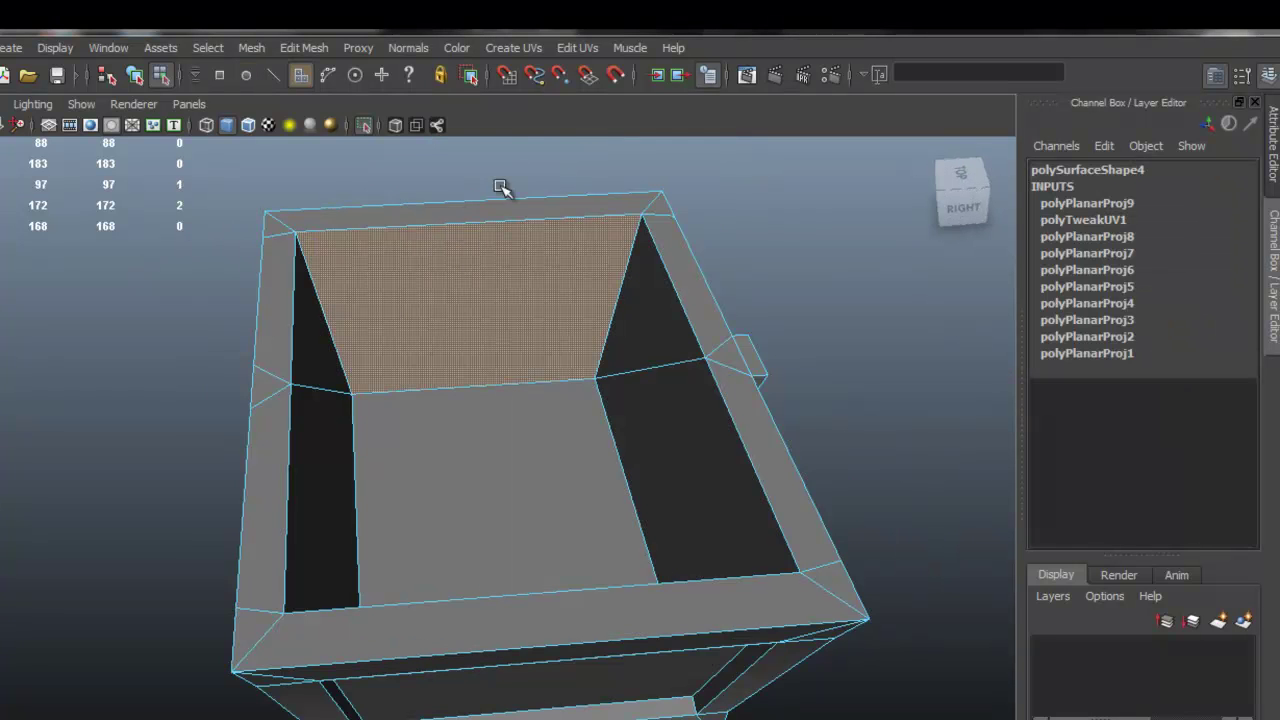
pyautogui.click(522, 47)
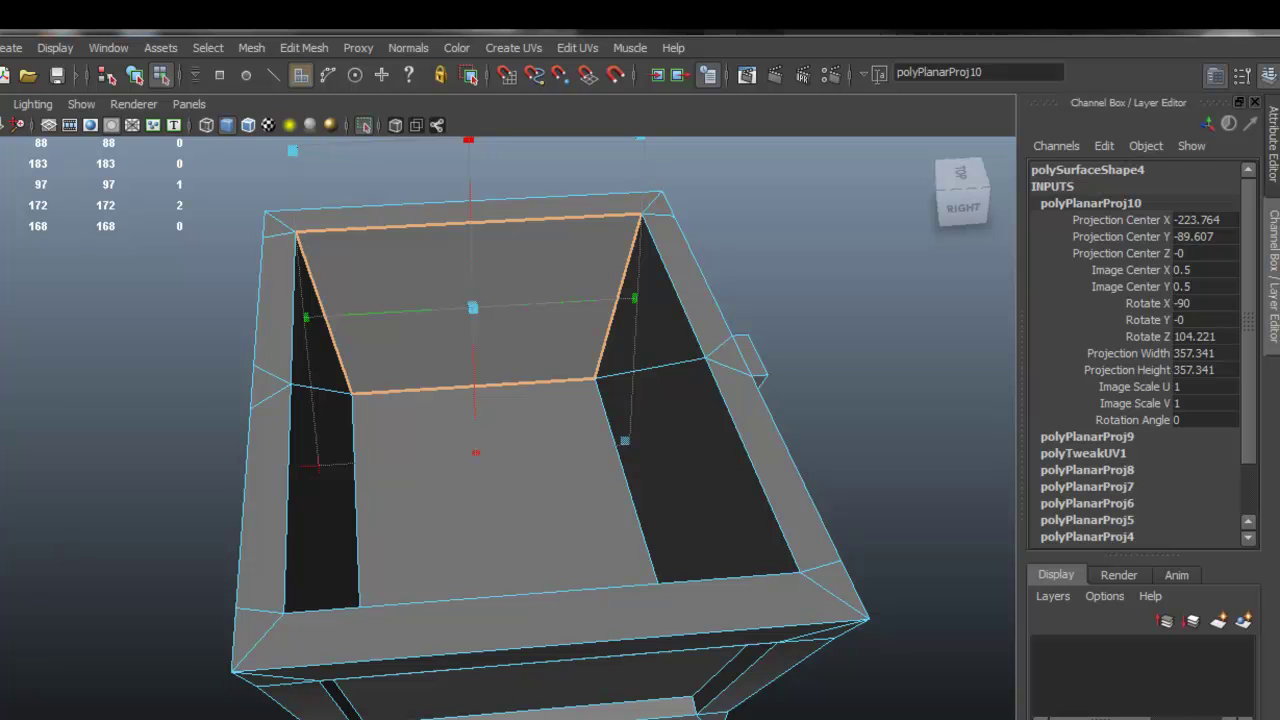
# Pick the inner left wall's UV shell in the UV Texture Editor with the Move UV Shell tool
pyautogui.click(600, 717)
pyautogui.scroll(3, 943, 449)
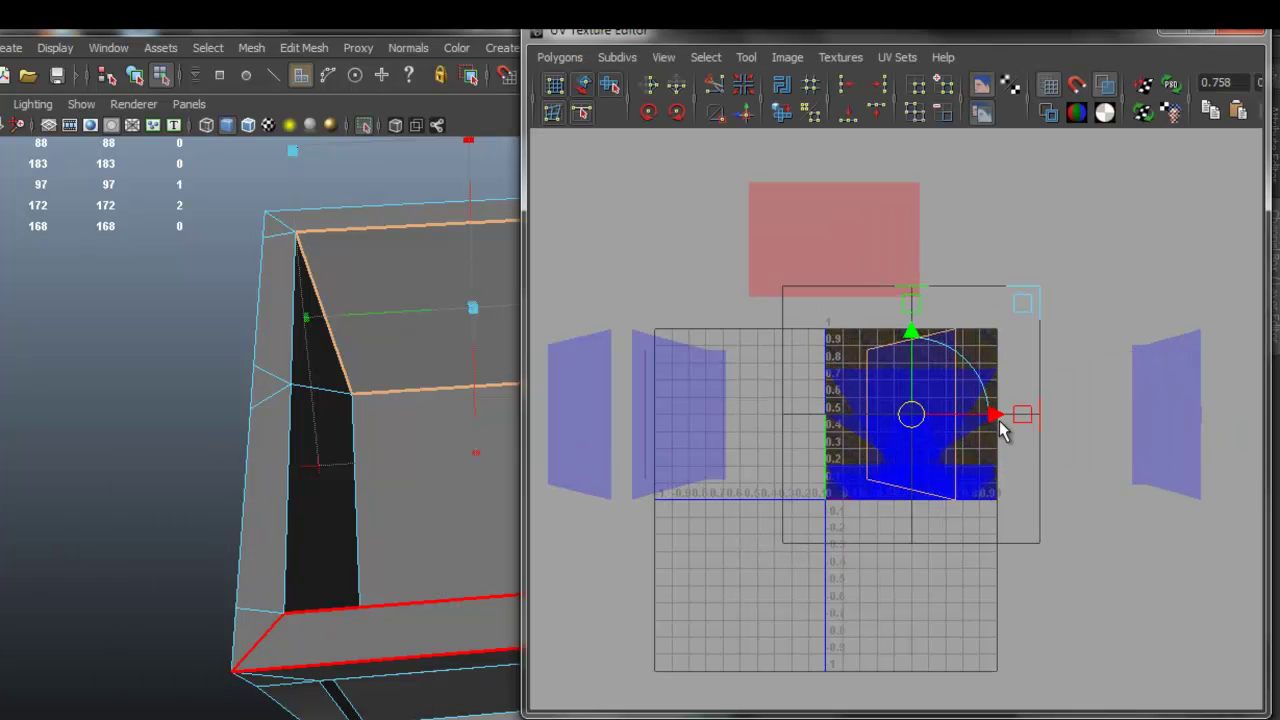
pyautogui.moveTo(989, 407); pyautogui.dragTo(1107, 442)
pyautogui.hotkey('ctrl', 'z')
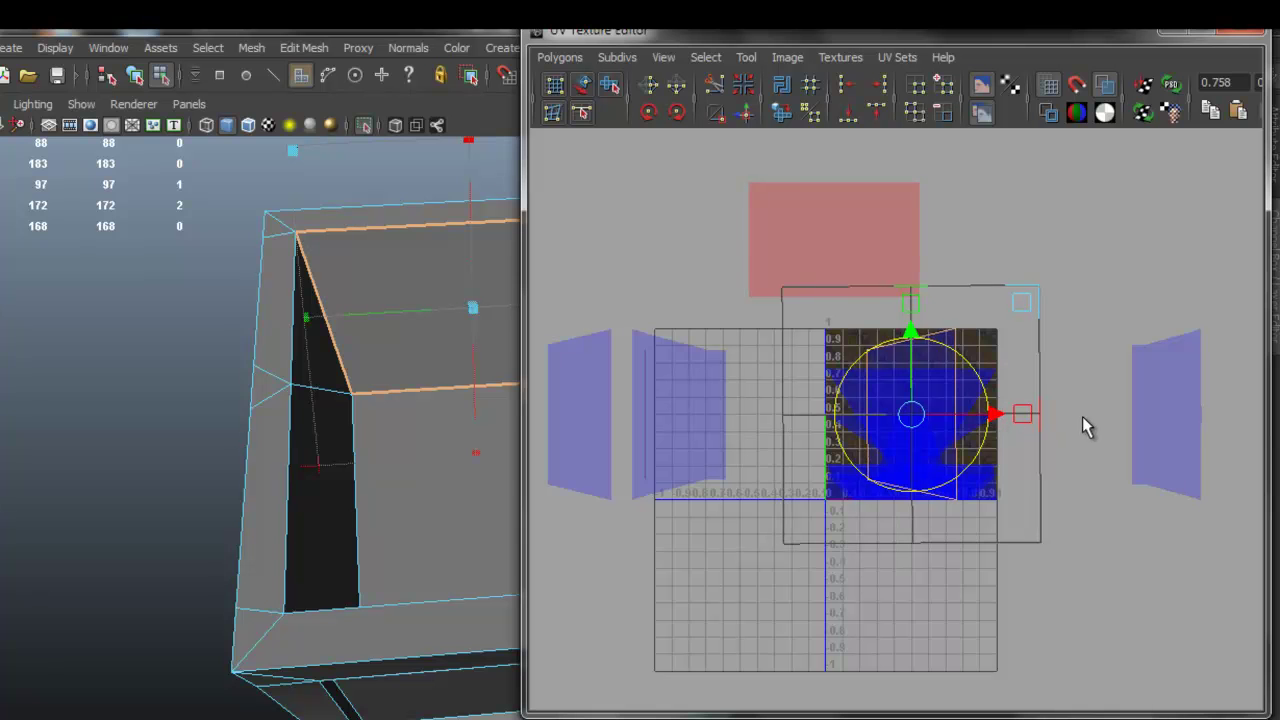
pyautogui.click(579, 83)
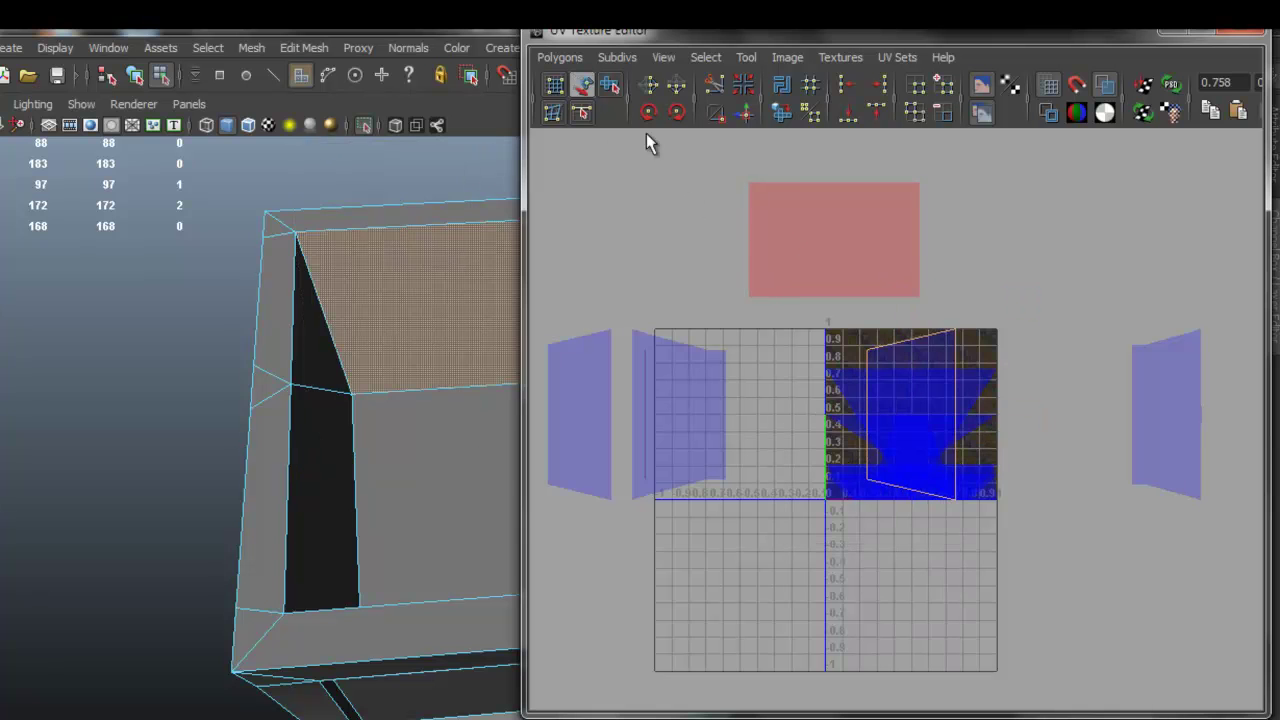
pyautogui.scroll(2, 910, 321)
pyautogui.click(956, 308)
# Move the inner left wall's UV shell to the right and up, clear of the textured UV square
pyautogui.scroll(-2, 989, 404)
pyautogui.moveTo(1024, 415); pyautogui.dragTo(1158, 418)
pyautogui.hotkey('ctrl', 'z')
pyautogui.moveTo(1030, 420); pyautogui.dragTo(1186, 418)
pyautogui.moveTo(1065, 312); pyautogui.dragTo(1008, 100)
pyautogui.click(1170, 35)
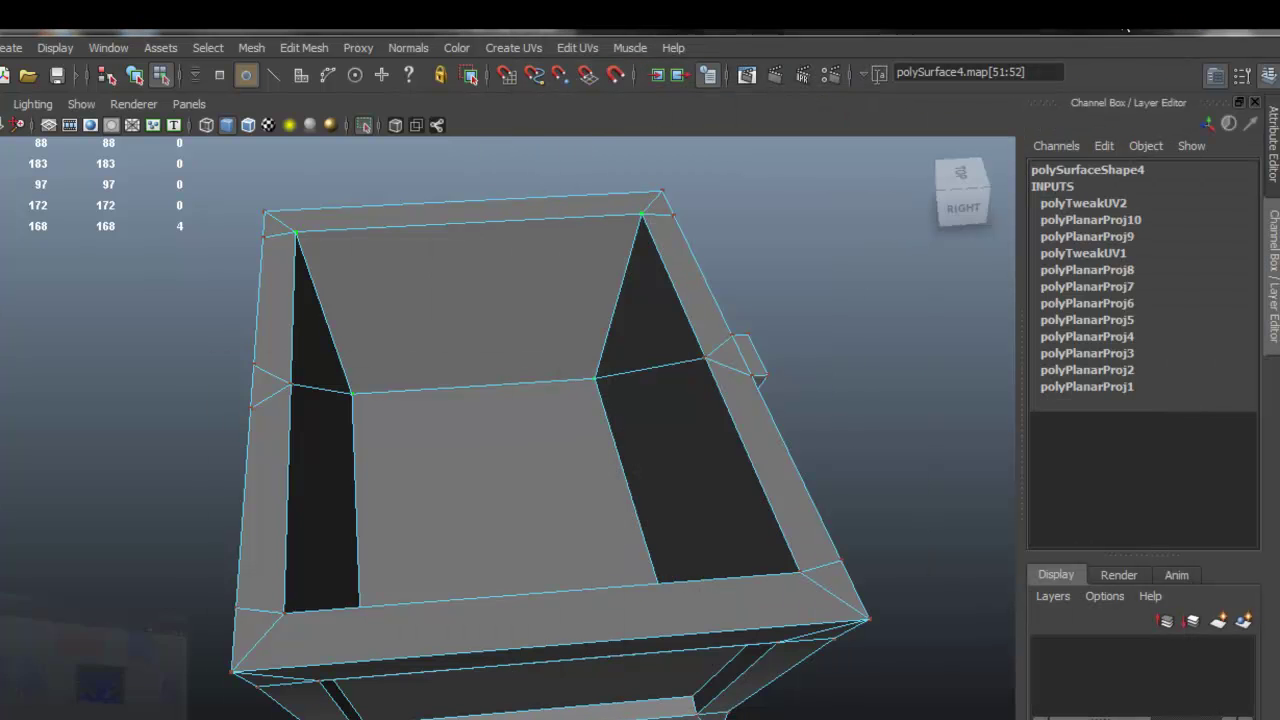
# Select all the top rim faces along the back of the chest and planar-map them
pyautogui.keyDown('alt'); pyautogui.moveTo(600, 423); pyautogui.dragTo(572, 390); pyautogui.keyUp('alt')
pyautogui.moveTo(564, 392); pyautogui.dragTo(570, 422, button='right')
pyautogui.moveTo(655, 416)
pyautogui.mouseDown()
pyautogui.moveTo(551, 499)
pyautogui.moveTo(251, 638)
pyautogui.moveTo(577, 521)
pyautogui.moveTo(823, 359)
pyautogui.mouseUp()
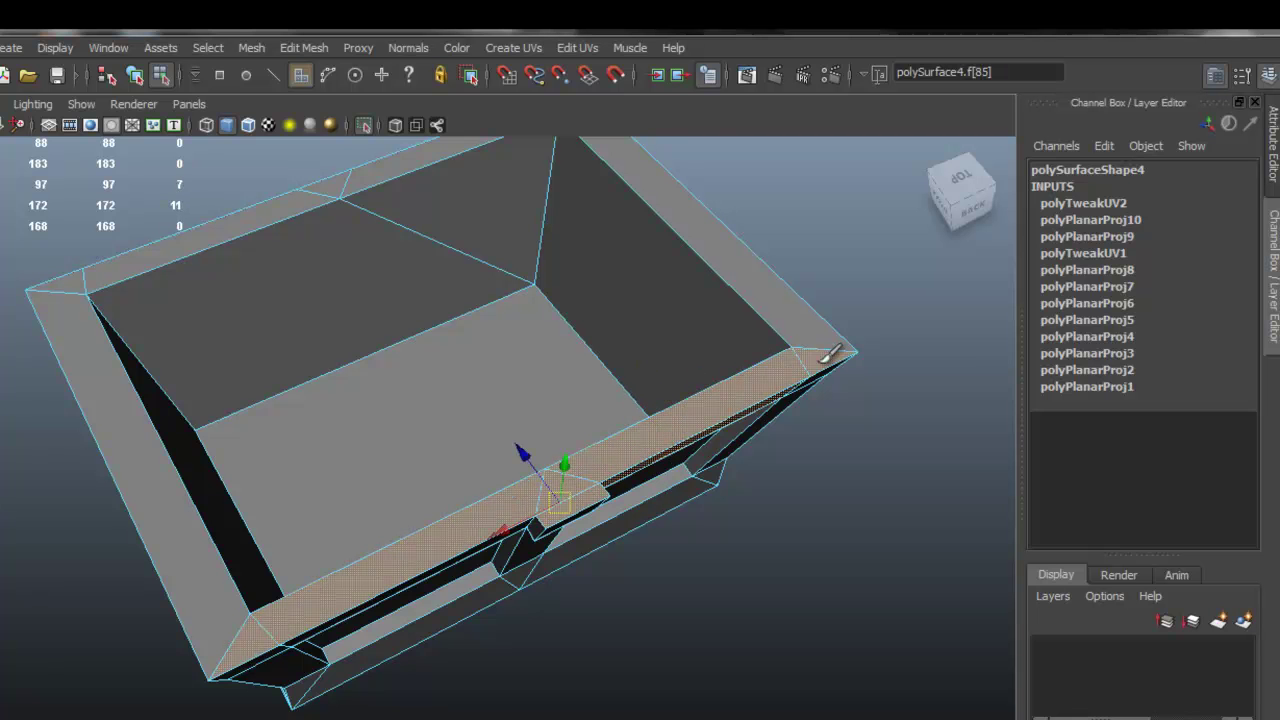
pyautogui.click(577, 47)
pyautogui.moveTo(537, 48)
pyautogui.click(544, 80)
# Select the top rim face at the left end of the chest and repeat the planar mapping on it
pyautogui.keyDown('alt'); pyautogui.moveTo(766, 280); pyautogui.dragTo(517, 449); pyautogui.keyUp('alt')
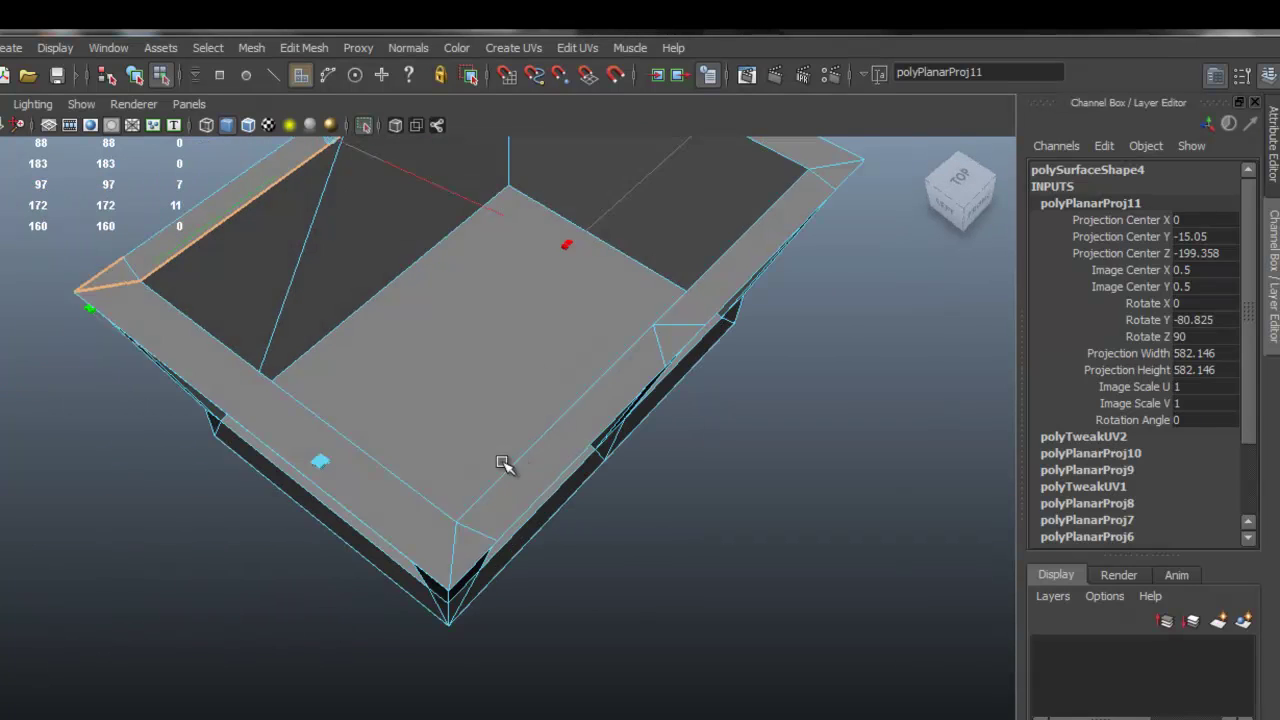
pyautogui.click(405, 497)
pyautogui.press('g')
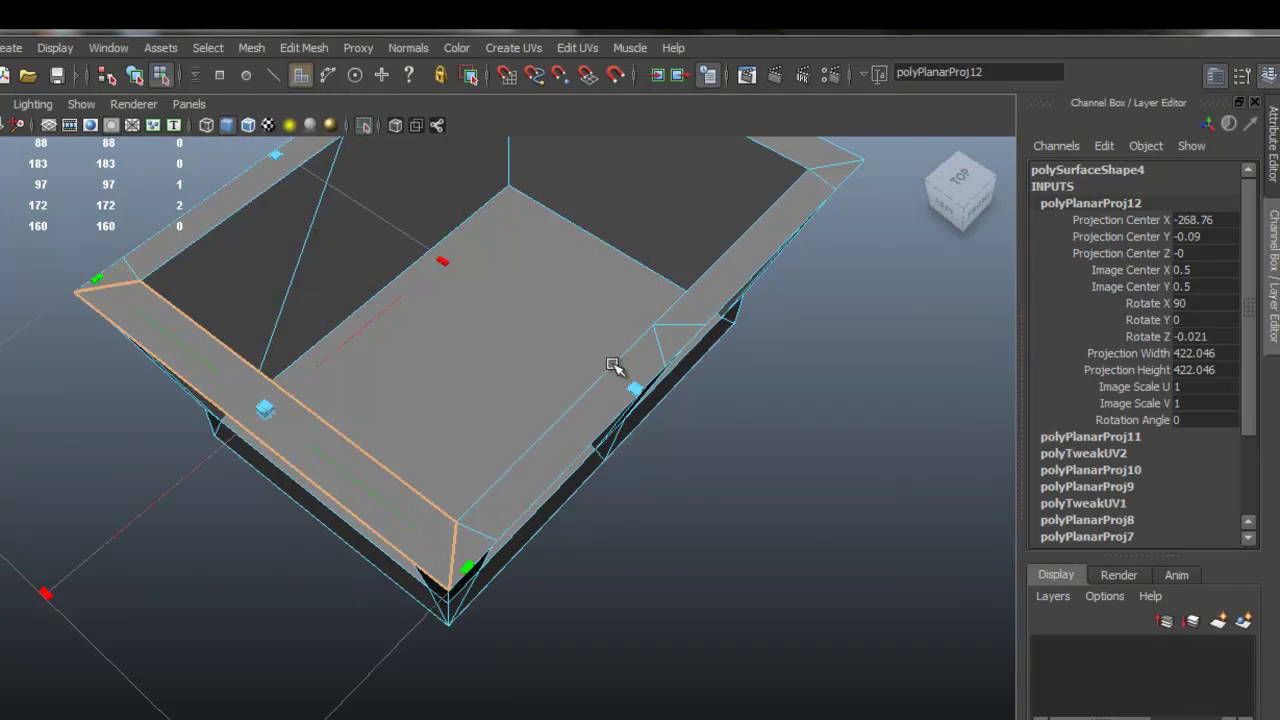
pyautogui.keyDown('alt'); pyautogui.moveTo(637, 418); pyautogui.dragTo(733, 411); pyautogui.keyUp('alt')
pyautogui.click(703, 420)
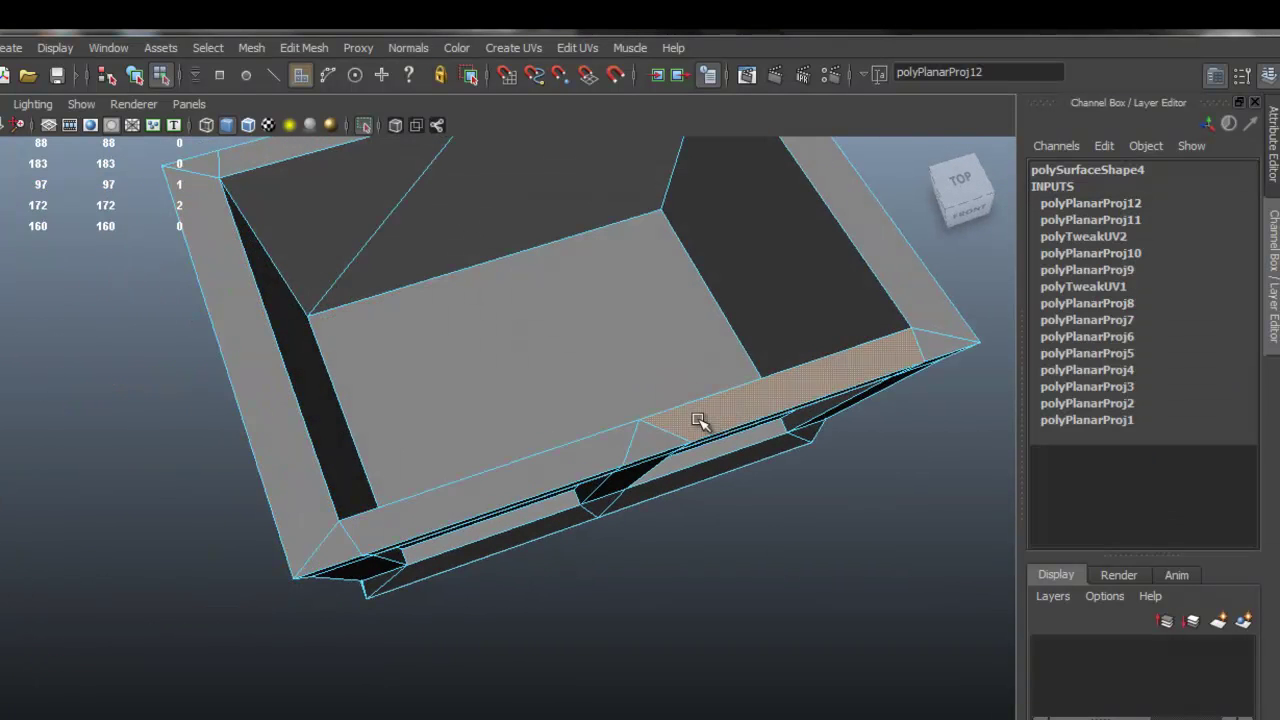
pyautogui.keyDown('shift'); pyautogui.click(333, 543); pyautogui.keyUp('shift')
pyautogui.keyDown('shift'); pyautogui.click(456, 491); pyautogui.keyUp('shift')
pyautogui.keyDown('shift'); pyautogui.moveTo(456, 491); pyautogui.dragTo(577, 452); pyautogui.keyUp('shift')
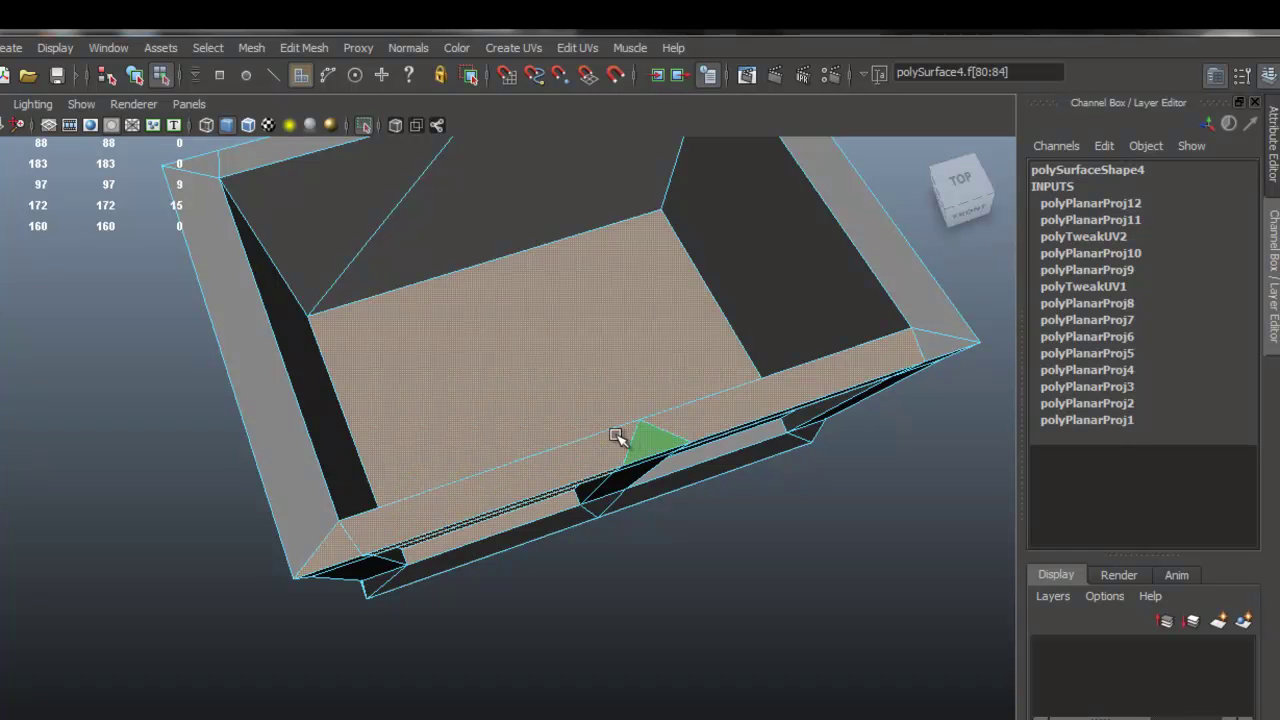
pyautogui.click(344, 550)
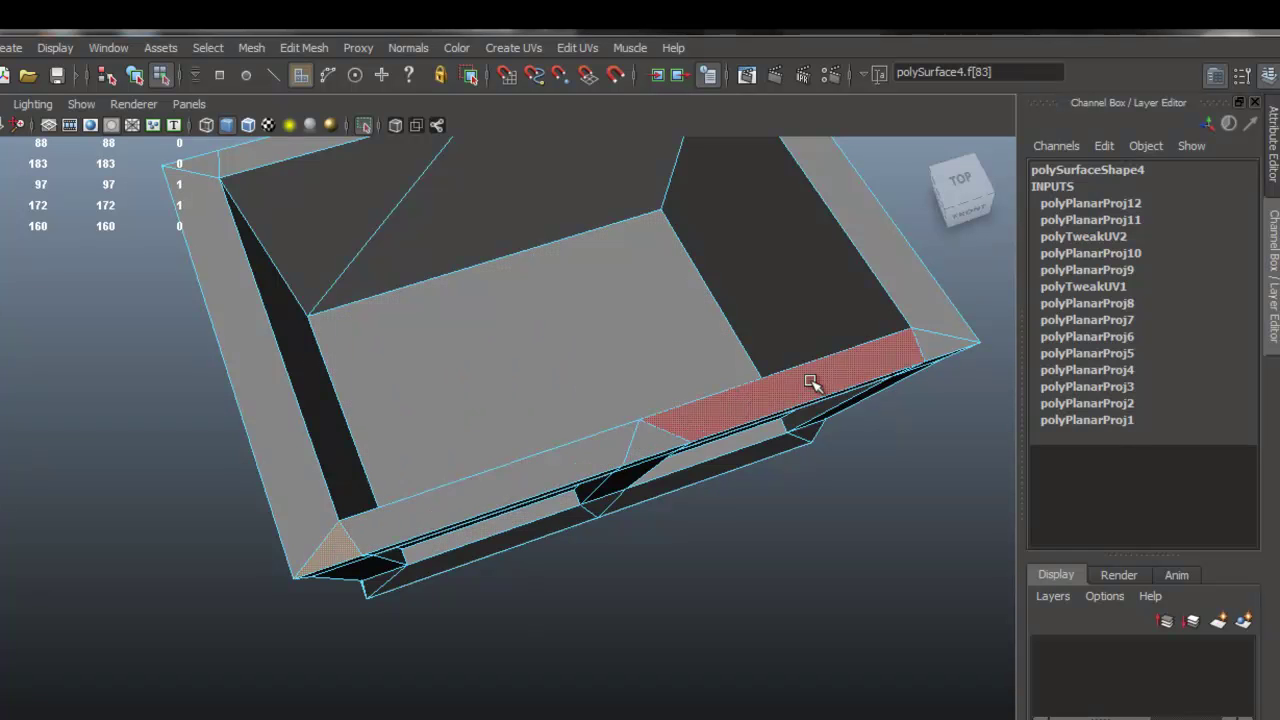
pyautogui.doubleClick(811, 382)
# Select all the top rim faces along the front of the chest and planar-map them
pyautogui.click(349, 544)
pyautogui.keyDown('shift'); pyautogui.click(390, 527); pyautogui.keyUp('shift')
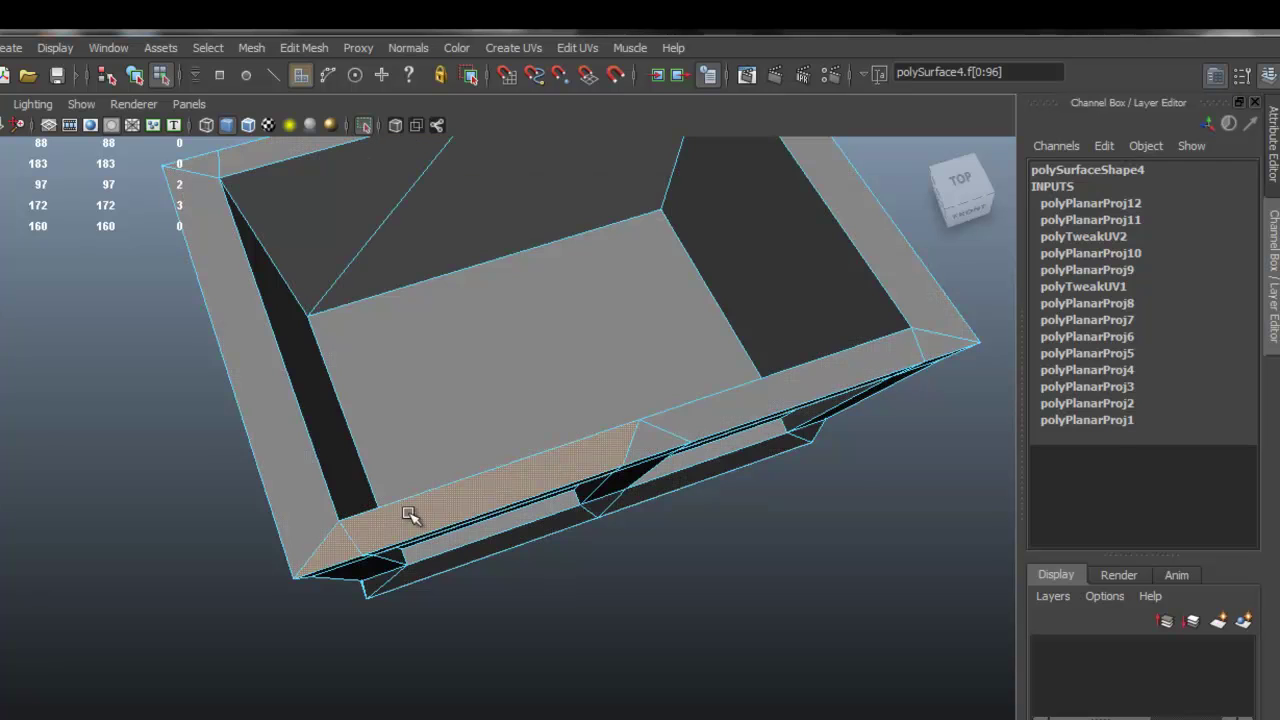
pyautogui.keyDown('shift'); pyautogui.click(668, 425); pyautogui.keyUp('shift')
pyautogui.keyDown('shift'); pyautogui.click(649, 439); pyautogui.keyUp('shift')
pyautogui.keyDown('shift'); pyautogui.click(924, 350); pyautogui.keyUp('shift')
pyautogui.press('g')
# Planar-map the top rim face at the right end of the chest with the same projection
pyautogui.keyDown('alt'); pyautogui.moveTo(862, 356); pyautogui.dragTo(600, 330); pyautogui.keyUp('alt')
pyautogui.keyDown('alt'); pyautogui.moveTo(600, 330); pyautogui.dragTo(484, 310, button='middle'); pyautogui.keyUp('alt')
pyautogui.click(721, 440)
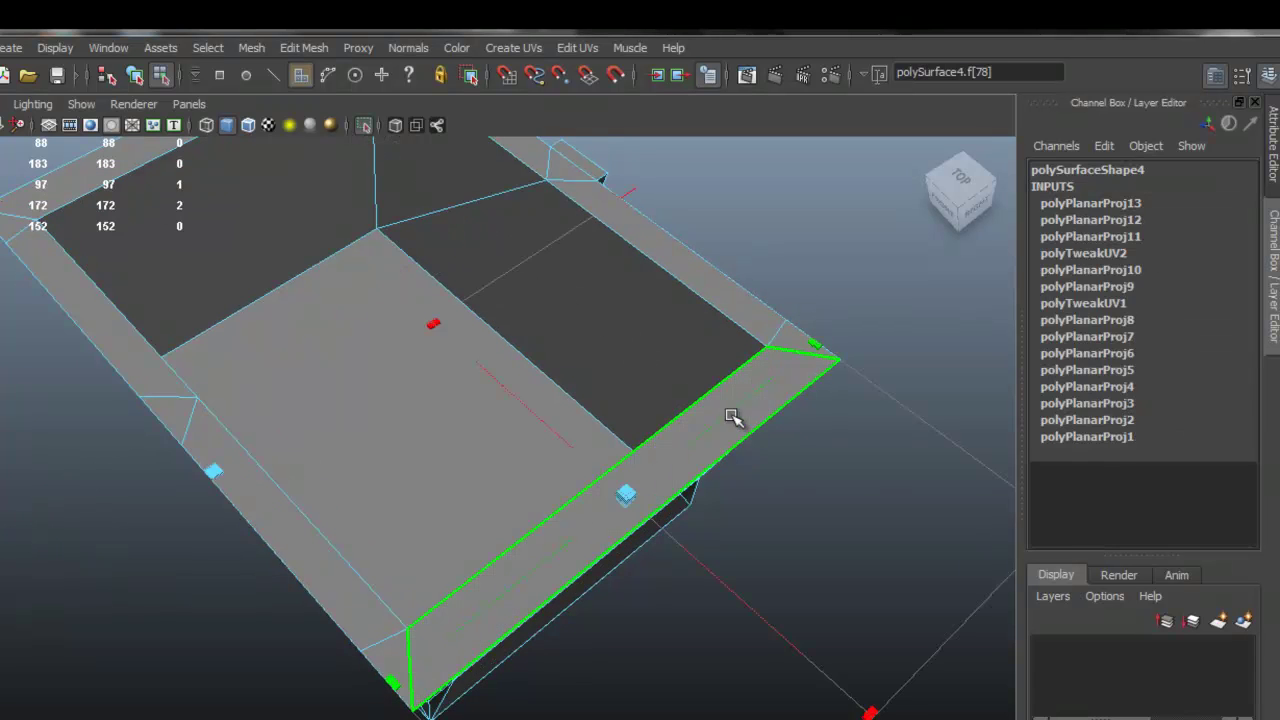
pyautogui.press('g')
pyautogui.keyDown('alt'); pyautogui.moveTo(740, 480); pyautogui.dragTo(725, 472); pyautogui.keyUp('alt')
pyautogui.press('q')
# Switch to edge selection and pick a first inner border edge of the recessed front panels
pyautogui.keyDown('alt'); pyautogui.moveTo(663, 406); pyautogui.dragTo(575, 370, button='right'); pyautogui.keyUp('alt')
pyautogui.keyDown('alt'); pyautogui.moveTo(575, 370); pyautogui.dragTo(730, 370); pyautogui.keyUp('alt')
pyautogui.keyDown('alt'); pyautogui.moveTo(382, 474); pyautogui.dragTo(550, 433); pyautogui.keyUp('alt')
pyautogui.keyDown('alt'); pyautogui.moveTo(510, 384); pyautogui.dragTo(712, 370, button='right'); pyautogui.keyUp('alt')
pyautogui.keyDown('alt'); pyautogui.moveTo(712, 370); pyautogui.dragTo(600, 346); pyautogui.keyUp('alt')
pyautogui.moveTo(503, 320); pyautogui.dragTo(504, 268, button='right')
pyautogui.keyDown('alt'); pyautogui.moveTo(389, 251); pyautogui.dragTo(432, 270, button='right'); pyautogui.keyUp('alt')
pyautogui.keyDown('alt'); pyautogui.moveTo(432, 270); pyautogui.dragTo(269, 283); pyautogui.keyUp('alt')
pyautogui.click(281, 250)
# Add the remaining inner border edges of both recessed front panels to the selection
pyautogui.keyDown('alt'); pyautogui.moveTo(620, 243); pyautogui.dragTo(830, 199); pyautogui.keyUp('alt')
pyautogui.keyDown('alt'); pyautogui.moveTo(837, 197); pyautogui.dragTo(720, 315, button='middle'); pyautogui.keyUp('alt')
pyautogui.keyDown('alt'); pyautogui.moveTo(720, 315); pyautogui.dragTo(643, 255); pyautogui.keyUp('alt')
pyautogui.keyDown('shift'); pyautogui.click(643, 245); pyautogui.keyUp('shift')
pyautogui.keyDown('alt'); pyautogui.moveTo(618, 486); pyautogui.dragTo(537, 560); pyautogui.keyUp('alt')
pyautogui.keyDown('alt'); pyautogui.moveTo(382, 531); pyautogui.dragTo(210, 478); pyautogui.keyUp('alt')
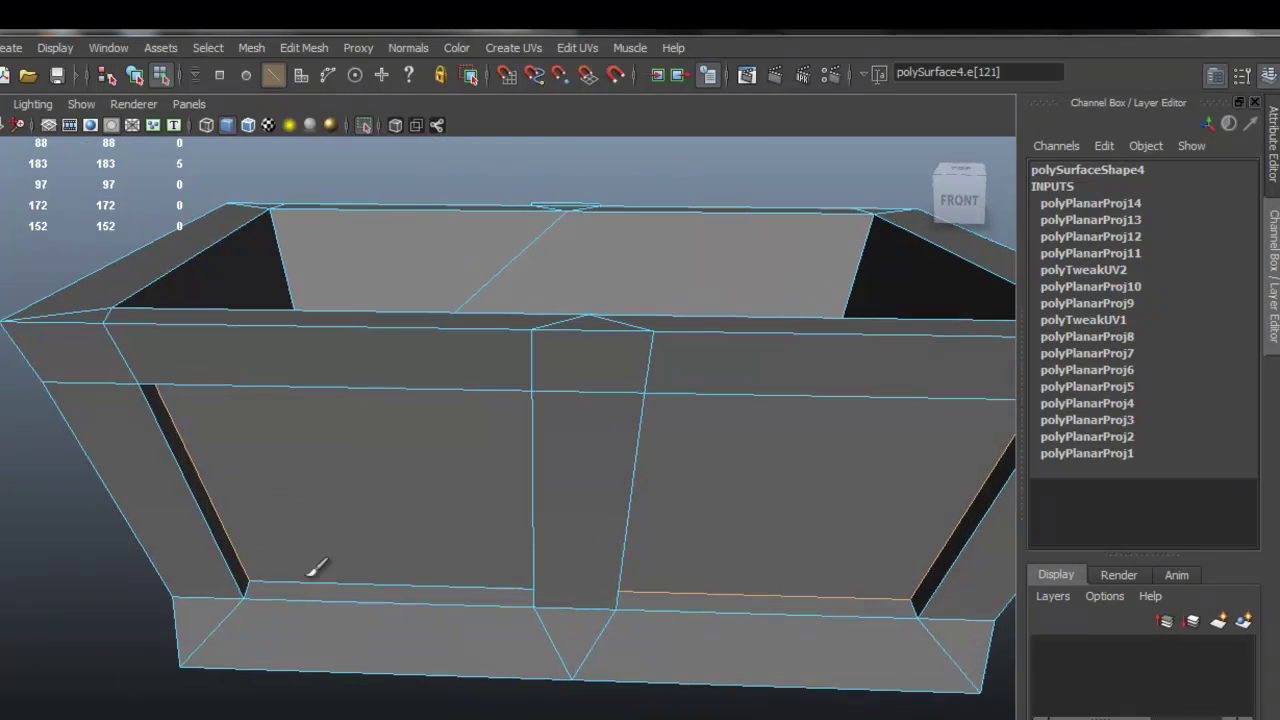
pyautogui.keyDown('alt'); pyautogui.moveTo(499, 484); pyautogui.dragTo(613, 370); pyautogui.keyUp('alt')
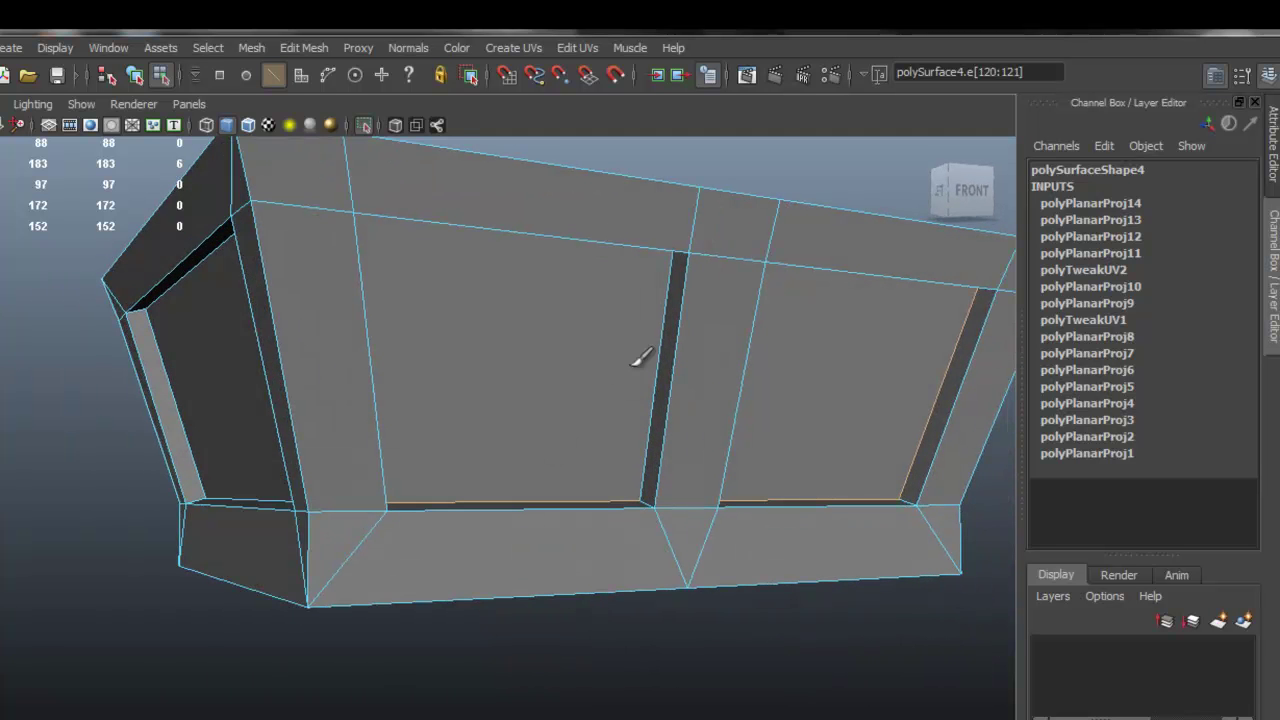
pyautogui.keyDown('alt'); pyautogui.moveTo(619, 235); pyautogui.dragTo(597, 183); pyautogui.keyUp('alt')
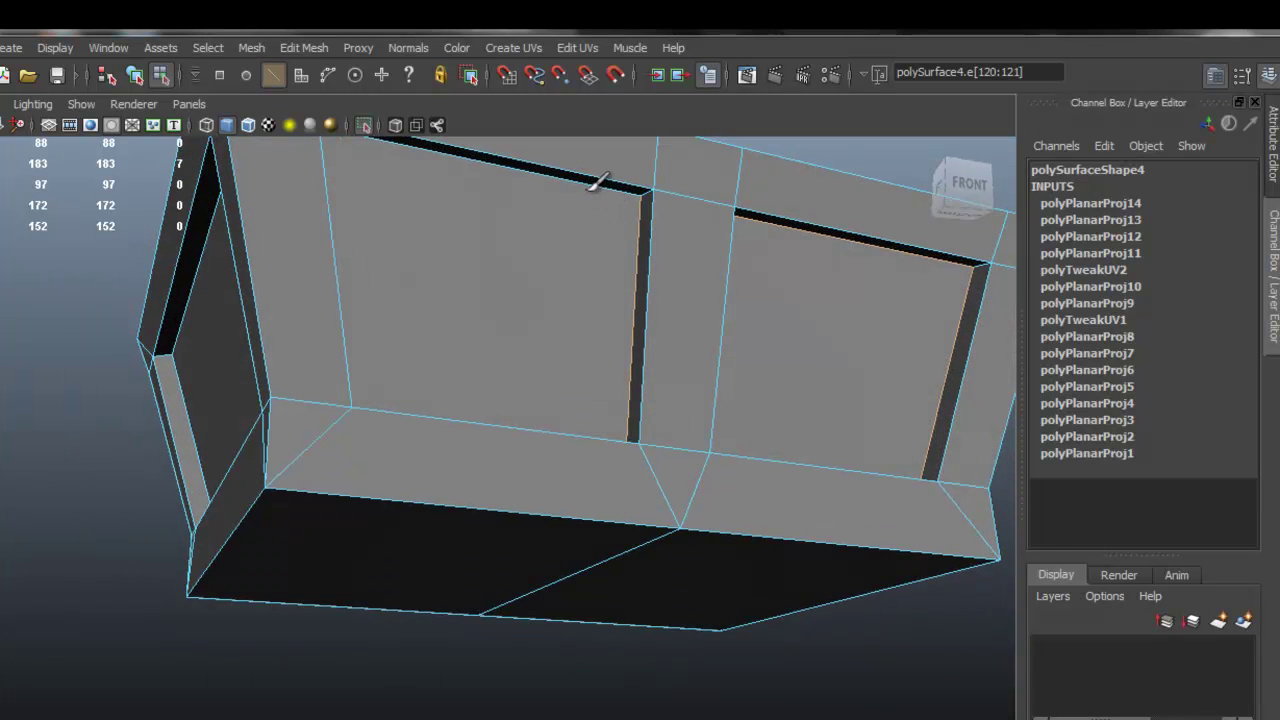
# Add the inner border edges of the recessed panel on the chest's left side to the selection
pyautogui.keyDown('alt'); pyautogui.moveTo(390, 318); pyautogui.dragTo(451, 337); pyautogui.keyUp('alt')
pyautogui.keyDown('shift'); pyautogui.click(322, 374); pyautogui.keyUp('shift')
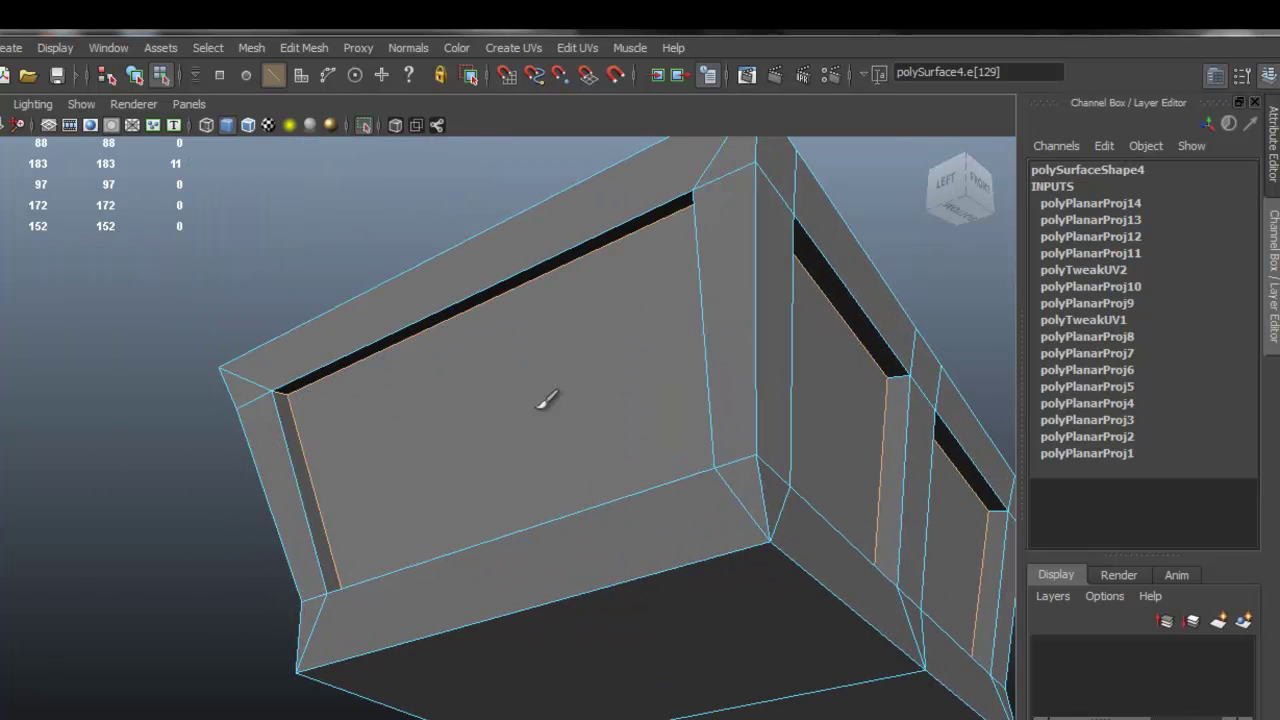
pyautogui.scroll(4, 268, 397)
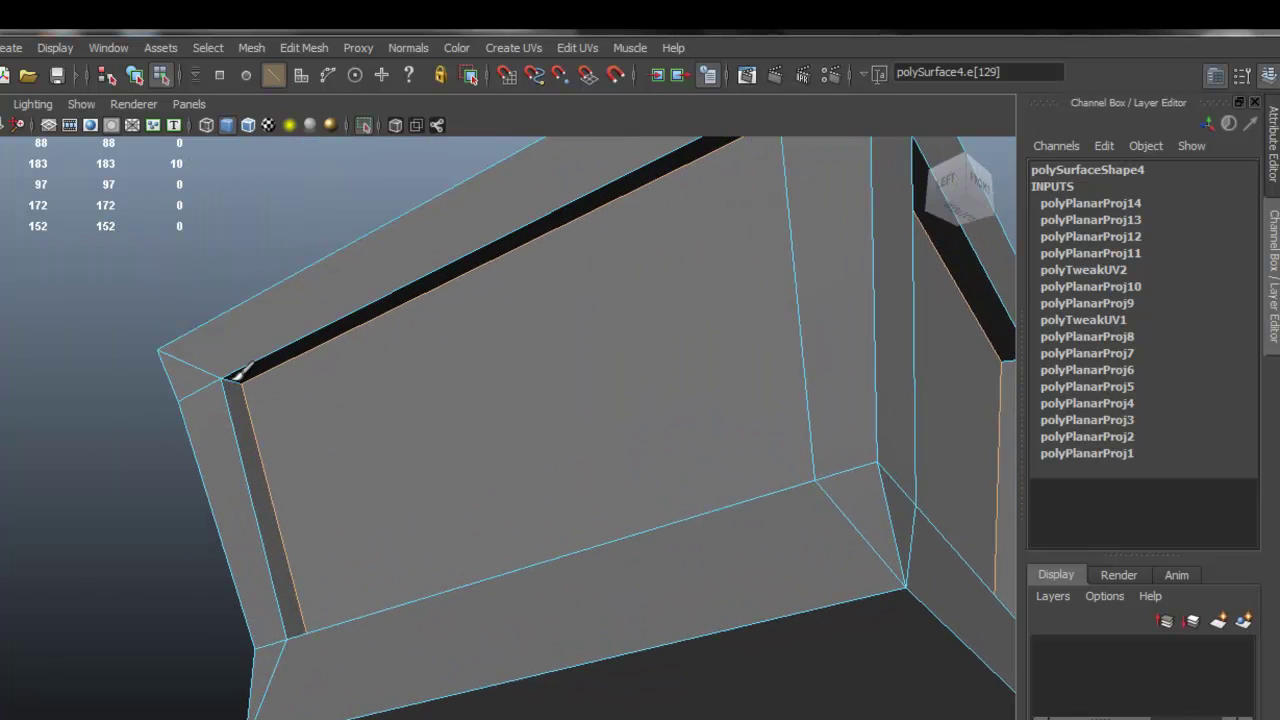
pyautogui.keyDown('alt'); pyautogui.moveTo(486, 392); pyautogui.dragTo(886, 440); pyautogui.keyUp('alt')
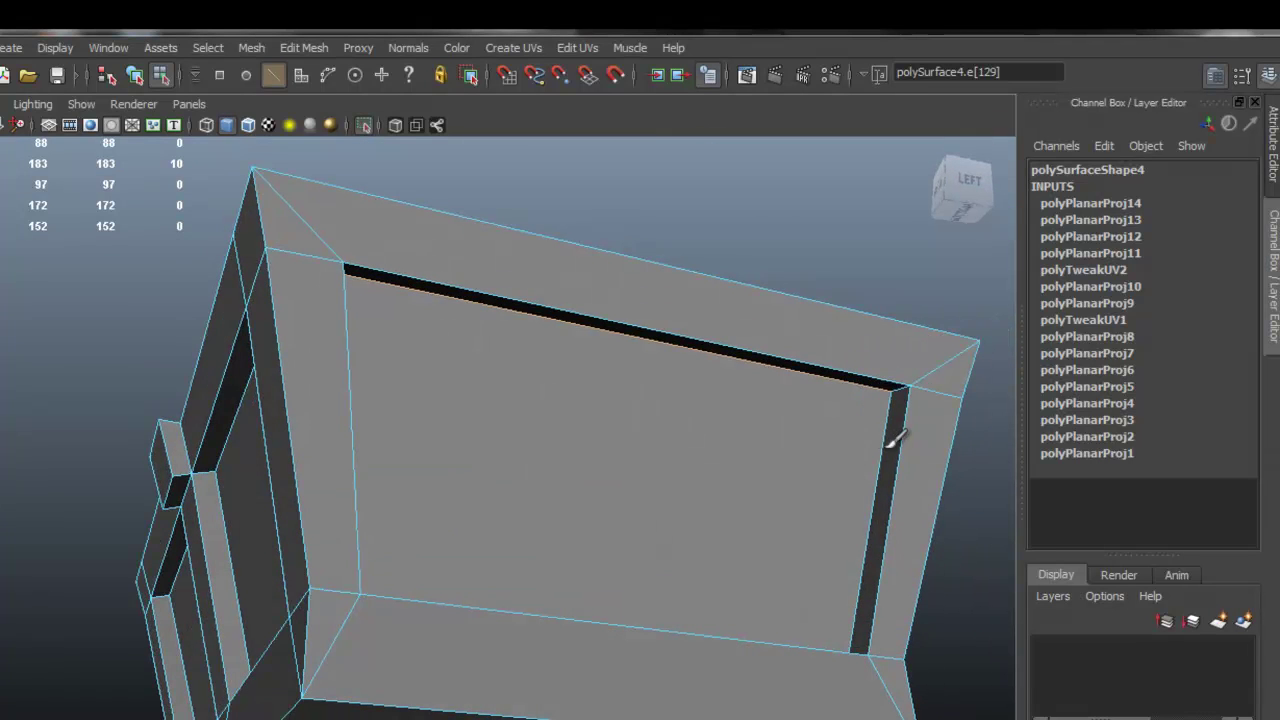
pyautogui.keyDown('shift'); pyautogui.click(893, 436); pyautogui.keyUp('shift')
pyautogui.keyDown('alt'); pyautogui.moveTo(692, 394); pyautogui.dragTo(702, 464); pyautogui.keyUp('alt')
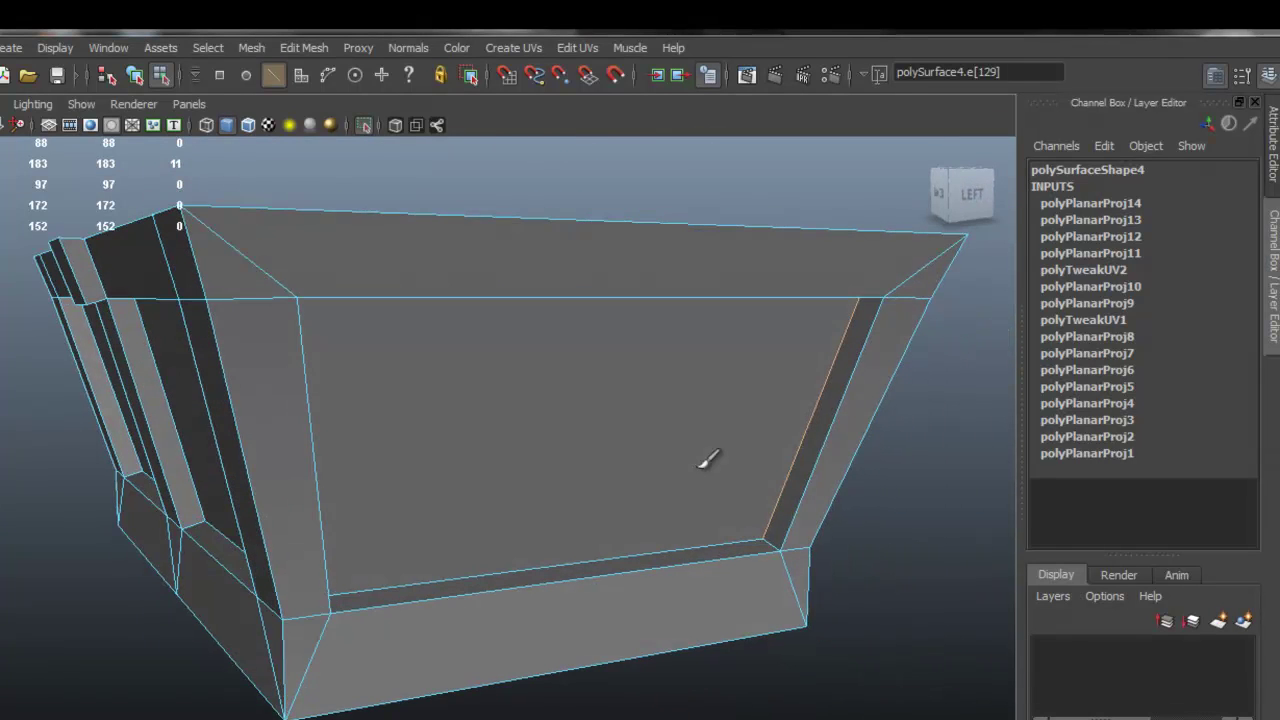
pyautogui.keyDown('alt'); pyautogui.moveTo(567, 578); pyautogui.dragTo(608, 577, button='right'); pyautogui.keyUp('alt')
pyautogui.keyDown('shift'); pyautogui.click(602, 574); pyautogui.keyUp('shift')
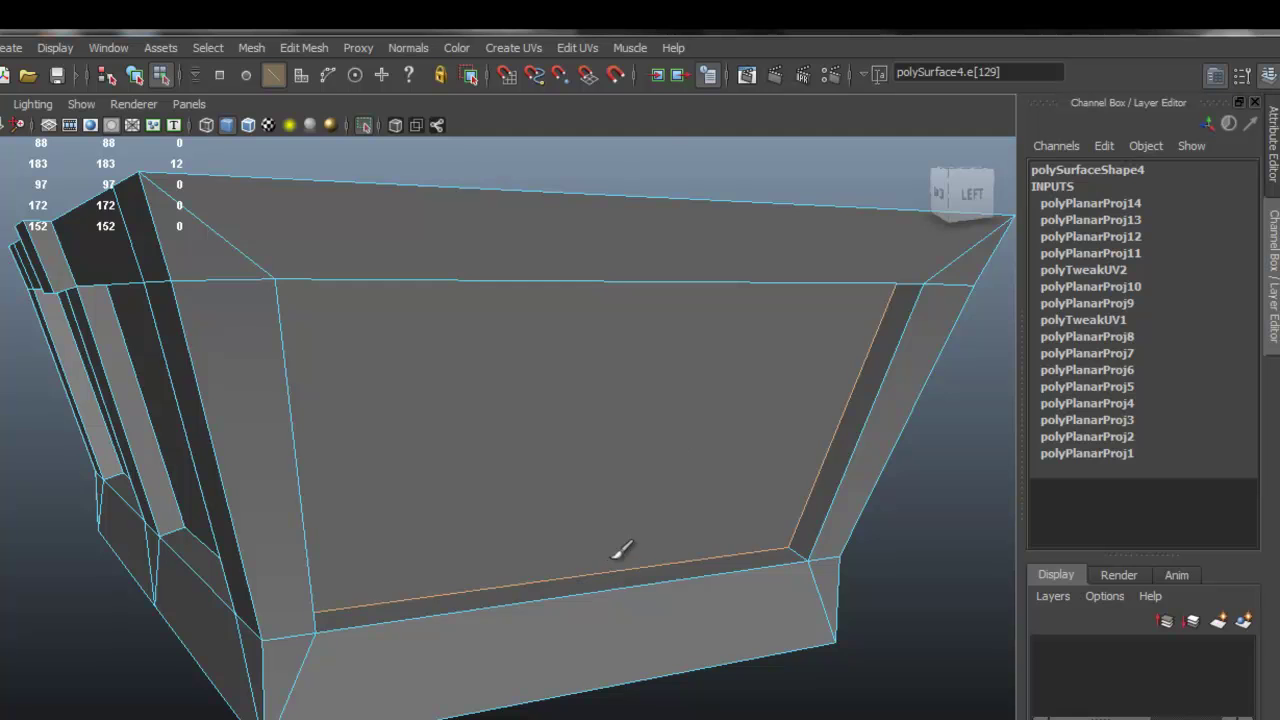
# Add the inner border edges of the back panel nearest the chest's left side to the selection
pyautogui.keyDown('alt'); pyautogui.moveTo(671, 457); pyautogui.dragTo(483, 410, button='right'); pyautogui.keyUp('alt')
pyautogui.keyDown('alt'); pyautogui.moveTo(483, 410); pyautogui.dragTo(630, 370); pyautogui.keyUp('alt')
pyautogui.keyDown('alt'); pyautogui.moveTo(450, 365); pyautogui.dragTo(826, 270); pyautogui.keyUp('alt')
pyautogui.keyDown('shift'); pyautogui.click(822, 247); pyautogui.keyUp('shift')
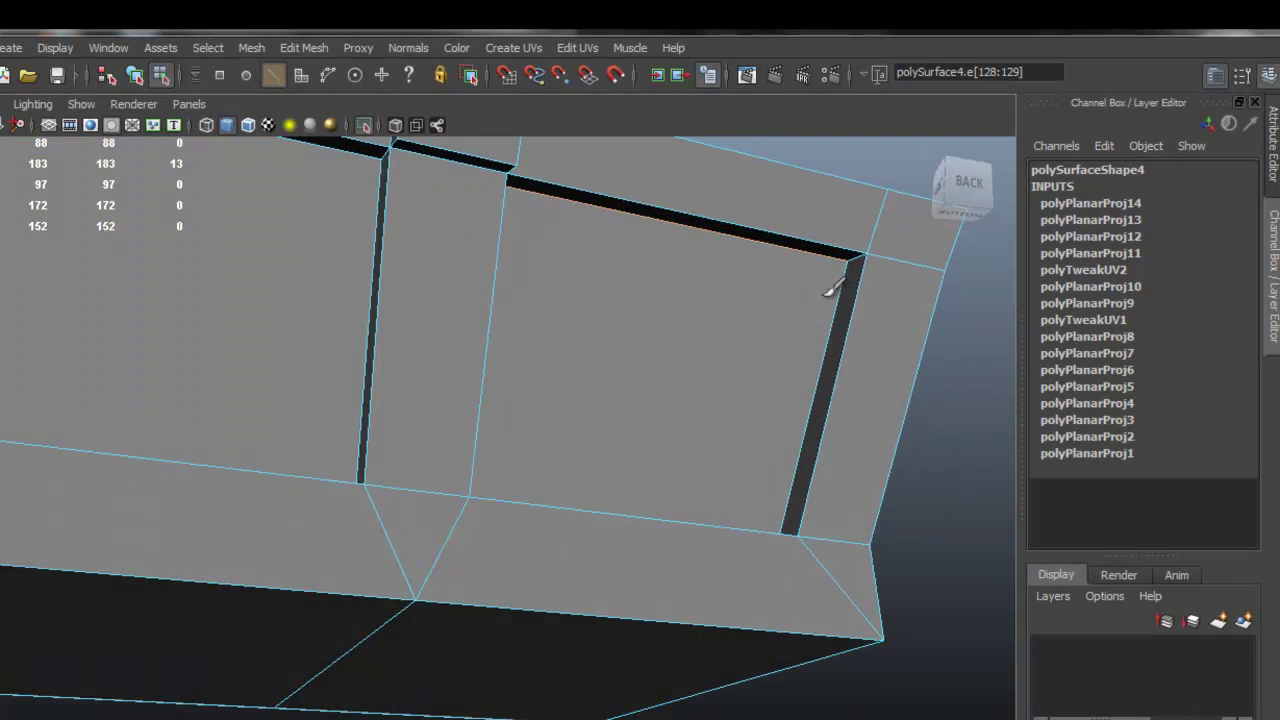
pyautogui.keyDown('alt'); pyautogui.moveTo(310, 352); pyautogui.dragTo(403, 351); pyautogui.keyUp('alt')
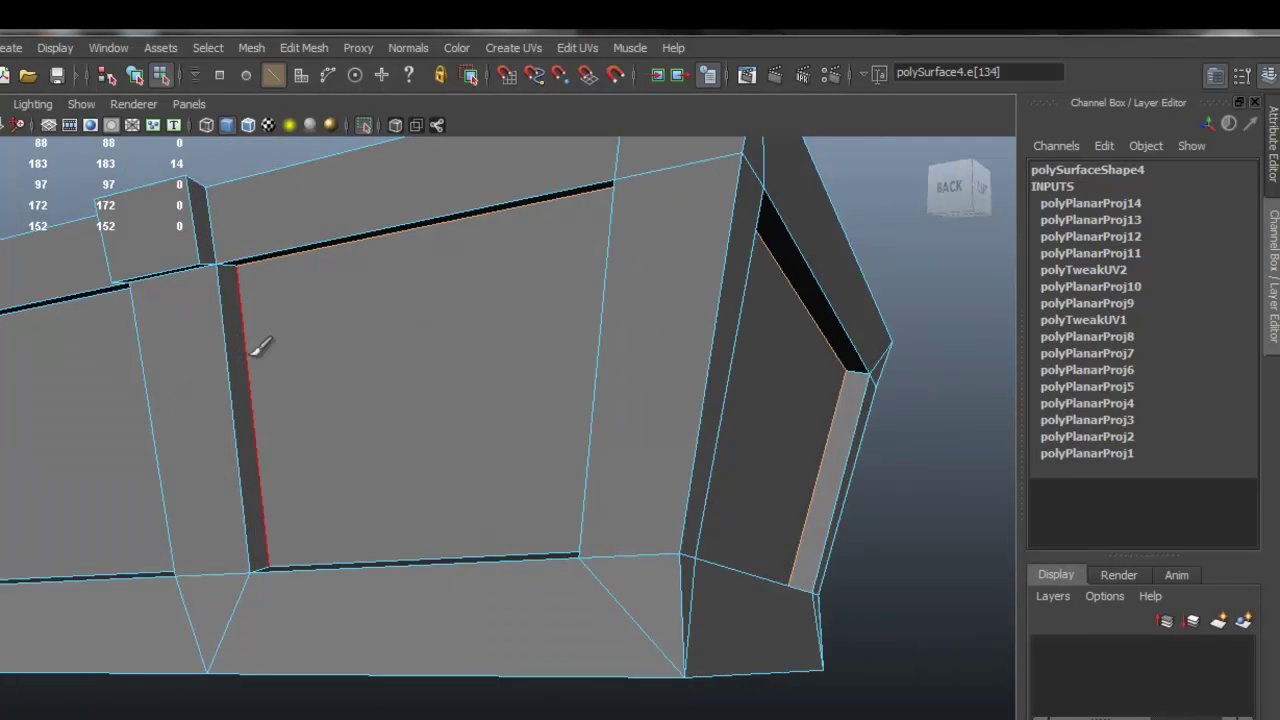
pyautogui.keyDown('alt'); pyautogui.moveTo(500, 530); pyautogui.dragTo(290, 582); pyautogui.keyUp('alt')
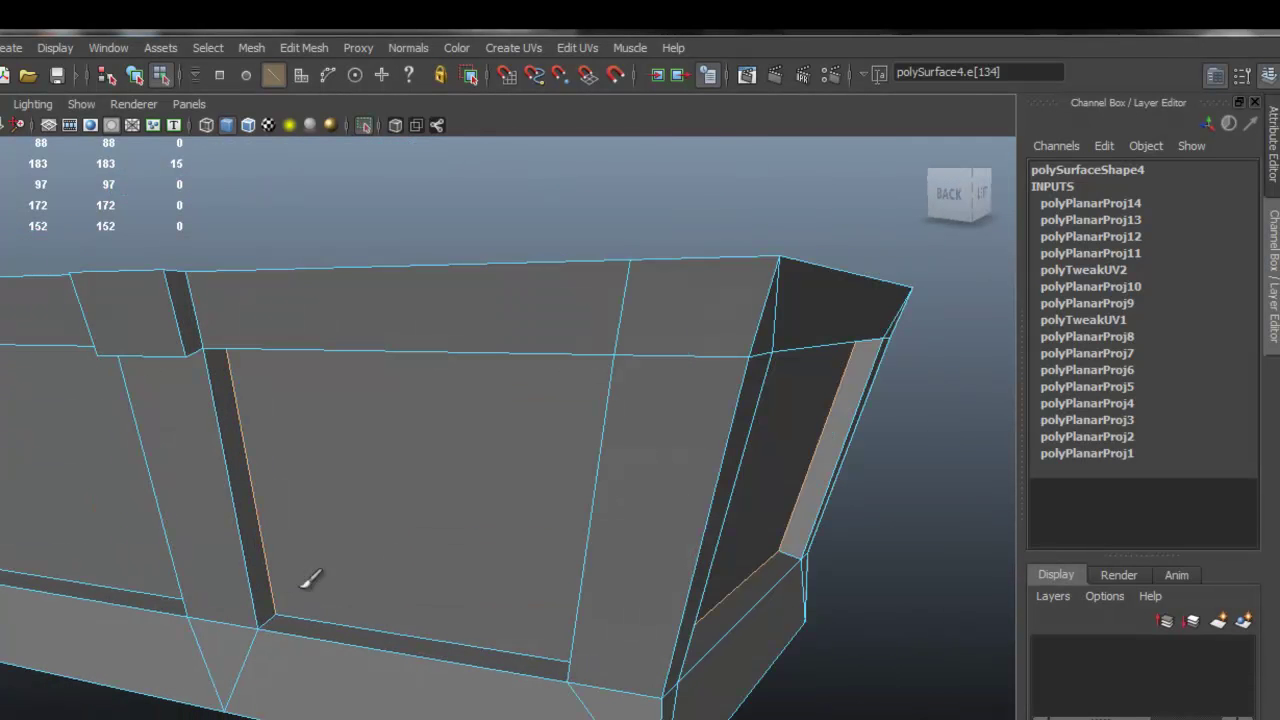
pyautogui.keyDown('shift'); pyautogui.click(340, 616); pyautogui.keyUp('shift')
# Add the inner border edges of the other recessed back panel to the selection
pyautogui.keyDown('alt'); pyautogui.moveTo(449, 540); pyautogui.dragTo(370, 259); pyautogui.keyUp('alt')
pyautogui.keyDown('alt'); pyautogui.moveTo(370, 259); pyautogui.dragTo(497, 286, button='right'); pyautogui.keyUp('alt')
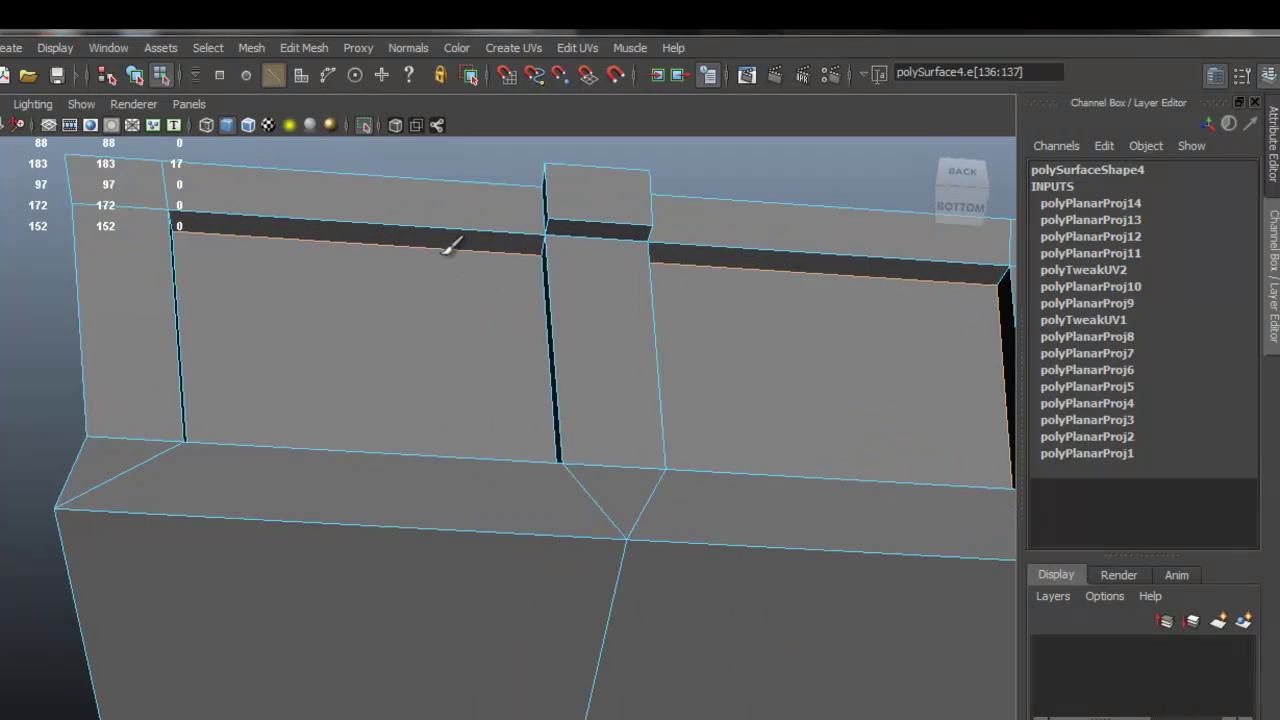
pyautogui.keyDown('alt'); pyautogui.moveTo(534, 368); pyautogui.dragTo(560, 387); pyautogui.keyUp('alt')
pyautogui.keyDown('shift'); pyautogui.click(583, 378); pyautogui.keyUp('shift')
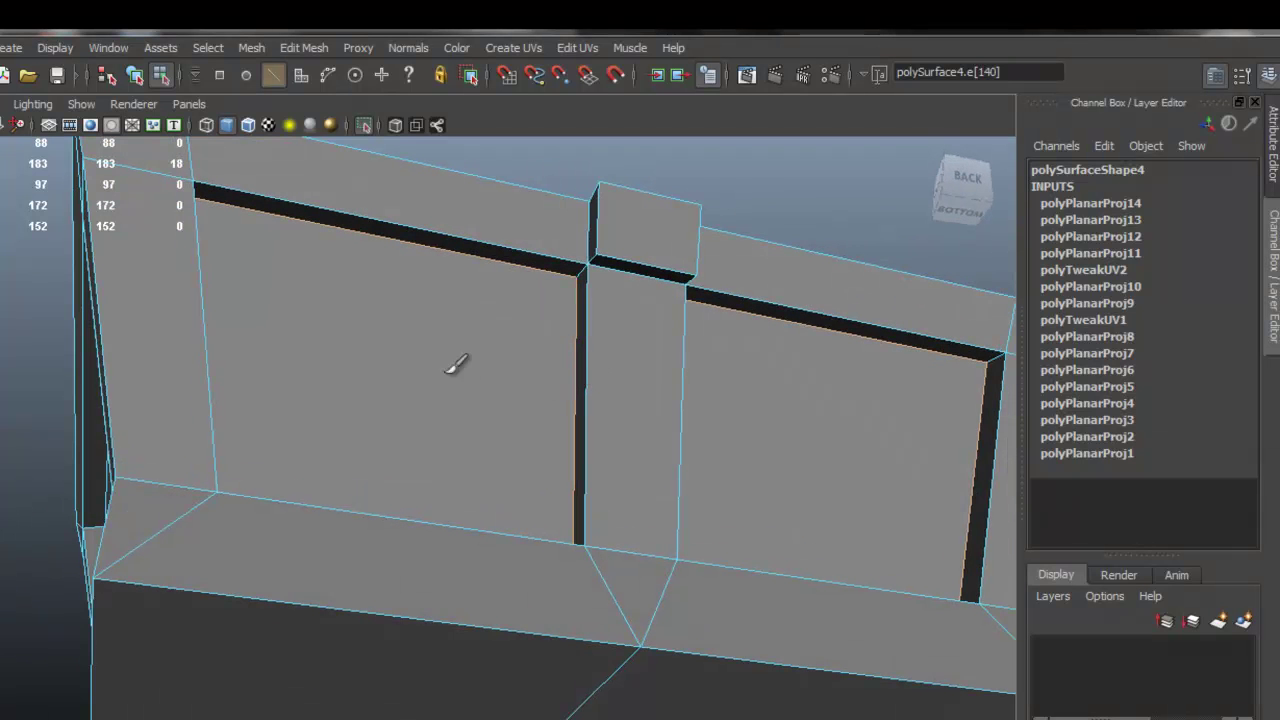
pyautogui.keyDown('alt'); pyautogui.moveTo(237, 394); pyautogui.dragTo(378, 611); pyautogui.keyUp('alt')
# Add the inner border edges of the recessed panel on the chest's right side to the selection
pyautogui.keyDown('alt'); pyautogui.moveTo(542, 555); pyautogui.dragTo(368, 491, button='right'); pyautogui.keyUp('alt')
pyautogui.keyDown('alt'); pyautogui.moveTo(368, 491); pyautogui.dragTo(700, 432); pyautogui.keyUp('alt')
pyautogui.keyDown('alt'); pyautogui.moveTo(608, 417); pyautogui.dragTo(667, 437, button='right'); pyautogui.keyUp('alt')
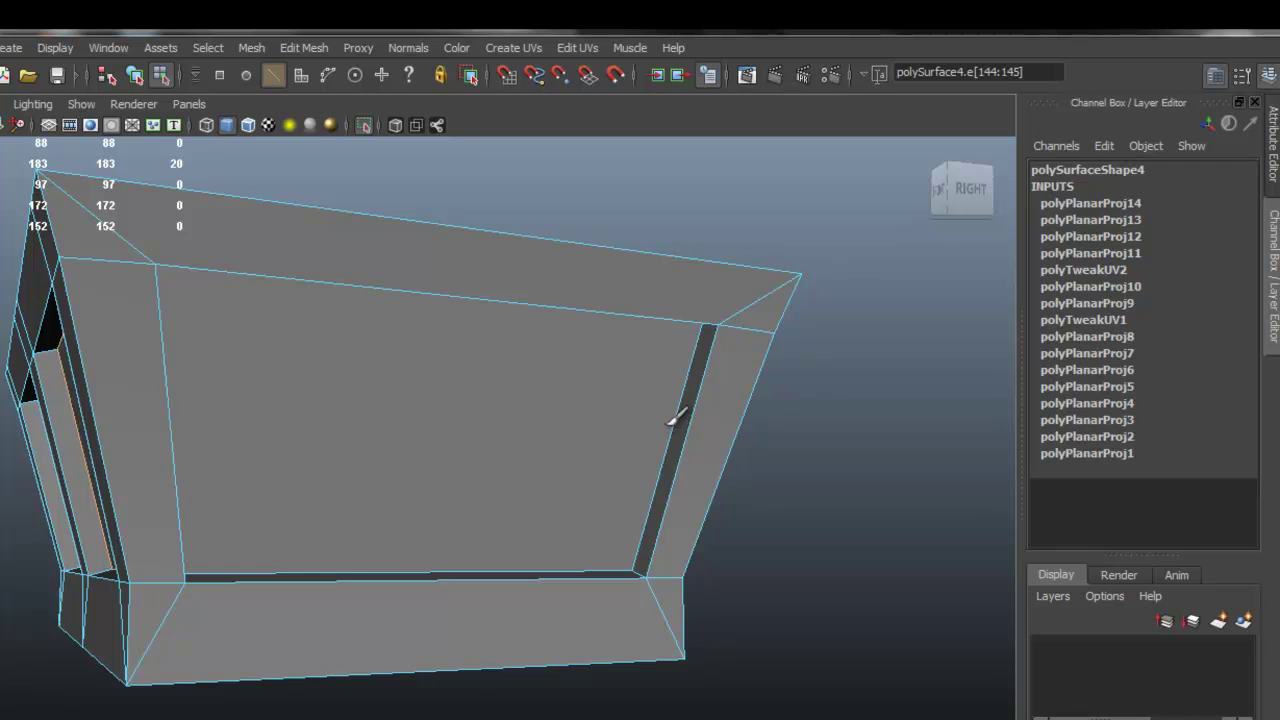
pyautogui.keyDown('shift'); pyautogui.click(680, 400); pyautogui.keyUp('shift')
pyautogui.keyDown('alt'); pyautogui.moveTo(484, 309); pyautogui.dragTo(487, 296); pyautogui.keyUp('alt')
pyautogui.keyDown('shift'); pyautogui.click(410, 218); pyautogui.keyUp('shift')
pyautogui.keyDown('alt'); pyautogui.moveTo(258, 325); pyautogui.dragTo(37, 423); pyautogui.keyUp('alt')
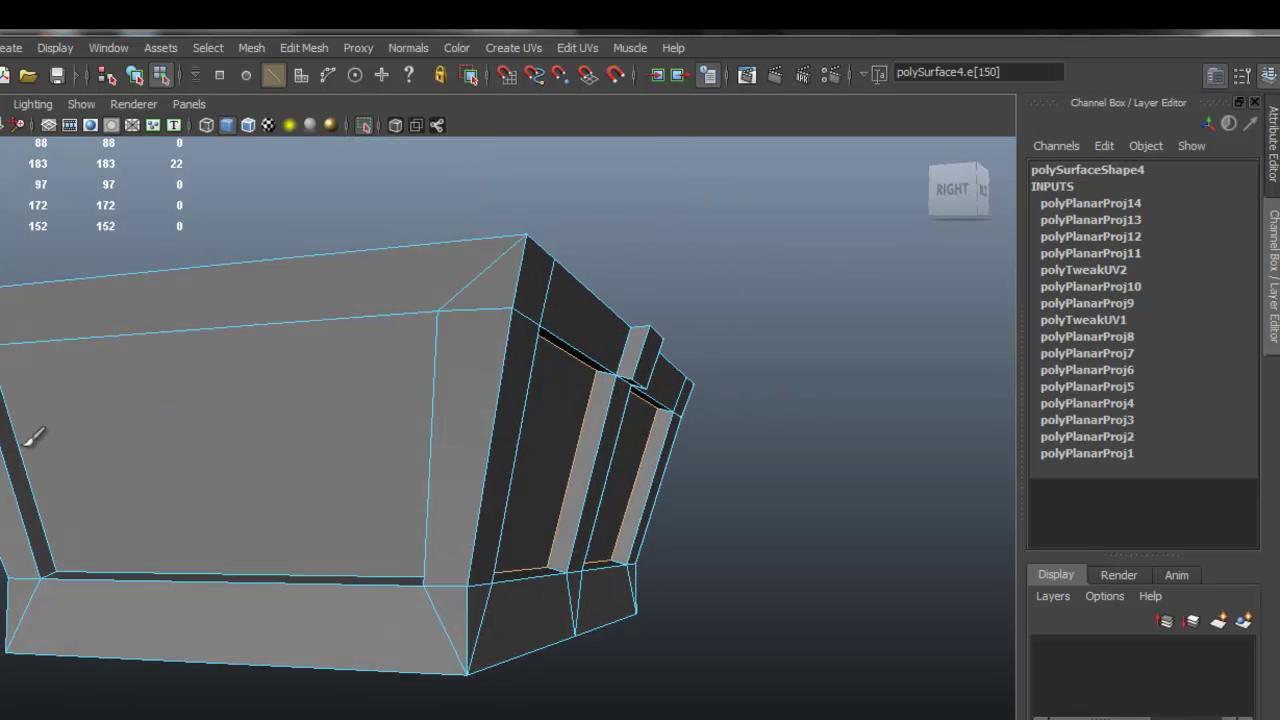
pyautogui.keyDown('alt'); pyautogui.moveTo(276, 541); pyautogui.dragTo(334, 573); pyautogui.keyUp('alt')
pyautogui.keyDown('shift'); pyautogui.click(394, 663); pyautogui.keyUp('shift')
pyautogui.keyDown('alt'); pyautogui.moveTo(243, 529); pyautogui.dragTo(375, 528); pyautogui.keyUp('alt')
pyautogui.keyDown('alt'); pyautogui.moveTo(530, 517); pyautogui.dragTo(402, 480, button='right'); pyautogui.keyUp('alt')
pyautogui.moveTo(402, 480)
pyautogui.keyDown('alt'); pyautogui.mouseDown()
pyautogui.moveTo(381, 523)
pyautogui.moveTo(395, 501)
pyautogui.mouseUp(); pyautogui.keyUp('alt')
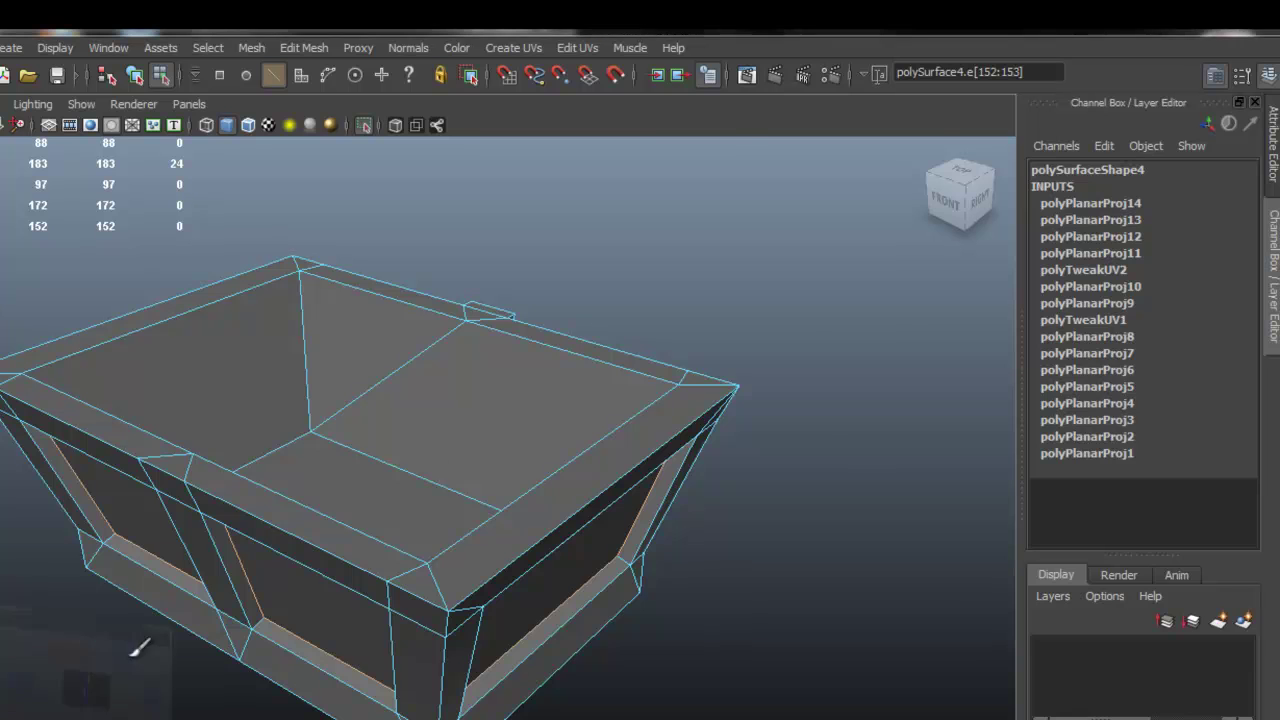
# Bring up the UV Texture Editor and cut the UVs along all the selected panel border edges
pyautogui.click(560, 717)
pyautogui.click(1191, 37)
pyautogui.scroll(-5, 318, 317)
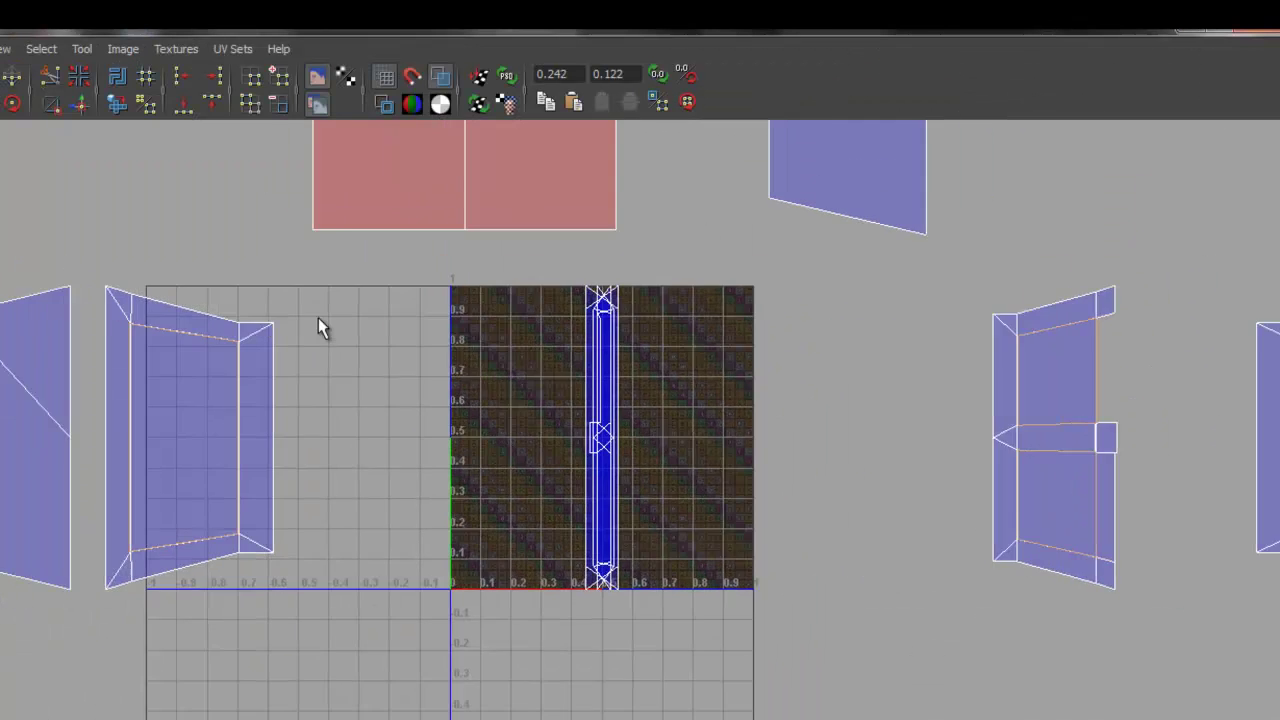
pyautogui.click(53, 51)
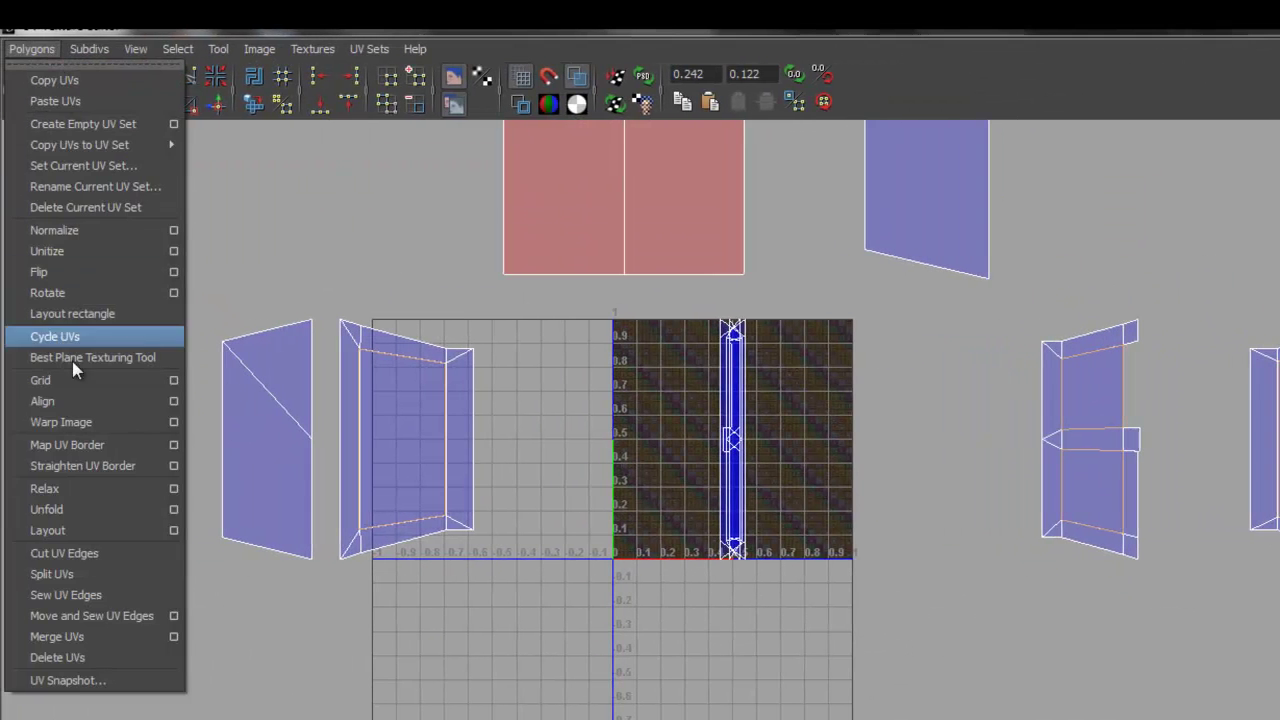
pyautogui.click(125, 553)
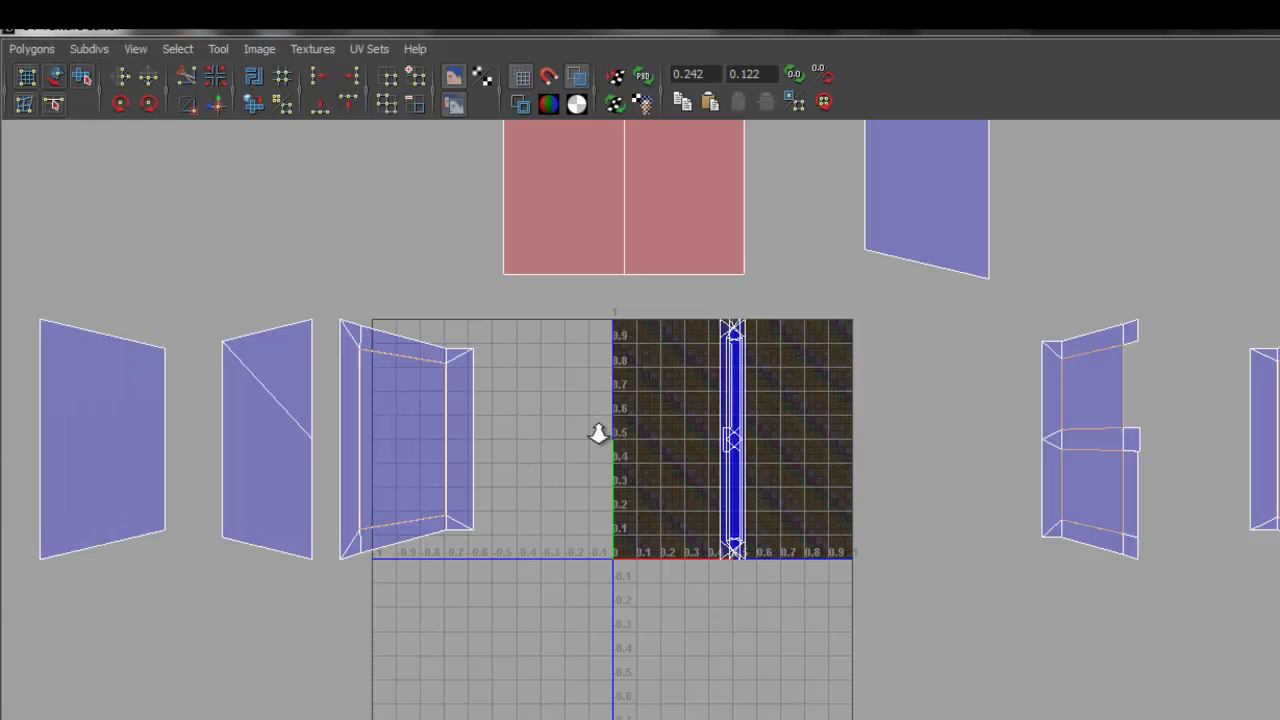
pyautogui.scroll(-4, 599, 432)
pyautogui.scroll(1, 599, 432)
pyautogui.scroll(1, 599, 432)
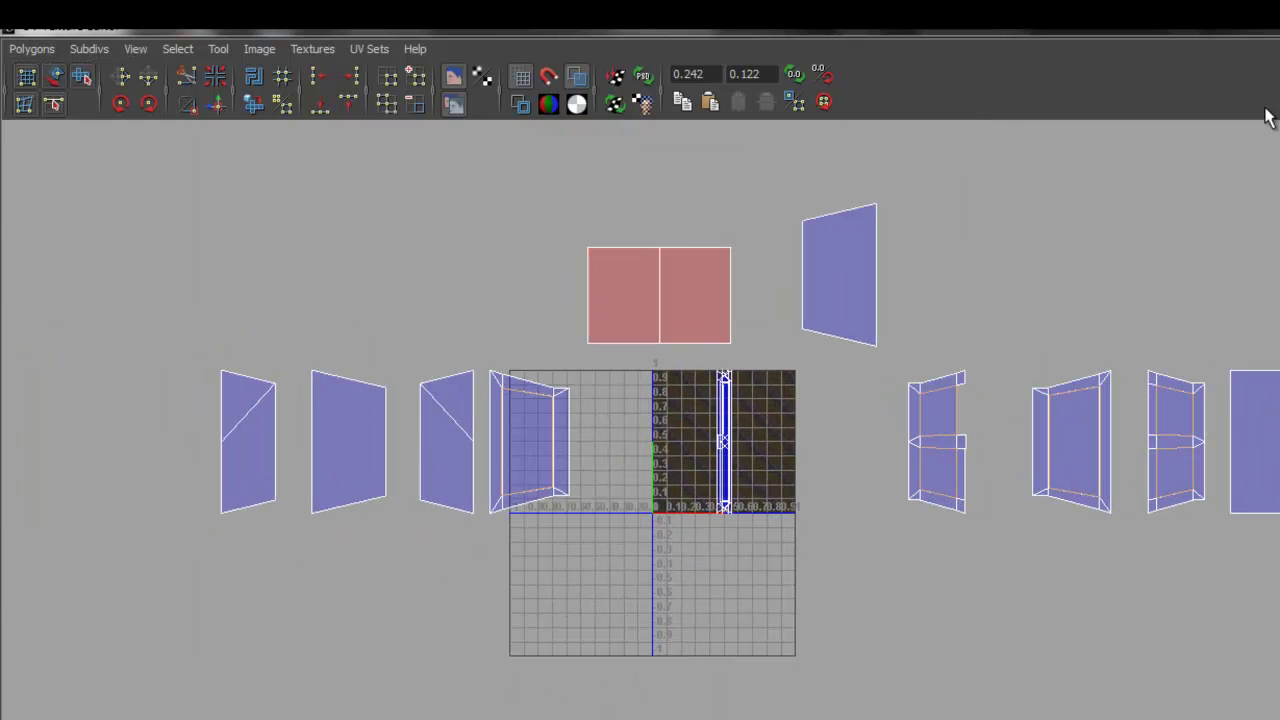
pyautogui.click(1279, 30)
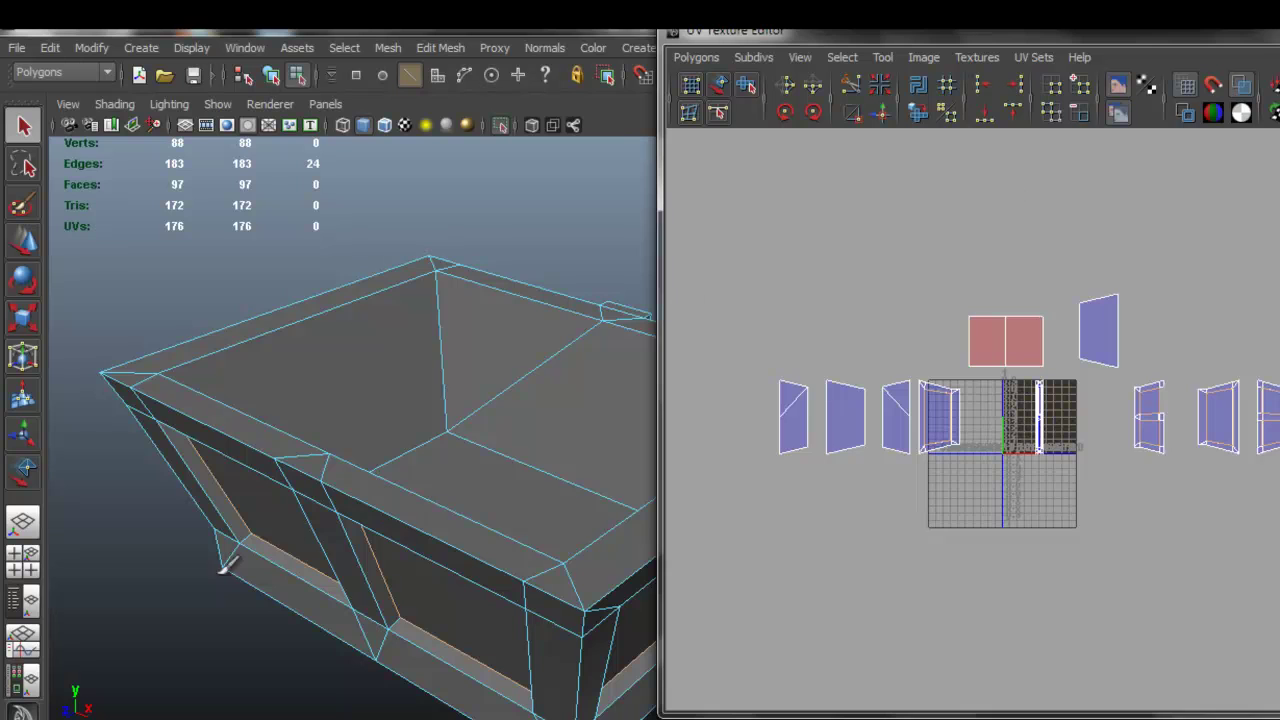
# Select the right recessed front panel's face, convert it to UVs and scale them slightly smaller within the front shell
pyautogui.keyDown('alt'); pyautogui.moveTo(293, 535); pyautogui.dragTo(445, 495); pyautogui.keyUp('alt')
pyautogui.moveTo(521, 437); pyautogui.dragTo(522, 458, button='right')
pyautogui.click(524, 458)
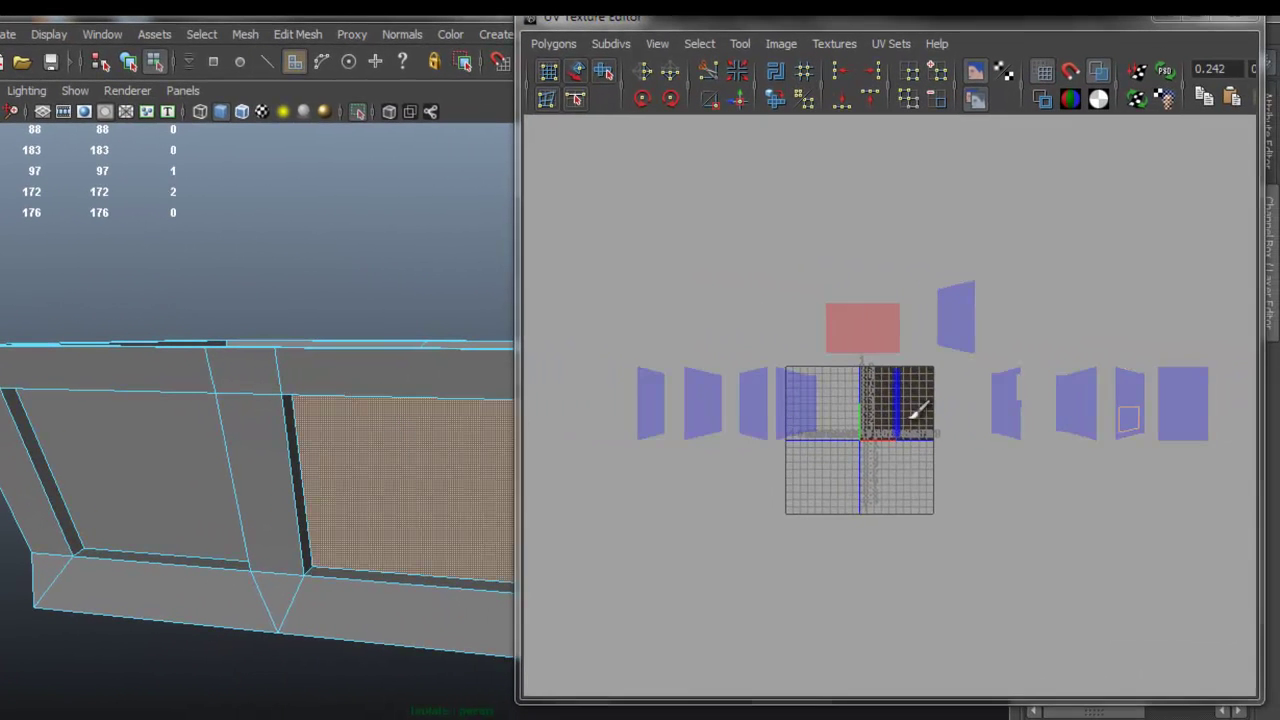
pyautogui.keyDown('alt'); pyautogui.moveTo(1074, 391); pyautogui.dragTo(676, 367, button='middle'); pyautogui.keyUp('alt')
pyautogui.scroll(9, 940, 437)
pyautogui.scroll(2, 780, 465)
pyautogui.keyDown('ctrl'); pyautogui.moveTo(823, 500); pyautogui.dragTo(878, 493, button='right'); pyautogui.keyUp('ctrl')
pyautogui.keyDown('alt'); pyautogui.moveTo(745, 503); pyautogui.dragTo(793, 434, button='middle'); pyautogui.keyUp('alt')
pyautogui.scroll(4, 790, 438)
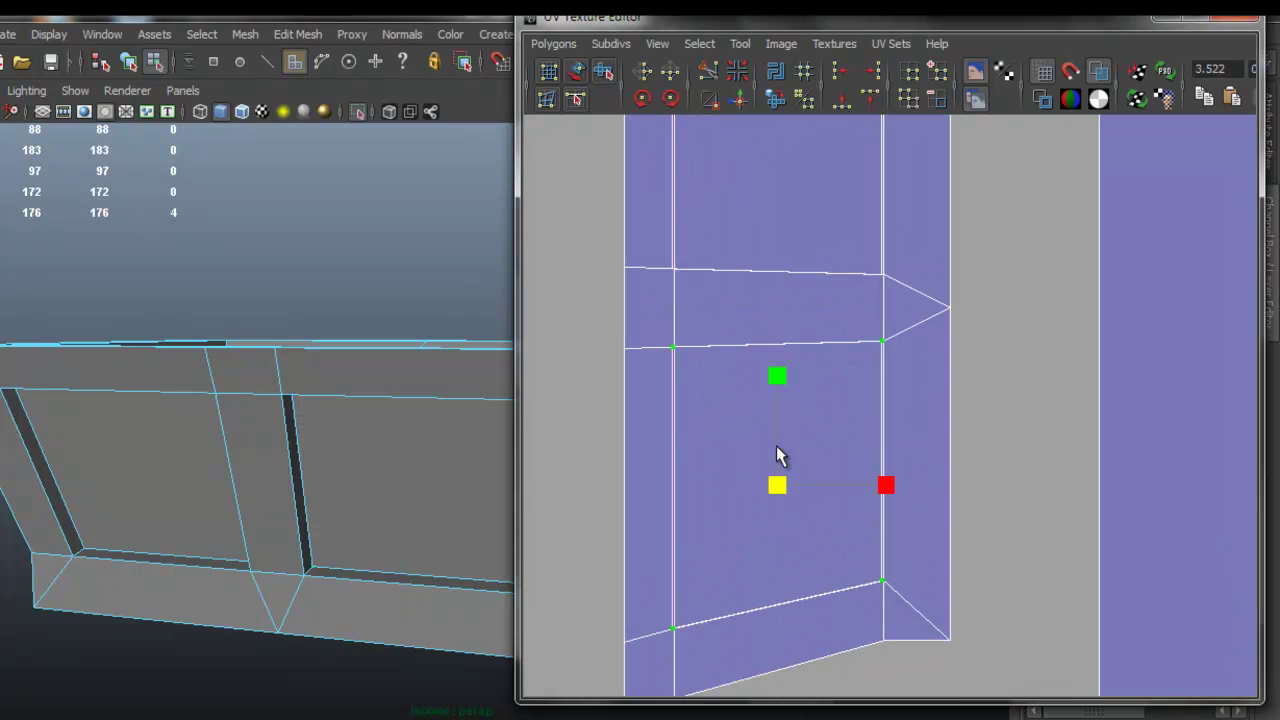
pyautogui.moveTo(777, 487); pyautogui.dragTo(775, 490)
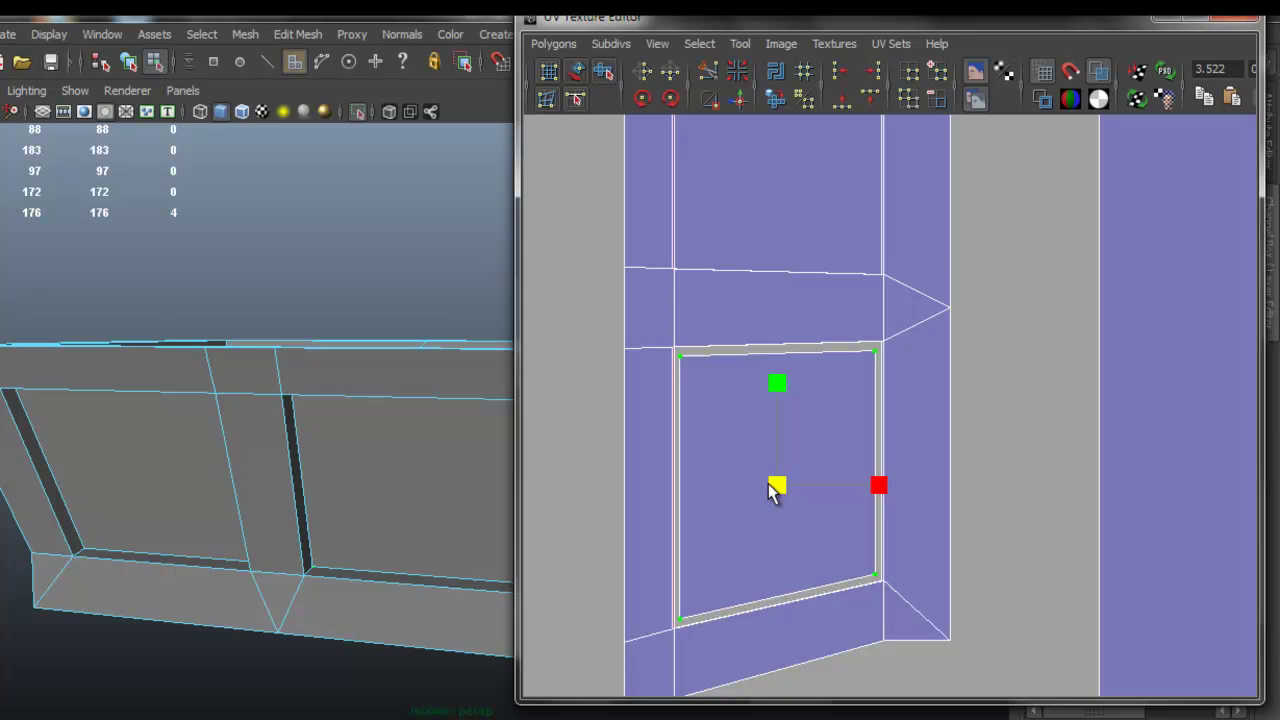
# Scale the right front panel's UVs down a little further to widen the gap around them
pyautogui.keyDown('alt'); pyautogui.moveTo(325, 474); pyautogui.dragTo(228, 467, button='middle'); pyautogui.keyUp('alt')
pyautogui.keyDown('alt'); pyautogui.moveTo(232, 464); pyautogui.dragTo(244, 446); pyautogui.keyUp('alt')
pyautogui.keyDown('alt'); pyautogui.moveTo(184, 419); pyautogui.dragTo(205, 425, button='right'); pyautogui.keyUp('alt')
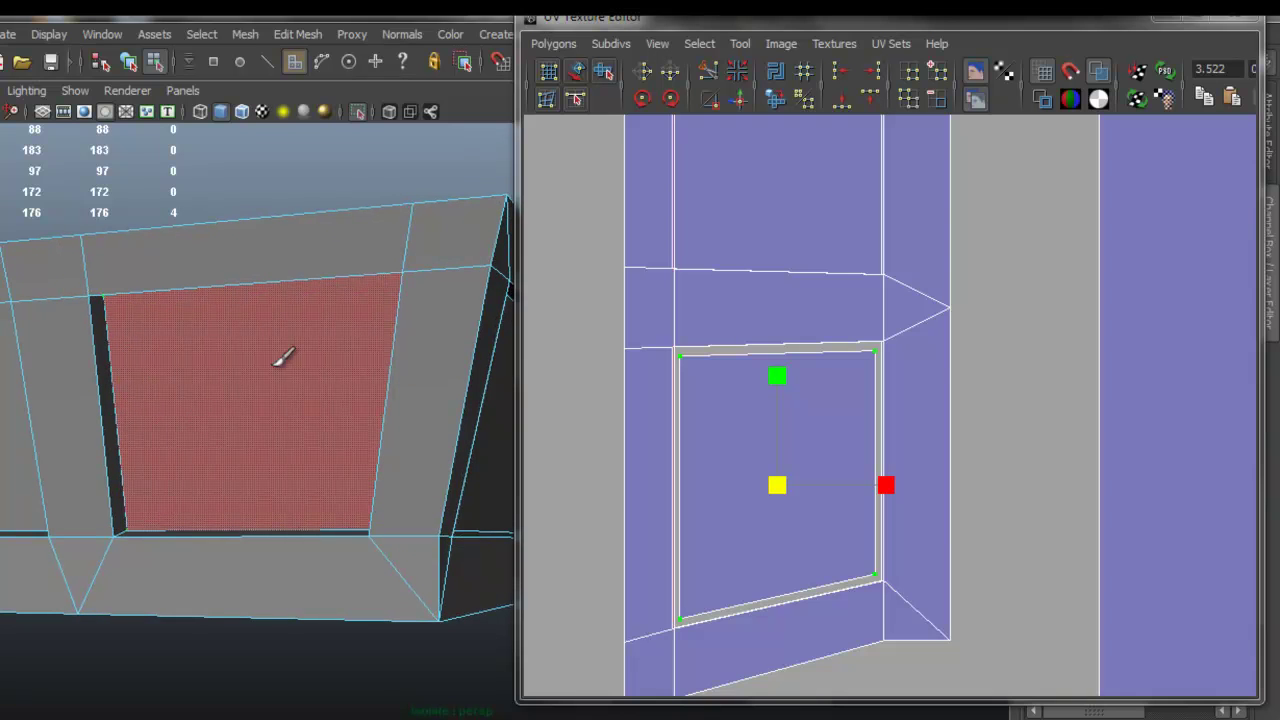
pyautogui.moveTo(781, 482); pyautogui.dragTo(776, 482)
# Select the left recessed front panel's face, convert it to UVs and scale them down by a similar amount
pyautogui.keyDown('alt'); pyautogui.moveTo(152, 395); pyautogui.dragTo(207, 388, button='middle'); pyautogui.keyUp('alt')
pyautogui.click(8, 374)
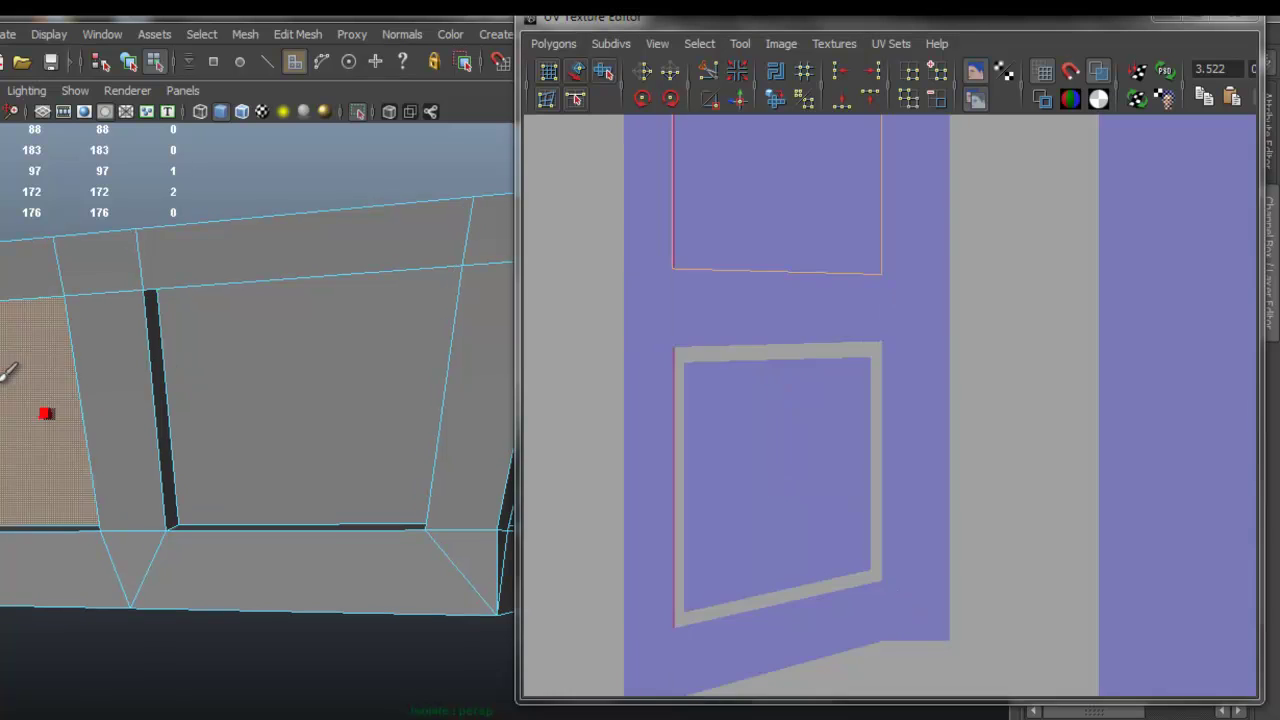
pyautogui.keyDown('alt'); pyautogui.moveTo(754, 302); pyautogui.dragTo(761, 496, button='middle'); pyautogui.keyUp('alt')
pyautogui.keyDown('ctrl'); pyautogui.moveTo(773, 318); pyautogui.dragTo(813, 316, button='right'); pyautogui.keyUp('ctrl')
pyautogui.moveTo(786, 328); pyautogui.dragTo(776, 328)
# Switch to edge selection and select the four outer edges of the right front panel's recess
pyautogui.keyDown('alt'); pyautogui.moveTo(154, 338); pyautogui.dragTo(155, 268); pyautogui.keyUp('alt')
pyautogui.moveTo(163, 248); pyautogui.dragTo(166, 218, button='right')
pyautogui.click(163, 228)
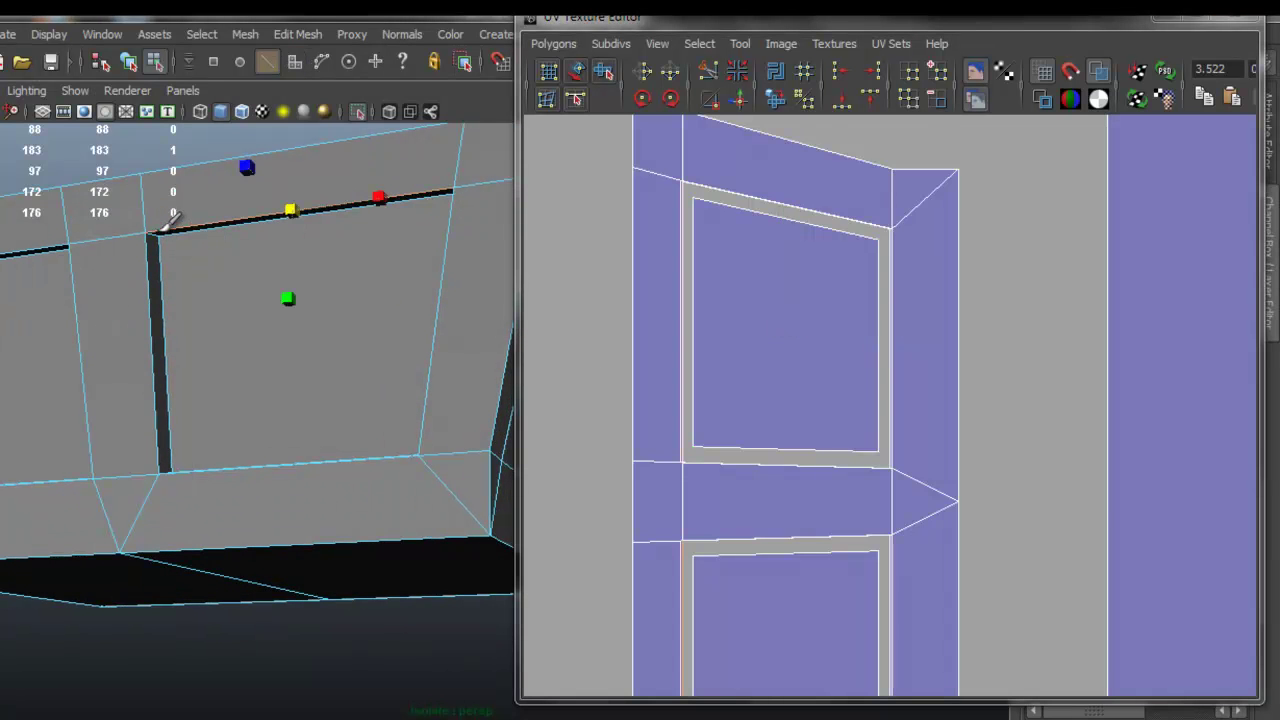
pyautogui.keyDown('shift'); pyautogui.click(155, 255); pyautogui.keyUp('shift')
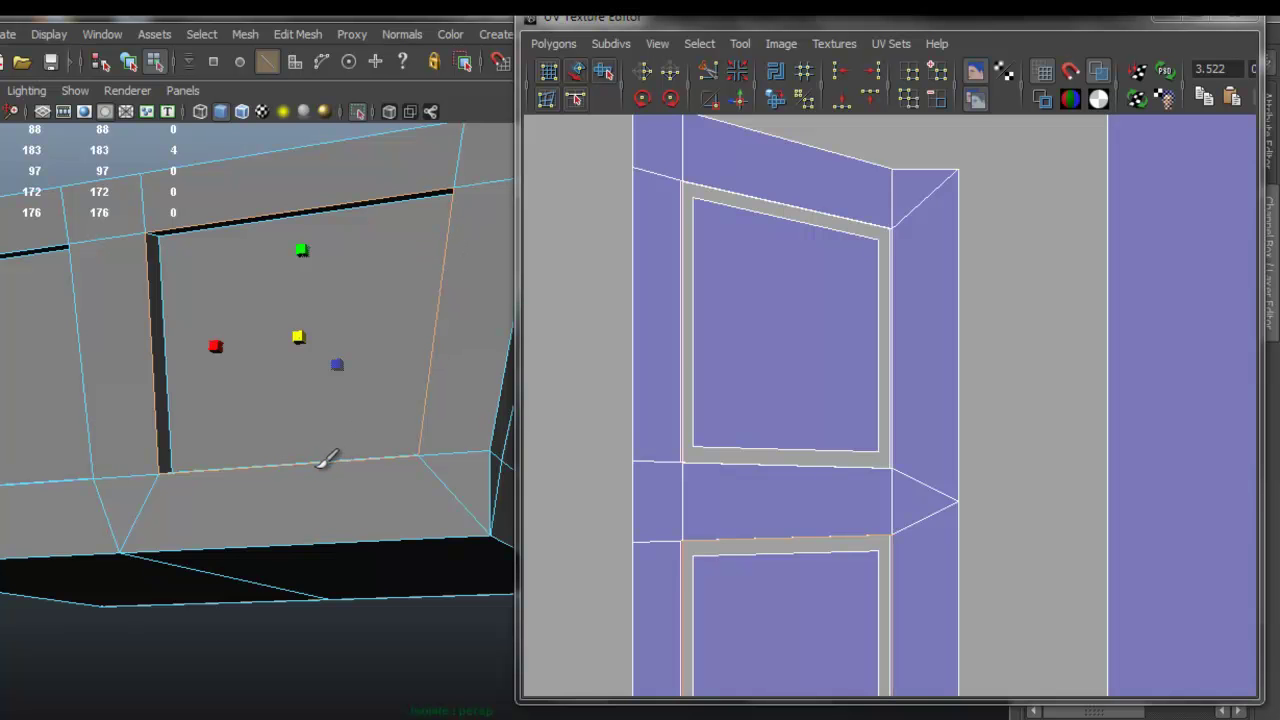
# Show the checker texture on the chest around the right front panel
pyautogui.keyDown('alt'); pyautogui.moveTo(207, 415); pyautogui.dragTo(178, 461); pyautogui.keyUp('alt')
pyautogui.keyDown('alt'); pyautogui.moveTo(152, 508); pyautogui.dragTo(195, 533, button='right'); pyautogui.keyUp('alt')
pyautogui.press('6')
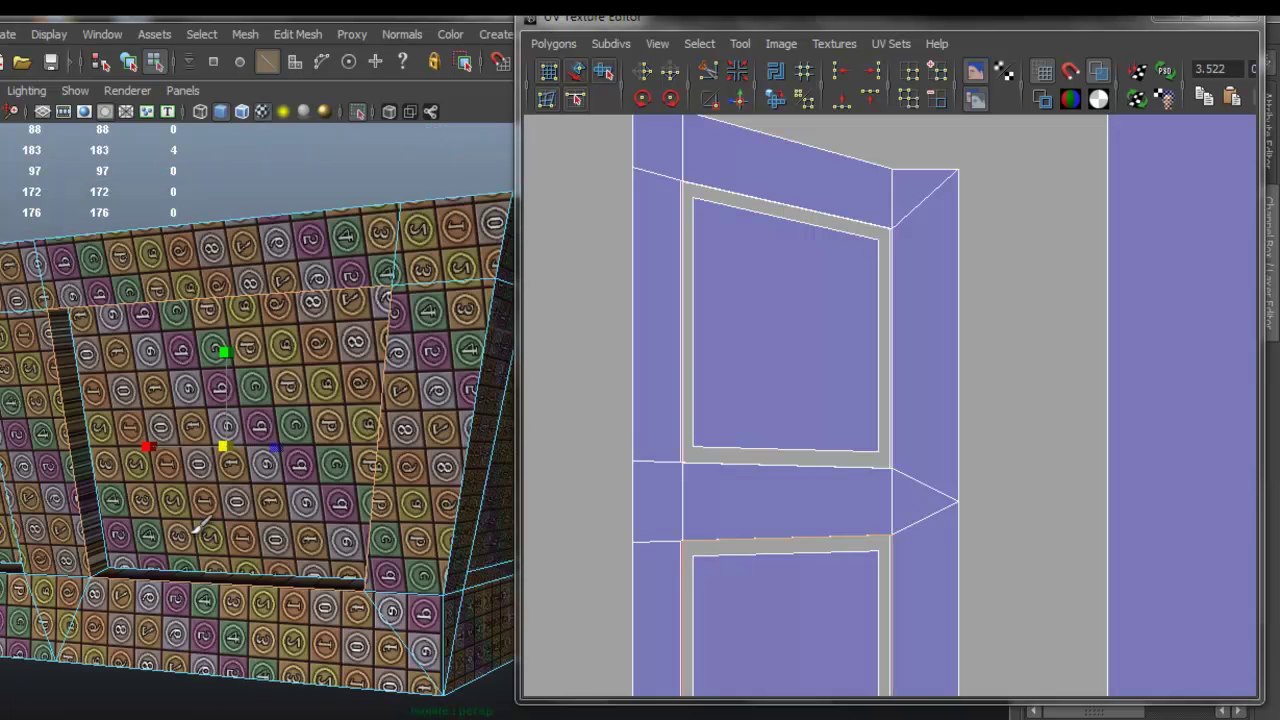
# Try to convert the right front recess's outer edges to UVs and scale them outward within the front shell
pyautogui.keyDown('alt'); pyautogui.moveTo(800, 450); pyautogui.dragTo(798, 285, button='middle'); pyautogui.keyUp('alt')
pyautogui.keyDown('ctrl'); pyautogui.moveTo(820, 389); pyautogui.dragTo(905, 390, button='right'); pyautogui.keyUp('ctrl')
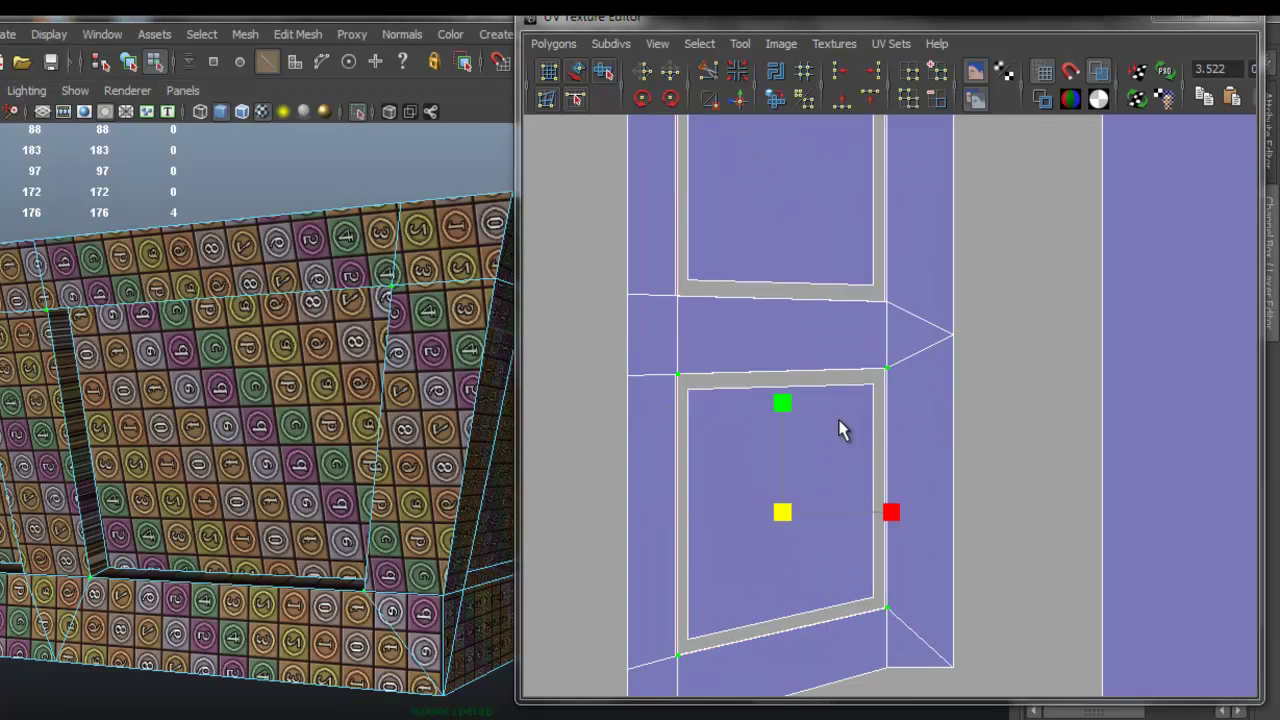
pyautogui.keyDown('alt'); pyautogui.moveTo(828, 430); pyautogui.dragTo(866, 349, button='middle'); pyautogui.keyUp('alt')
pyautogui.keyDown('alt'); pyautogui.moveTo(866, 349); pyautogui.dragTo(816, 441, button='right'); pyautogui.keyUp('alt')
pyautogui.moveTo(794, 440); pyautogui.dragTo(806, 447)
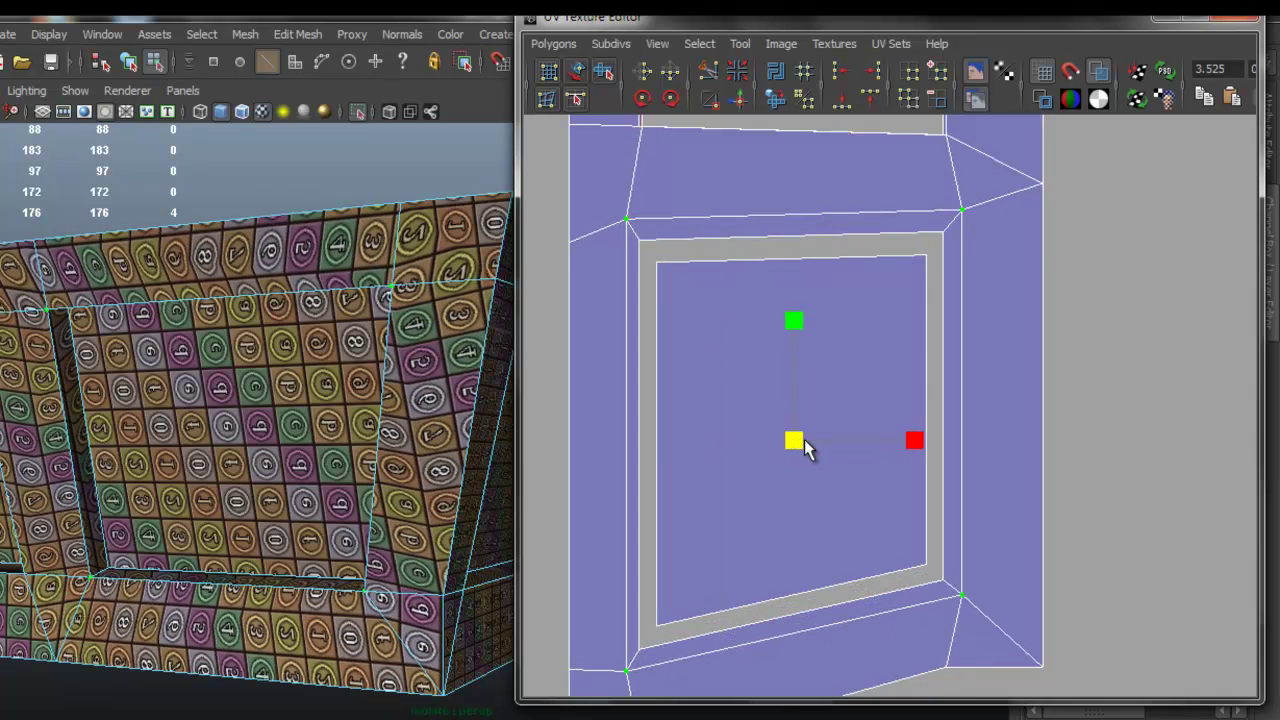
pyautogui.hotkey('ctrl', 'z')
# Select the four inner edges of the right front recess, where its walls meet the panel face
pyautogui.click(80, 365)
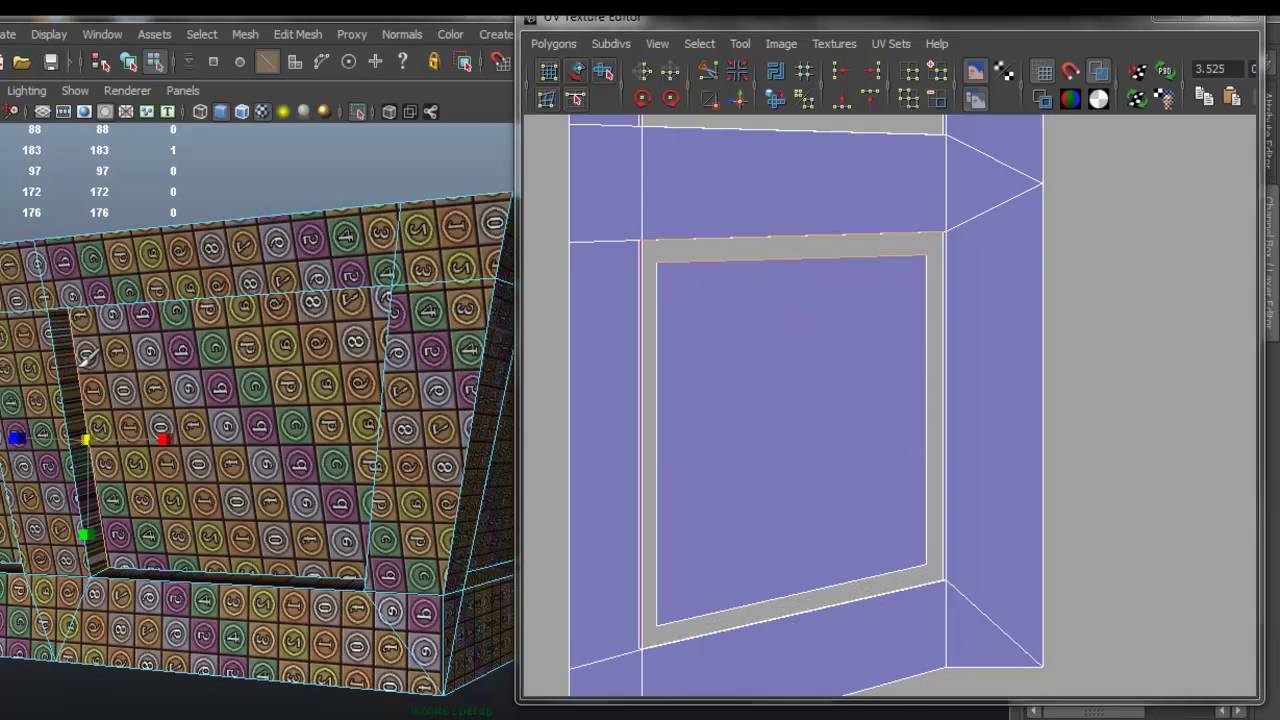
pyautogui.keyDown('alt'); pyautogui.moveTo(250, 350); pyautogui.dragTo(294, 317); pyautogui.keyUp('alt')
pyautogui.keyDown('alt'); pyautogui.moveTo(294, 317); pyautogui.dragTo(261, 407, button='middle'); pyautogui.keyUp('alt')
pyautogui.keyDown('alt'); pyautogui.moveTo(255, 410); pyautogui.dragTo(292, 294); pyautogui.keyUp('alt')
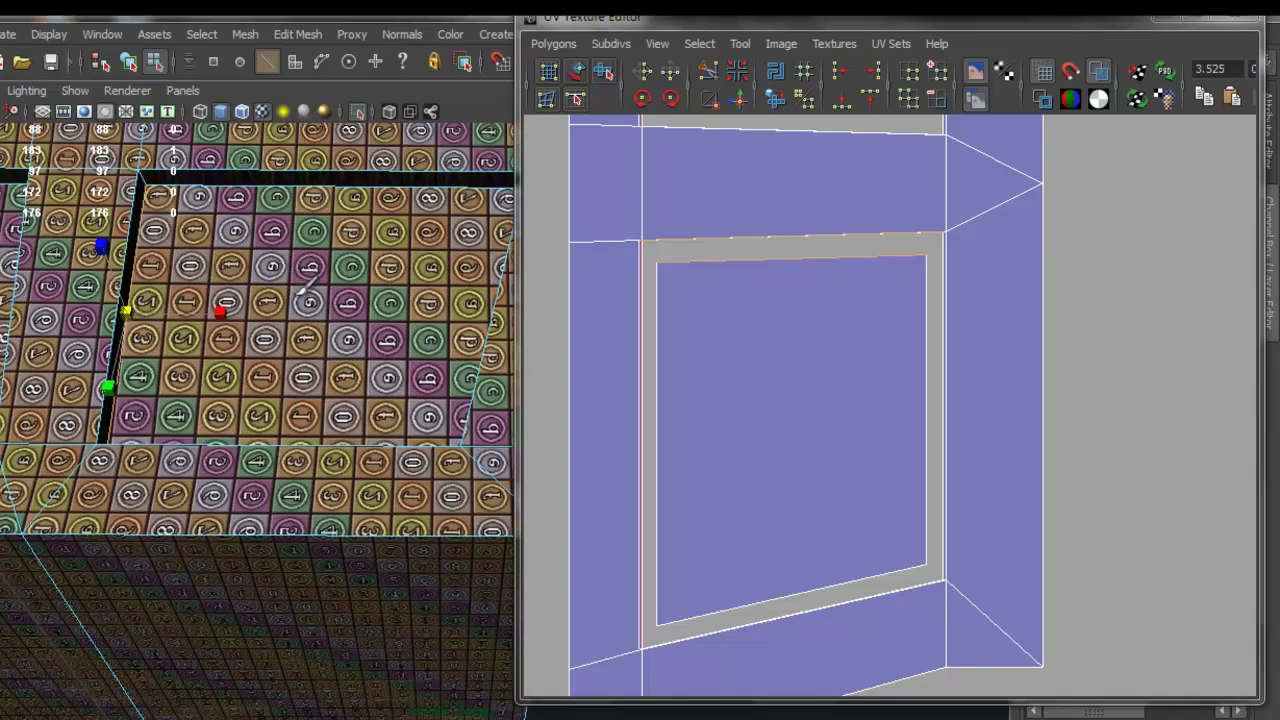
pyautogui.keyDown('shift'); pyautogui.click(244, 184); pyautogui.keyUp('shift')
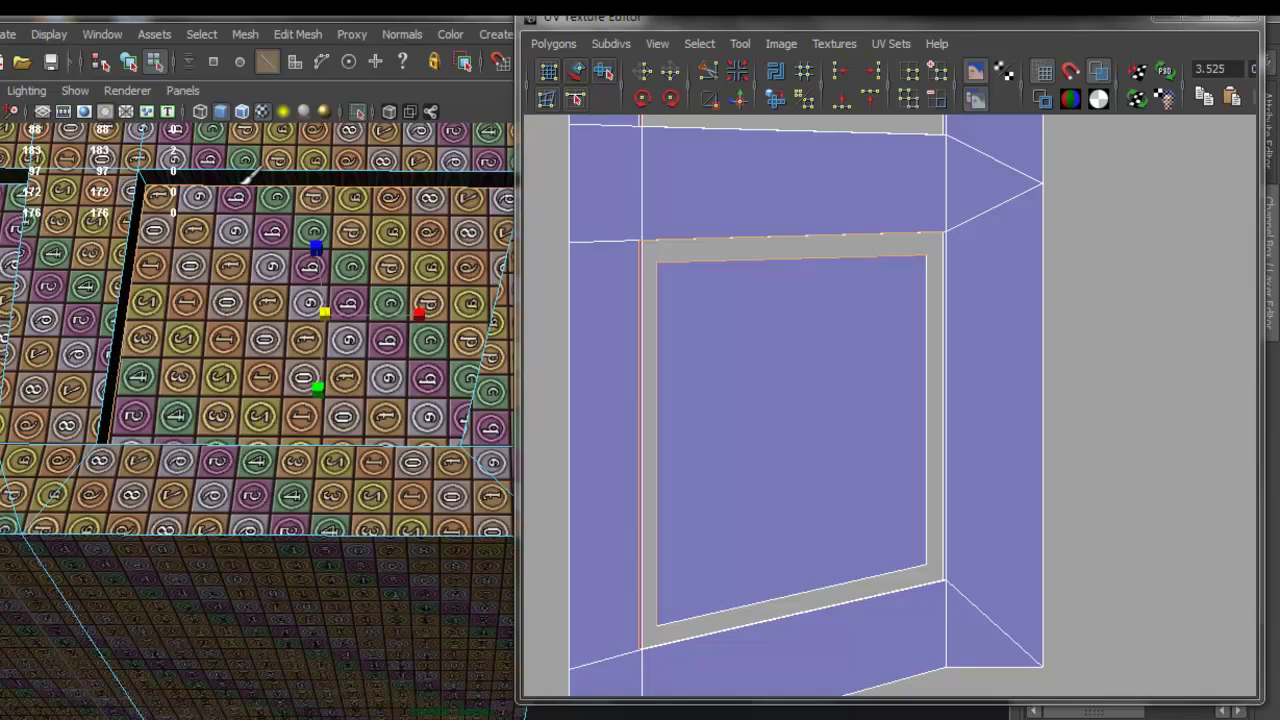
pyautogui.keyDown('alt'); pyautogui.moveTo(311, 262); pyautogui.dragTo(290, 350); pyautogui.keyUp('alt')
pyautogui.keyDown('alt'); pyautogui.moveTo(290, 350); pyautogui.dragTo(400, 420, button='middle'); pyautogui.keyUp('alt')
pyautogui.keyDown('alt'); pyautogui.moveTo(400, 420); pyautogui.dragTo(348, 444); pyautogui.keyUp('alt')
pyautogui.moveTo(348, 444)
pyautogui.keyDown('alt'); pyautogui.mouseDown(button='middle')
pyautogui.moveTo(385, 553)
pyautogui.moveTo(344, 424)
pyautogui.mouseUp(button='middle'); pyautogui.keyUp('alt')
pyautogui.keyDown('shift'); pyautogui.click(375, 541); pyautogui.keyUp('shift')
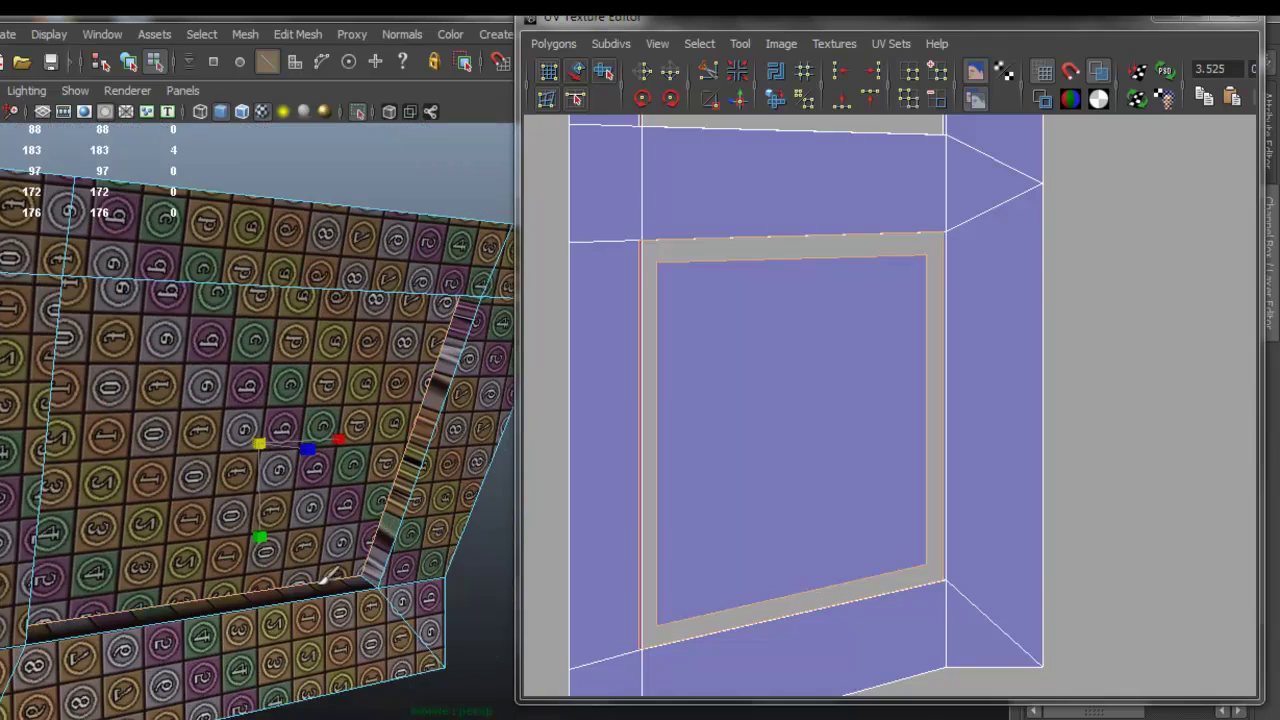
# Convert the edges to UVs, deselect the panel face's corner UVs and scale the recess wall UVs inward toward the panel
pyautogui.keyDown('ctrl'); pyautogui.moveTo(770, 400); pyautogui.dragTo(820, 393, button='right'); pyautogui.keyUp('ctrl')
pyautogui.moveTo(710, 270); pyautogui.dragTo(660, 258, button='right')
pyautogui.keyDown('ctrl'); pyautogui.moveTo(650, 255); pyautogui.dragTo(668, 267); pyautogui.keyUp('ctrl')
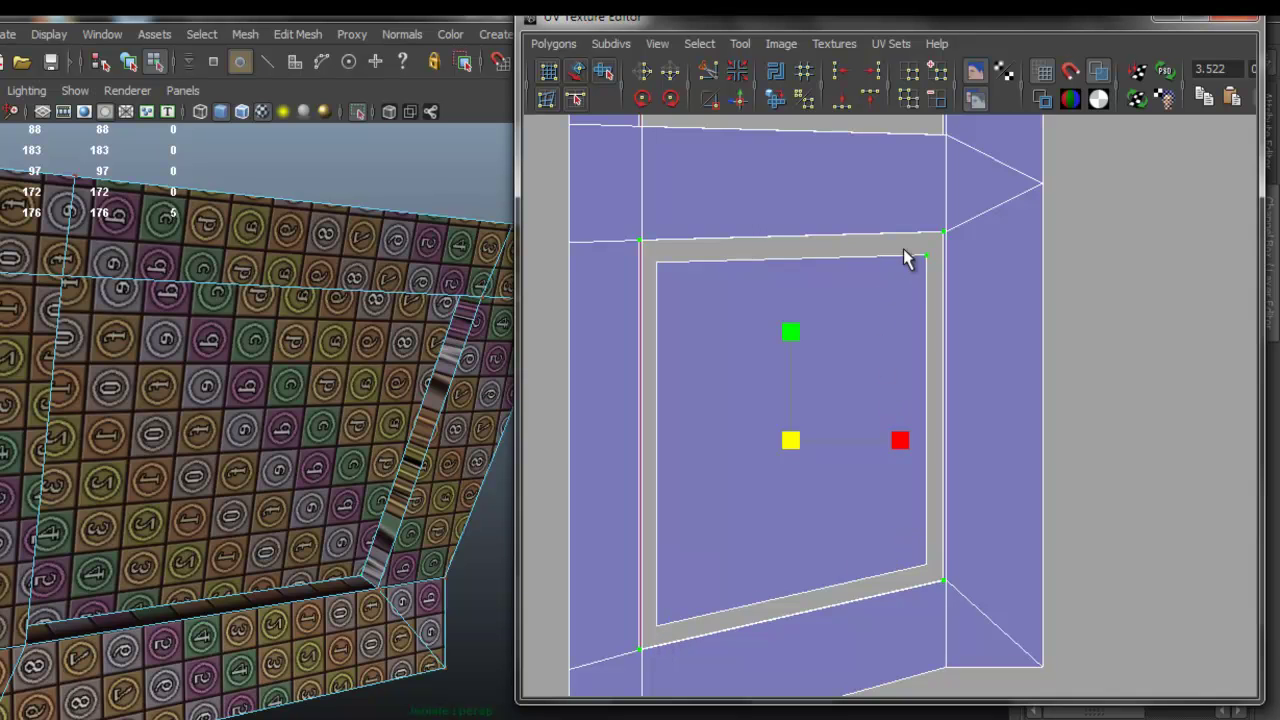
pyautogui.moveTo(794, 440); pyautogui.dragTo(783, 440)
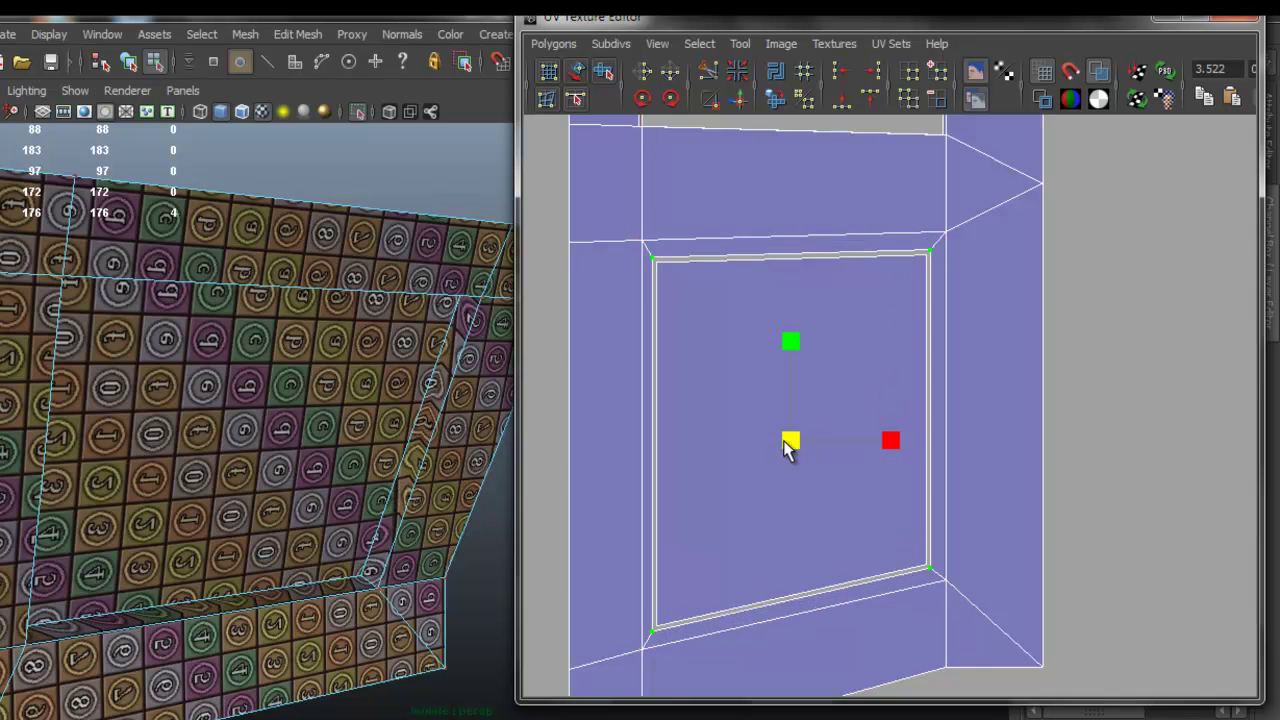
# Switch to edge selection and select the four inner edges of the left front panel's recess
pyautogui.keyDown('alt'); pyautogui.moveTo(198, 473); pyautogui.dragTo(127, 430); pyautogui.keyUp('alt')
pyautogui.moveTo(76, 404); pyautogui.dragTo(75, 354, button='right')
pyautogui.click(36, 393)
pyautogui.keyDown('shift'); pyautogui.click(135, 535); pyautogui.keyUp('shift')
pyautogui.keyDown('alt'); pyautogui.moveTo(278, 429); pyautogui.dragTo(381, 459); pyautogui.keyUp('alt')
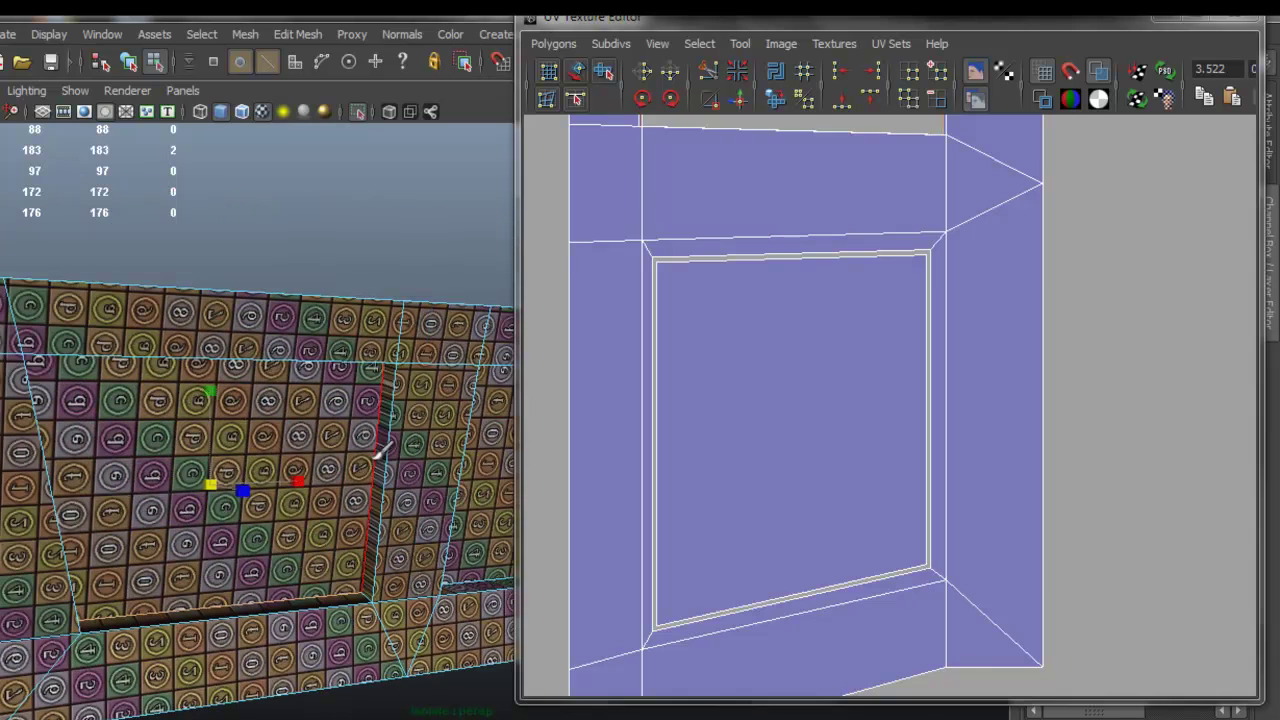
pyautogui.keyDown('alt'); pyautogui.moveTo(361, 359); pyautogui.dragTo(394, 327); pyautogui.keyUp('alt')
pyautogui.keyDown('shift'); pyautogui.click(401, 338); pyautogui.keyUp('shift')
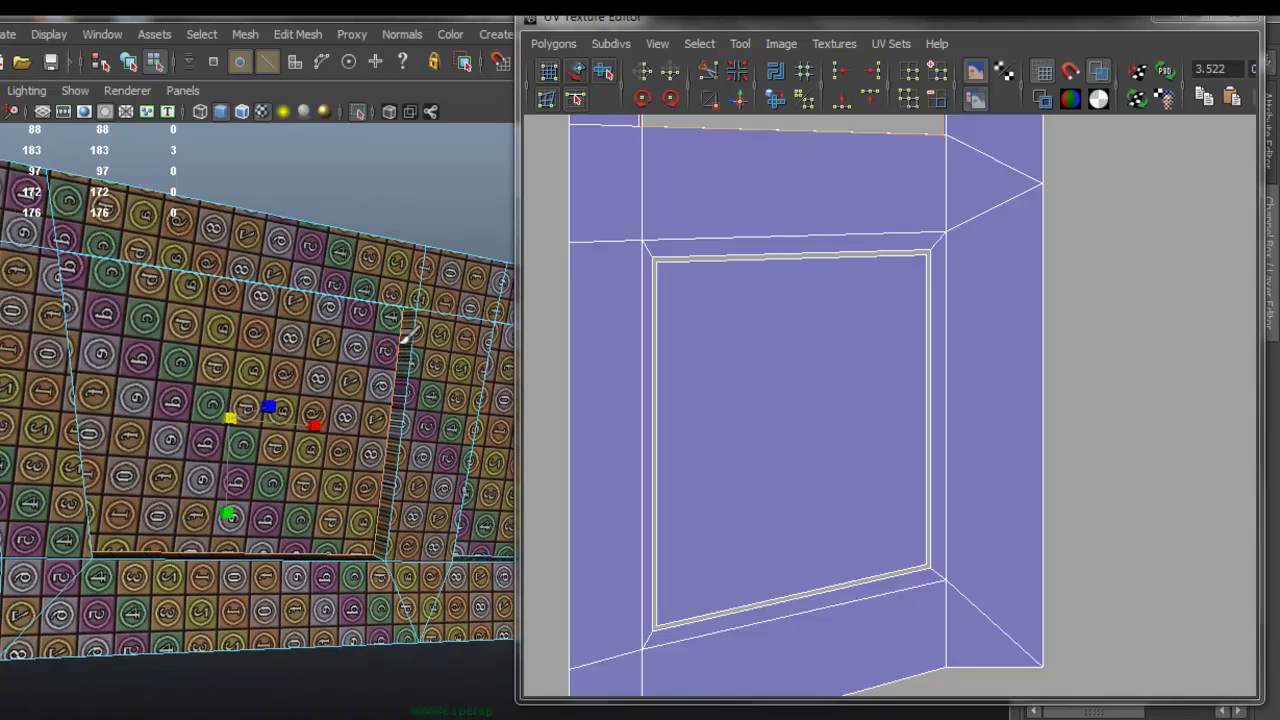
pyautogui.keyDown('alt'); pyautogui.moveTo(318, 280); pyautogui.dragTo(330, 272); pyautogui.keyUp('alt')
pyautogui.keyDown('shift'); pyautogui.click(315, 207); pyautogui.keyUp('shift')
# Convert the left recess's edges to UVs, deselect the panel face's corners and scale the wall UVs inward into the gap
pyautogui.keyDown('alt'); pyautogui.moveTo(830, 291); pyautogui.dragTo(864, 525, button='middle'); pyautogui.keyUp('alt')
pyautogui.keyDown('alt'); pyautogui.moveTo(880, 240); pyautogui.dragTo(876, 444, button='middle'); pyautogui.keyUp('alt')
pyautogui.keyDown('ctrl'); pyautogui.moveTo(856, 433); pyautogui.dragTo(892, 426, button='right'); pyautogui.keyUp('ctrl')
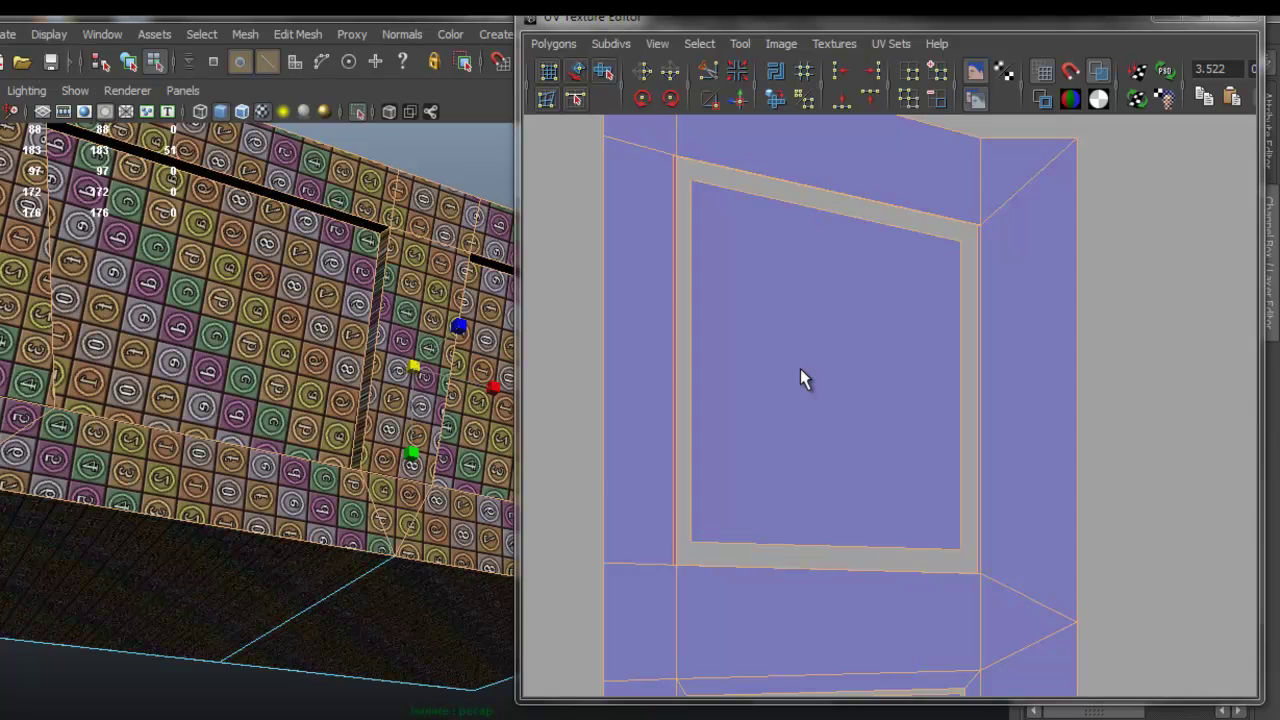
pyautogui.hotkey('ctrl', 'z')
pyautogui.keyDown('ctrl'); pyautogui.moveTo(800, 368); pyautogui.dragTo(833, 367, button='right'); pyautogui.keyUp('ctrl')
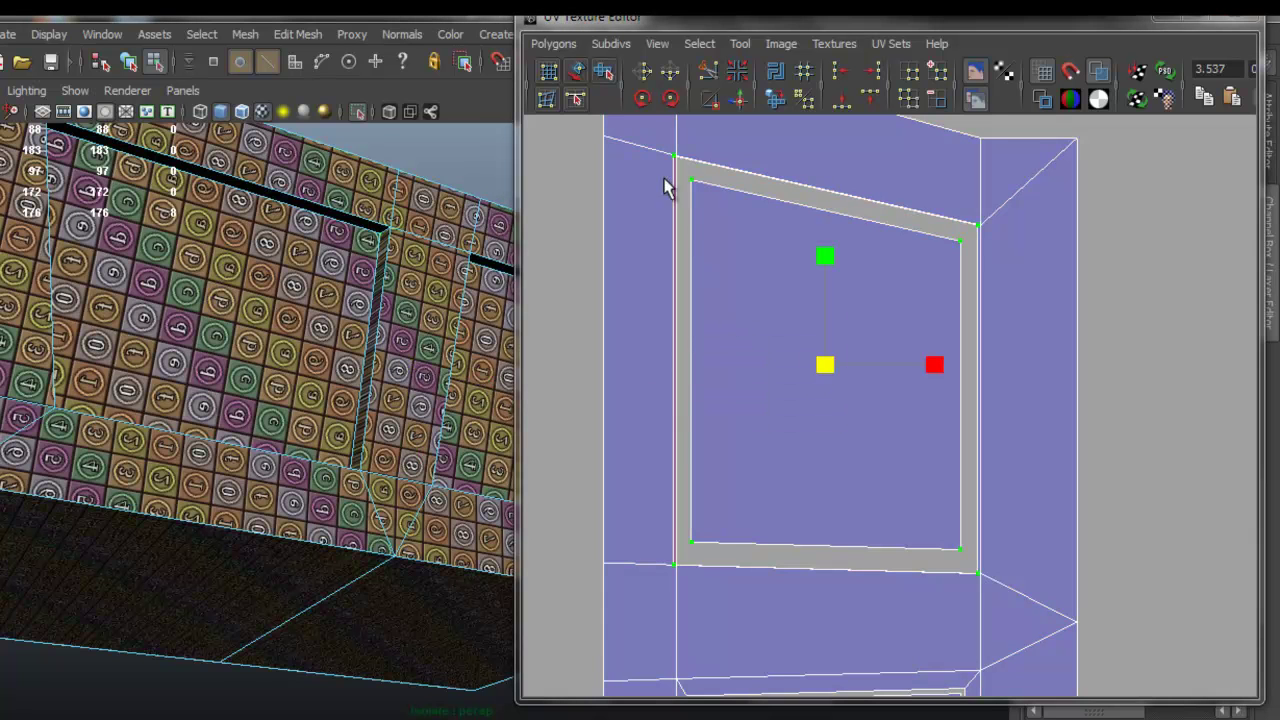
pyautogui.moveTo(704, 217); pyautogui.dragTo(732, 219, button='right')
pyautogui.moveTo(681, 170); pyautogui.dragTo(700, 192)
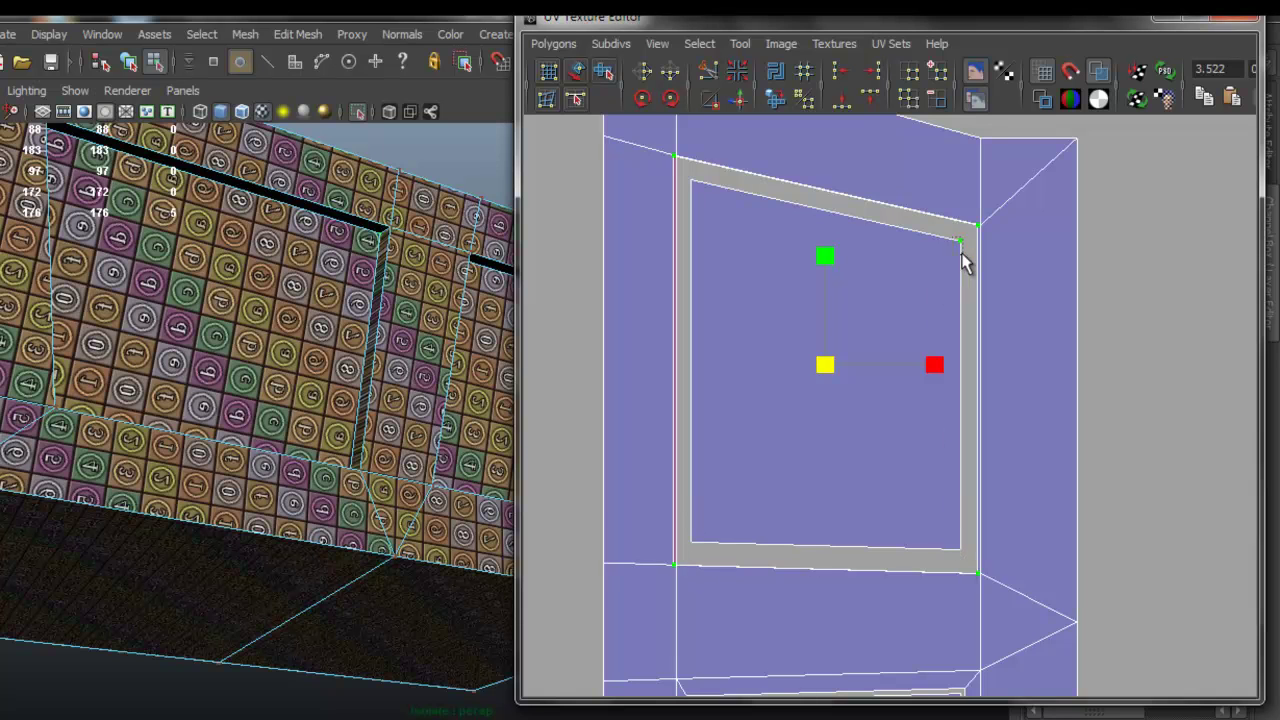
pyautogui.moveTo(825, 365); pyautogui.dragTo(808, 358)
# Select the UVs of all the chest's shells and lay them out automatically
pyautogui.keyDown('alt'); pyautogui.moveTo(285, 441); pyautogui.dragTo(424, 476); pyautogui.keyUp('alt')
pyautogui.scroll(-4, 871, 456)
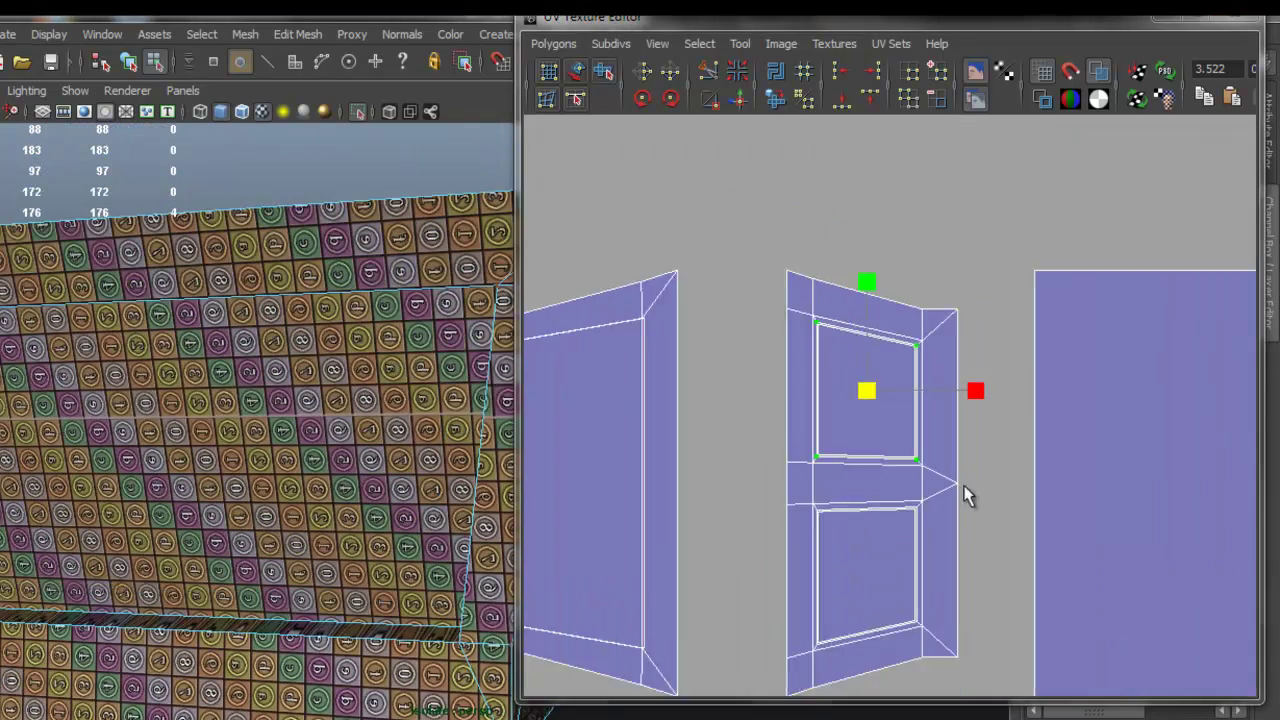
pyautogui.keyDown('alt'); pyautogui.moveTo(751, 467); pyautogui.dragTo(897, 430, button='middle'); pyautogui.keyUp('alt')
pyautogui.keyDown('alt'); pyautogui.moveTo(740, 430); pyautogui.dragTo(829, 419, button='middle'); pyautogui.keyUp('alt')
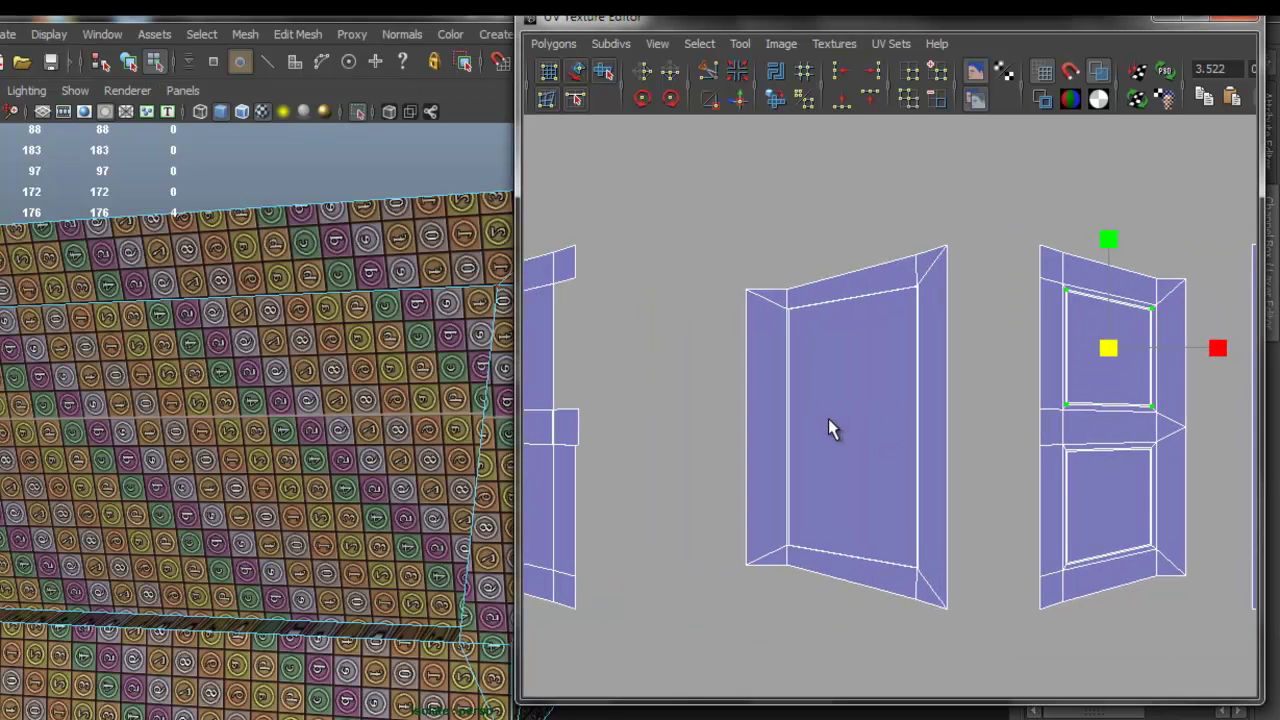
pyautogui.scroll(-3, 842, 416)
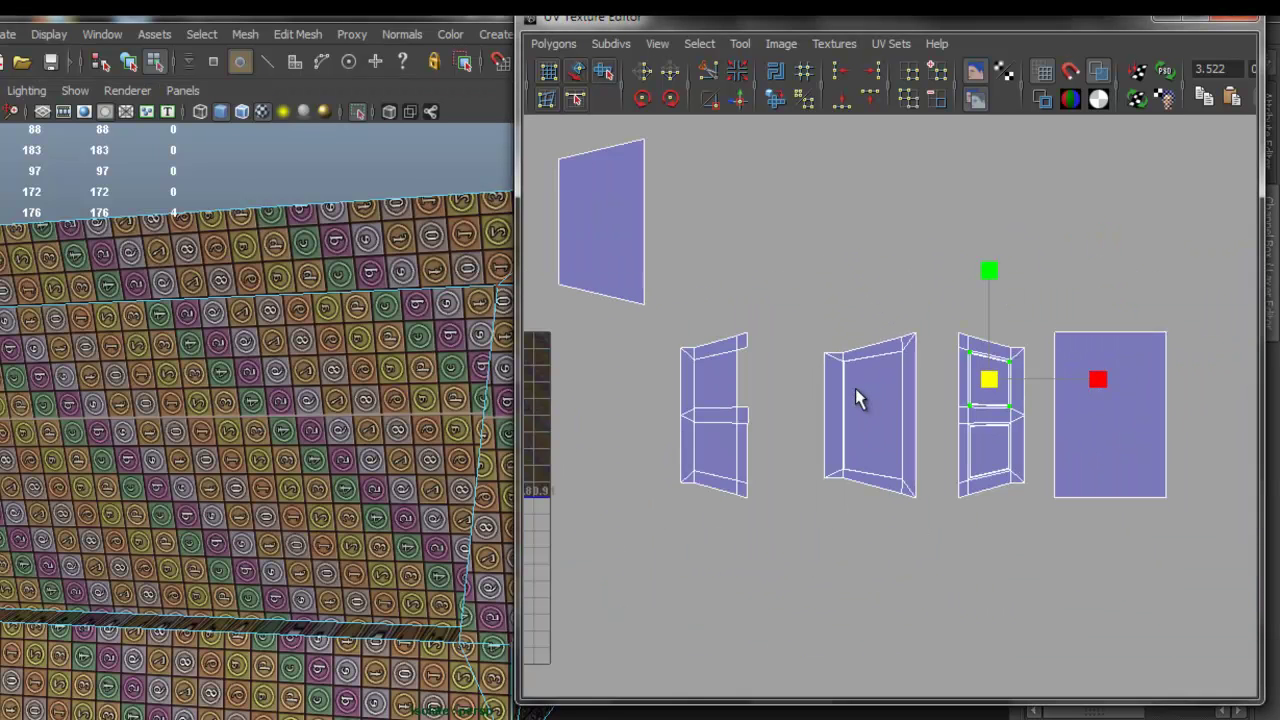
pyautogui.scroll(-3, 839, 387)
pyautogui.scroll(3, 839, 387)
pyautogui.keyDown('alt'); pyautogui.moveTo(724, 389); pyautogui.dragTo(959, 411, button='middle'); pyautogui.keyUp('alt')
pyautogui.scroll(-4, 774, 408)
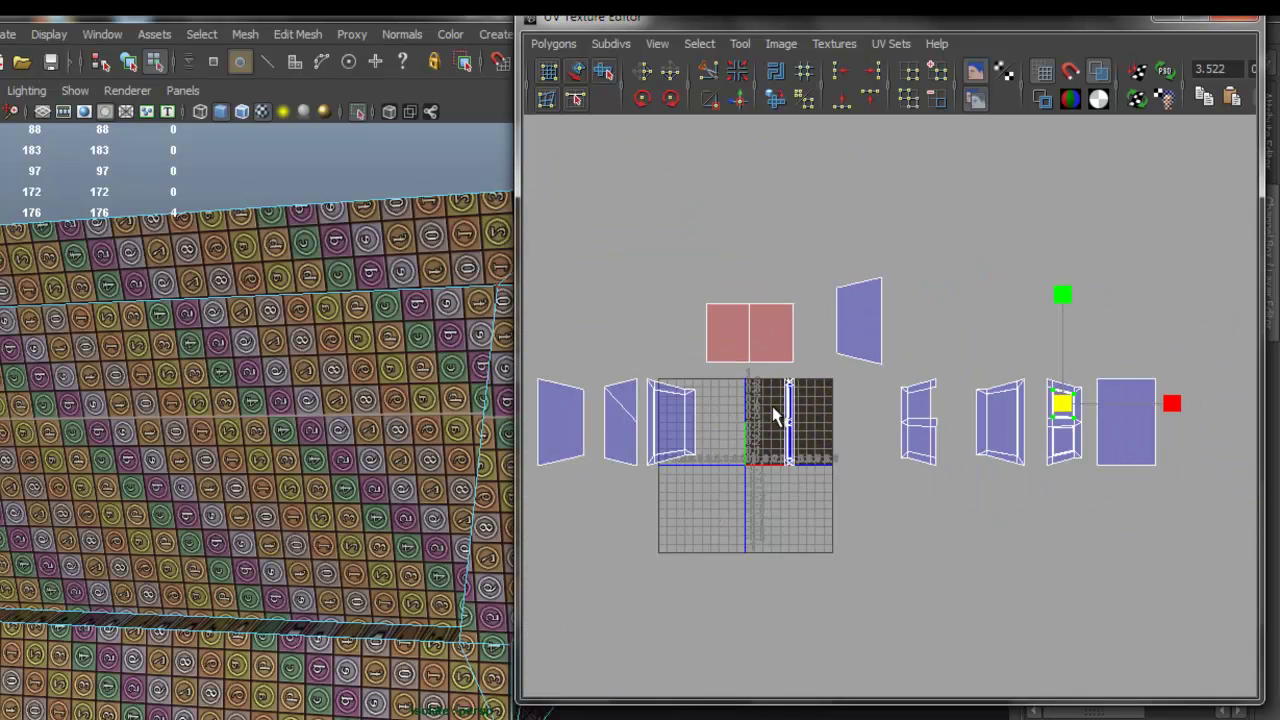
pyautogui.keyDown('alt'); pyautogui.moveTo(772, 406); pyautogui.dragTo(811, 414, button='middle'); pyautogui.keyUp('alt')
pyautogui.keyDown('alt'); pyautogui.moveTo(811, 414); pyautogui.dragTo(741, 394, button='right'); pyautogui.keyUp('alt')
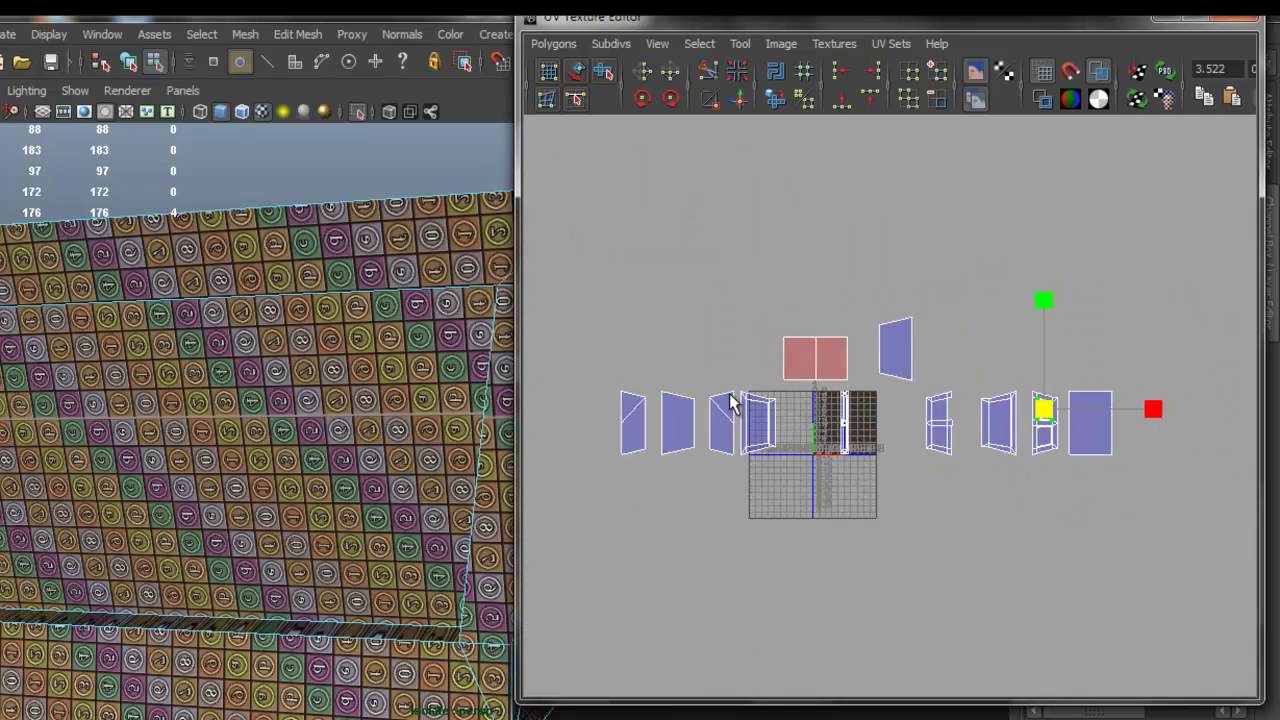
pyautogui.click(577, 73)
pyautogui.moveTo(565, 244); pyautogui.dragTo(1188, 508)
pyautogui.click(553, 43)
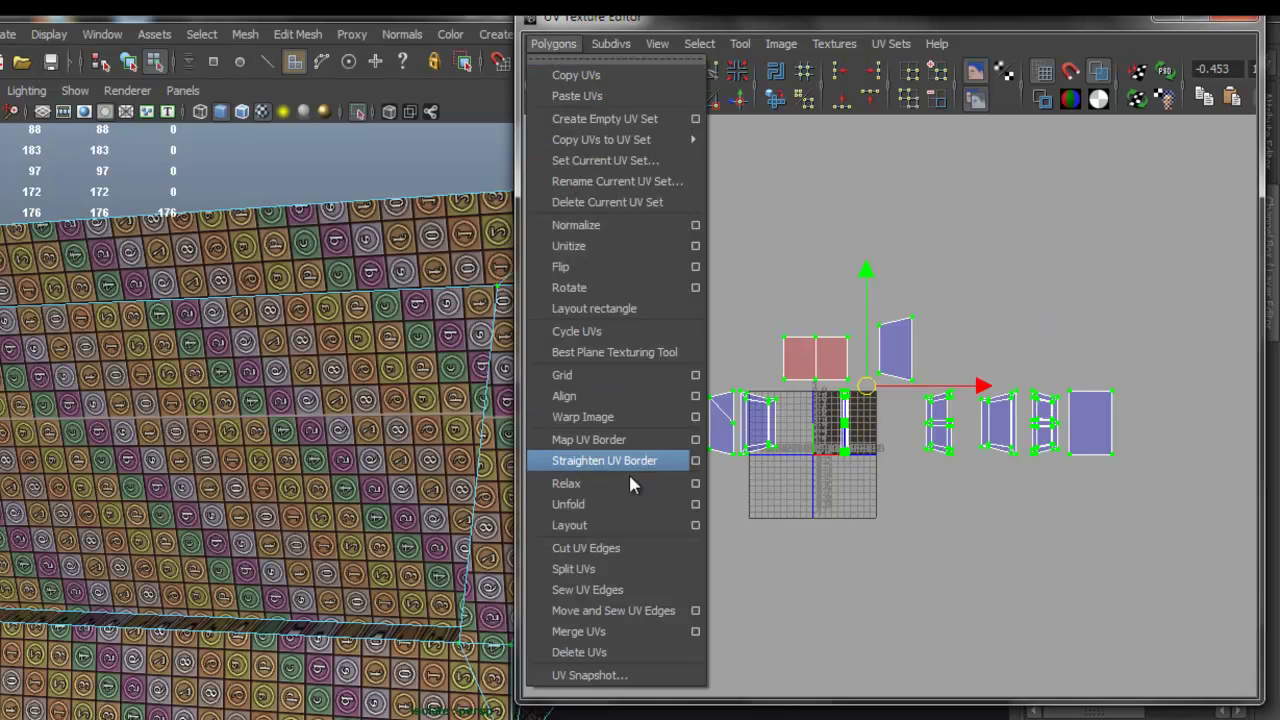
pyautogui.click(642, 520)
# Examine how the shells are packed in the UV layout, including the recess frames and the spacing between shells
pyautogui.keyDown('alt'); pyautogui.moveTo(819, 492); pyautogui.dragTo(912, 462, button='right'); pyautogui.keyUp('alt')
pyautogui.keyDown('alt'); pyautogui.moveTo(761, 406); pyautogui.dragTo(837, 363, button='middle'); pyautogui.keyUp('alt')
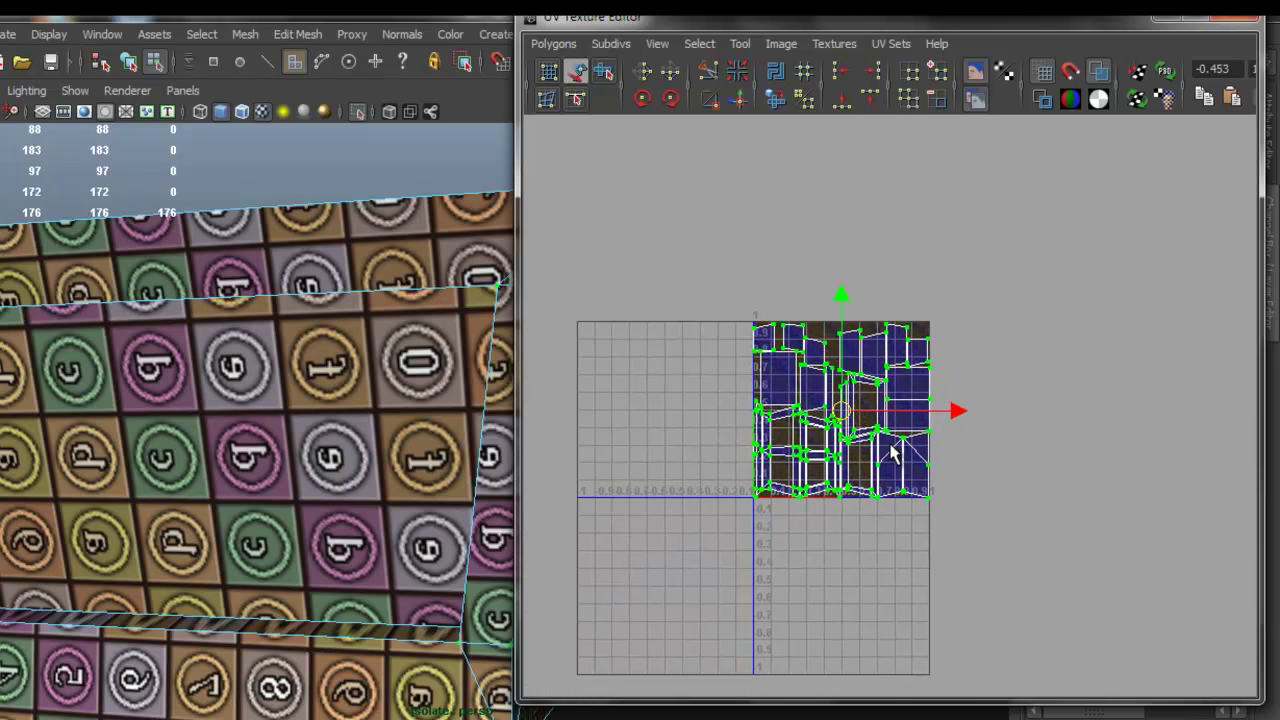
pyautogui.scroll(4, 893, 452)
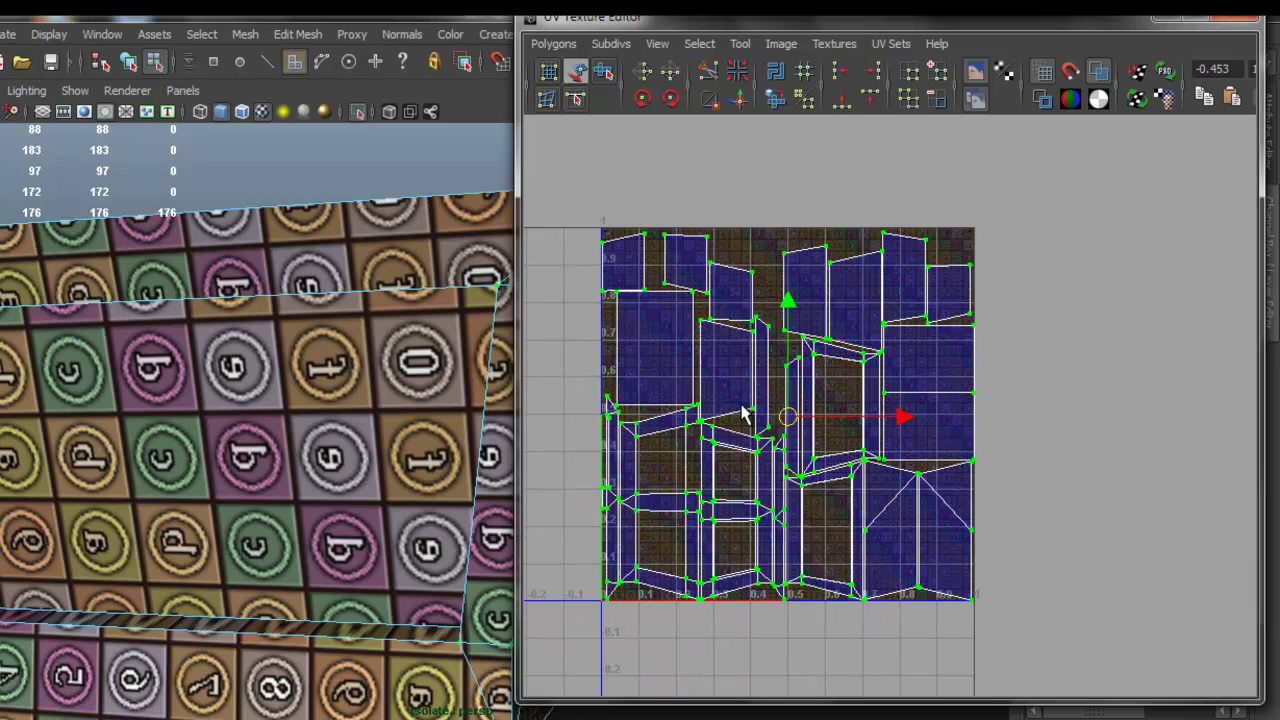
pyautogui.keyDown('alt'); pyautogui.moveTo(880, 432); pyautogui.dragTo(936, 410, button='middle'); pyautogui.keyUp('alt')
pyautogui.press('q')
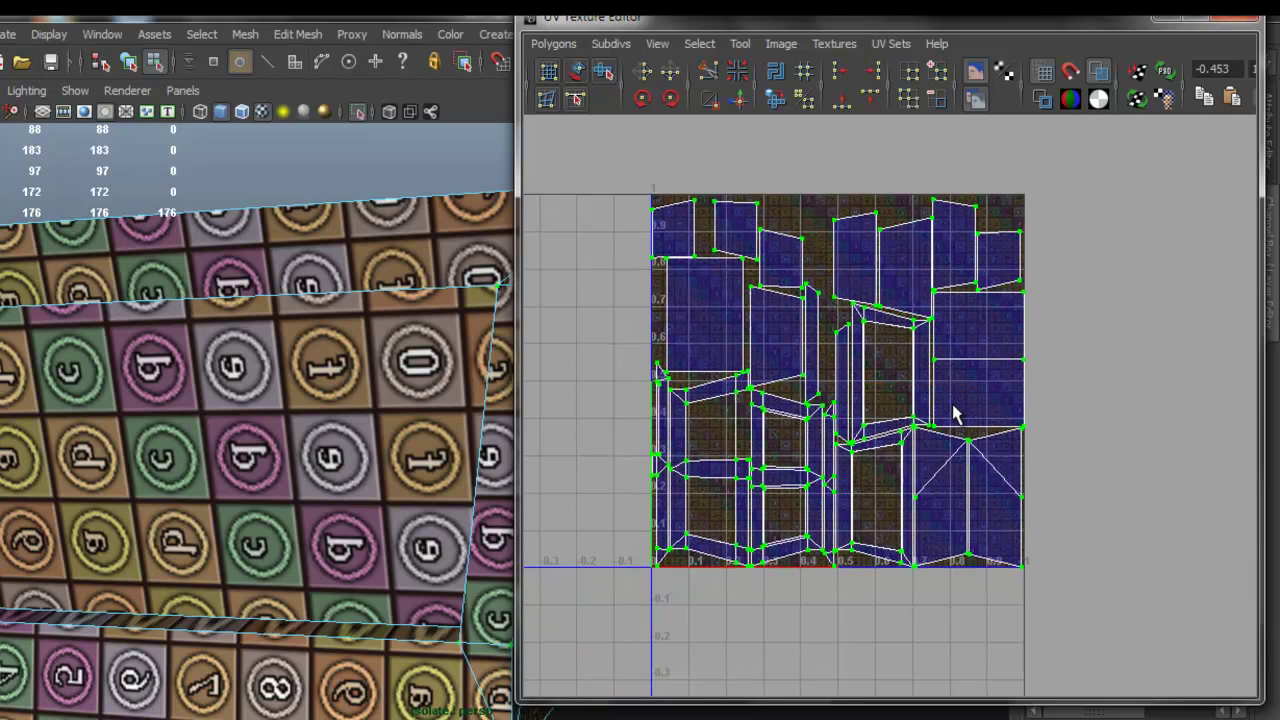
pyautogui.scroll(2, 955, 414)
pyautogui.keyDown('alt'); pyautogui.moveTo(915, 430); pyautogui.dragTo(859, 368, button='middle'); pyautogui.keyUp('alt')
pyautogui.scroll(2, 860, 368)
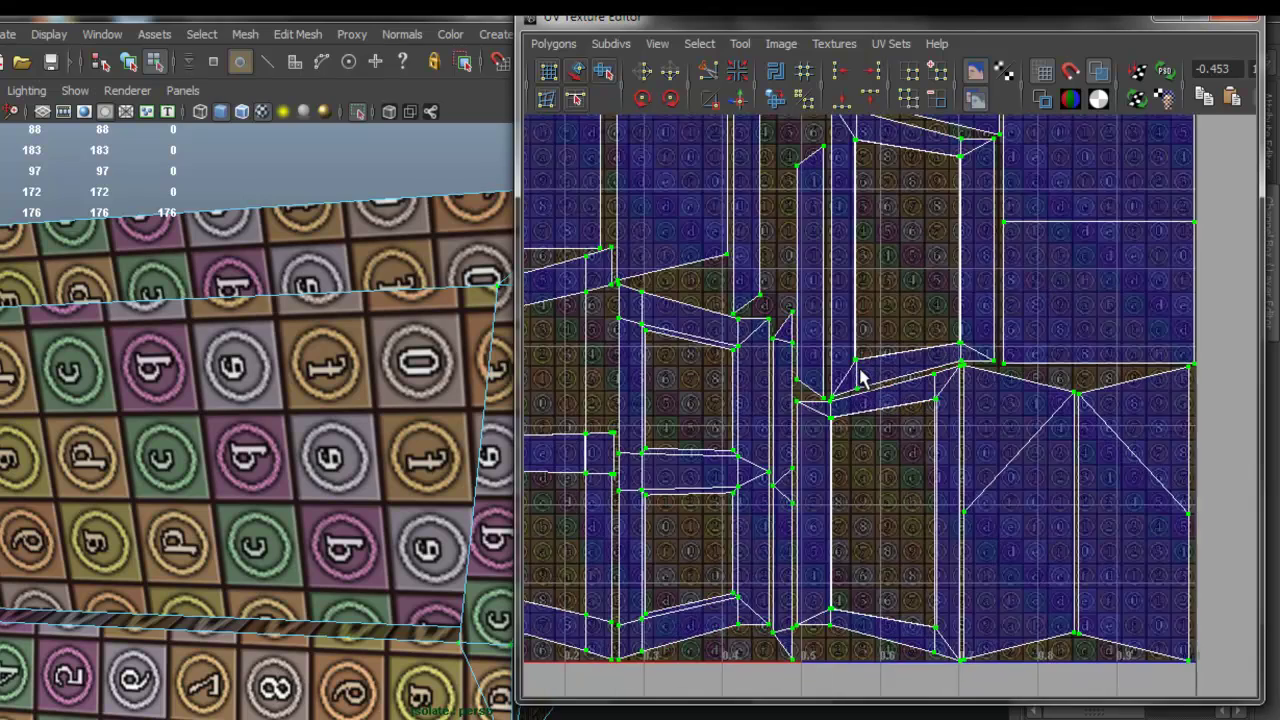
pyautogui.scroll(-3, 858, 372)
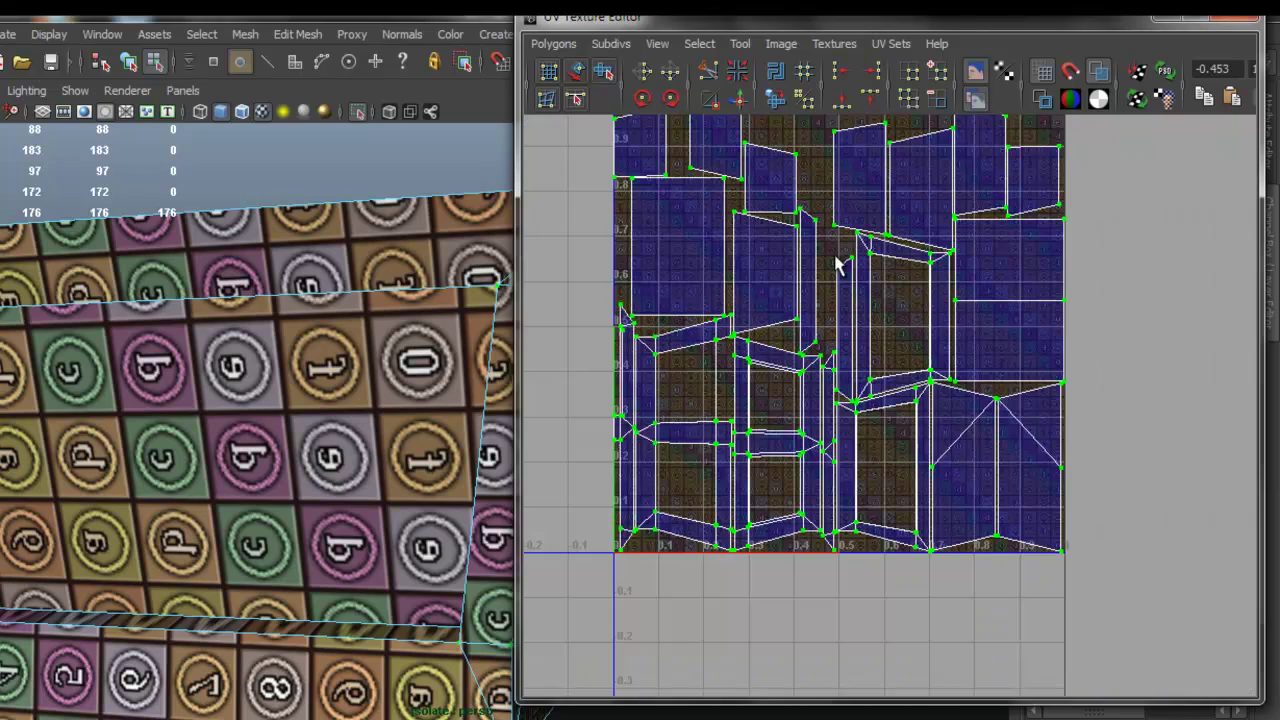
pyautogui.keyDown('alt'); pyautogui.moveTo(838, 263); pyautogui.dragTo(834, 348, button='middle'); pyautogui.keyUp('alt')
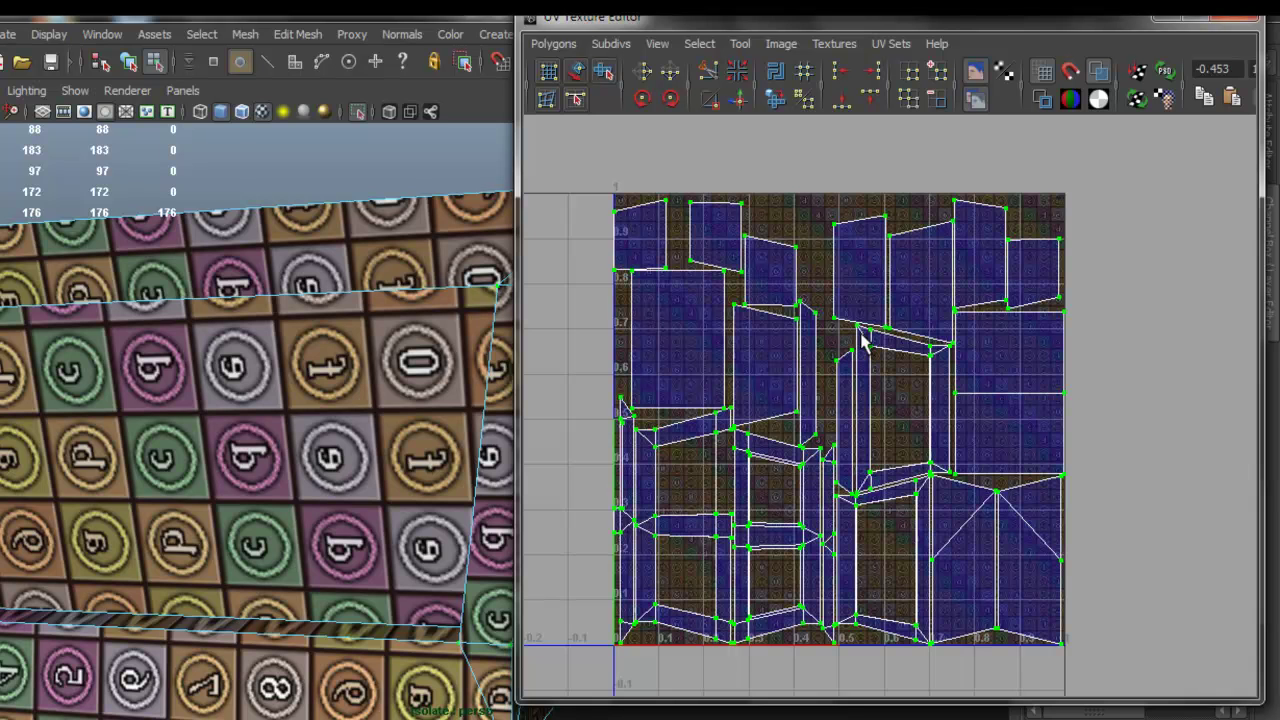
pyautogui.keyDown('alt'); pyautogui.moveTo(798, 366); pyautogui.dragTo(964, 288, button='middle'); pyautogui.keyUp('alt')
pyautogui.scroll(4, 881, 351)
pyautogui.keyDown('alt'); pyautogui.moveTo(850, 340); pyautogui.dragTo(868, 289, button='middle'); pyautogui.keyUp('alt')
# Select the inner edges of the recess around the chest's single side panel
pyautogui.keyDown('alt'); pyautogui.moveTo(289, 363); pyautogui.dragTo(182, 354, button='right'); pyautogui.keyUp('alt')
pyautogui.keyDown('alt'); pyautogui.moveTo(182, 354); pyautogui.dragTo(237, 399); pyautogui.keyUp('alt')
pyautogui.keyDown('alt'); pyautogui.moveTo(237, 399); pyautogui.dragTo(265, 368, button='right'); pyautogui.keyUp('alt')
pyautogui.click(212, 543)
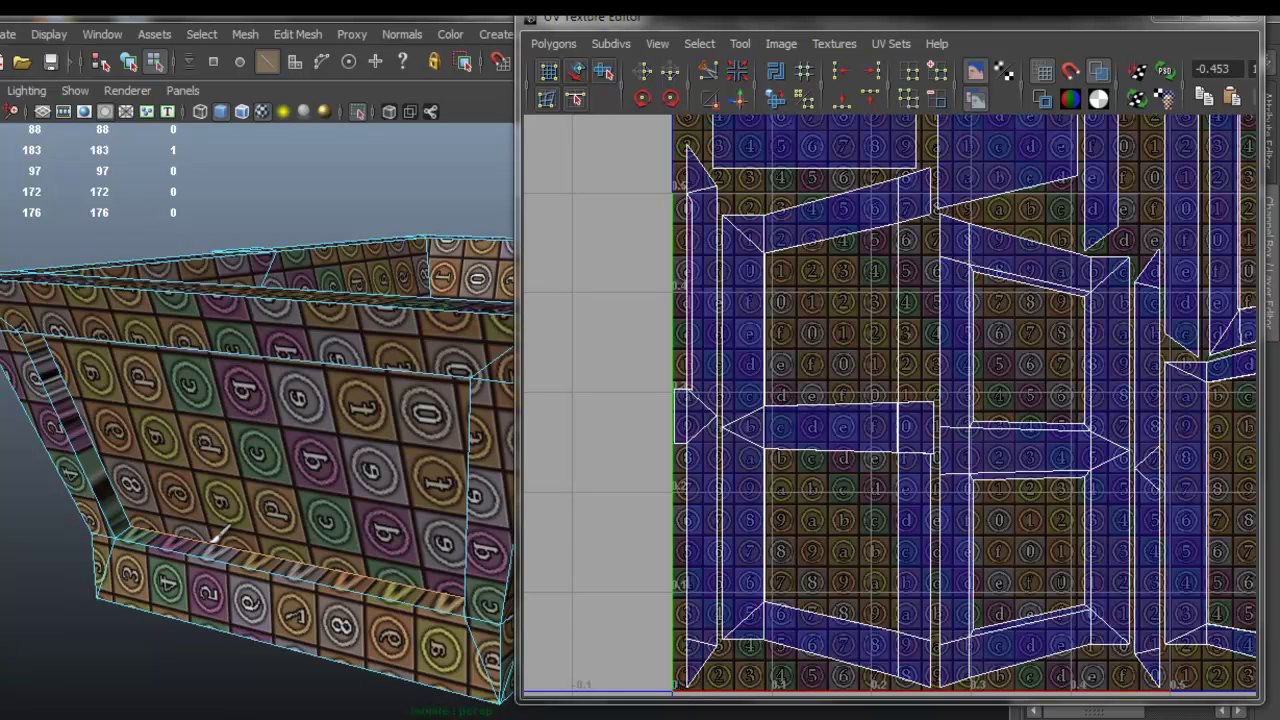
pyautogui.keyDown('shift'); pyautogui.click(97, 437); pyautogui.keyUp('shift')
pyautogui.keyDown('alt'); pyautogui.moveTo(316, 386); pyautogui.dragTo(358, 190); pyautogui.keyUp('alt')
pyautogui.keyDown('alt'); pyautogui.moveTo(358, 190); pyautogui.dragTo(322, 310, button='middle'); pyautogui.keyUp('alt')
pyautogui.keyDown('alt'); pyautogui.moveTo(322, 310); pyautogui.dragTo(310, 268); pyautogui.keyUp('alt')
pyautogui.keyDown('shift'); pyautogui.click(285, 258); pyautogui.keyUp('shift')
pyautogui.keyDown('alt'); pyautogui.moveTo(330, 315); pyautogui.dragTo(372, 442); pyautogui.keyUp('alt')
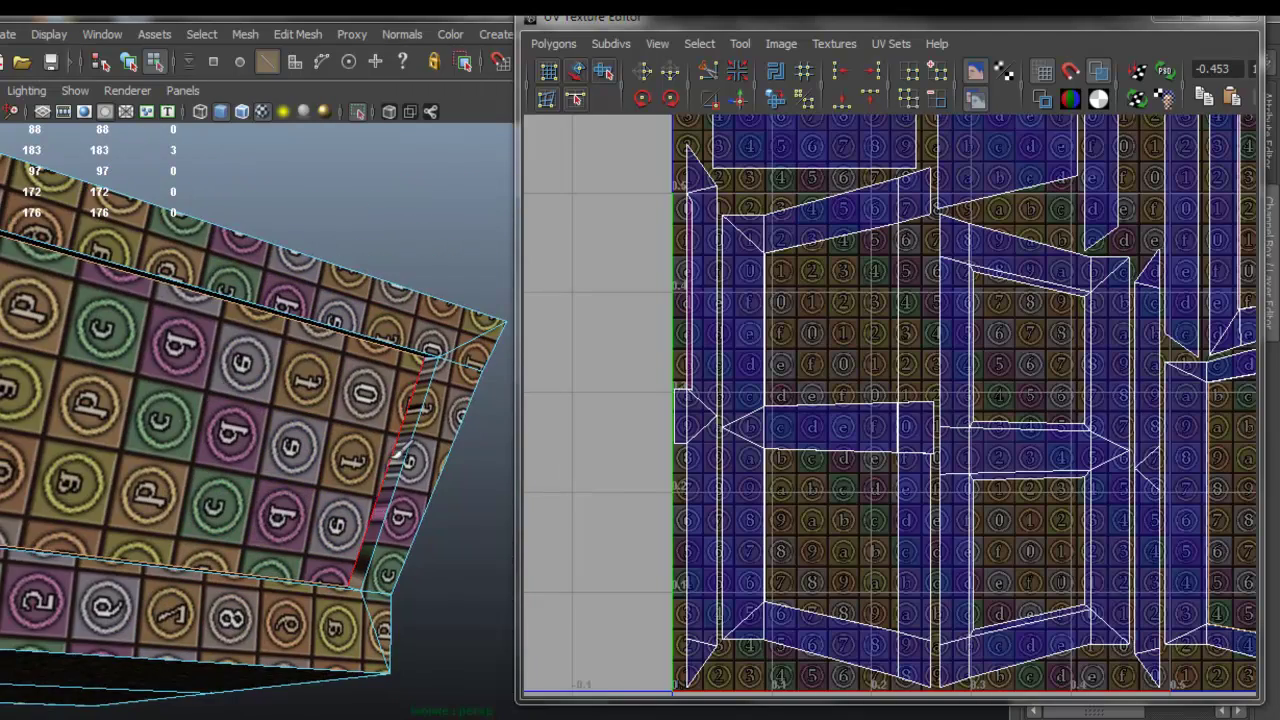
# Convert the side recess's edges to UVs and keep only the four inner corner UVs of its frame shell selected
pyautogui.scroll(-1, 964, 374)
pyautogui.keyDown('ctrl'); pyautogui.moveTo(961, 284); pyautogui.dragTo(998, 288, button='right'); pyautogui.keyUp('ctrl')
pyautogui.scroll(-3, 1003, 319)
pyautogui.keyDown('alt'); pyautogui.moveTo(1014, 284); pyautogui.dragTo(855, 512, button='middle'); pyautogui.keyUp('alt')
pyautogui.scroll(3, 868, 428)
pyautogui.moveTo(843, 366); pyautogui.dragTo(888, 368, button='right')
pyautogui.moveTo(765, 250); pyautogui.dragTo(918, 328)
pyautogui.keyDown('ctrl'); pyautogui.moveTo(777, 450); pyautogui.dragTo(936, 527); pyautogui.keyUp('ctrl')
# Scale the side frame shell's four inner corner UVs inward to give the recess walls texture space
pyautogui.scroll(-3, 897, 512)
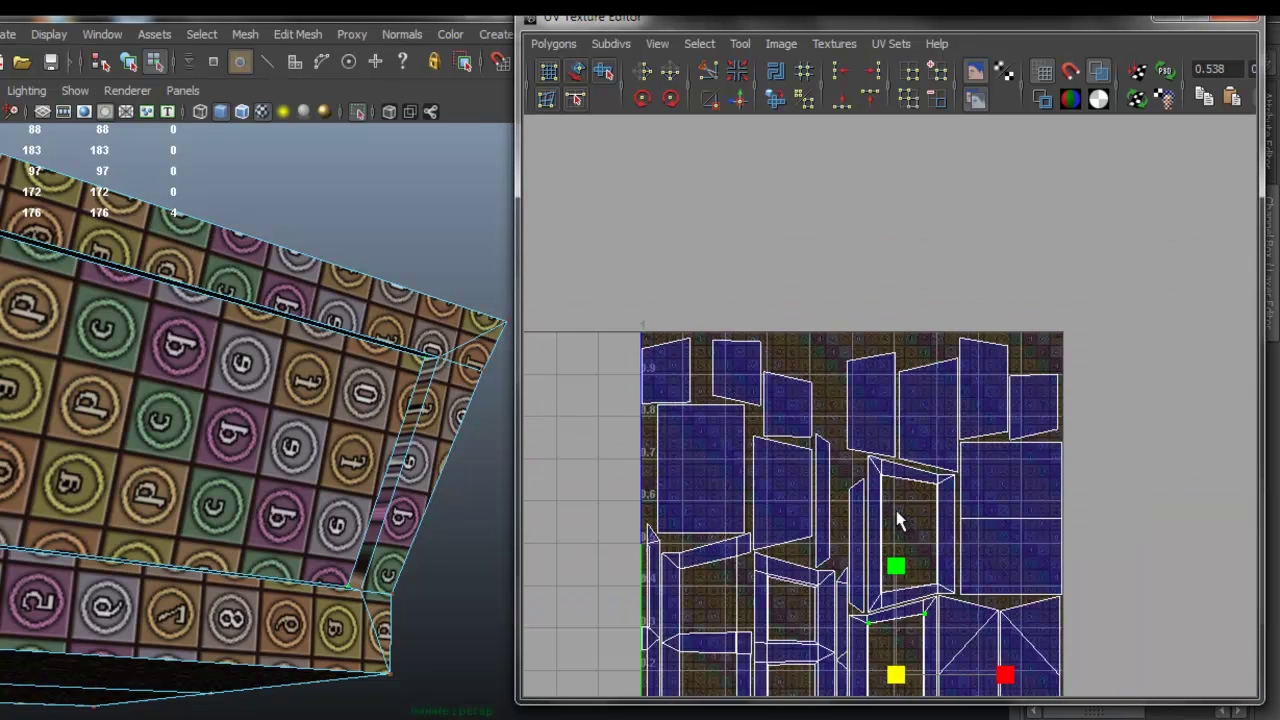
pyautogui.keyDown('alt'); pyautogui.moveTo(897, 510); pyautogui.dragTo(848, 306, button='middle'); pyautogui.keyUp('alt')
pyautogui.scroll(3, 823, 483)
pyautogui.keyDown('alt'); pyautogui.moveTo(830, 485); pyautogui.dragTo(894, 328, button='middle'); pyautogui.keyUp('alt')
pyautogui.scroll(2, 882, 414)
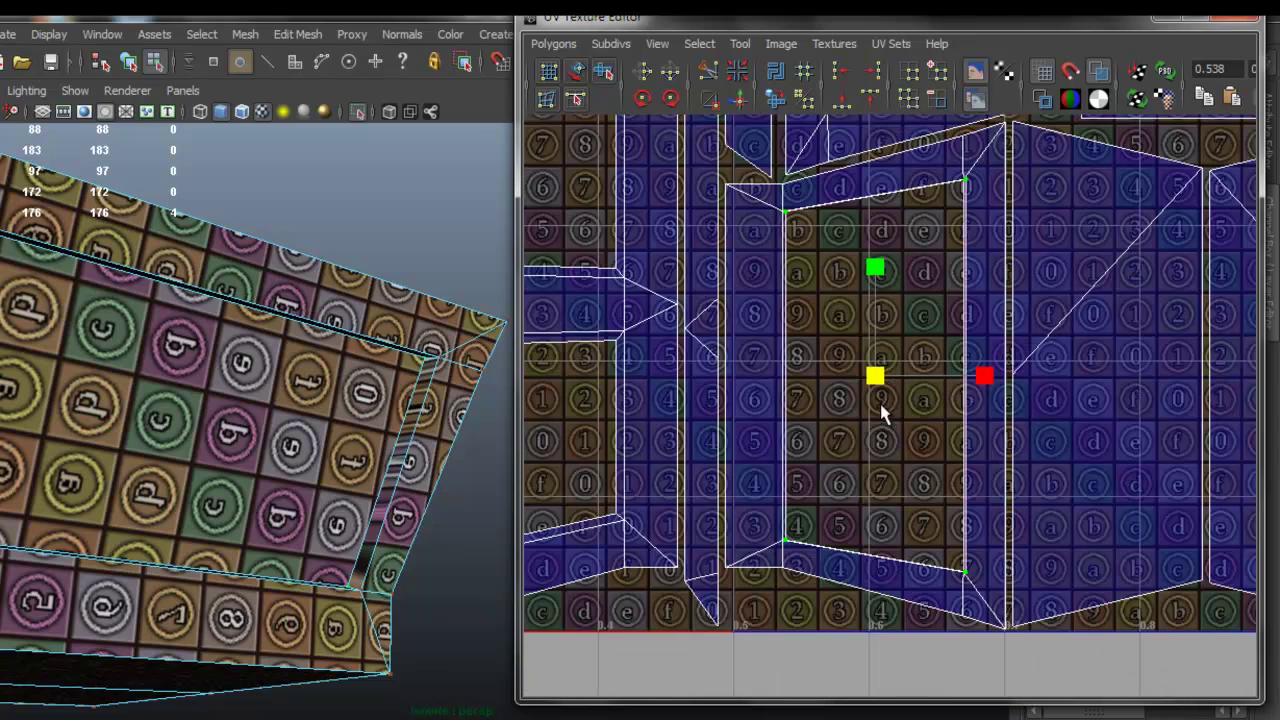
pyautogui.moveTo(875, 378); pyautogui.dragTo(860, 383)
# Switch to edge selection and select the inner recess edges of the panel beside the opposite long side's centre strip
pyautogui.scroll(-4, 825, 370)
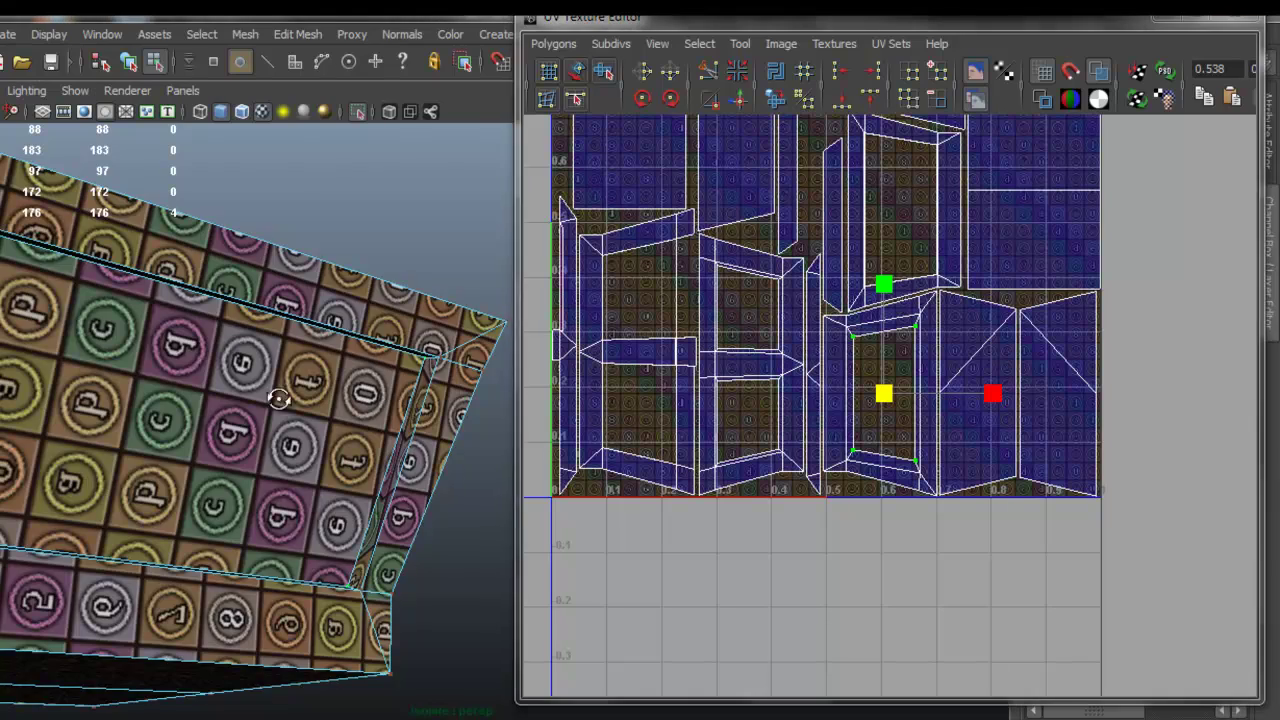
pyautogui.keyDown('alt'); pyautogui.moveTo(277, 386); pyautogui.dragTo(349, 397); pyautogui.keyUp('alt')
pyautogui.keyDown('alt'); pyautogui.moveTo(349, 397); pyautogui.dragTo(286, 423, button='right'); pyautogui.keyUp('alt')
pyautogui.keyDown('alt'); pyautogui.moveTo(286, 423); pyautogui.dragTo(264, 310, button='middle'); pyautogui.keyUp('alt')
pyautogui.keyDown('alt'); pyautogui.moveTo(264, 310); pyautogui.dragTo(250, 392, button='right'); pyautogui.keyUp('alt')
pyautogui.keyDown('alt'); pyautogui.moveTo(264, 348); pyautogui.dragTo(180, 366); pyautogui.keyUp('alt')
pyautogui.keyDown('alt'); pyautogui.moveTo(144, 378); pyautogui.dragTo(304, 368, button='middle'); pyautogui.keyUp('alt')
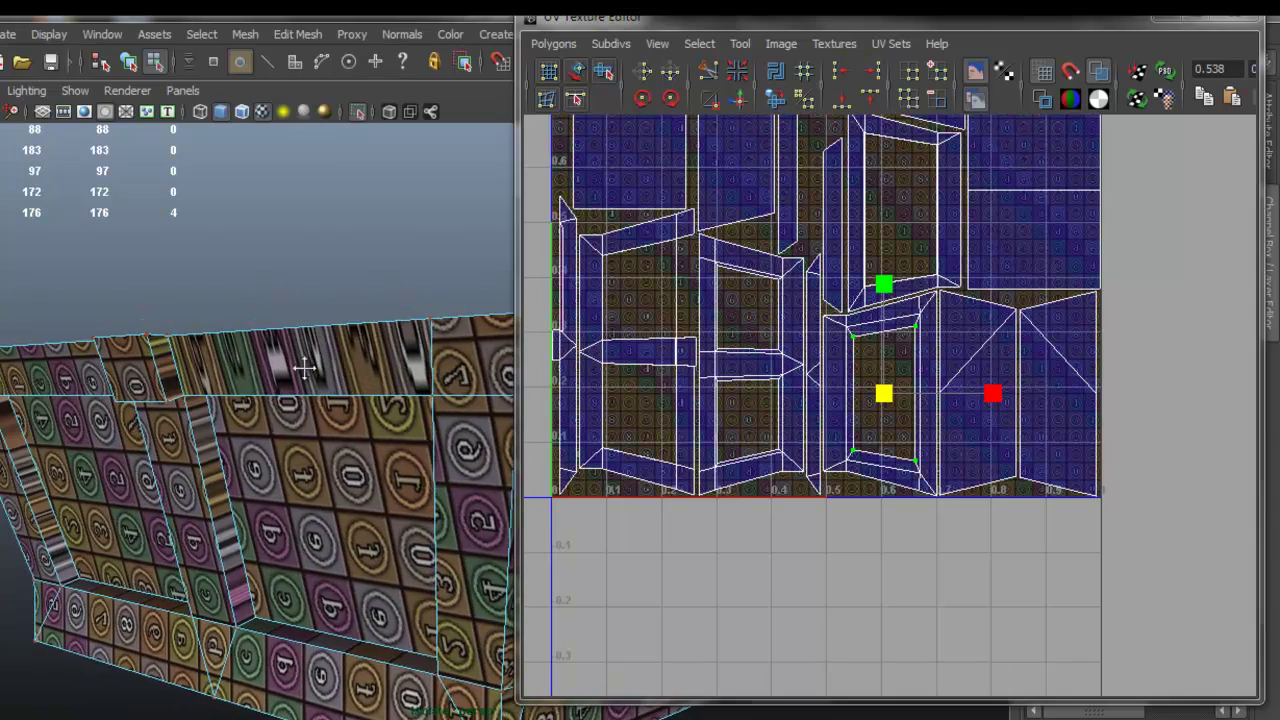
pyautogui.keyDown('alt'); pyautogui.moveTo(240, 440); pyautogui.dragTo(361, 391); pyautogui.keyUp('alt')
pyautogui.keyDown('alt'); pyautogui.moveTo(340, 371); pyautogui.dragTo(275, 378, button='middle'); pyautogui.keyUp('alt')
pyautogui.keyDown('alt'); pyautogui.moveTo(275, 378); pyautogui.dragTo(257, 333); pyautogui.keyUp('alt')
pyautogui.moveTo(231, 256); pyautogui.dragTo(229, 207, button='right')
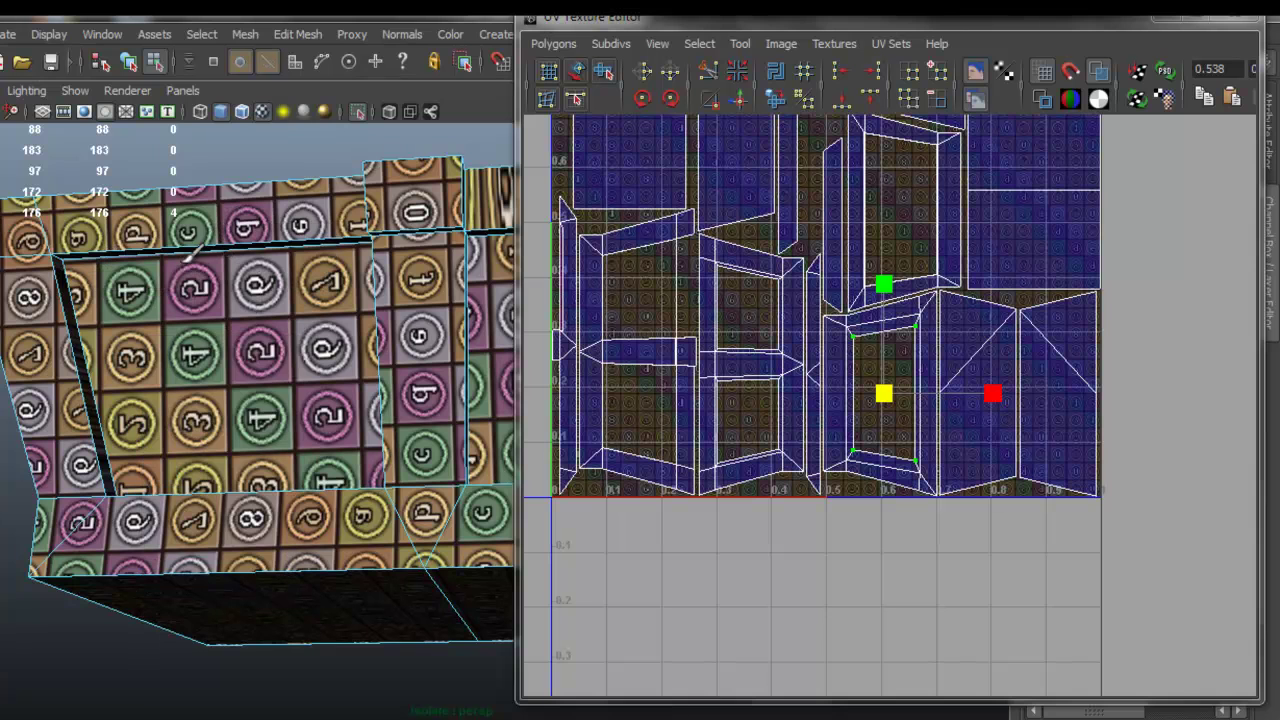
pyautogui.click(172, 252)
pyautogui.keyDown('shift'); pyautogui.click(88, 334); pyautogui.keyUp('shift')
pyautogui.keyDown('alt'); pyautogui.moveTo(354, 388); pyautogui.dragTo(400, 413); pyautogui.keyUp('alt')
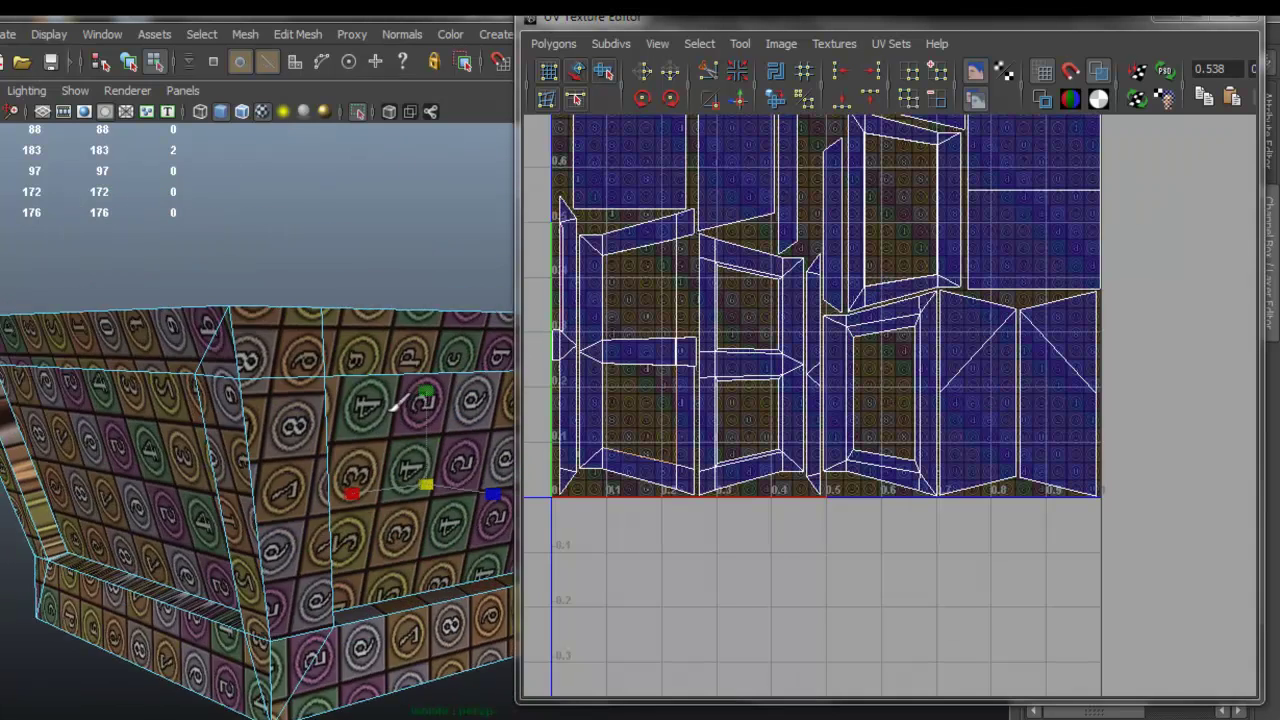
pyautogui.keyDown('alt'); pyautogui.moveTo(404, 406); pyautogui.dragTo(337, 374, button='middle'); pyautogui.keyUp('alt')
pyautogui.keyDown('alt'); pyautogui.moveTo(337, 374); pyautogui.dragTo(388, 372, button='right'); pyautogui.keyUp('alt')
pyautogui.keyDown('shift'); pyautogui.click(362, 372); pyautogui.keyUp('shift')
pyautogui.keyDown('shift'); pyautogui.click(297, 500); pyautogui.keyUp('shift')
# Convert these recess edges to UVs and deselect the panel face's corners, keeping the frame shell's four inner corner UVs
pyautogui.keyDown('ctrl'); pyautogui.moveTo(765, 348); pyautogui.dragTo(735, 352, button='right'); pyautogui.keyUp('ctrl')
pyautogui.keyDown('alt'); pyautogui.moveTo(749, 283); pyautogui.dragTo(746, 373, button='middle'); pyautogui.keyUp('alt')
pyautogui.keyDown('alt'); pyautogui.moveTo(747, 300); pyautogui.dragTo(812, 218, button='right'); pyautogui.keyUp('alt')
pyautogui.keyDown('ctrl'); pyautogui.moveTo(709, 192); pyautogui.dragTo(804, 308); pyautogui.keyUp('ctrl')
pyautogui.keyDown('alt'); pyautogui.moveTo(768, 451); pyautogui.dragTo(878, 333, button='middle'); pyautogui.keyUp('alt')
pyautogui.scroll(5, 806, 390)
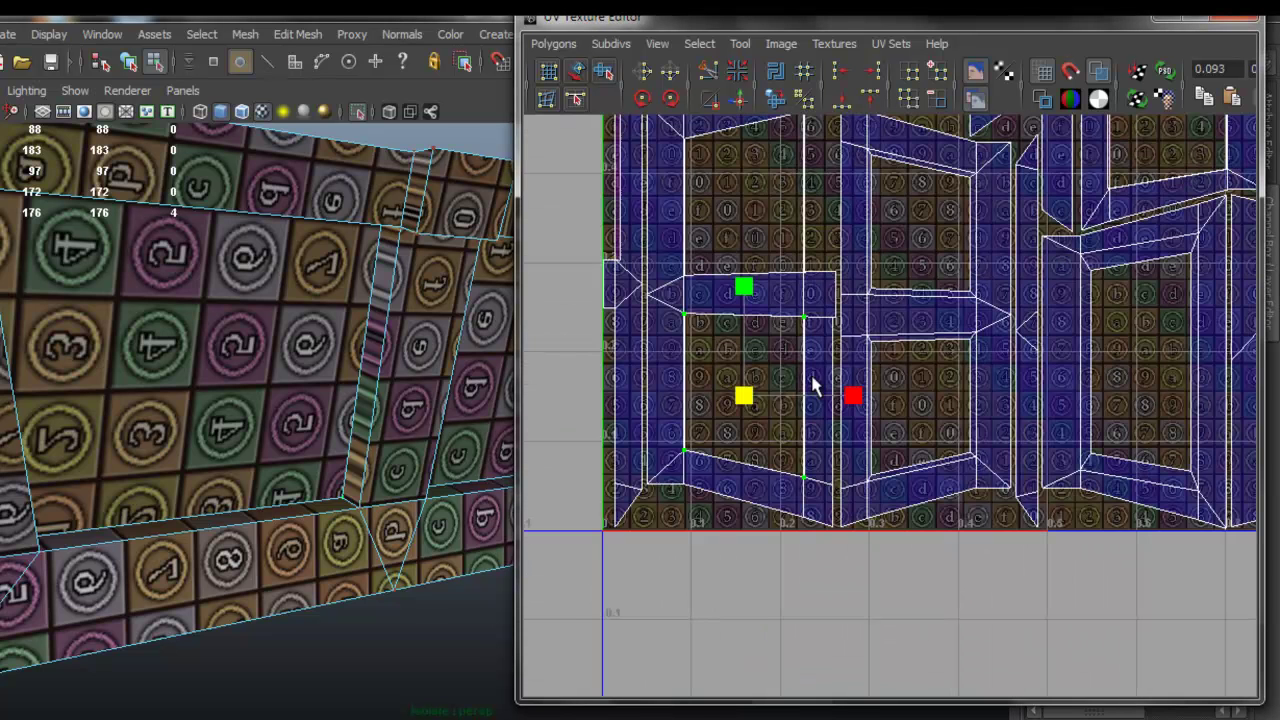
# Scale the four selected inner corner UVs of this panel's frame shell inward to give its recess walls texture space
pyautogui.moveTo(744, 398); pyautogui.dragTo(720, 394)
pyautogui.keyDown('alt'); pyautogui.moveTo(330, 388); pyautogui.dragTo(144, 415, button='middle'); pyautogui.keyUp('alt')
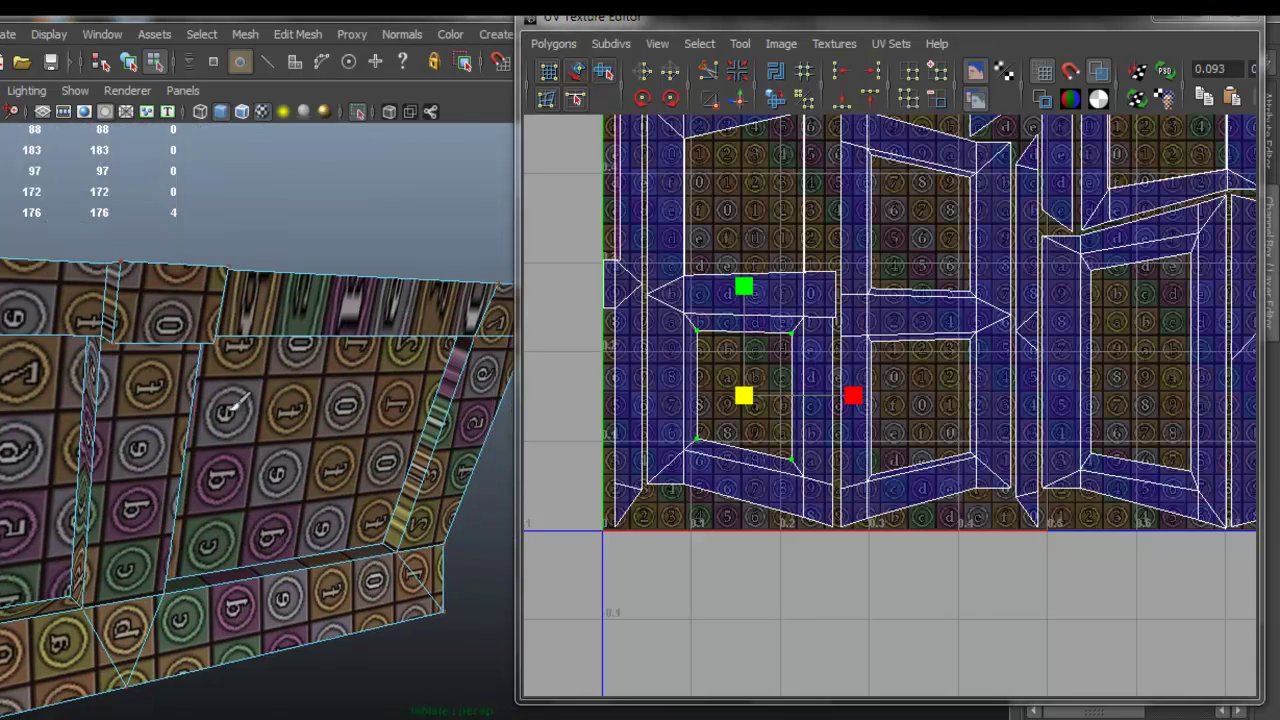
# Switch to edge selection and select the four inner edges of the neighbouring panel recess, beneath the stretched rim strip
pyautogui.keyDown('alt'); pyautogui.moveTo(313, 411); pyautogui.dragTo(317, 385); pyautogui.keyUp('alt')
pyautogui.moveTo(331, 358); pyautogui.dragTo(333, 306, button='right')
pyautogui.click(440, 388)
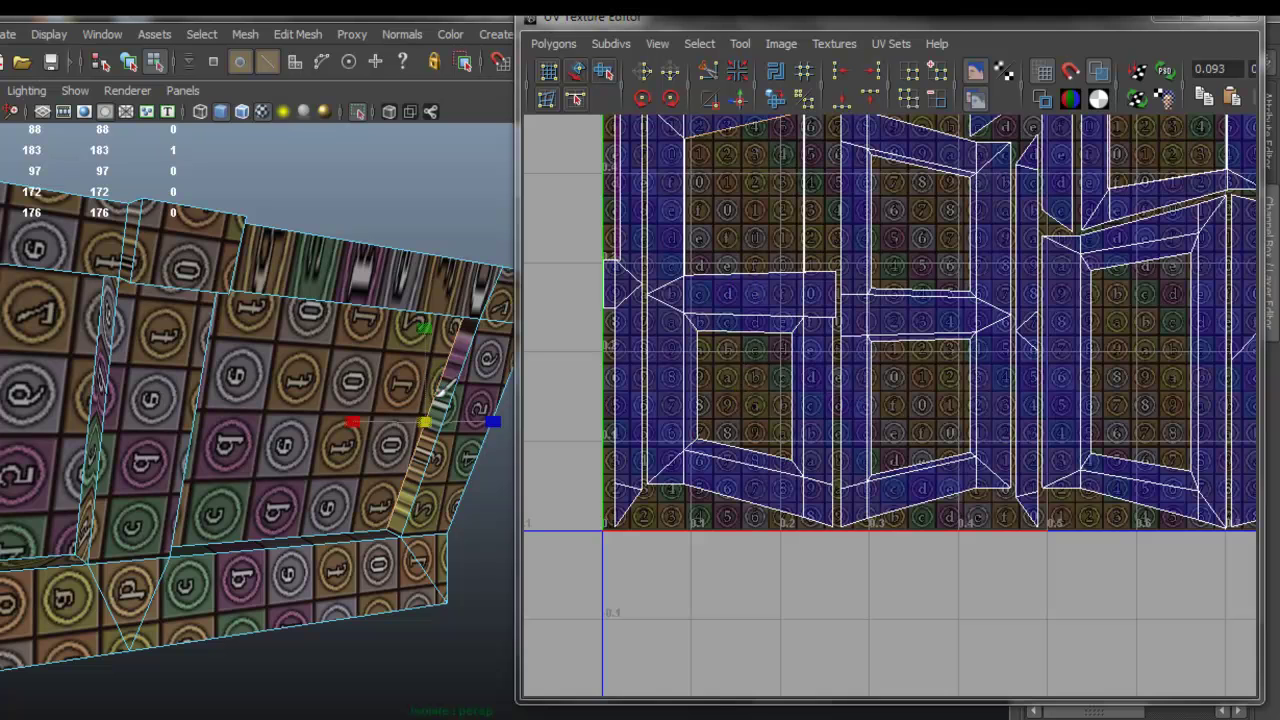
pyautogui.keyDown('shift'); pyautogui.click(322, 533); pyautogui.keyUp('shift')
pyautogui.keyDown('alt'); pyautogui.moveTo(155, 415); pyautogui.dragTo(89, 398); pyautogui.keyUp('alt')
pyautogui.keyDown('alt'); pyautogui.moveTo(80, 397); pyautogui.dragTo(188, 390, button='middle'); pyautogui.keyUp('alt')
pyautogui.keyDown('alt'); pyautogui.moveTo(188, 390); pyautogui.dragTo(146, 370); pyautogui.keyUp('alt')
pyautogui.keyDown('shift'); pyautogui.click(167, 363); pyautogui.keyUp('shift')
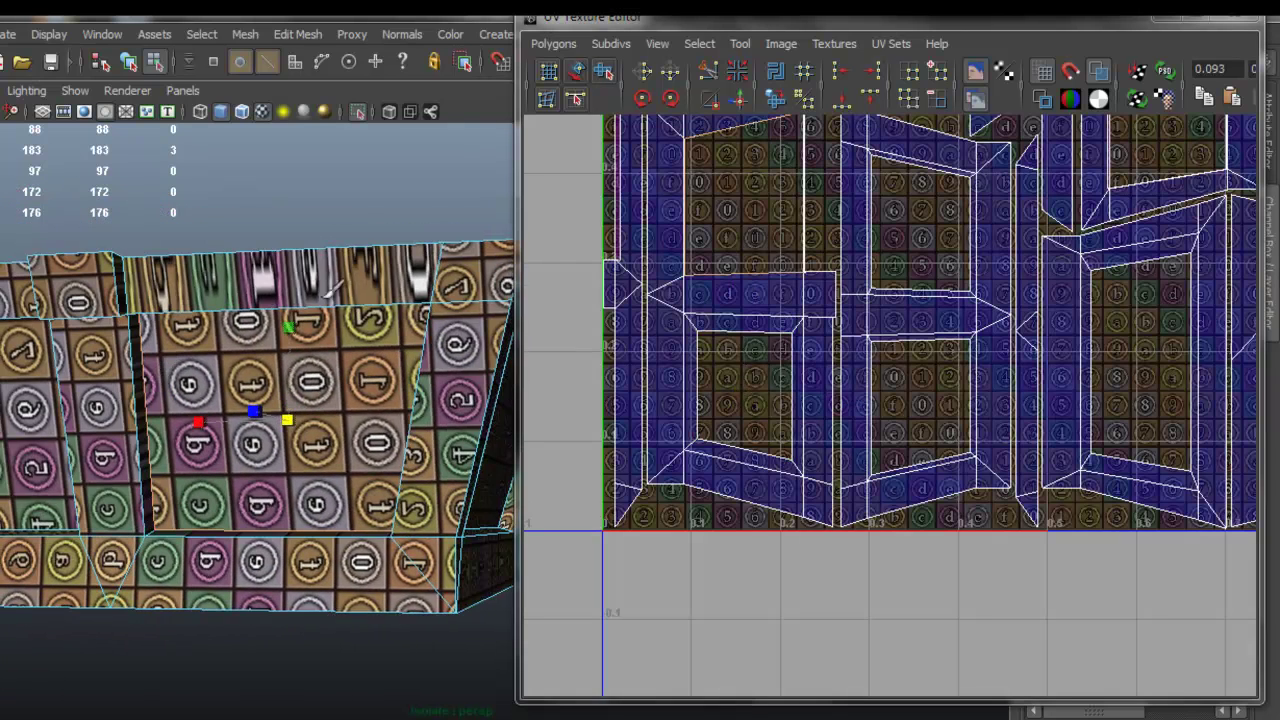
pyautogui.keyDown('alt'); pyautogui.moveTo(304, 303); pyautogui.dragTo(372, 252); pyautogui.keyUp('alt')
pyautogui.keyDown('shift'); pyautogui.click(424, 259); pyautogui.keyUp('shift')
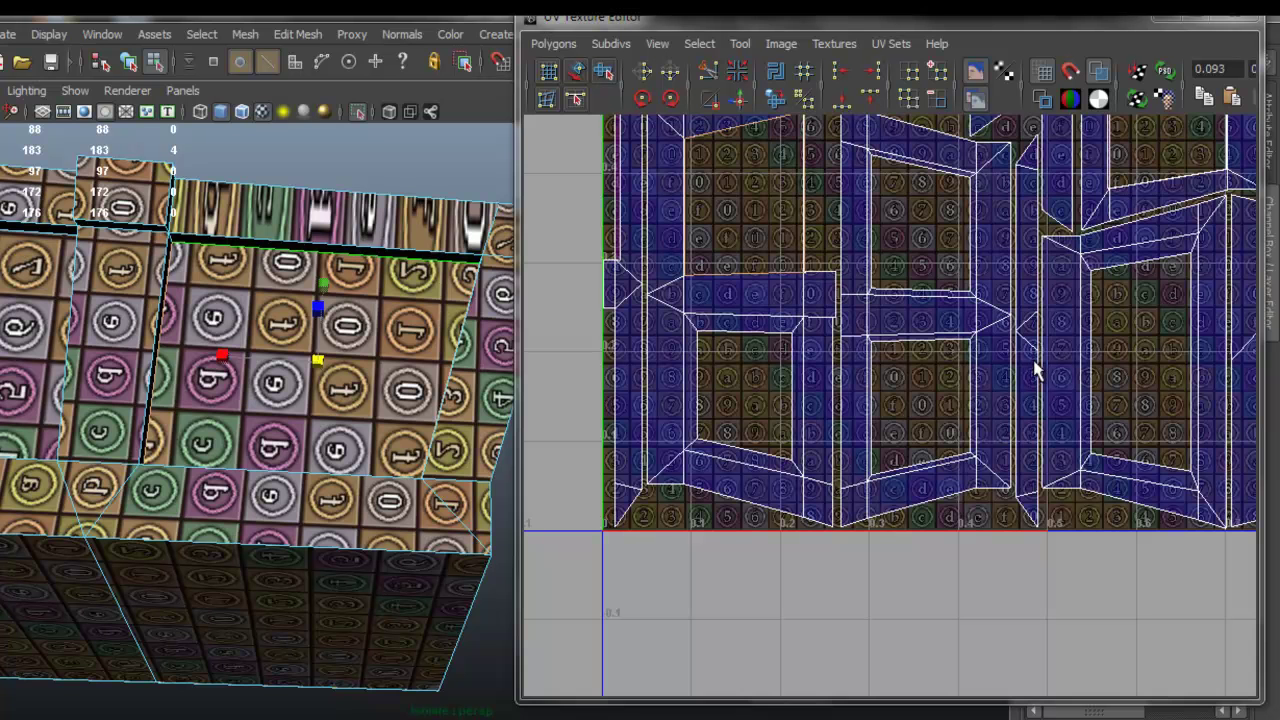
# Convert the selected recess edges to UVs and keep only the four inner corner UVs of the upper frame shell
pyautogui.keyDown('ctrl'); pyautogui.moveTo(885, 343); pyautogui.dragTo(930, 344, button='right'); pyautogui.keyUp('ctrl')
pyautogui.scroll(-4, 900, 298)
pyautogui.keyDown('alt'); pyautogui.moveTo(892, 282); pyautogui.dragTo(905, 442, button='middle'); pyautogui.keyUp('alt')
pyautogui.moveTo(829, 252); pyautogui.dragTo(884, 258, button='right')
pyautogui.moveTo(717, 132); pyautogui.dragTo(836, 246)
pyautogui.scroll(3, 830, 480)
pyautogui.keyDown('alt'); pyautogui.moveTo(771, 446); pyautogui.dragTo(853, 313, button='middle'); pyautogui.keyUp('alt')
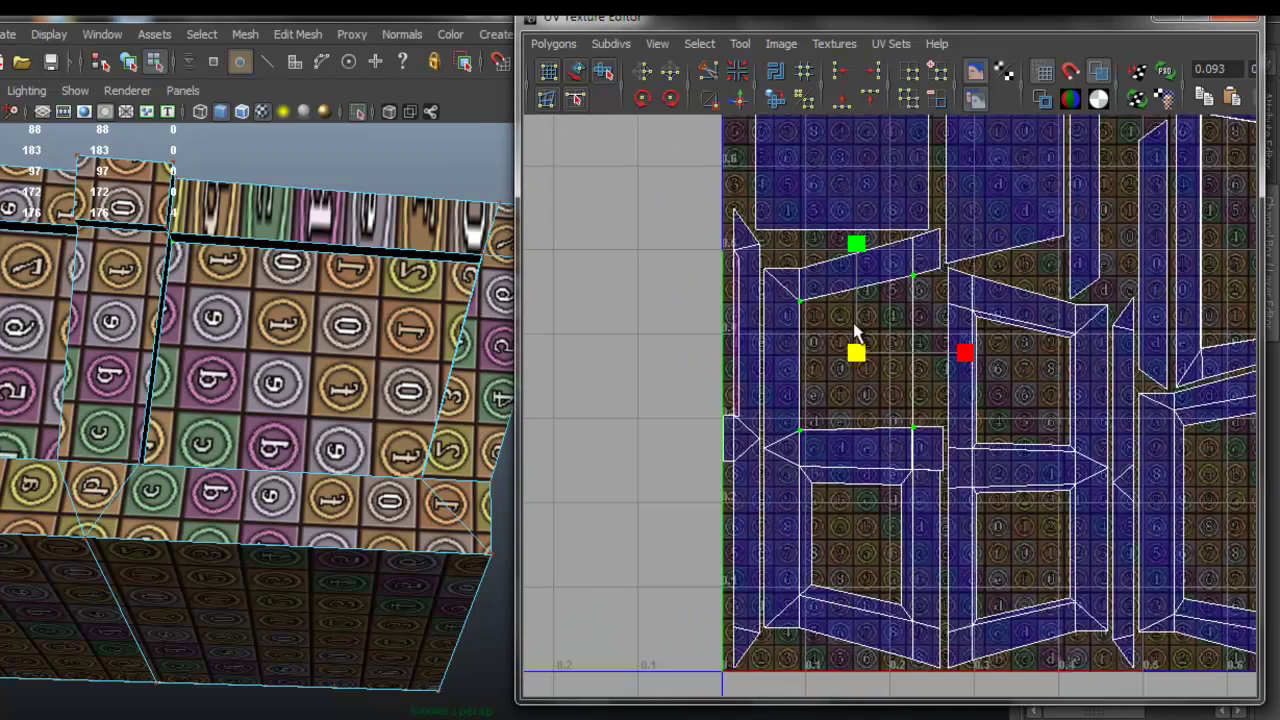
# Scale the upper frame shell's four inner corner UVs inward to texture its recess walls
pyautogui.scroll(3, 838, 376)
pyautogui.moveTo(831, 318); pyautogui.dragTo(815, 330)
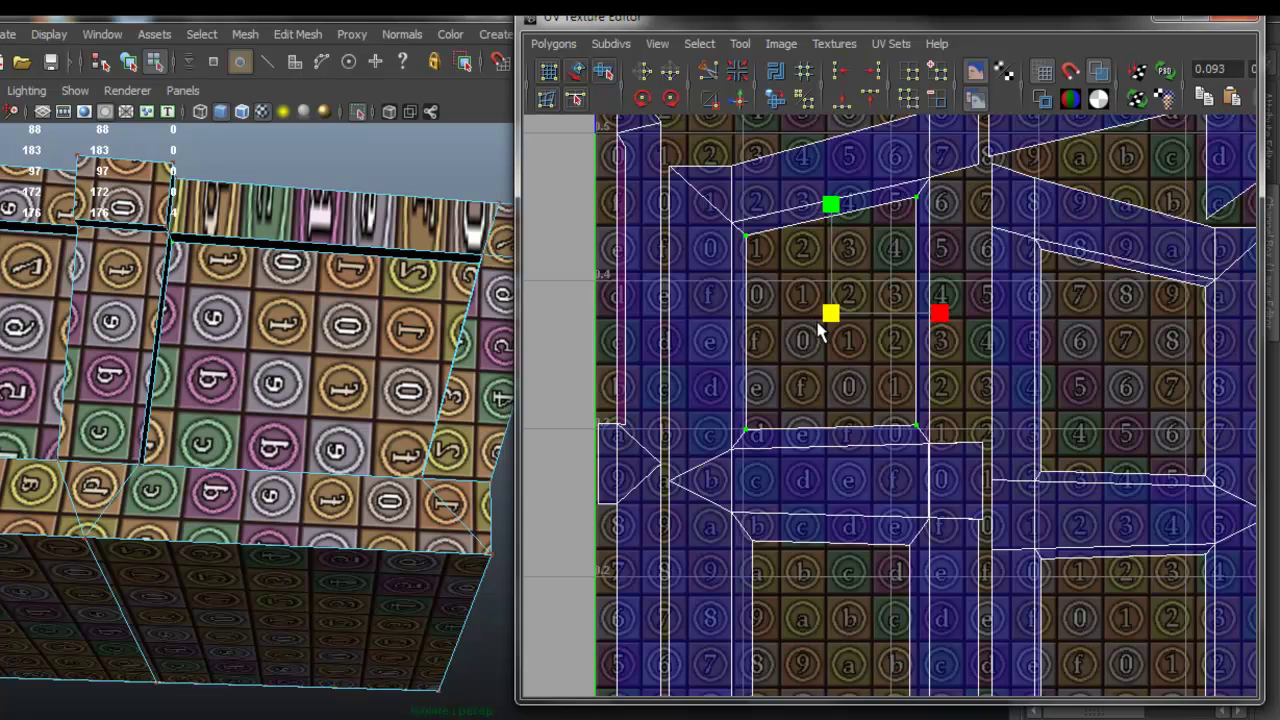
pyautogui.scroll(-3, 847, 379)
# Switch to edge selection and select the inner recess edges of the wide panel around the chest's corner
pyautogui.keyDown('alt'); pyautogui.moveTo(362, 378); pyautogui.dragTo(200, 405, button='right'); pyautogui.keyUp('alt')
pyautogui.keyDown('alt'); pyautogui.moveTo(157, 400); pyautogui.dragTo(333, 445); pyautogui.keyUp('alt')
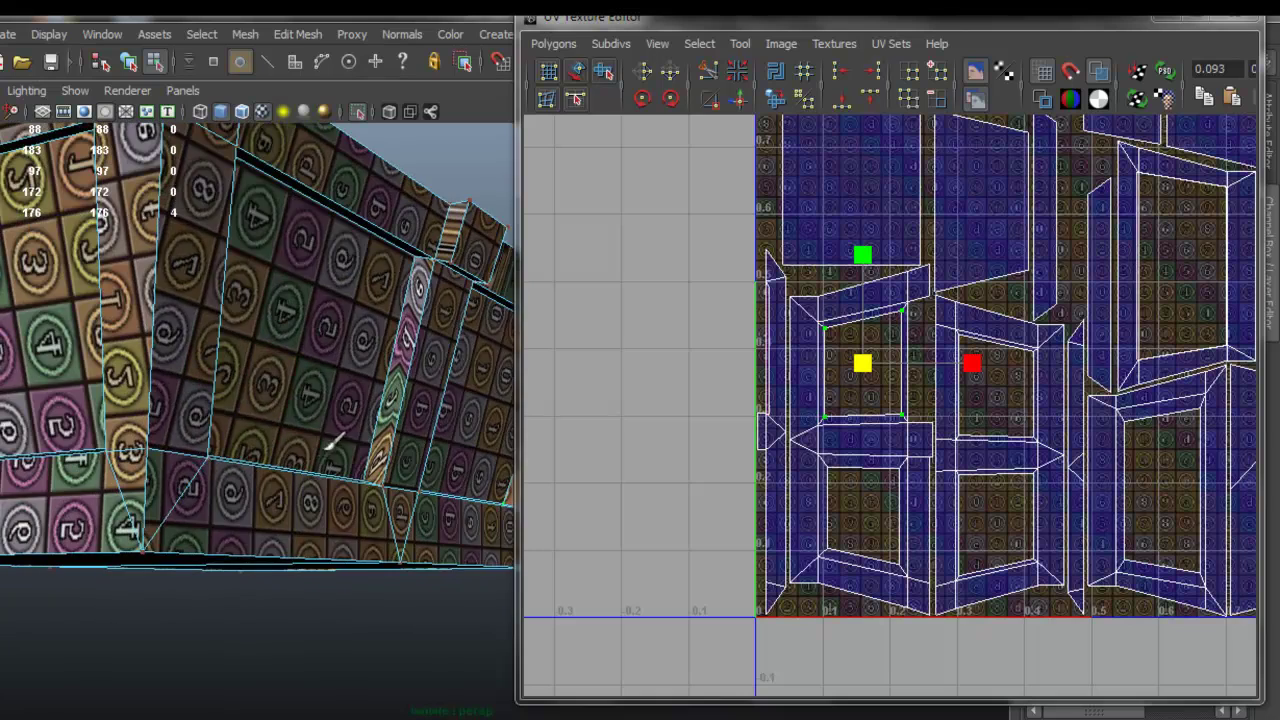
pyautogui.keyDown('alt'); pyautogui.moveTo(227, 371); pyautogui.dragTo(405, 446); pyautogui.keyUp('alt')
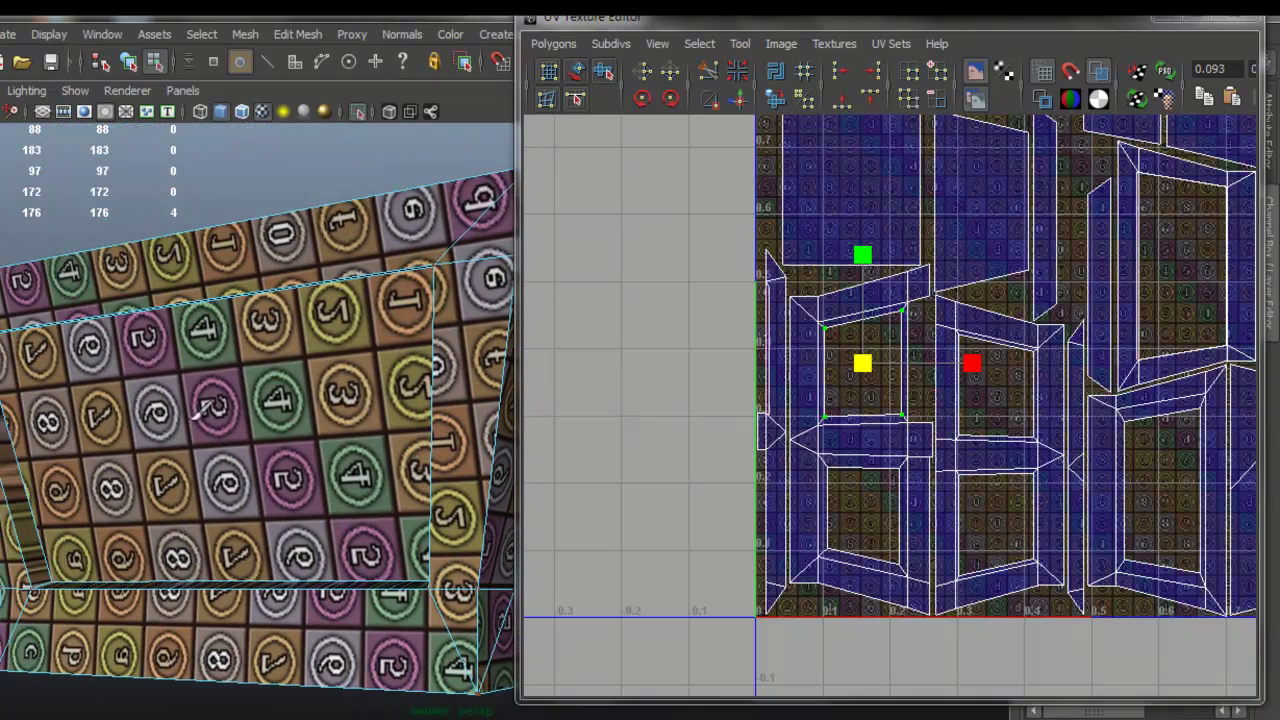
pyautogui.moveTo(134, 401); pyautogui.dragTo(131, 348, button='right')
pyautogui.click(10, 428)
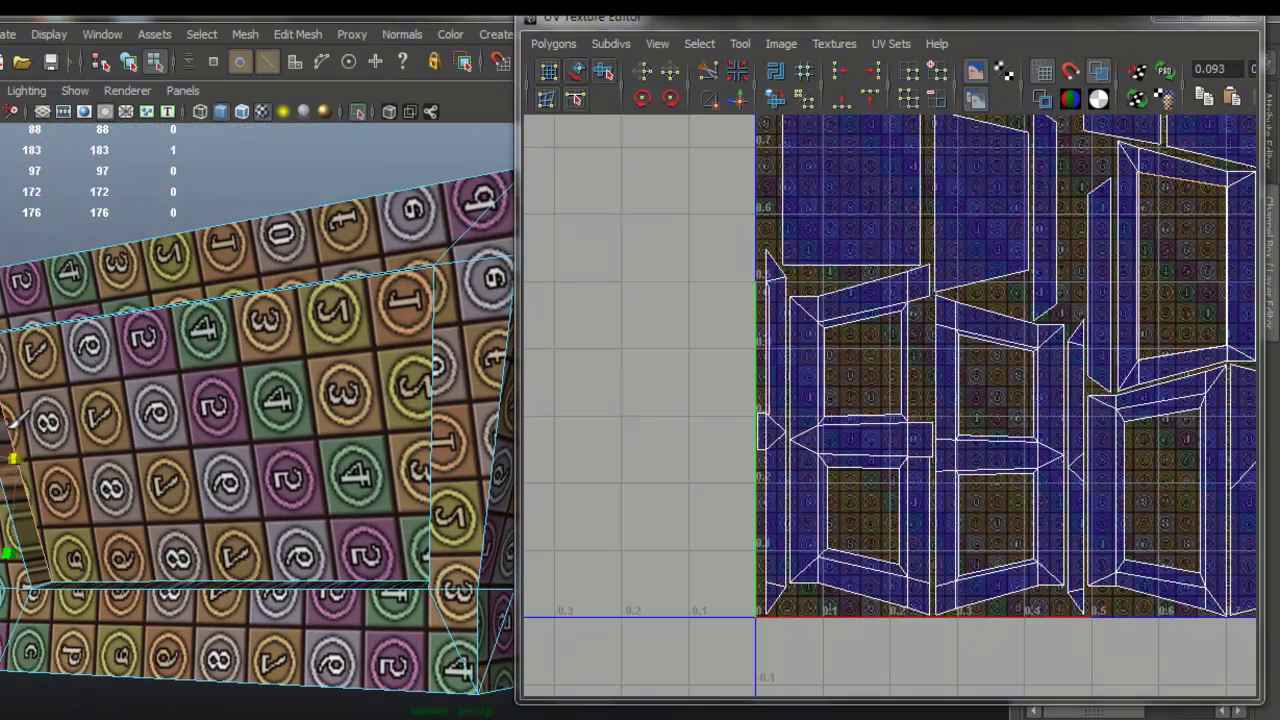
pyautogui.keyDown('alt'); pyautogui.moveTo(300, 357); pyautogui.dragTo(329, 294); pyautogui.keyUp('alt')
pyautogui.keyDown('alt'); pyautogui.moveTo(380, 289); pyautogui.dragTo(190, 420, button='middle'); pyautogui.keyUp('alt')
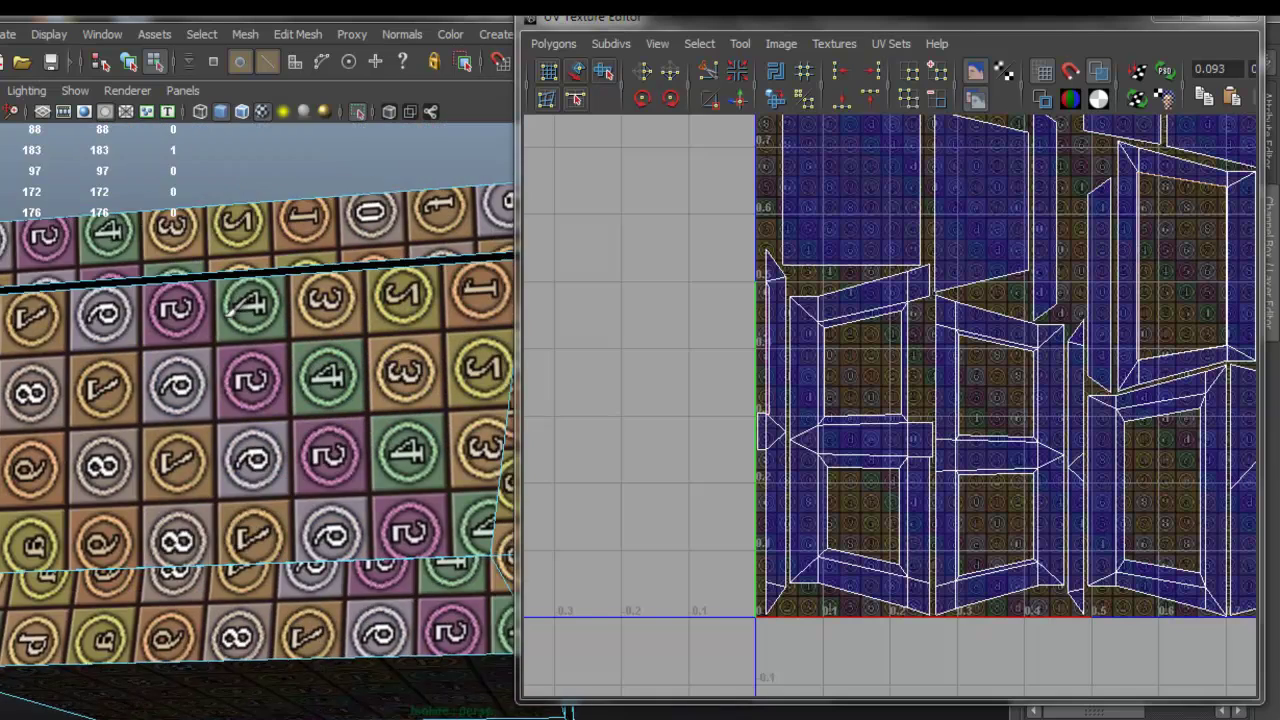
pyautogui.keyDown('alt'); pyautogui.moveTo(190, 420); pyautogui.dragTo(249, 283); pyautogui.keyUp('alt')
pyautogui.keyDown('alt'); pyautogui.moveTo(196, 236); pyautogui.dragTo(174, 273, button='middle'); pyautogui.keyUp('alt')
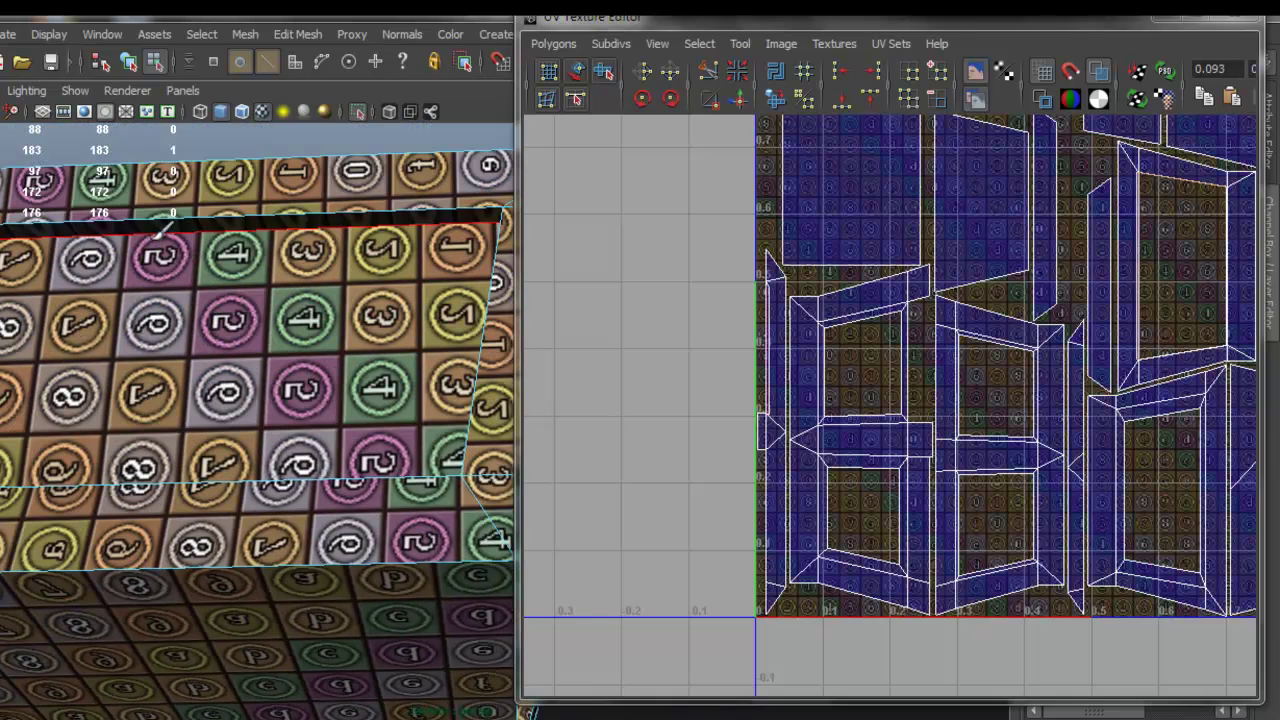
pyautogui.keyDown('shift'); pyautogui.click(164, 226); pyautogui.keyUp('shift')
pyautogui.keyDown('alt'); pyautogui.moveTo(245, 340); pyautogui.dragTo(385, 395); pyautogui.keyUp('alt')
pyautogui.keyDown('alt'); pyautogui.moveTo(385, 395); pyautogui.dragTo(228, 317, button='middle'); pyautogui.keyUp('alt')
pyautogui.keyDown('alt'); pyautogui.moveTo(345, 398); pyautogui.dragTo(438, 483); pyautogui.keyUp('alt')
pyautogui.keyDown('alt'); pyautogui.moveTo(438, 483); pyautogui.dragTo(326, 430, button='middle'); pyautogui.keyUp('alt')
pyautogui.keyDown('alt'); pyautogui.moveTo(326, 430); pyautogui.dragTo(417, 531); pyautogui.keyUp('alt')
pyautogui.keyDown('alt'); pyautogui.moveTo(417, 531); pyautogui.dragTo(375, 467, button='middle'); pyautogui.keyUp('alt')
pyautogui.keyDown('shift'); pyautogui.click(376, 467); pyautogui.keyUp('shift')
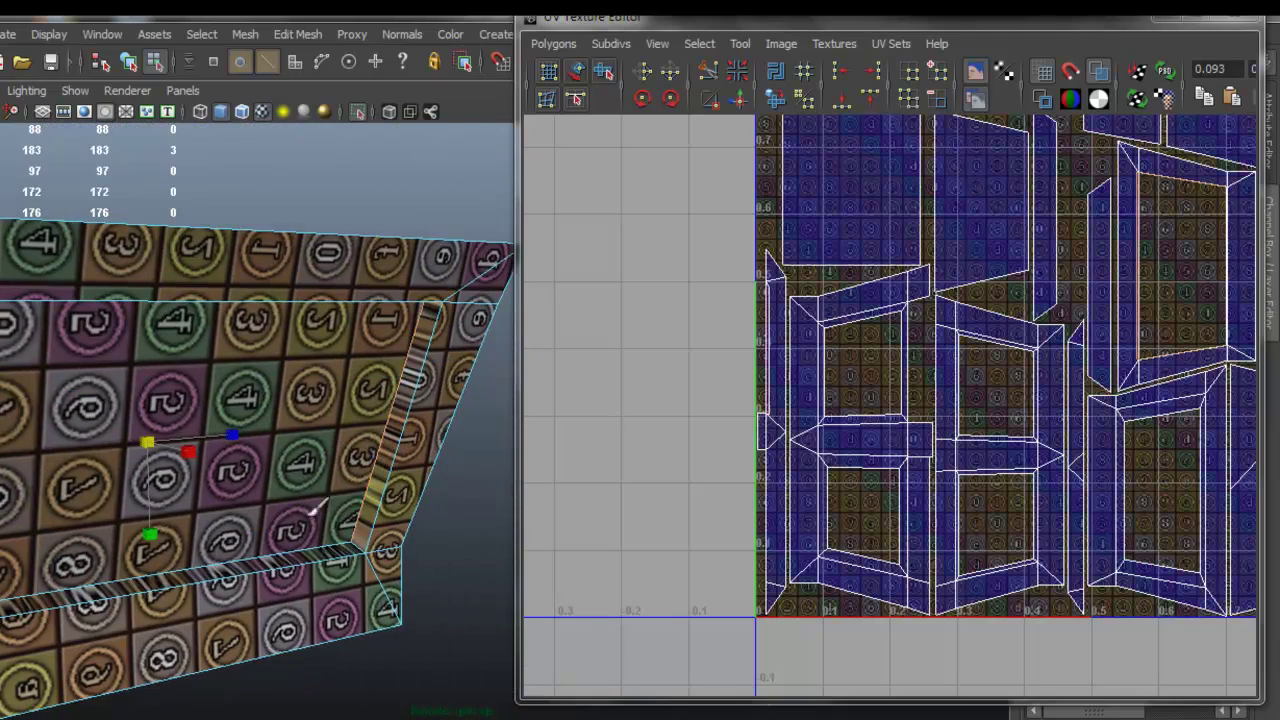
# Convert the wide recess's edges to UVs and deselect the panel face's corners, keeping the frame shell's inner corner UVs
pyautogui.keyDown('ctrl'); pyautogui.moveTo(960, 350); pyautogui.dragTo(1010, 270, button='right'); pyautogui.keyUp('ctrl')
pyautogui.keyDown('alt'); pyautogui.moveTo(1010, 270); pyautogui.dragTo(791, 342, button='middle'); pyautogui.keyUp('alt')
pyautogui.moveTo(802, 283); pyautogui.dragTo(840, 281, button='right')
pyautogui.keyDown('ctrl'); pyautogui.moveTo(817, 221); pyautogui.dragTo(905, 321); pyautogui.keyUp('ctrl')
pyautogui.keyDown('ctrl'); pyautogui.moveTo(871, 198); pyautogui.dragTo(966, 352); pyautogui.keyUp('ctrl')
# Scale the wide panel frame shell's four inner corner UVs inward to make room for the recess walls
pyautogui.keyDown('alt'); pyautogui.moveTo(767, 414); pyautogui.dragTo(778, 441, button='right'); pyautogui.keyUp('alt')
pyautogui.keyDown('alt'); pyautogui.moveTo(778, 441); pyautogui.dragTo(829, 377, button='middle'); pyautogui.keyUp('alt')
pyautogui.moveTo(812, 386); pyautogui.dragTo(797, 389)
# Select the stretched rim face above the panel recess, convert it to UVs and examine its narrow shell in the layout
pyautogui.keyDown('alt'); pyautogui.moveTo(460, 402); pyautogui.dragTo(144, 364); pyautogui.keyUp('alt')
pyautogui.keyDown('alt'); pyautogui.moveTo(221, 349); pyautogui.dragTo(157, 390, button='middle'); pyautogui.keyUp('alt')
pyautogui.keyDown('alt'); pyautogui.moveTo(314, 400); pyautogui.dragTo(358, 355, button='right'); pyautogui.keyUp('alt')
pyautogui.keyDown('alt'); pyautogui.moveTo(358, 355); pyautogui.dragTo(326, 402, button='middle'); pyautogui.keyUp('alt')
pyautogui.keyDown('alt'); pyautogui.moveTo(395, 452); pyautogui.dragTo(535, 416, button='right'); pyautogui.keyUp('alt')
pyautogui.keyDown('alt'); pyautogui.moveTo(190, 368); pyautogui.dragTo(22, 386, button='middle'); pyautogui.keyUp('alt')
pyautogui.keyDown('alt'); pyautogui.moveTo(22, 386); pyautogui.dragTo(103, 405); pyautogui.keyUp('alt')
pyautogui.moveTo(191, 408); pyautogui.dragTo(193, 429, button='right')
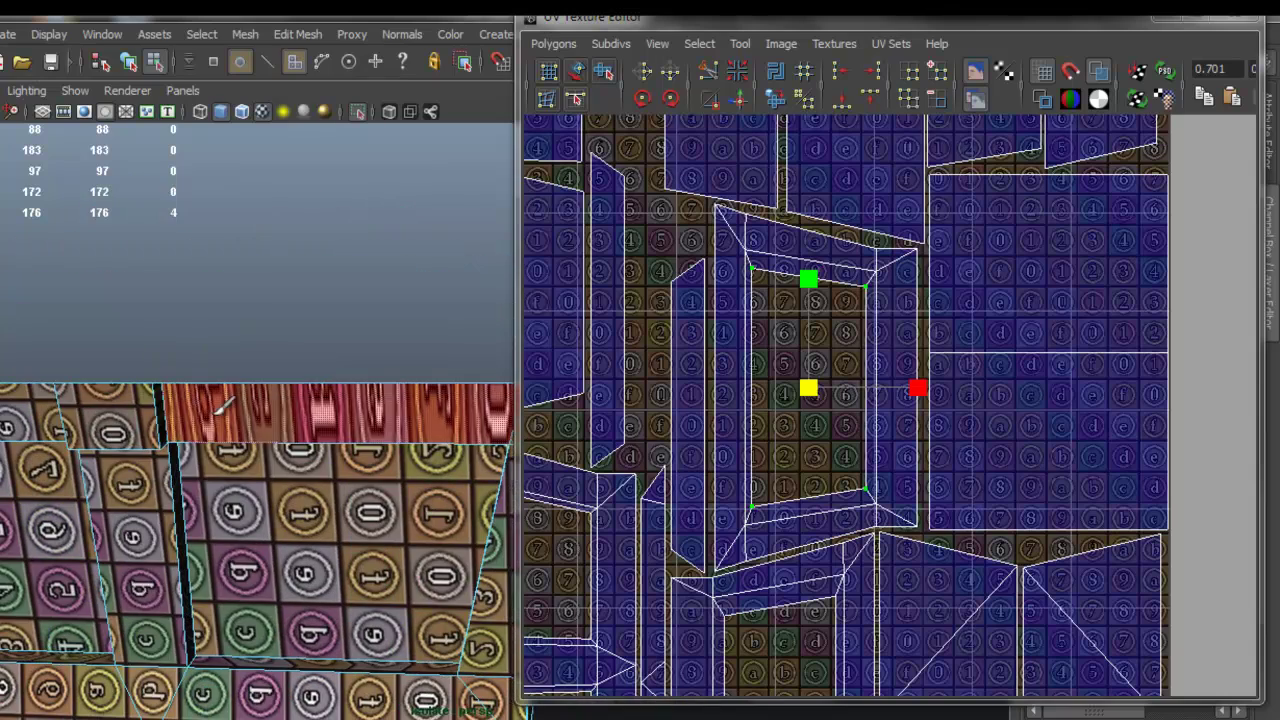
pyautogui.click(212, 415)
pyautogui.press('a')
pyautogui.keyDown('alt'); pyautogui.moveTo(661, 383); pyautogui.dragTo(880, 343, button='middle'); pyautogui.keyUp('alt')
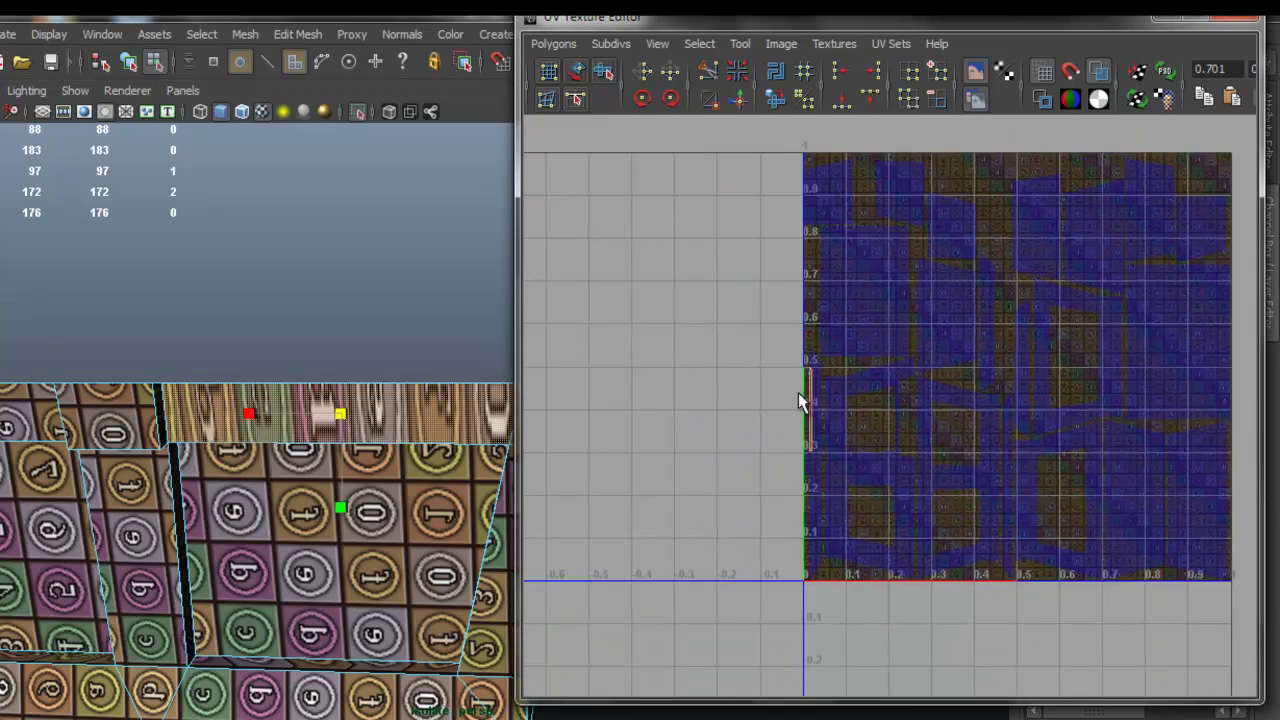
pyautogui.scroll(5, 798, 391)
pyautogui.keyDown('alt'); pyautogui.moveTo(701, 385); pyautogui.dragTo(863, 364, button='middle'); pyautogui.keyUp('alt')
pyautogui.scroll(3, 862, 366)
pyautogui.keyDown('ctrl'); pyautogui.moveTo(791, 308); pyautogui.dragTo(841, 308, button='right'); pyautogui.keyUp('ctrl')
pyautogui.scroll(1, 794, 277)
pyautogui.keyDown('alt'); pyautogui.moveTo(270, 441); pyautogui.dragTo(354, 500); pyautogui.keyUp('alt')
pyautogui.keyDown('alt'); pyautogui.moveTo(157, 394); pyautogui.dragTo(334, 431, button='middle'); pyautogui.keyUp('alt')
pyautogui.keyDown('alt'); pyautogui.moveTo(309, 424); pyautogui.dragTo(371, 327); pyautogui.keyUp('alt')
pyautogui.keyDown('alt'); pyautogui.moveTo(234, 490); pyautogui.dragTo(373, 371, button='middle'); pyautogui.keyUp('alt')
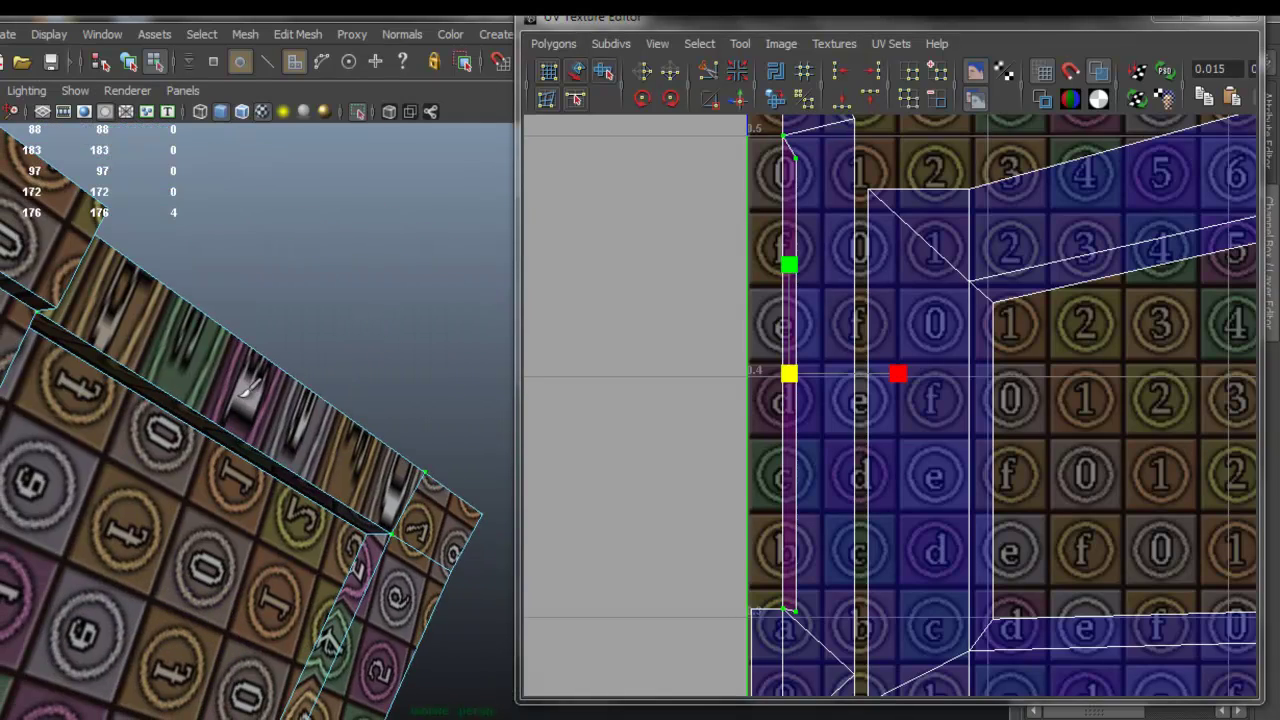
# Reselect the stretched rim face in face mode and apply a planar mapping to it
pyautogui.keyDown('alt'); pyautogui.moveTo(228, 399); pyautogui.dragTo(190, 443); pyautogui.keyUp('alt')
pyautogui.moveTo(187, 378); pyautogui.dragTo(188, 412, button='right')
pyautogui.click(215, 386)
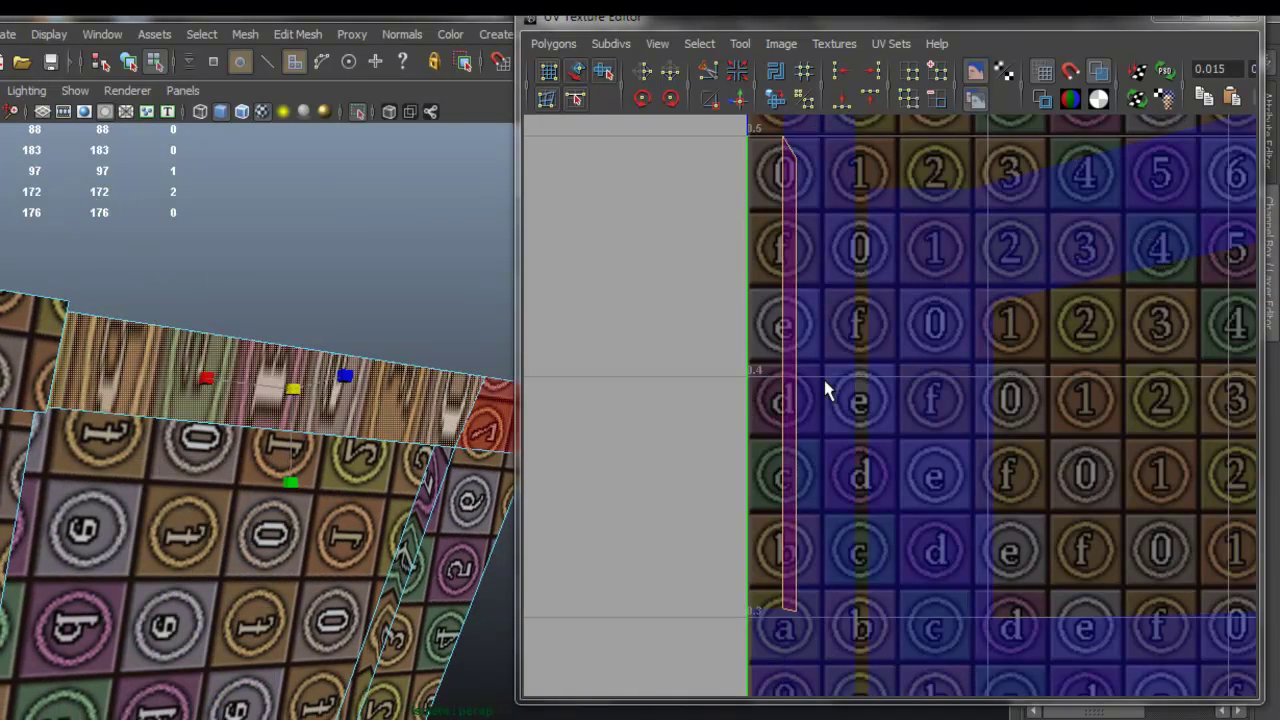
pyautogui.scroll(-3, 850, 363)
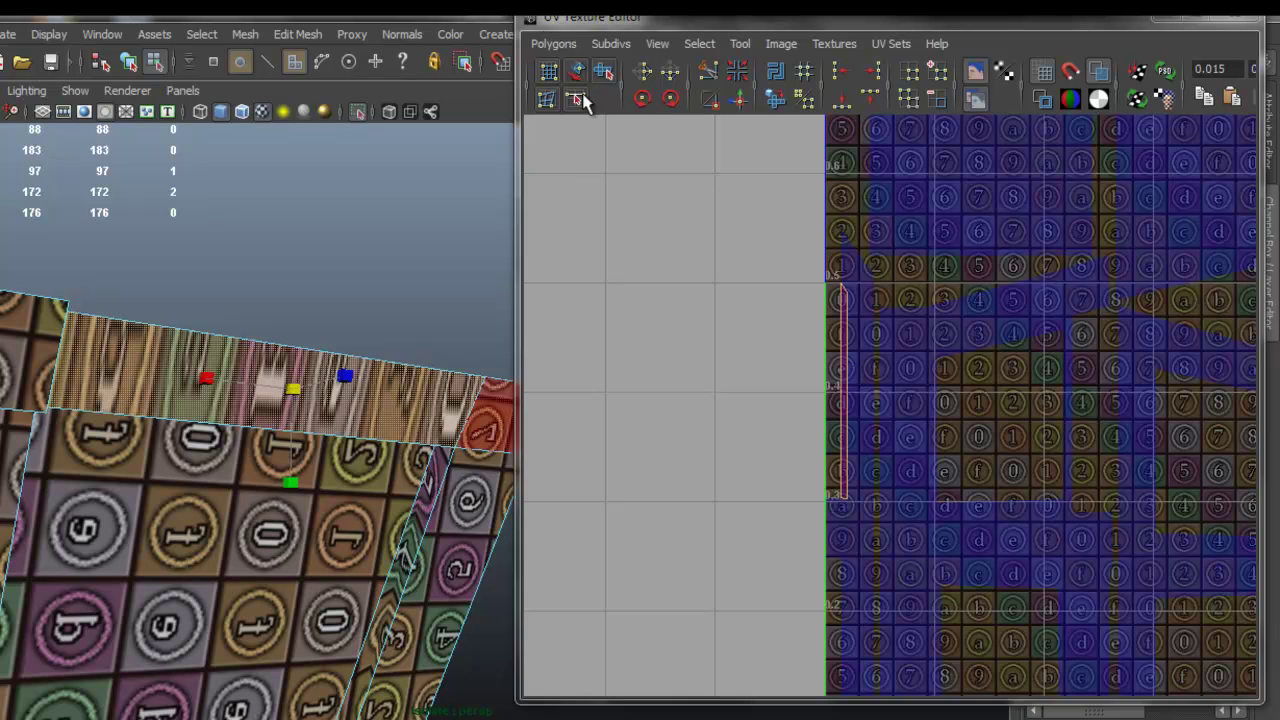
pyautogui.moveTo(579, 4); pyautogui.dragTo(578, 69)
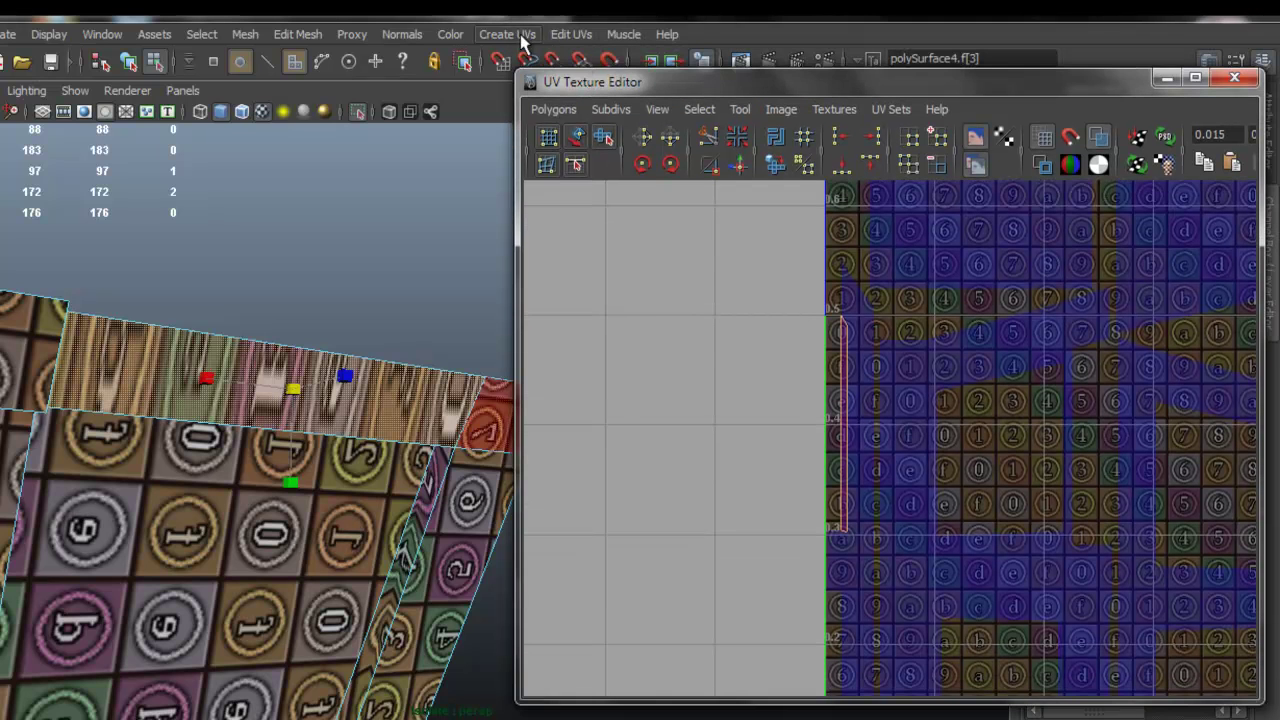
pyautogui.click(522, 38)
pyautogui.click(527, 60)
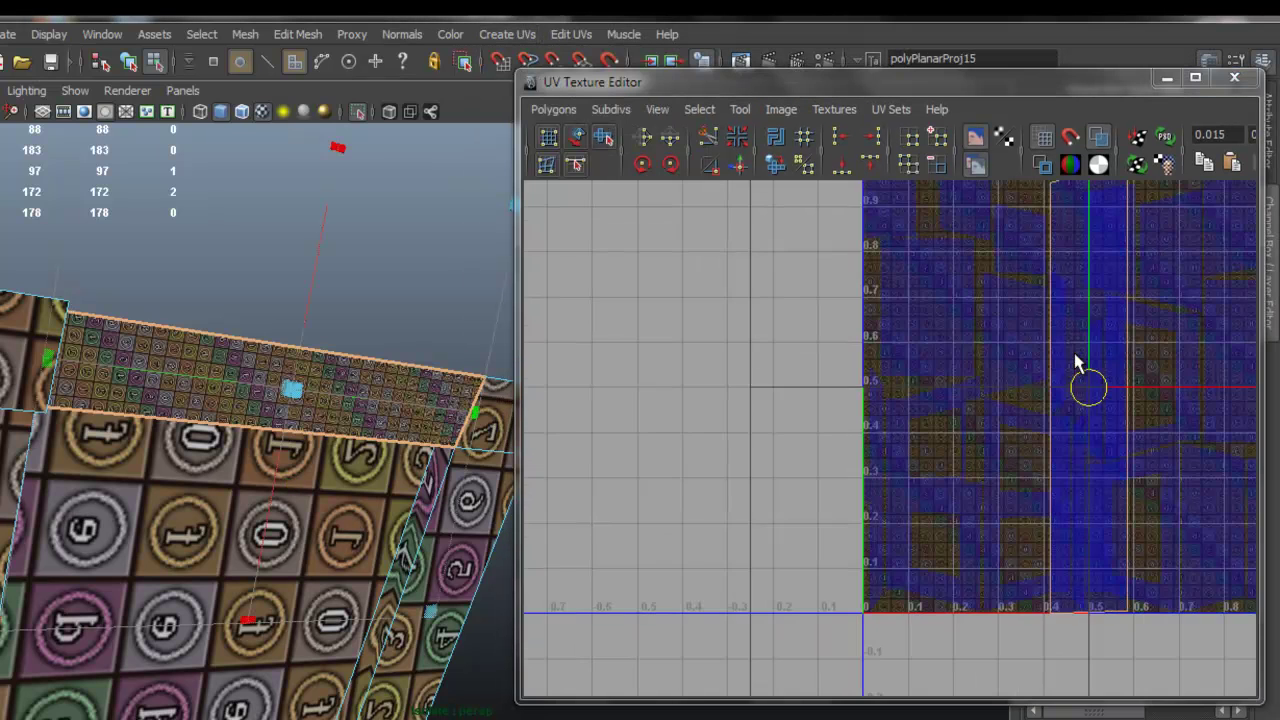
# Move the rim face's new projection out of the texture square into empty UV space
pyautogui.scroll(-3, 1075, 355)
pyautogui.keyDown('alt'); pyautogui.moveTo(1075, 353); pyautogui.dragTo(805, 343, button='middle'); pyautogui.keyUp('alt')
pyautogui.moveTo(887, 398); pyautogui.dragTo(1156, 426)
# Convert the rim face to UVs and scale its shell down until its checker pattern matches the neighbouring faces
pyautogui.keyDown('alt'); pyautogui.moveTo(223, 407); pyautogui.dragTo(310, 415); pyautogui.keyUp('alt')
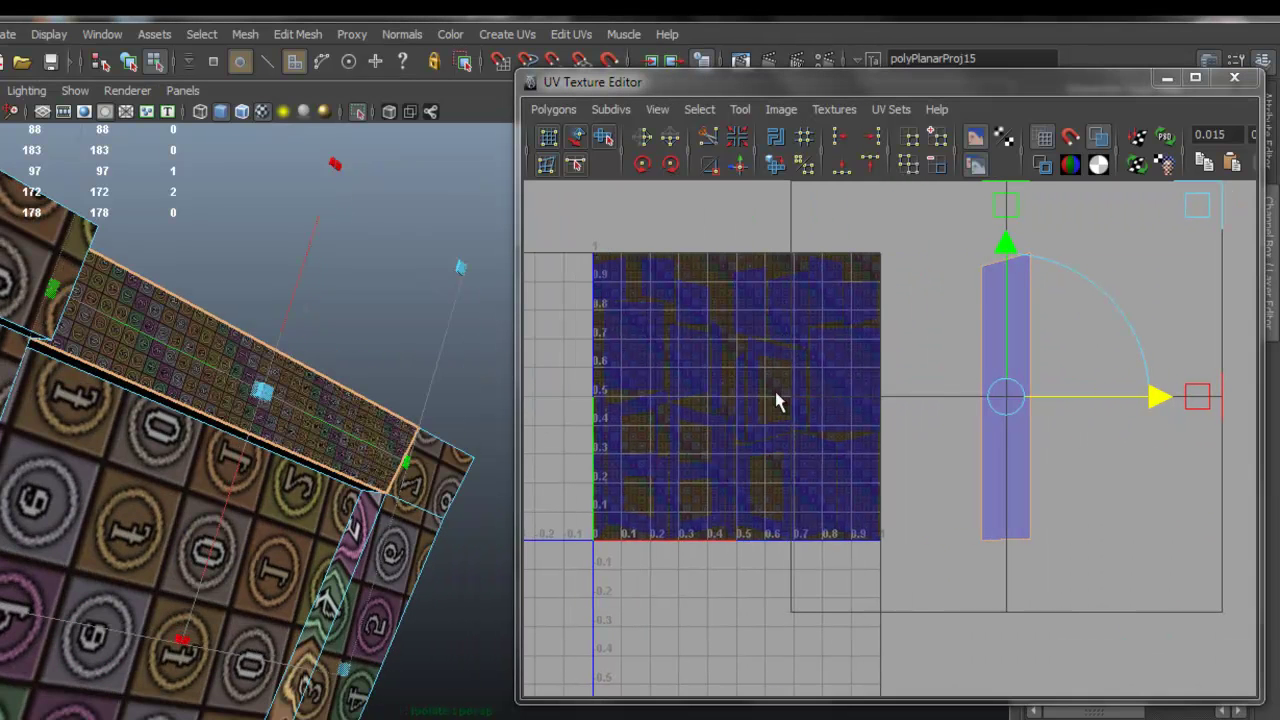
pyautogui.keyDown('ctrl'); pyautogui.moveTo(966, 345); pyautogui.dragTo(1038, 345, button='right'); pyautogui.keyUp('ctrl')
pyautogui.scroll(2, 736, 352)
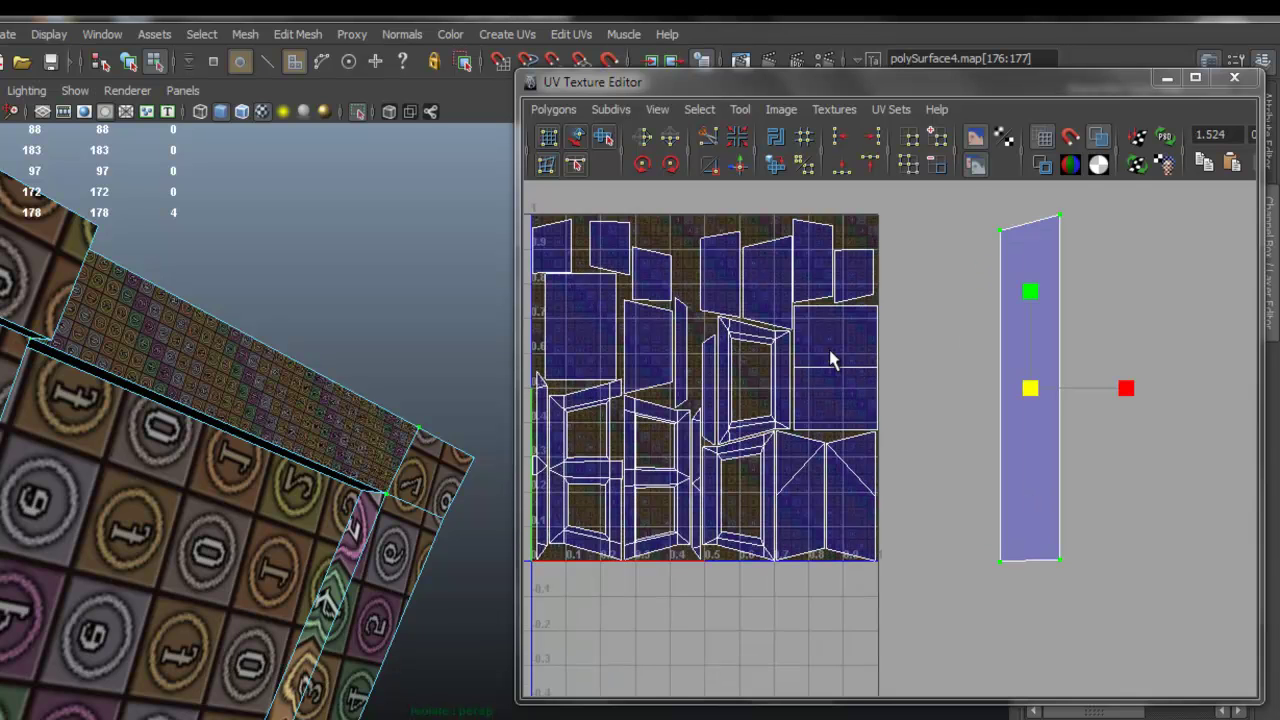
pyautogui.keyDown('alt'); pyautogui.moveTo(828, 351); pyautogui.dragTo(936, 394, button='middle'); pyautogui.keyUp('alt')
pyautogui.scroll(2, 909, 356)
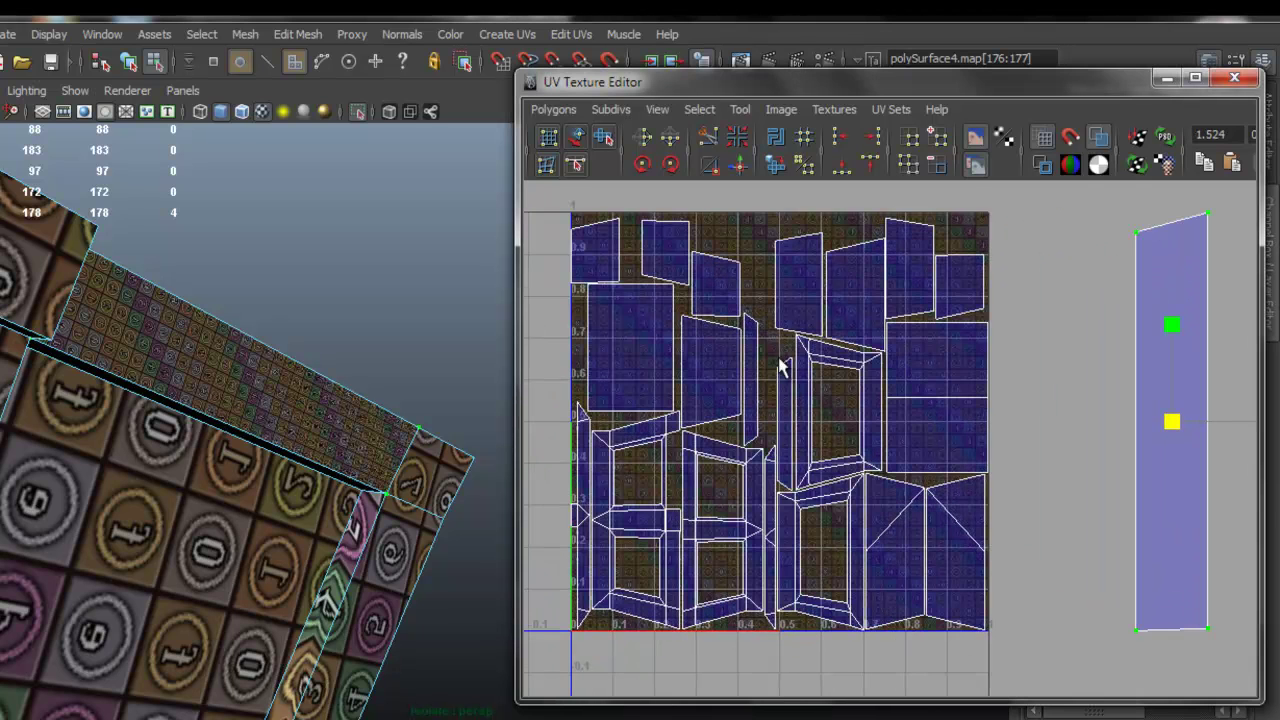
pyautogui.moveTo(1172, 423); pyautogui.dragTo(1097, 432)
pyautogui.press('w')
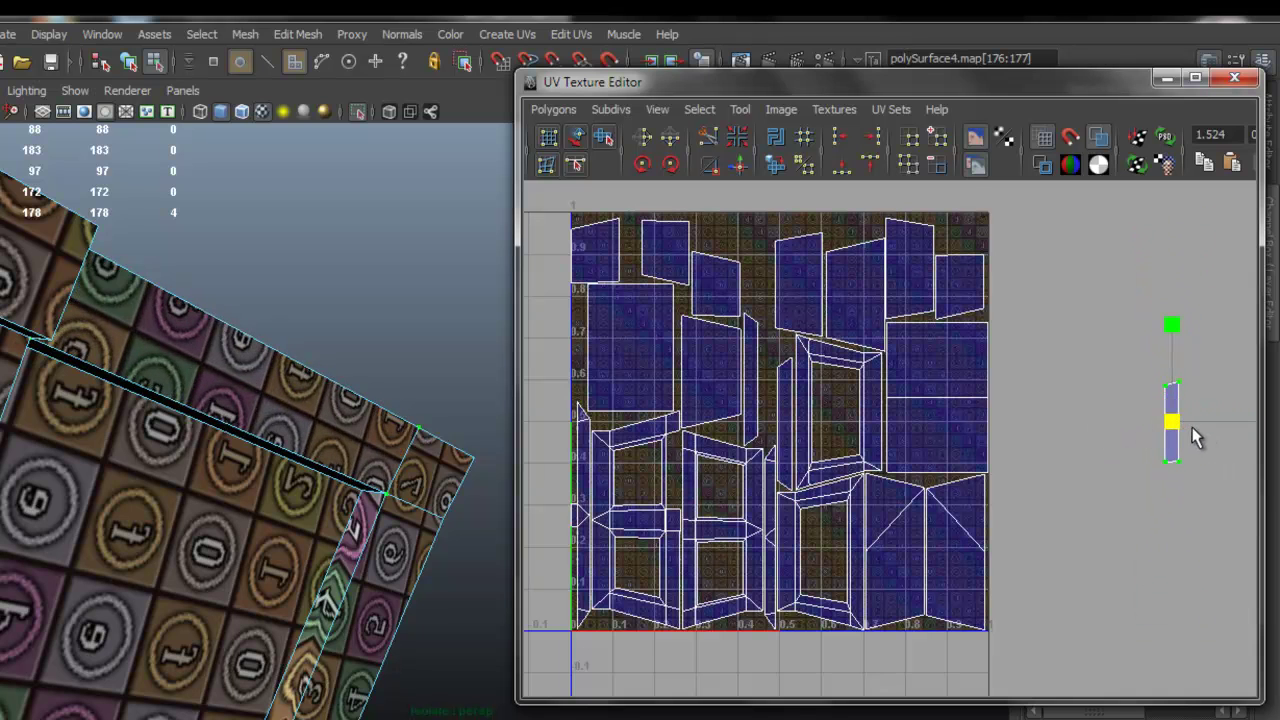
# Move the scaled rim shell to the left border of the texture square, beside the panel frame shells
pyautogui.moveTo(669, 410); pyautogui.dragTo(536, 411)
pyautogui.keyDown('alt'); pyautogui.moveTo(672, 403); pyautogui.dragTo(825, 390, button='middle'); pyautogui.keyUp('alt')
pyautogui.keyDown('alt'); pyautogui.moveTo(256, 395); pyautogui.dragTo(168, 410); pyautogui.keyUp('alt')
pyautogui.scroll(3, 645, 404)
pyautogui.keyDown('alt'); pyautogui.moveTo(617, 386); pyautogui.dragTo(823, 351, button='middle'); pyautogui.keyUp('alt')
pyautogui.scroll(3, 754, 350)
pyautogui.keyDown('alt'); pyautogui.moveTo(690, 358); pyautogui.dragTo(763, 402, button='middle'); pyautogui.keyUp('alt')
pyautogui.moveTo(731, 353); pyautogui.dragTo(803, 473)
pyautogui.moveTo(310, 428)
pyautogui.keyDown('alt'); pyautogui.mouseDown()
pyautogui.moveTo(152, 475)
pyautogui.moveTo(118, 467)
pyautogui.moveTo(311, 433)
pyautogui.mouseUp(); pyautogui.keyUp('alt')
pyautogui.scroll(-6, 982, 424)
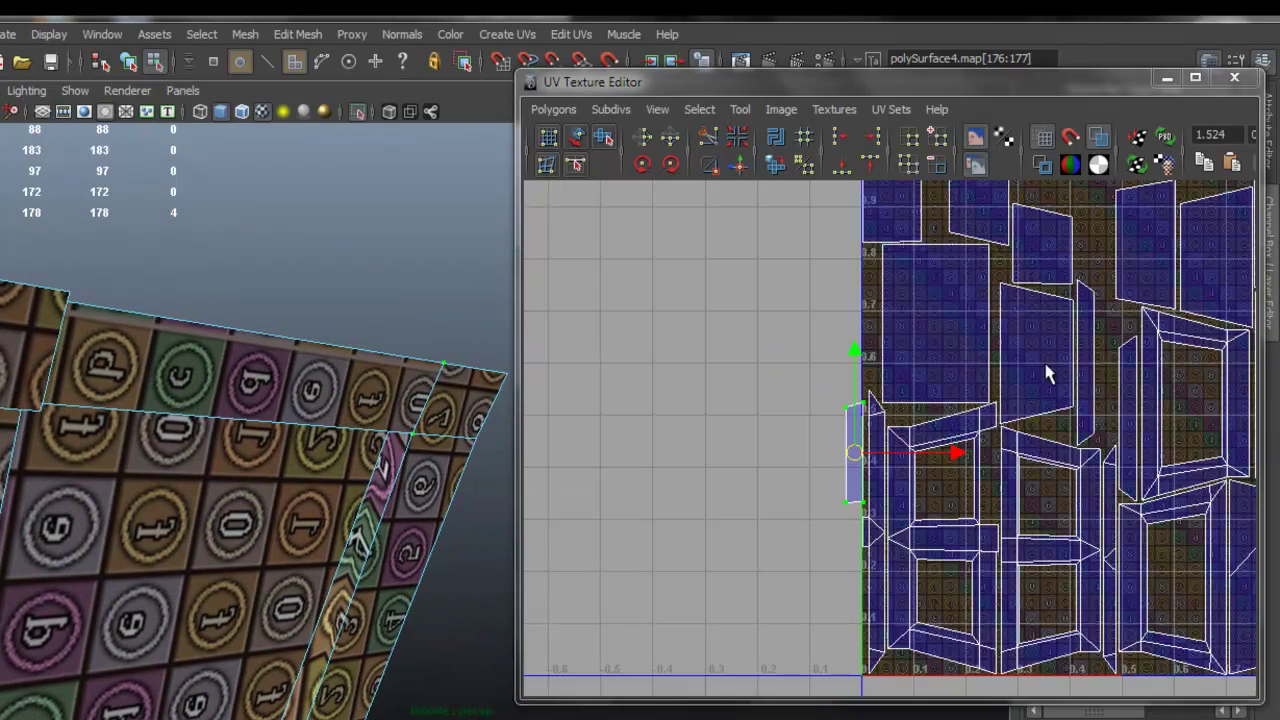
pyautogui.keyDown('alt'); pyautogui.moveTo(1134, 360); pyautogui.dragTo(903, 372, button='middle'); pyautogui.keyUp('alt')
pyautogui.scroll(-2, 903, 373)
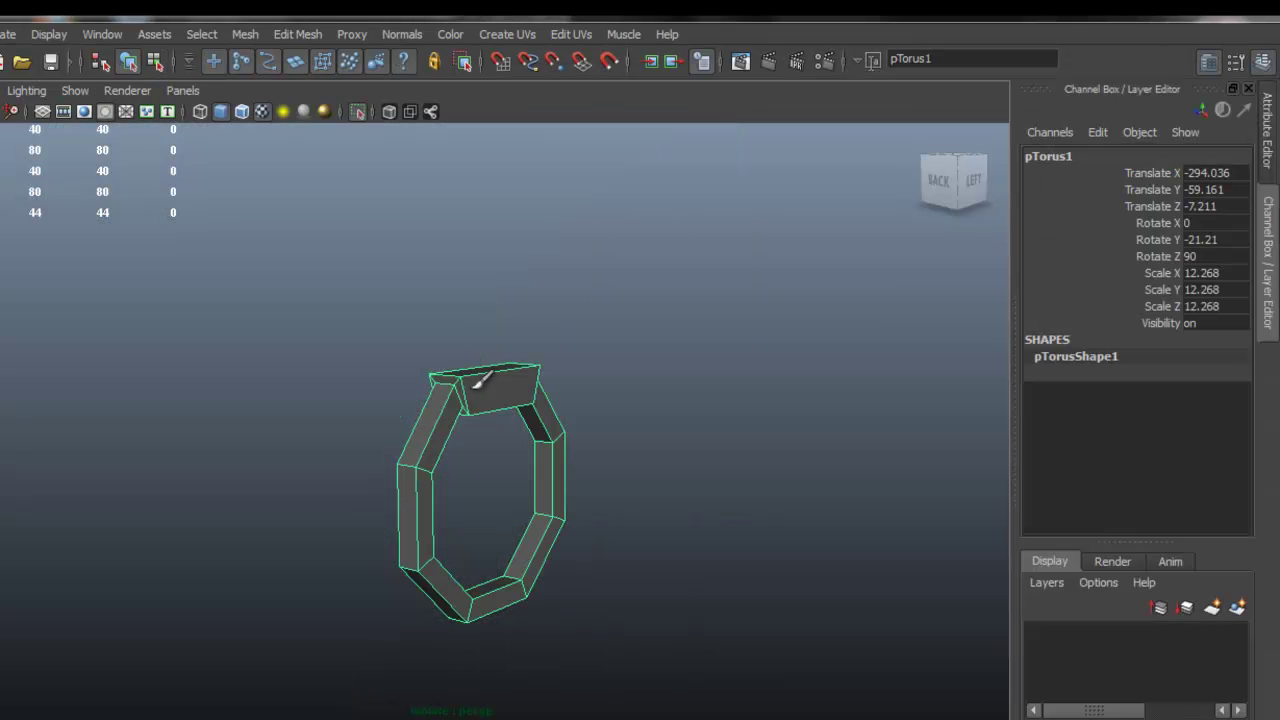
# Switch the ring handle to face selection and select the loop of faces along one flat side
pyautogui.keyDown('alt'); pyautogui.moveTo(500, 371); pyautogui.dragTo(532, 306); pyautogui.keyUp('alt')
pyautogui.keyDown('alt'); pyautogui.moveTo(532, 306); pyautogui.dragTo(512, 391, button='middle'); pyautogui.keyUp('alt')
pyautogui.keyDown('alt'); pyautogui.moveTo(475, 281); pyautogui.dragTo(350, 325); pyautogui.keyUp('alt')
pyautogui.moveTo(421, 279); pyautogui.dragTo(424, 326, button='right')
pyautogui.click(322, 370)
pyautogui.keyDown('shift'); pyautogui.doubleClick(332, 440); pyautogui.keyUp('shift')
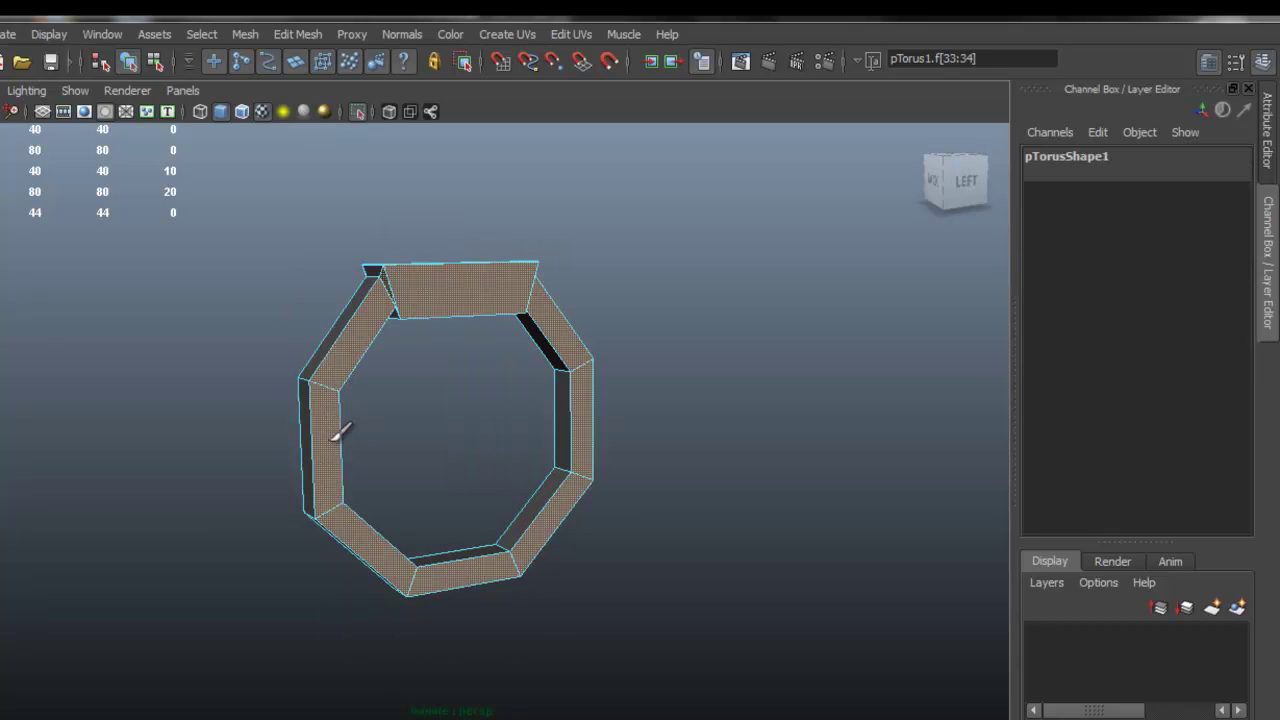
# Apply a planar mapping to the selected side faces of the ring handle
pyautogui.keyDown('alt'); pyautogui.moveTo(396, 418); pyautogui.dragTo(551, 288); pyautogui.keyUp('alt')
pyautogui.click(494, 31)
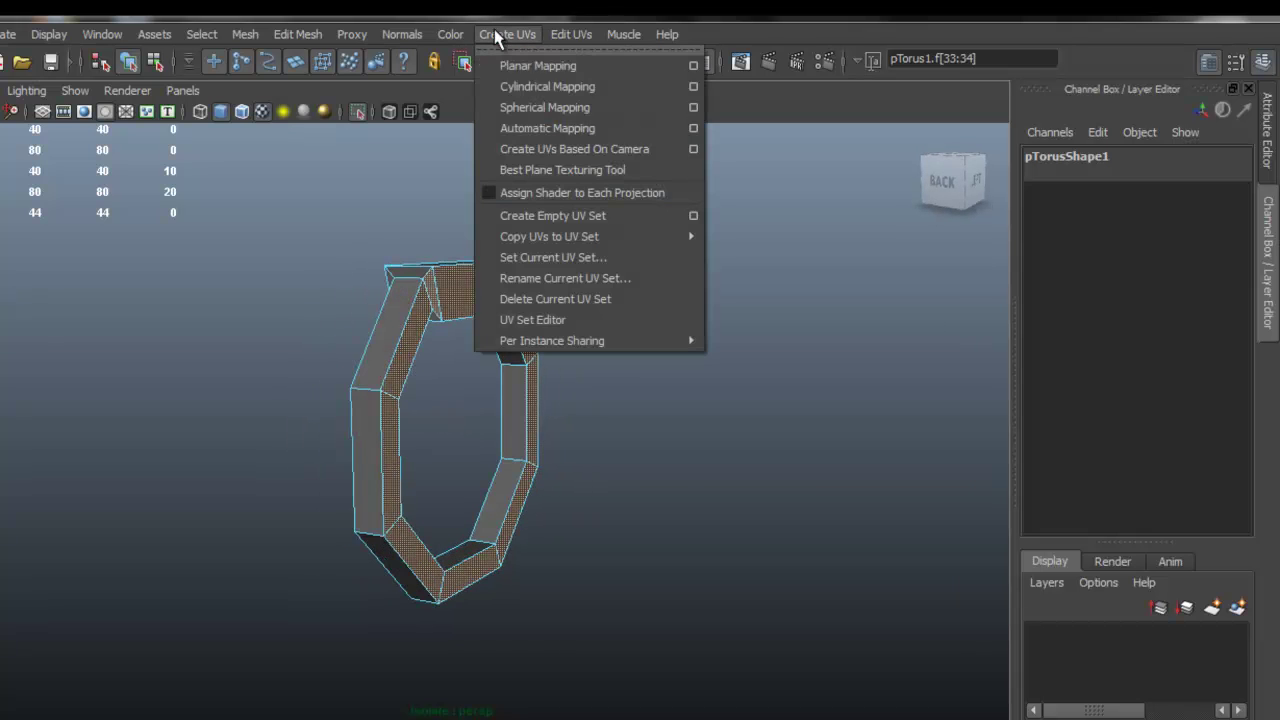
pyautogui.click(572, 65)
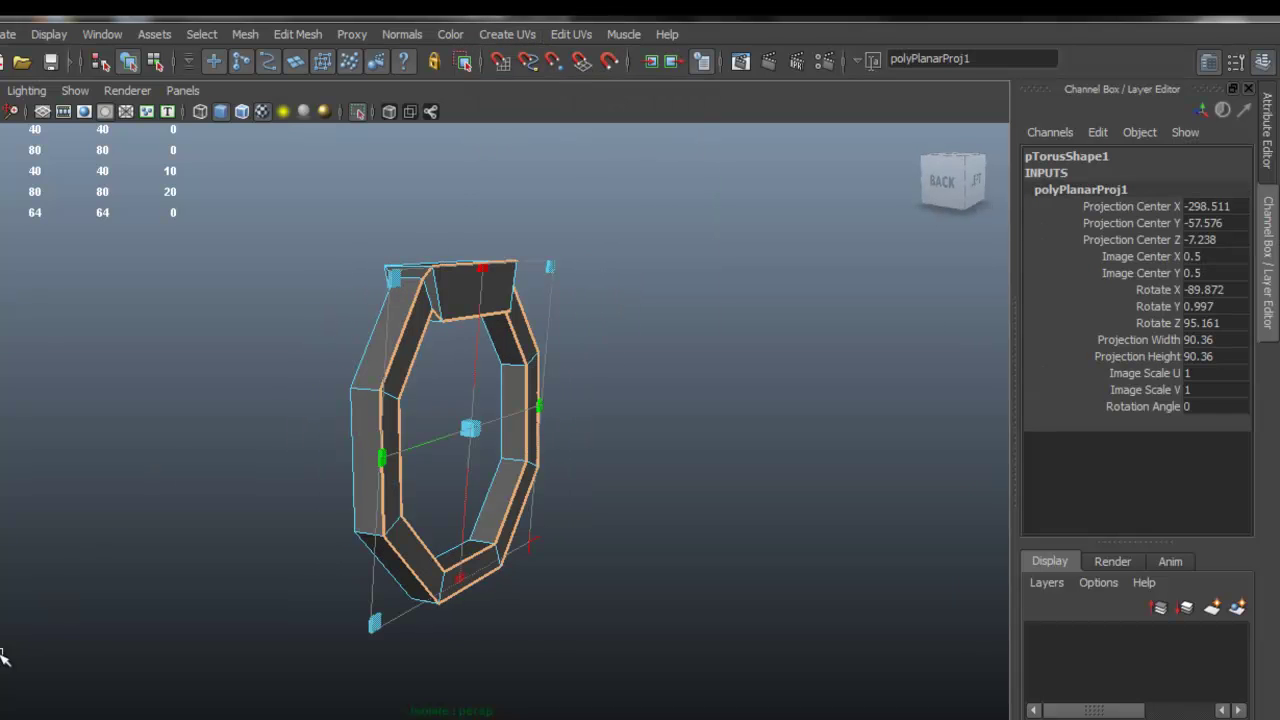
# Open the UV Texture Editor, move the ring-shaped shell to the right of the texture square and minimize the editor
pyautogui.click(100, 718)
pyautogui.scroll(-3, 970, 487)
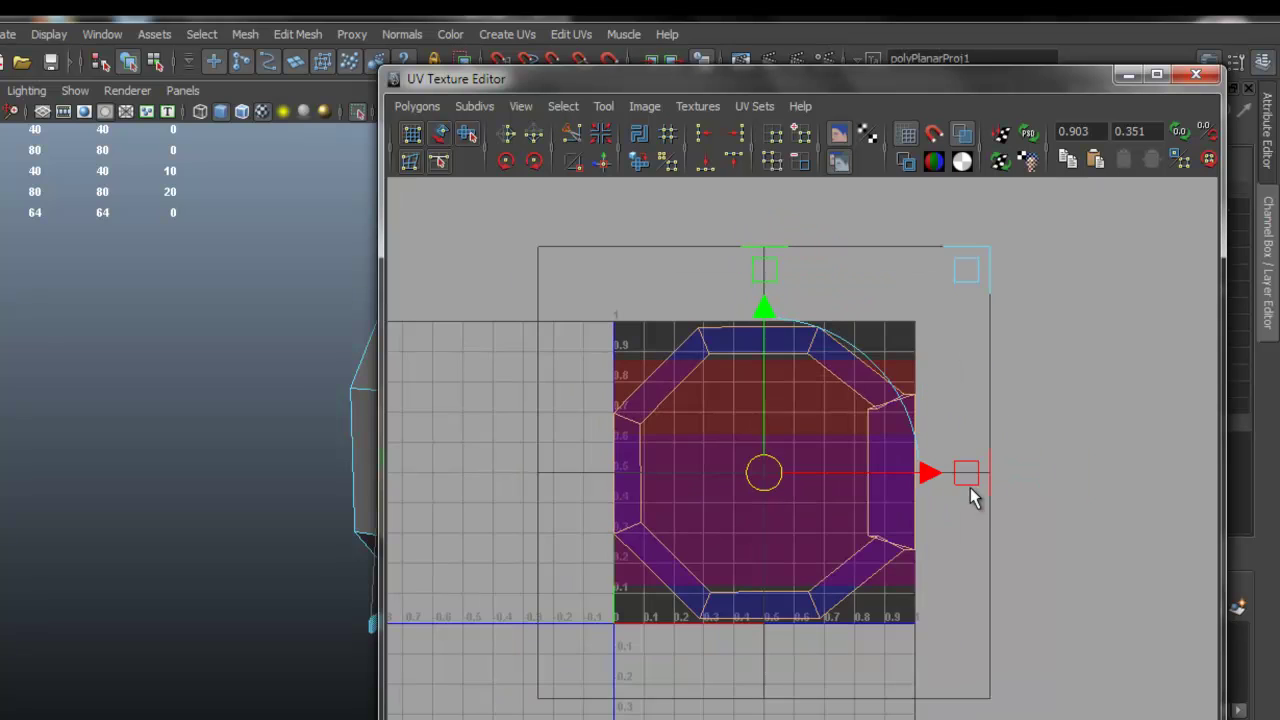
pyautogui.moveTo(940, 474); pyautogui.dragTo(1133, 476)
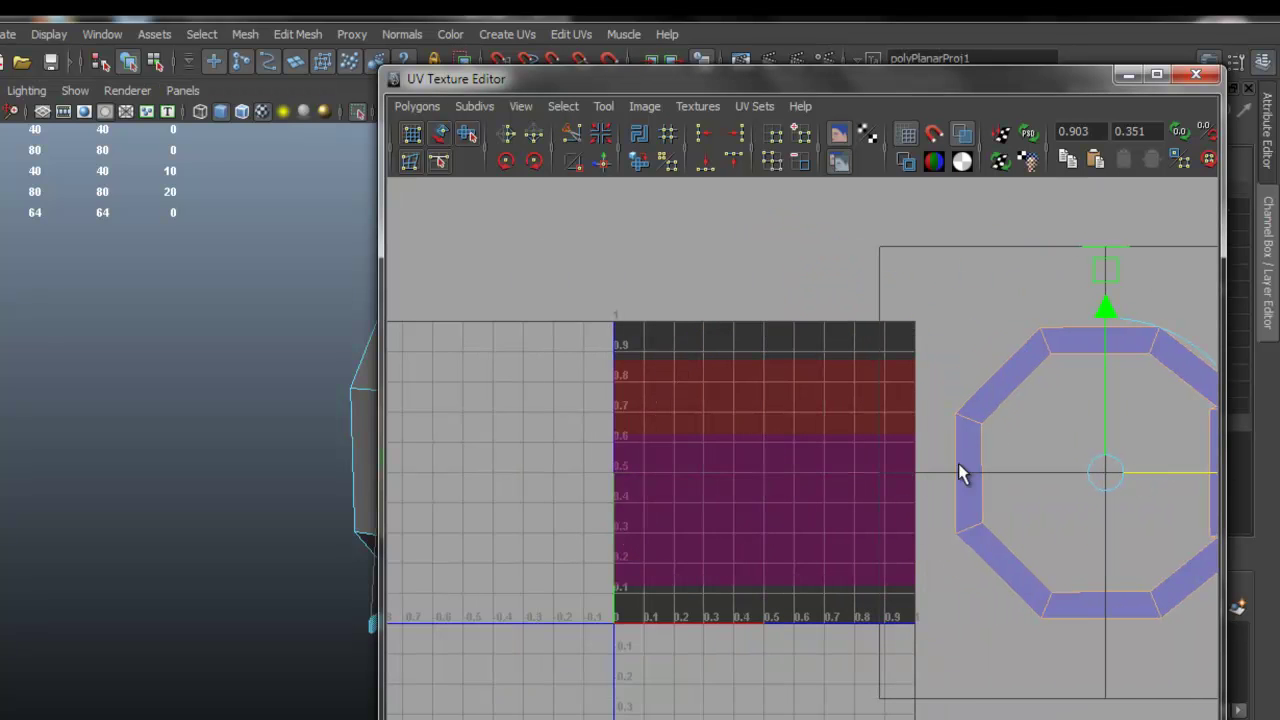
pyautogui.keyDown('alt'); pyautogui.moveTo(1008, 390); pyautogui.dragTo(735, 362, button='middle'); pyautogui.keyUp('alt')
pyautogui.click(1124, 77)
# Select the loop of faces on the opposite flat side of the ring handle
pyautogui.keyDown('alt'); pyautogui.moveTo(505, 293); pyautogui.dragTo(568, 261); pyautogui.keyUp('alt')
pyautogui.click(556, 226)
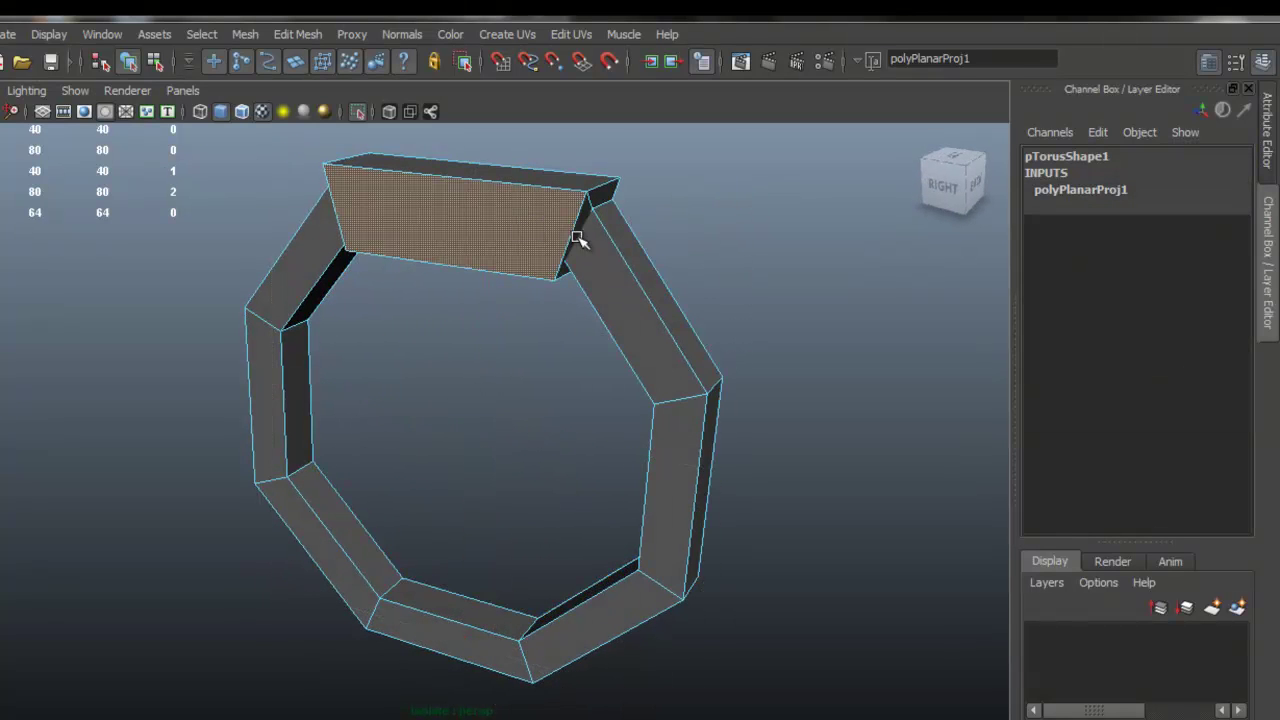
pyautogui.keyDown('shift'); pyautogui.doubleClick(631, 287); pyautogui.keyUp('shift')
pyautogui.click(660, 454)
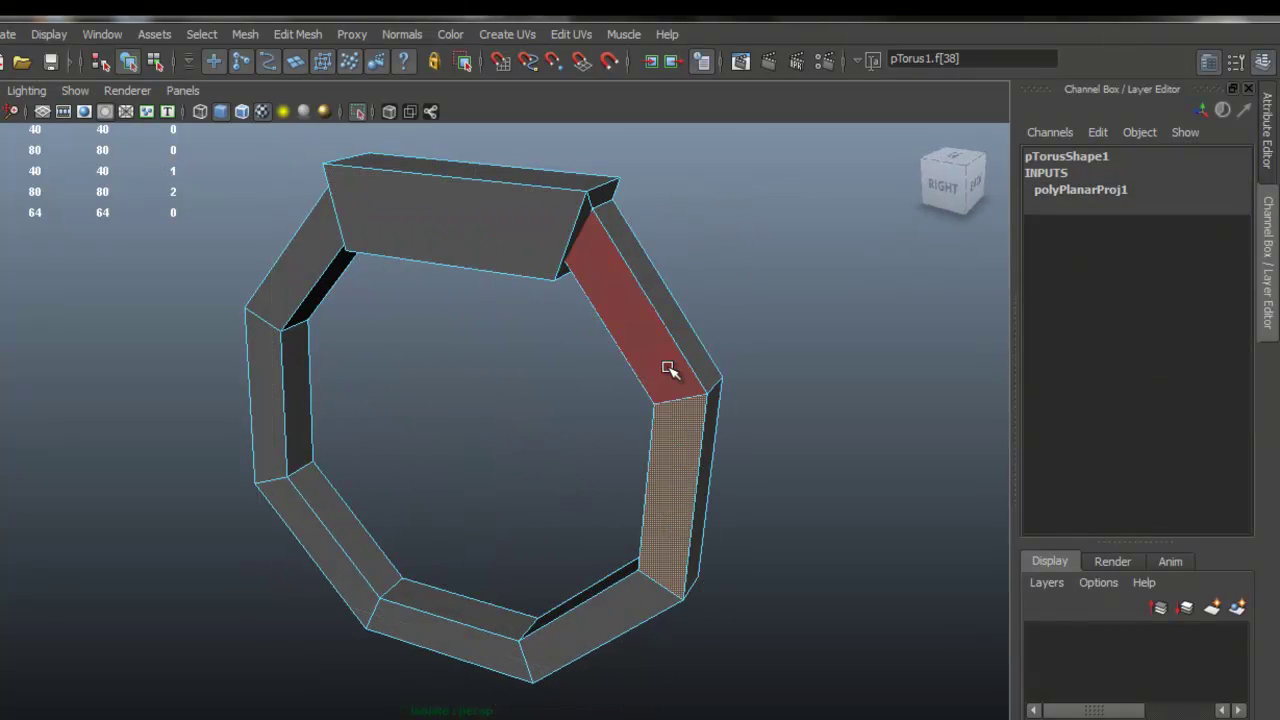
pyautogui.doubleClick(671, 366)
# Planar-map the opposite side faces and move their shell beside the first ring-shaped shell
pyautogui.click(522, 38)
pyautogui.click(518, 63)
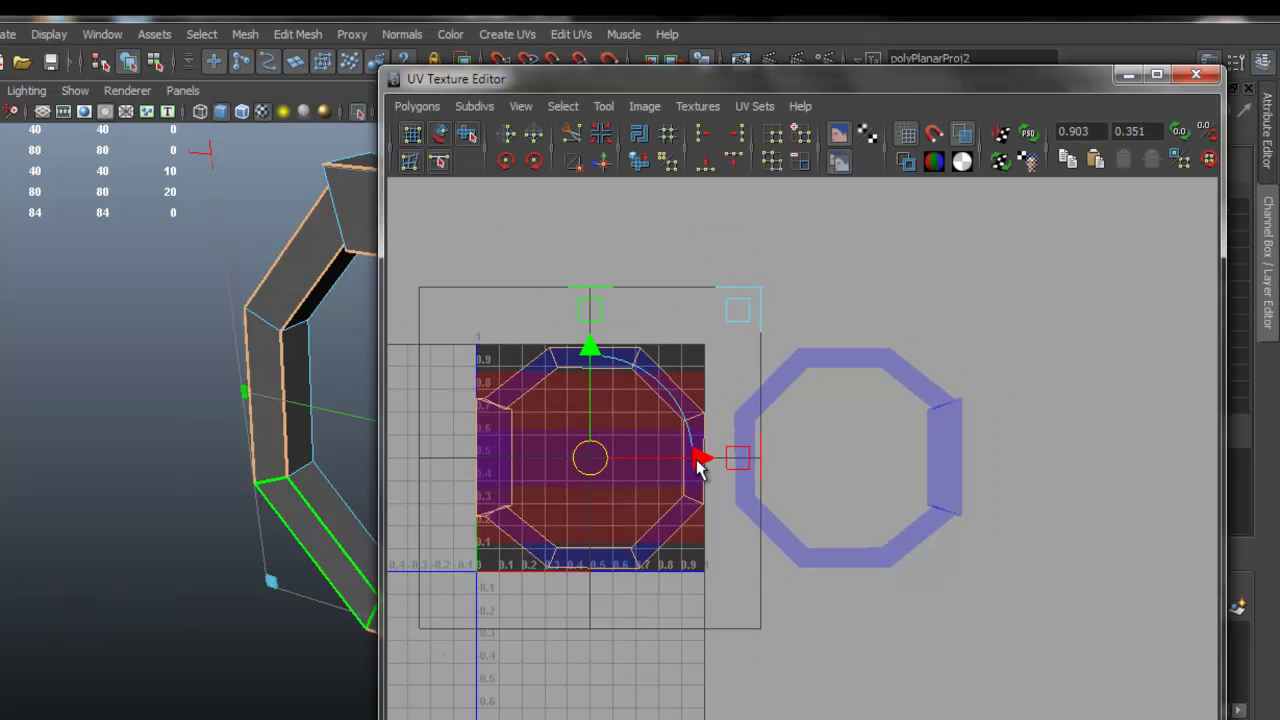
pyautogui.moveTo(700, 462); pyautogui.dragTo(1214, 460)
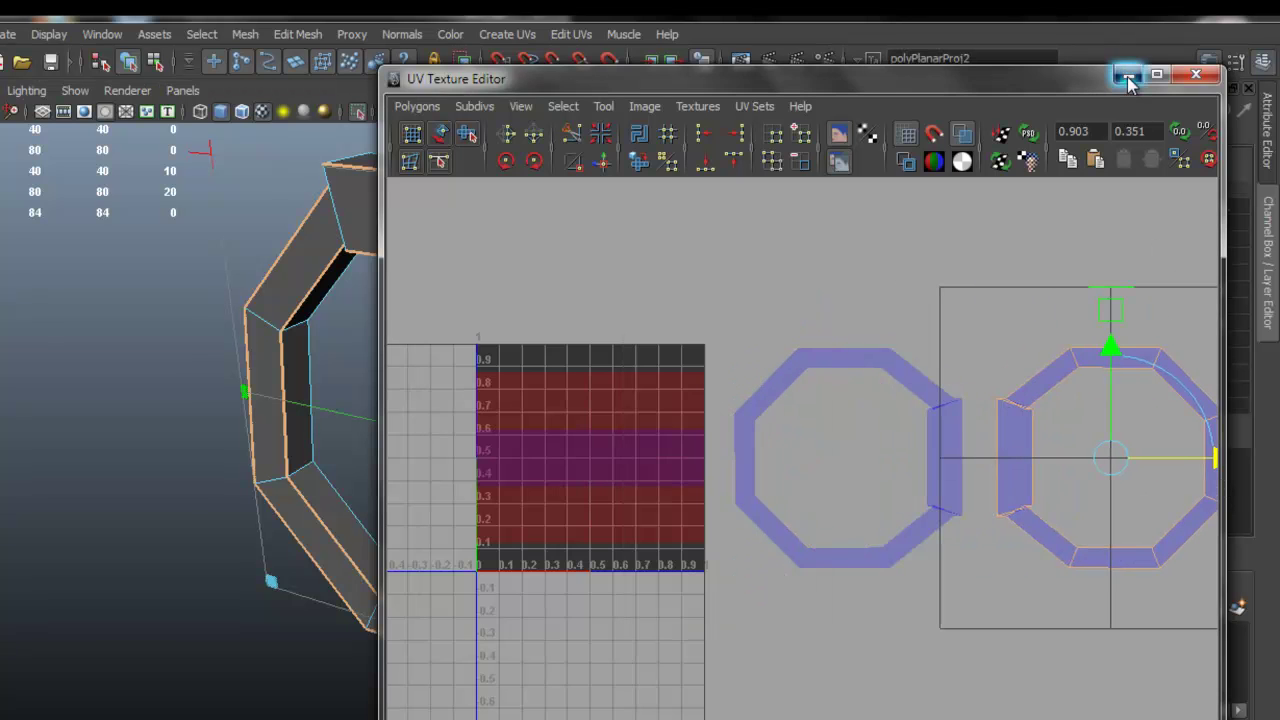
pyautogui.click(1127, 77)
# Select the loop of outer rim faces on the ring handle and apply a cylindrical mapping to them
pyautogui.keyDown('alt'); pyautogui.moveTo(606, 371); pyautogui.dragTo(552, 398); pyautogui.keyUp('alt')
pyautogui.click(520, 219)
pyautogui.keyDown('shift'); pyautogui.doubleClick(557, 260); pyautogui.keyUp('shift')
pyautogui.keyDown('alt'); pyautogui.moveTo(557, 260); pyautogui.dragTo(543, 189); pyautogui.keyUp('alt')
pyautogui.click(507, 34)
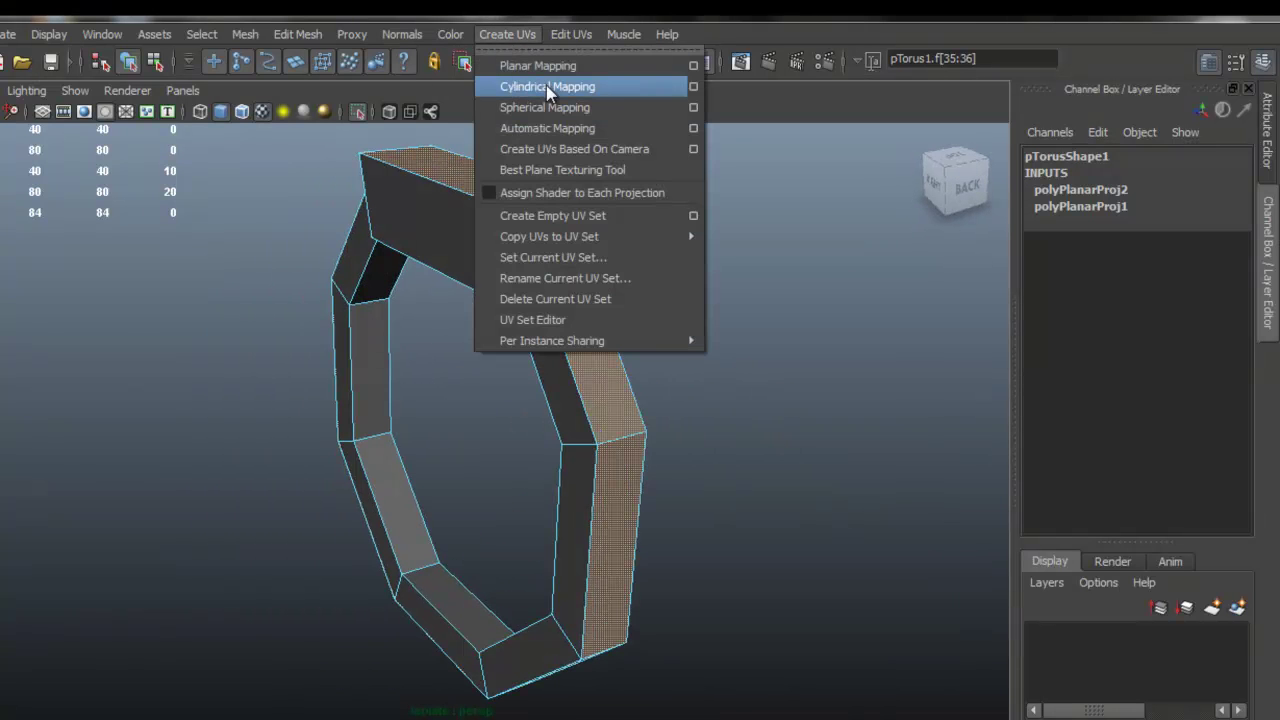
pyautogui.click(577, 88)
# Set the Z rotation of the outer faces' cylindrical projection to 90
pyautogui.keyDown('alt'); pyautogui.moveTo(609, 357); pyautogui.dragTo(675, 654); pyautogui.keyUp('alt')
pyautogui.click(670, 649)
pyautogui.click(527, 348)
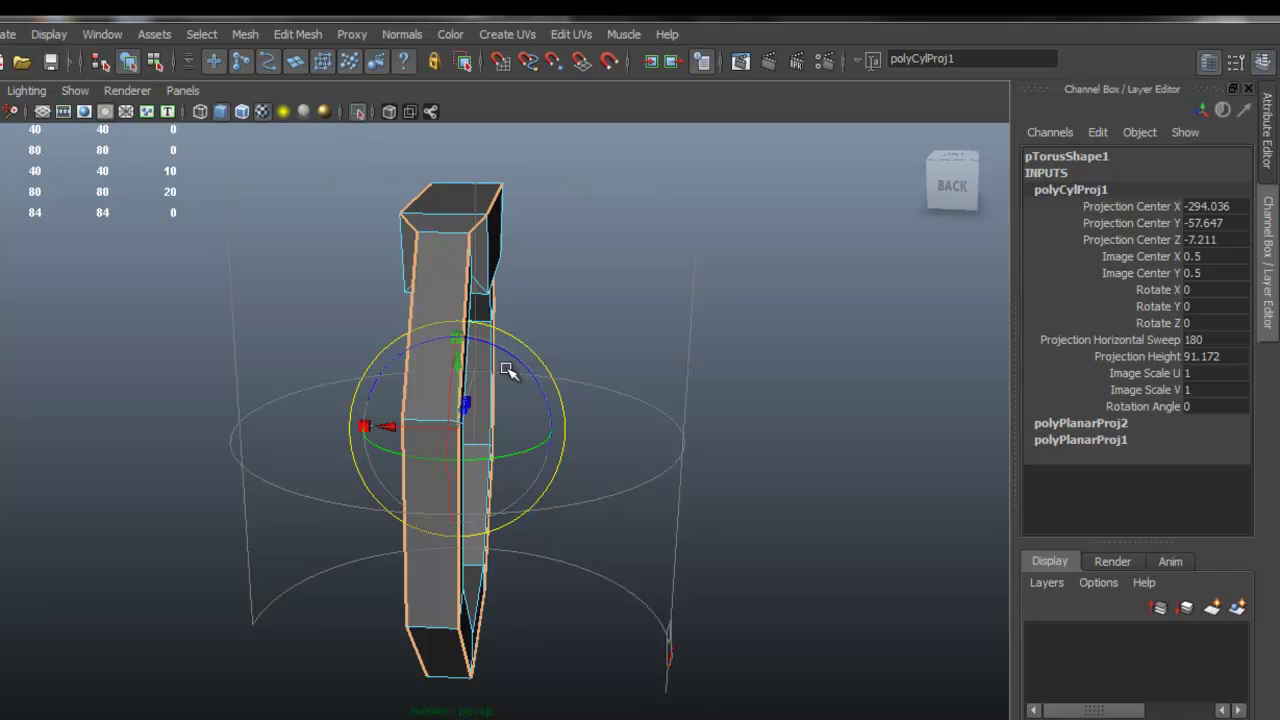
pyautogui.moveTo(512, 354); pyautogui.dragTo(583, 457)
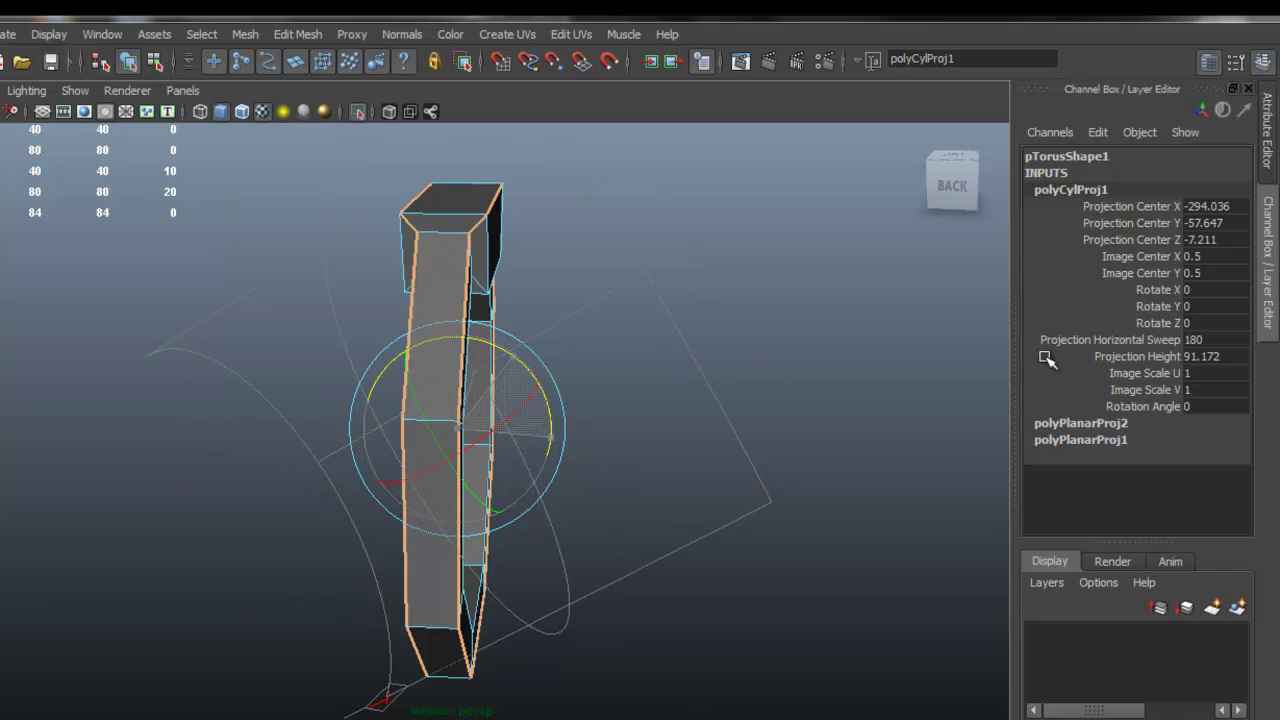
pyautogui.doubleClick(1205, 323)
pyautogui.write('90')
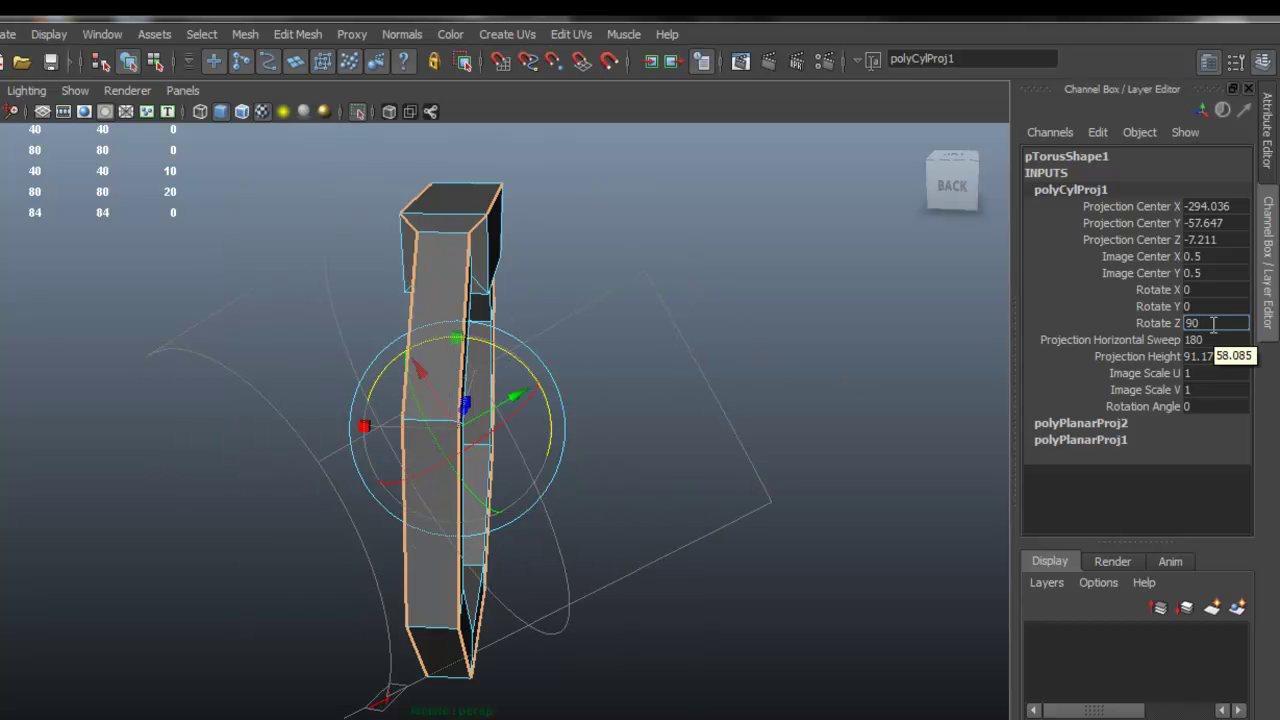
pyautogui.press('Return')
pyautogui.keyDown('alt'); pyautogui.moveTo(730, 383); pyautogui.dragTo(274, 503); pyautogui.keyUp('alt')
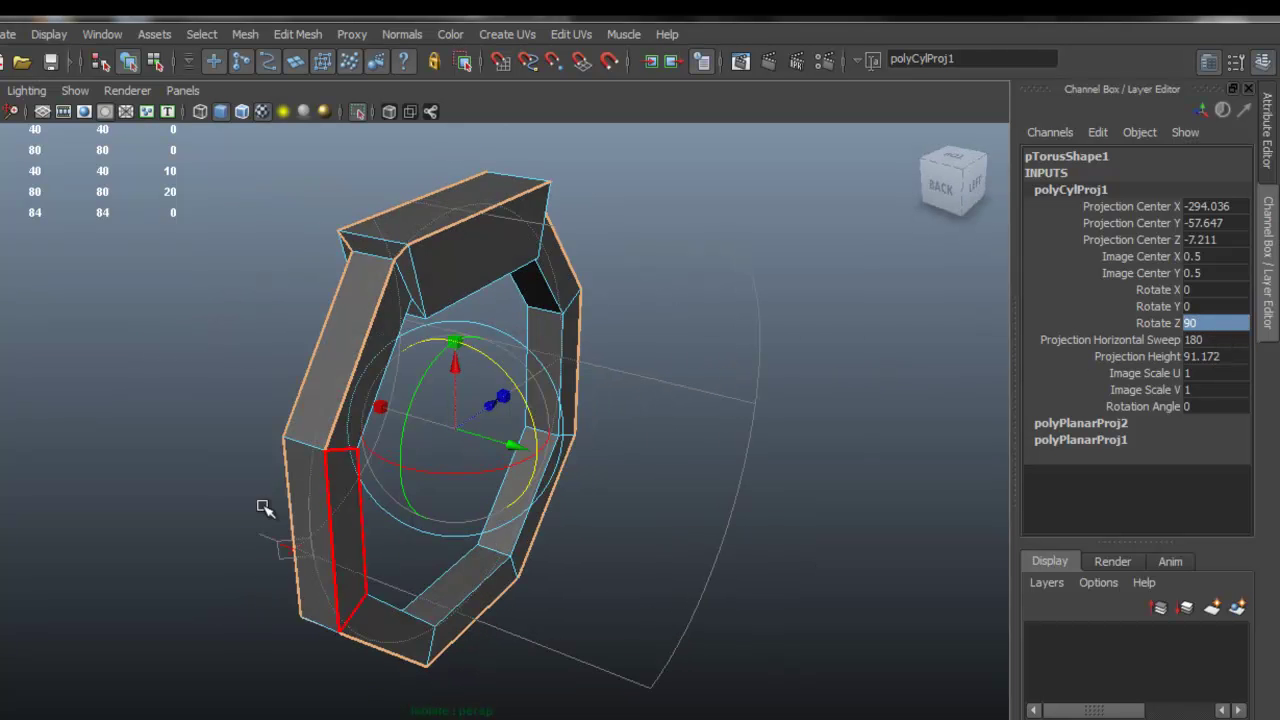
# Open the UV Texture Editor, move the outer-face strip above the texture square and minimize the editor
pyautogui.click(80, 717)
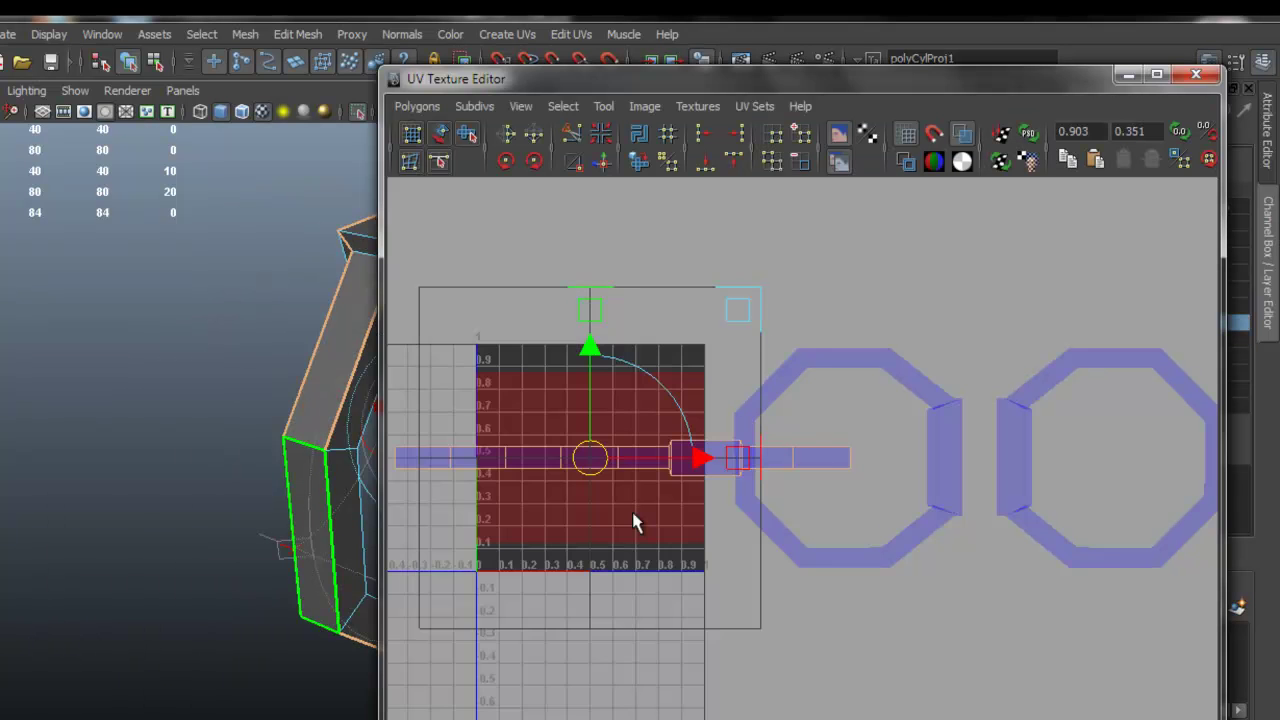
pyautogui.scroll(-4, 634, 517)
pyautogui.scroll(1, 643, 500)
pyautogui.moveTo(637, 373); pyautogui.dragTo(637, 206)
pyautogui.click(1132, 80)
# Select the loop of inner faces of the ring handle and apply a cylindrical mapping to them
pyautogui.keyDown('alt'); pyautogui.moveTo(420, 420); pyautogui.dragTo(511, 384); pyautogui.keyUp('alt')
pyautogui.press('q')
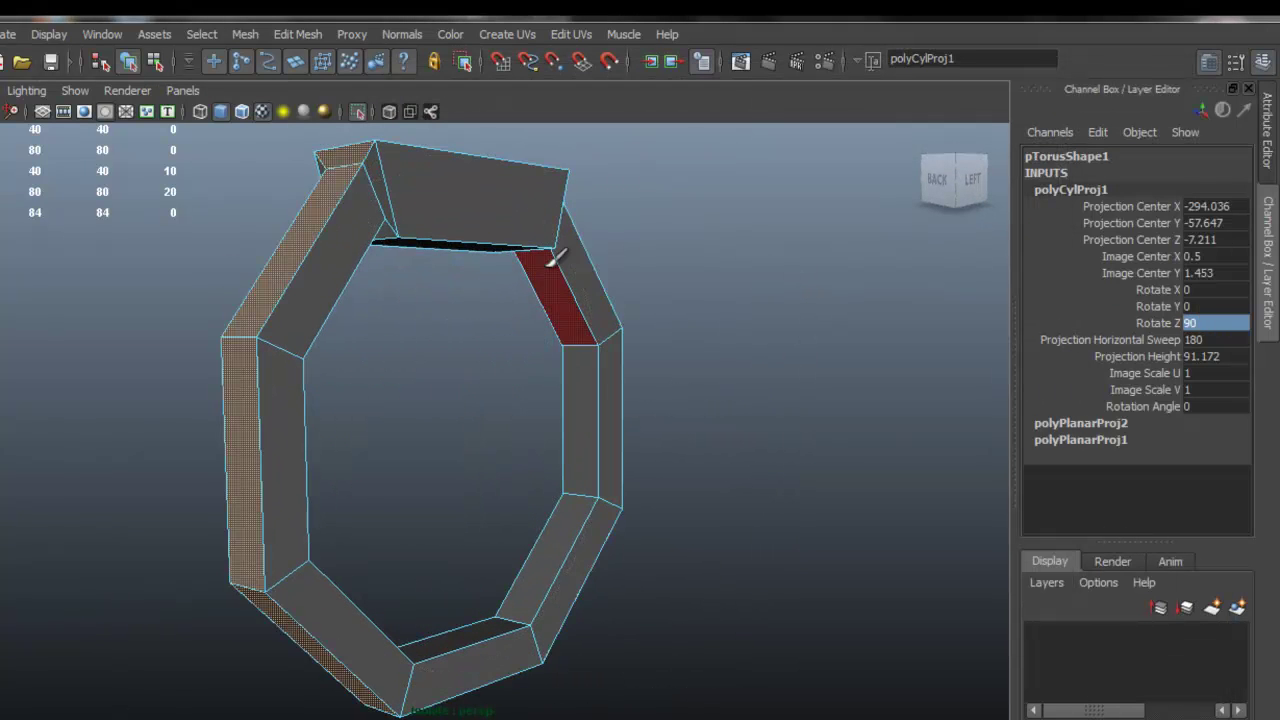
pyautogui.click(548, 272)
pyautogui.keyDown('shift'); pyautogui.doubleClick(588, 384); pyautogui.keyUp('shift')
pyautogui.keyDown('alt'); pyautogui.moveTo(590, 386); pyautogui.dragTo(485, 354); pyautogui.keyUp('alt')
pyautogui.click(524, 36)
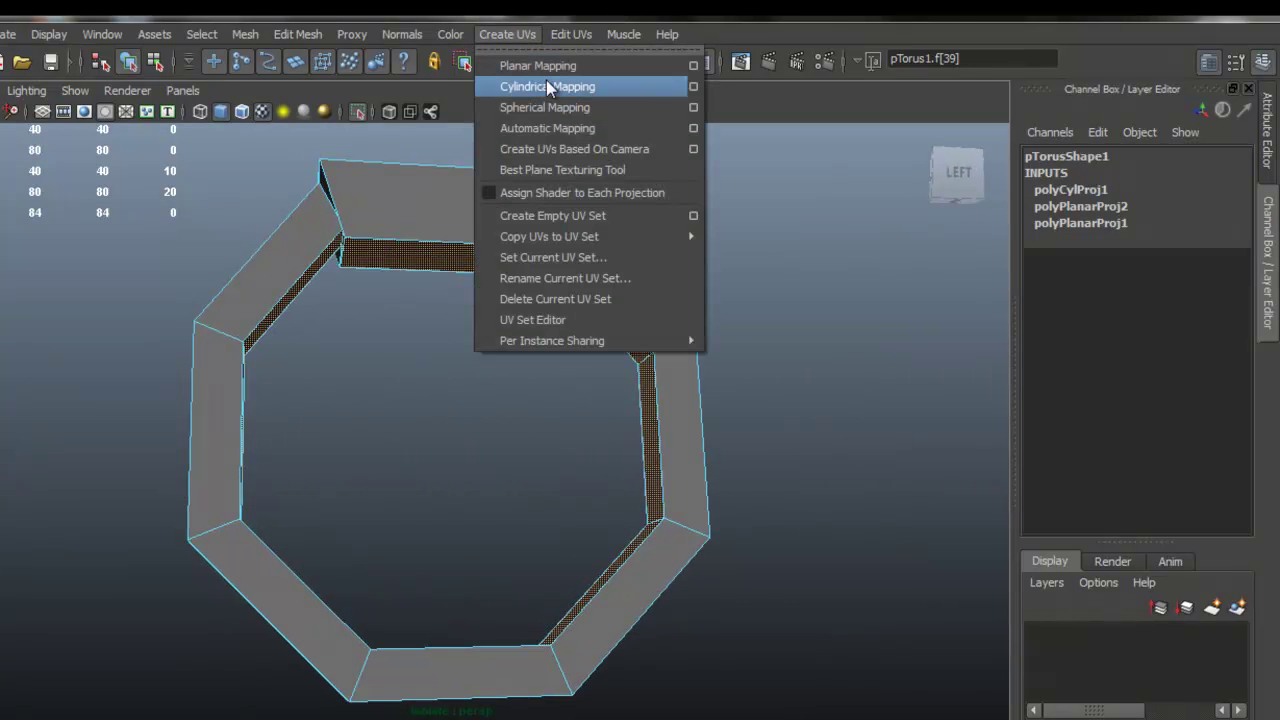
pyautogui.click(549, 84)
# Set the inner-face projection's Z rotation to 90 and move its strip between the texture square and the outer-face strip
pyautogui.keyDown('alt'); pyautogui.moveTo(560, 212); pyautogui.dragTo(592, 399); pyautogui.keyUp('alt')
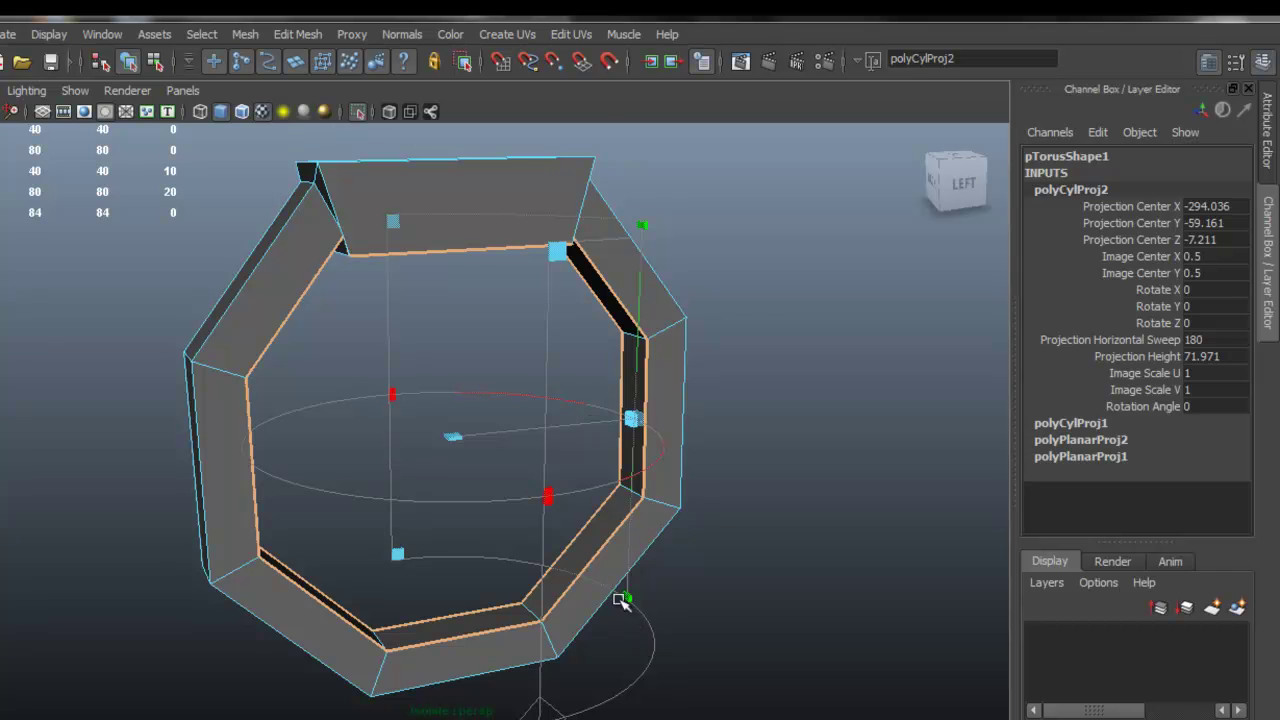
pyautogui.keyDown('alt'); pyautogui.moveTo(626, 622); pyautogui.dragTo(580, 577, button='middle'); pyautogui.keyUp('alt')
pyautogui.click(540, 638)
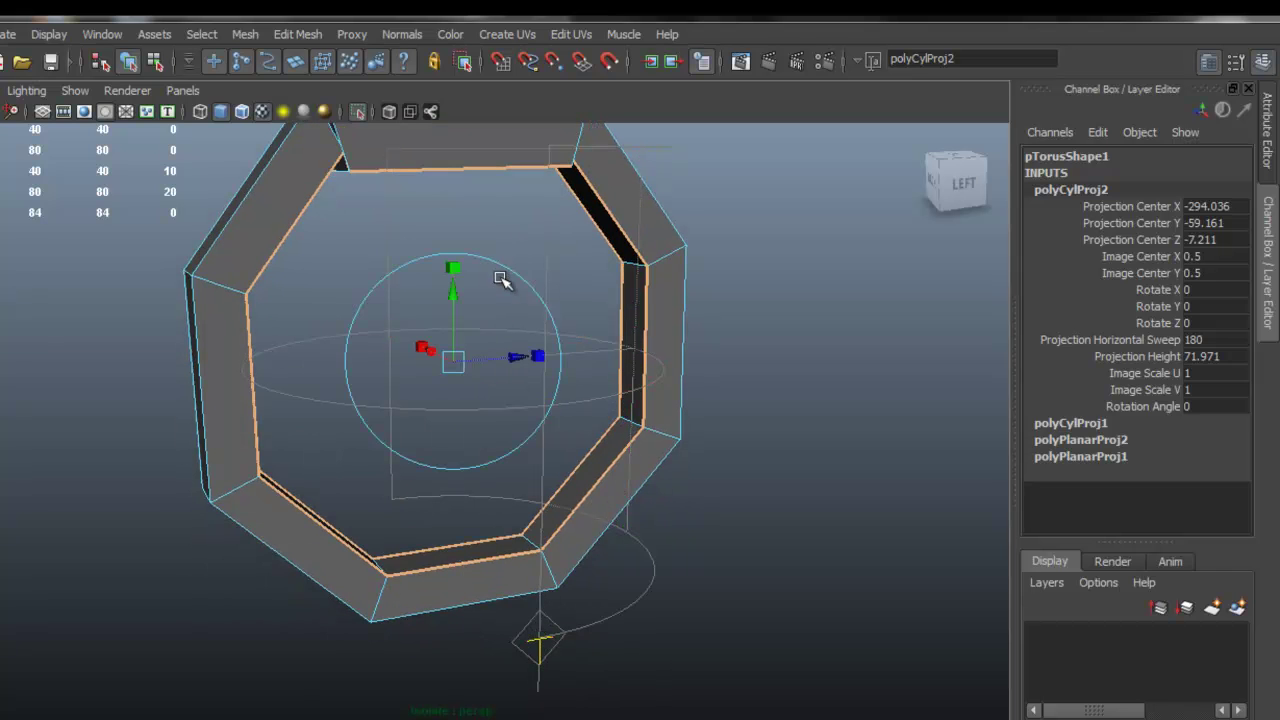
pyautogui.moveTo(484, 330); pyautogui.dragTo(492, 385)
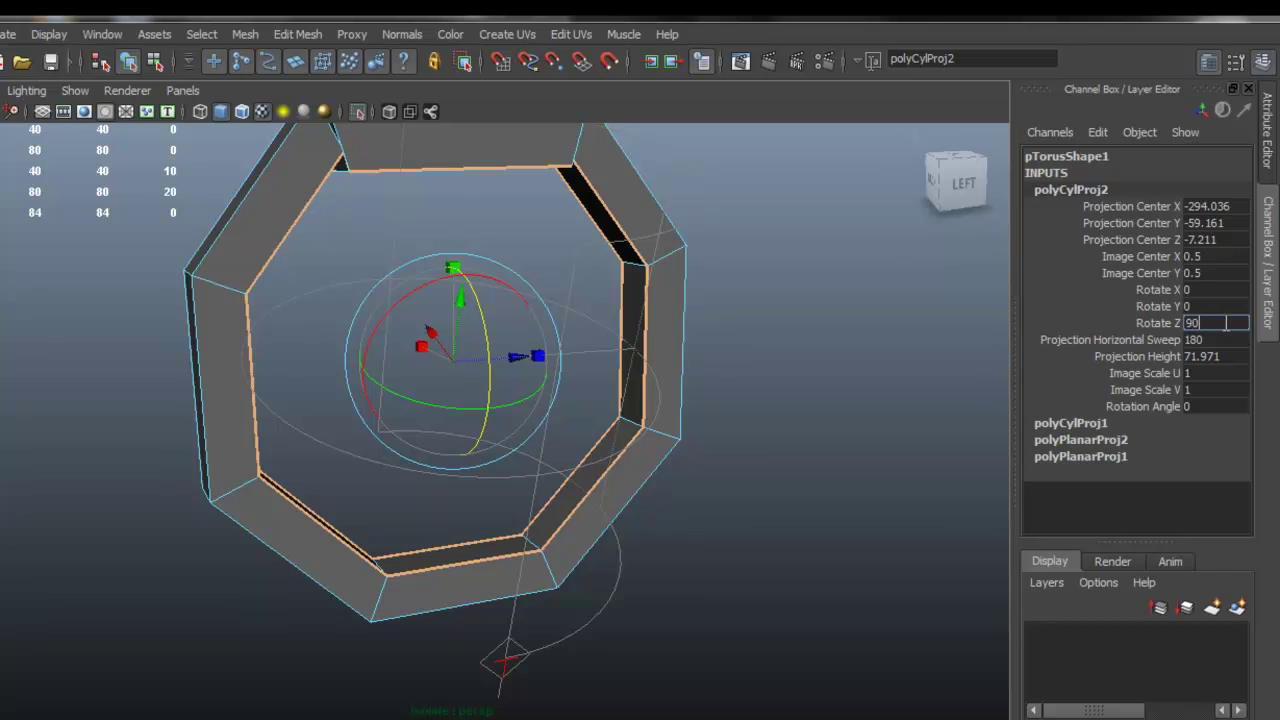
pyautogui.press('Return')
pyautogui.keyDown('alt'); pyautogui.moveTo(560, 387); pyautogui.dragTo(638, 264); pyautogui.keyUp('alt')
pyautogui.click(56, 702)
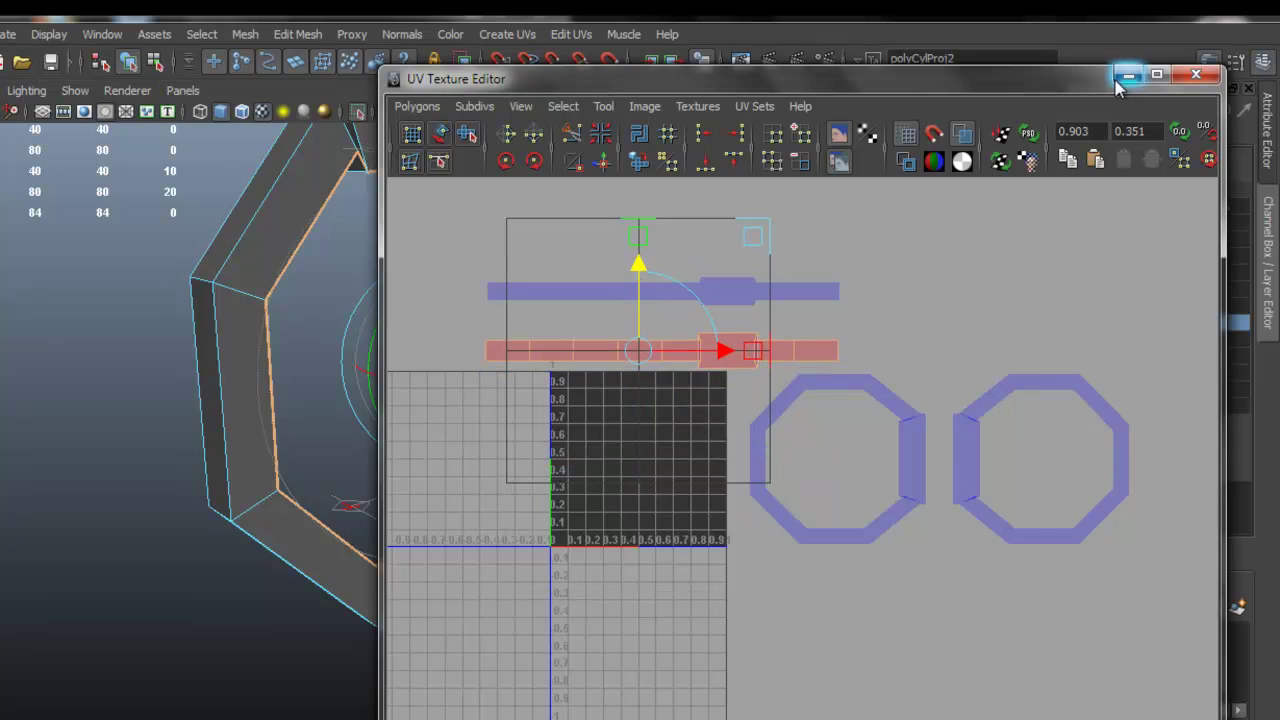
pyautogui.click(1127, 76)
# Switch back to object selection and assign the numbered checker material to the whole ring handle
pyautogui.keyDown('alt'); pyautogui.moveTo(535, 347); pyautogui.dragTo(469, 327); pyautogui.keyUp('alt')
pyautogui.keyDown('alt'); pyautogui.moveTo(414, 303); pyautogui.dragTo(437, 332, button='right'); pyautogui.keyUp('alt')
pyautogui.press('q')
pyautogui.moveTo(266, 198); pyautogui.dragTo(425, 527, button='right')
pyautogui.click(287, 181)
pyautogui.keyDown('alt'); pyautogui.moveTo(560, 438); pyautogui.dragTo(584, 432); pyautogui.keyUp('alt')
# Select the first ring-shaped shell in the UV Texture Editor and unfold it to separate the overlapping corner faces
pyautogui.click(168, 717)
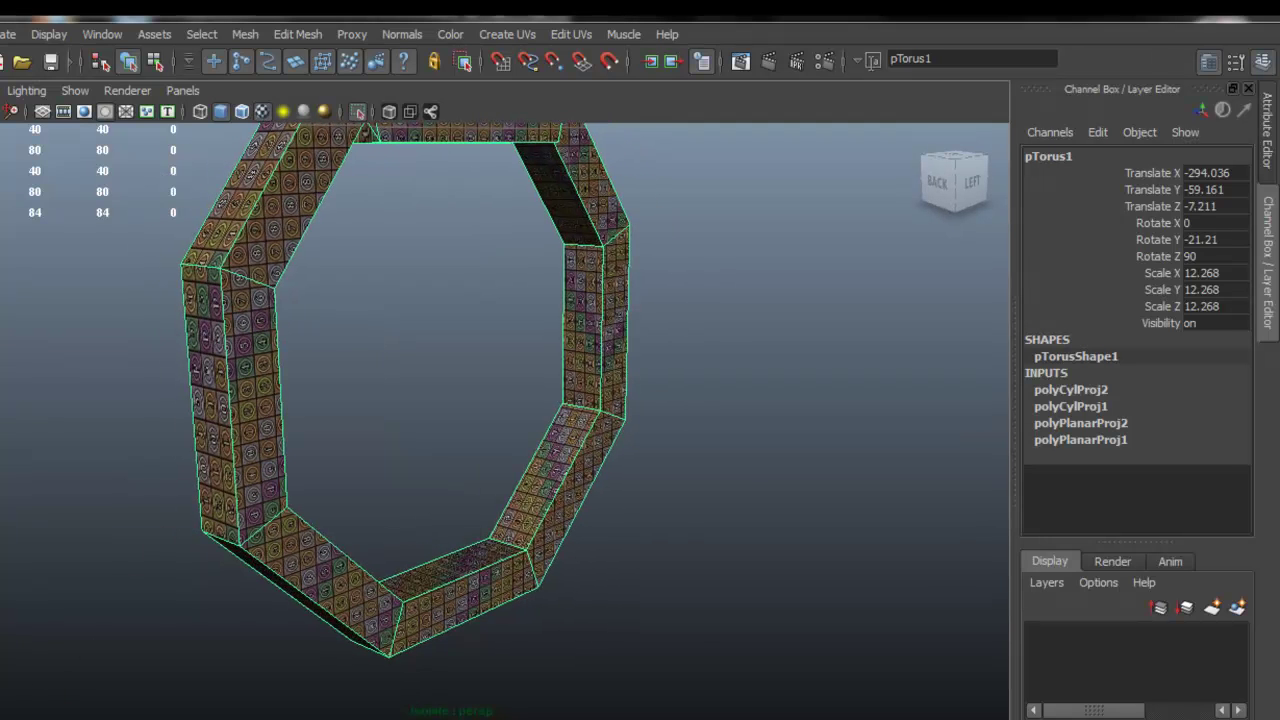
pyautogui.keyDown('alt'); pyautogui.moveTo(960, 398); pyautogui.dragTo(788, 388, button='middle'); pyautogui.keyUp('alt')
pyautogui.scroll(5, 875, 418)
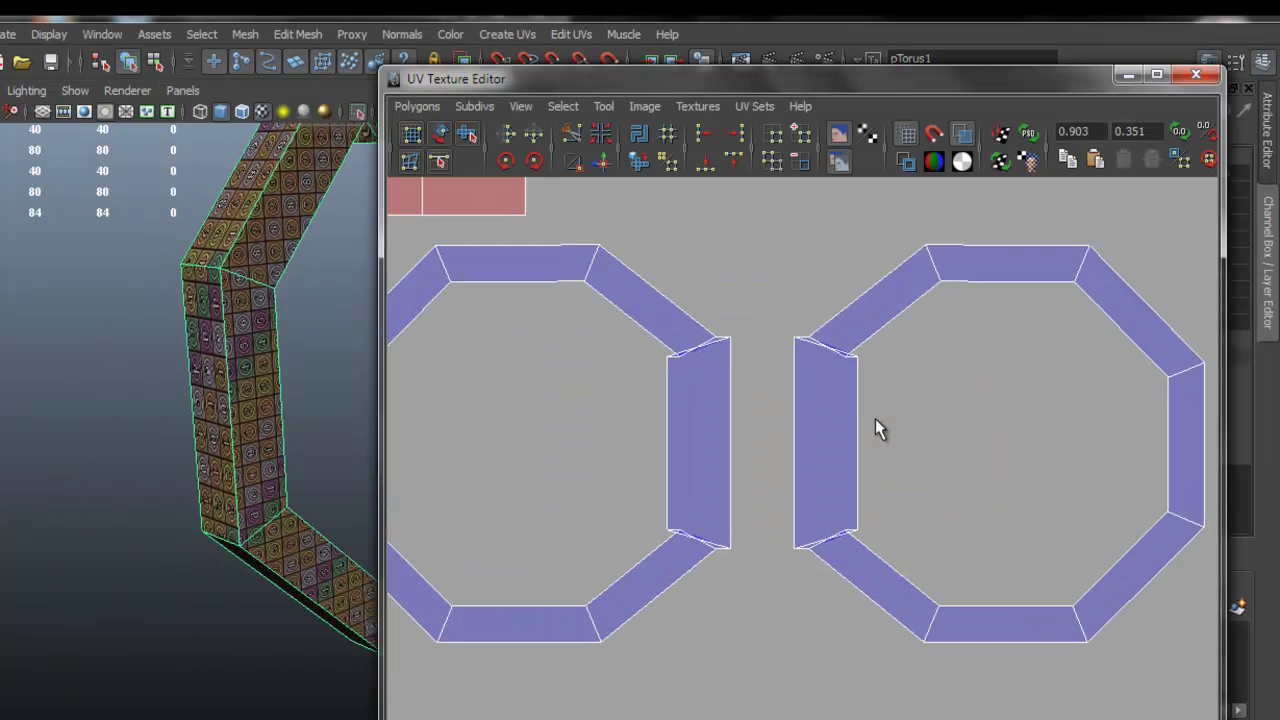
pyautogui.keyDown('alt'); pyautogui.moveTo(682, 378); pyautogui.dragTo(814, 428, button='middle'); pyautogui.keyUp('alt')
pyautogui.scroll(-3, 814, 428)
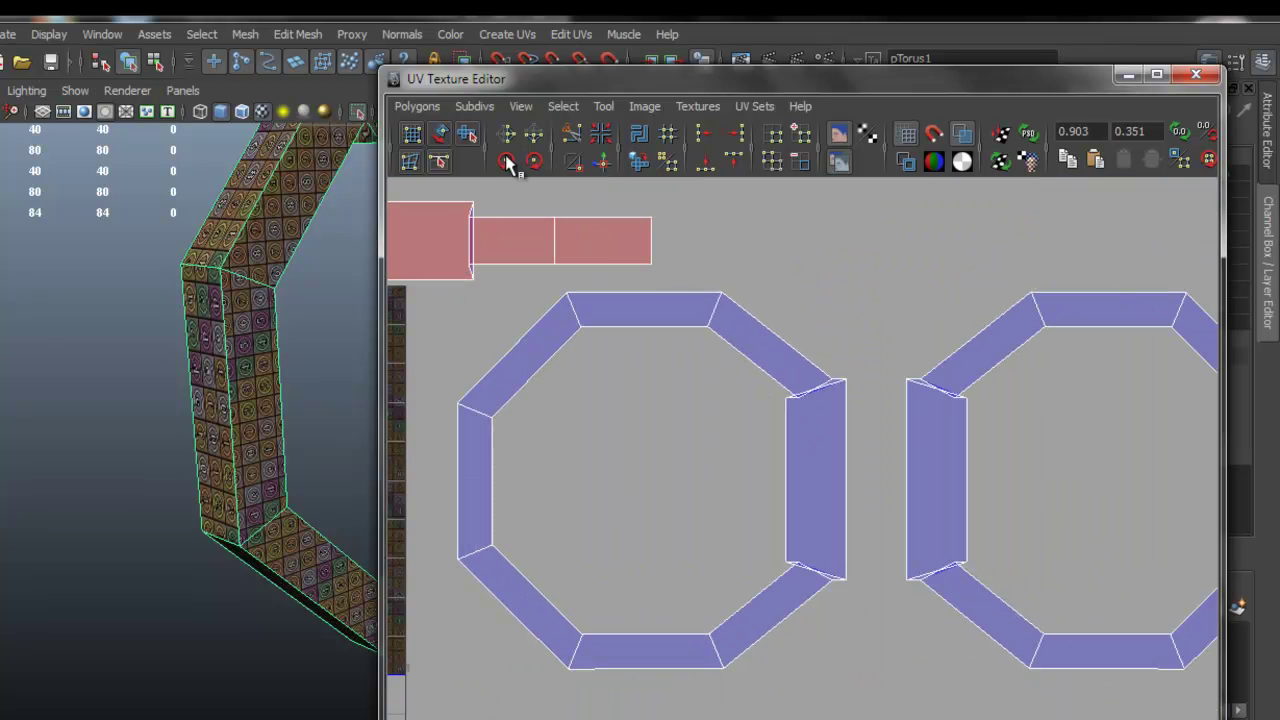
pyautogui.click(441, 135)
pyautogui.click(580, 303)
pyautogui.click(466, 135)
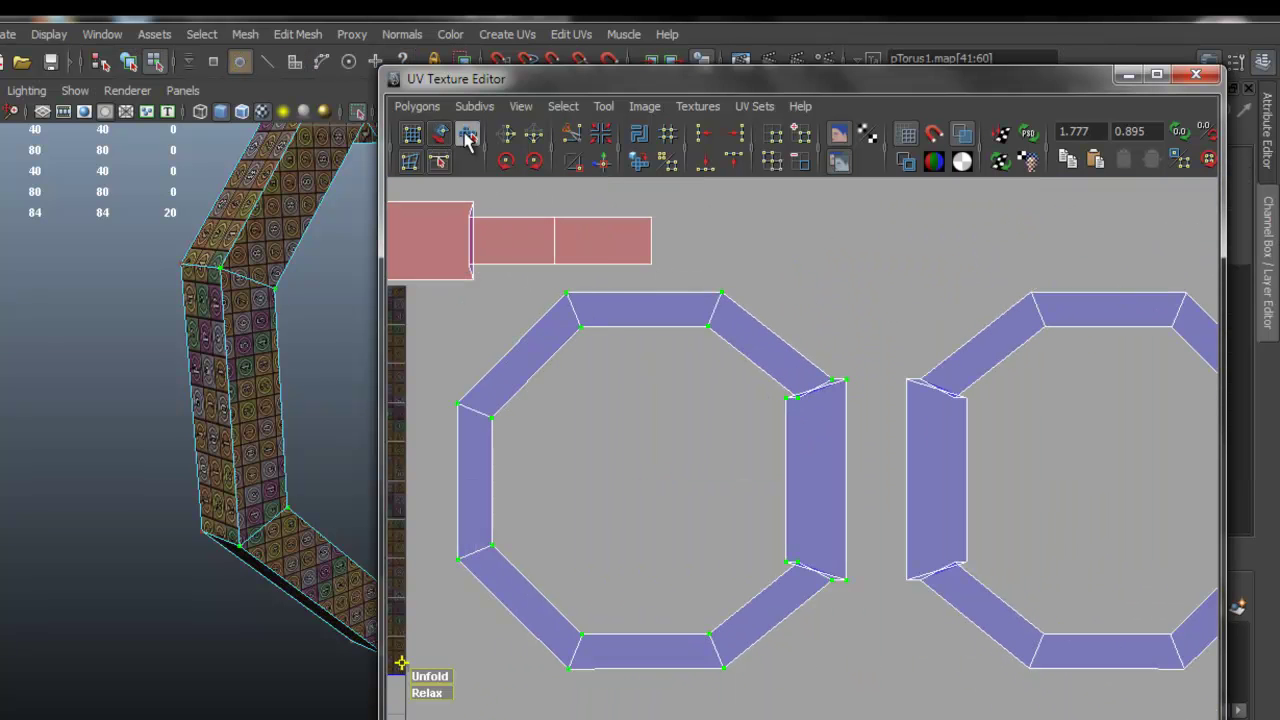
pyautogui.moveTo(431, 676); pyautogui.dragTo(584, 684)
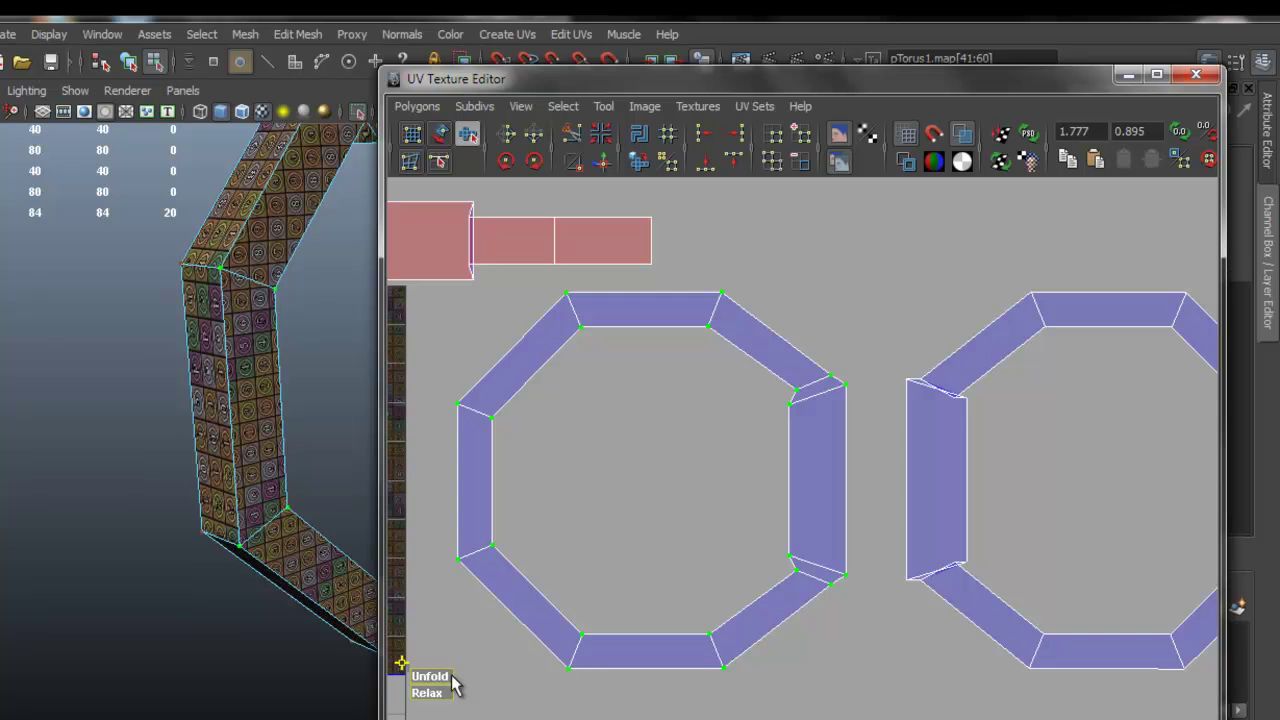
# Unfold the second ring-shaped shell to separate its overlapping corner faces beside the thick block
pyautogui.keyDown('alt'); pyautogui.moveTo(900, 506); pyautogui.dragTo(612, 437, button='middle'); pyautogui.keyUp('alt')
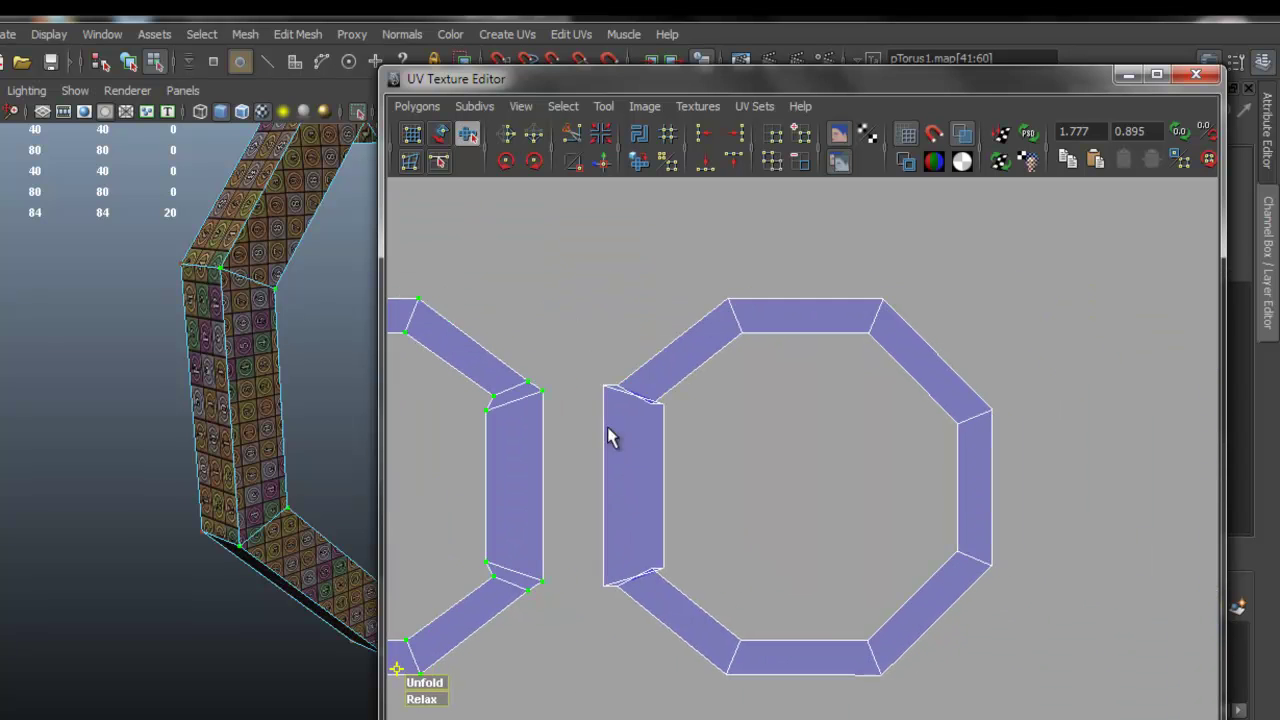
pyautogui.click(442, 134)
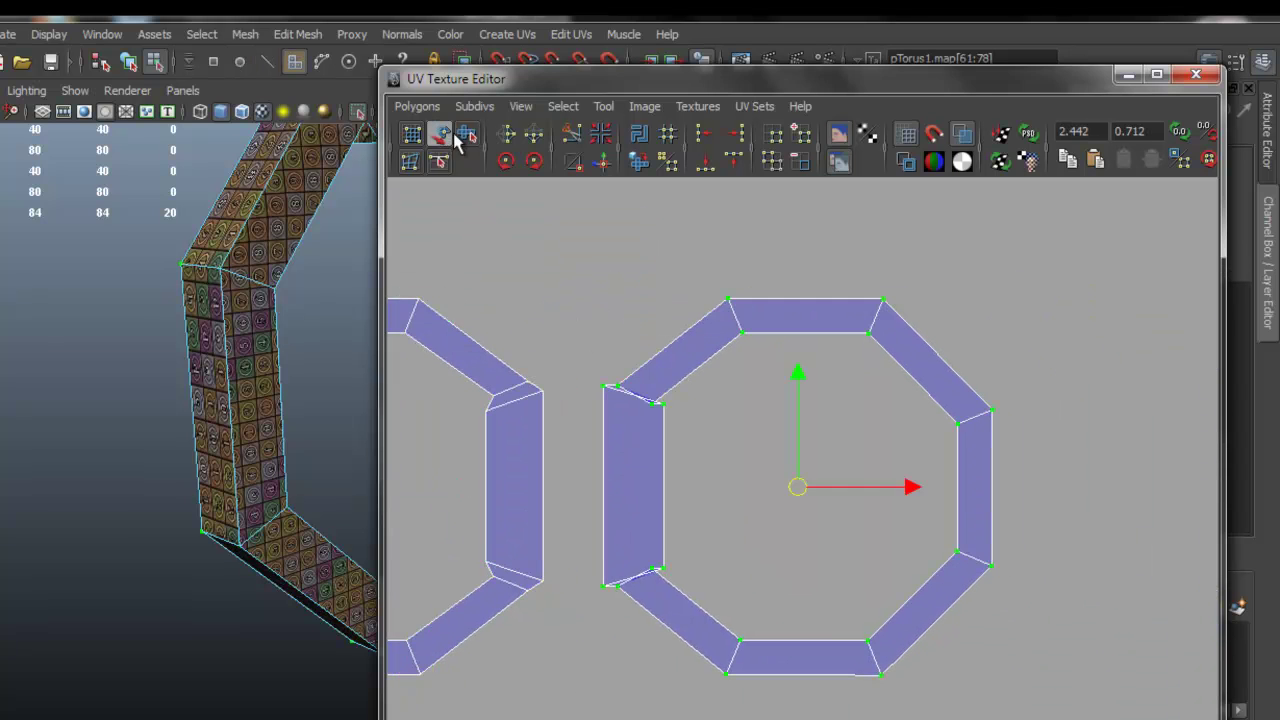
pyautogui.click(468, 135)
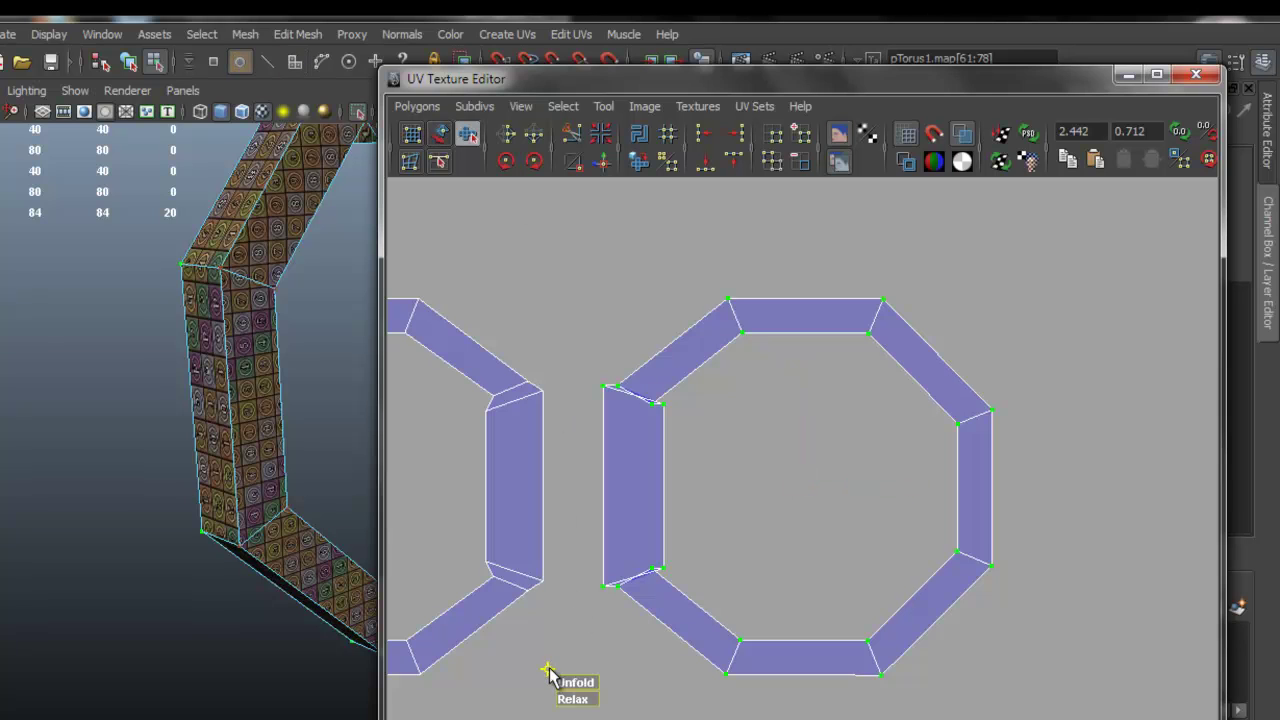
pyautogui.moveTo(766, 520); pyautogui.dragTo(872, 520)
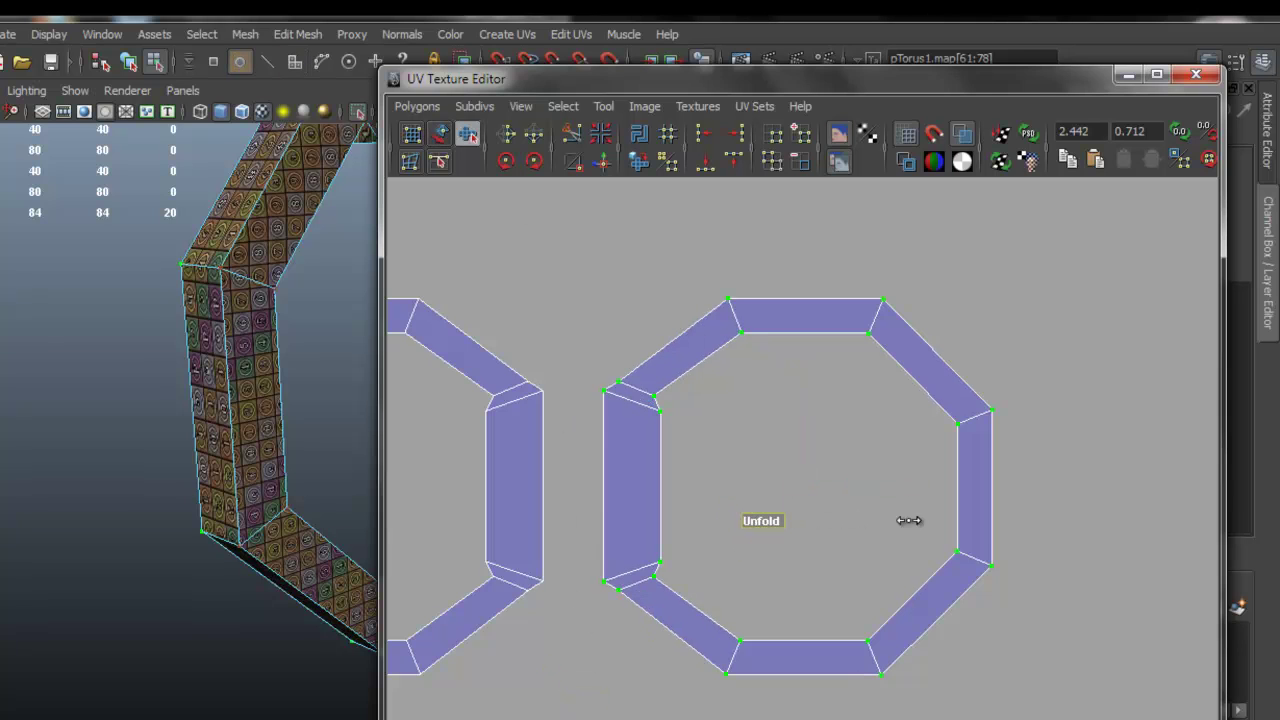
pyautogui.moveTo(774, 515); pyautogui.dragTo(852, 528)
# Move the edge UVs on the right side of the lower strip's wide block outward to widen the squeezed faces
pyautogui.keyDown('alt'); pyautogui.moveTo(720, 490); pyautogui.dragTo(609, 438, button='right'); pyautogui.keyUp('alt')
pyautogui.keyDown('alt'); pyautogui.moveTo(690, 464); pyautogui.dragTo(966, 584, button='middle'); pyautogui.keyUp('alt')
pyautogui.keyDown('alt'); pyautogui.moveTo(657, 424); pyautogui.dragTo(770, 465, button='right'); pyautogui.keyUp('alt')
pyautogui.keyDown('alt'); pyautogui.moveTo(578, 398); pyautogui.dragTo(690, 458, button='middle'); pyautogui.keyUp('alt')
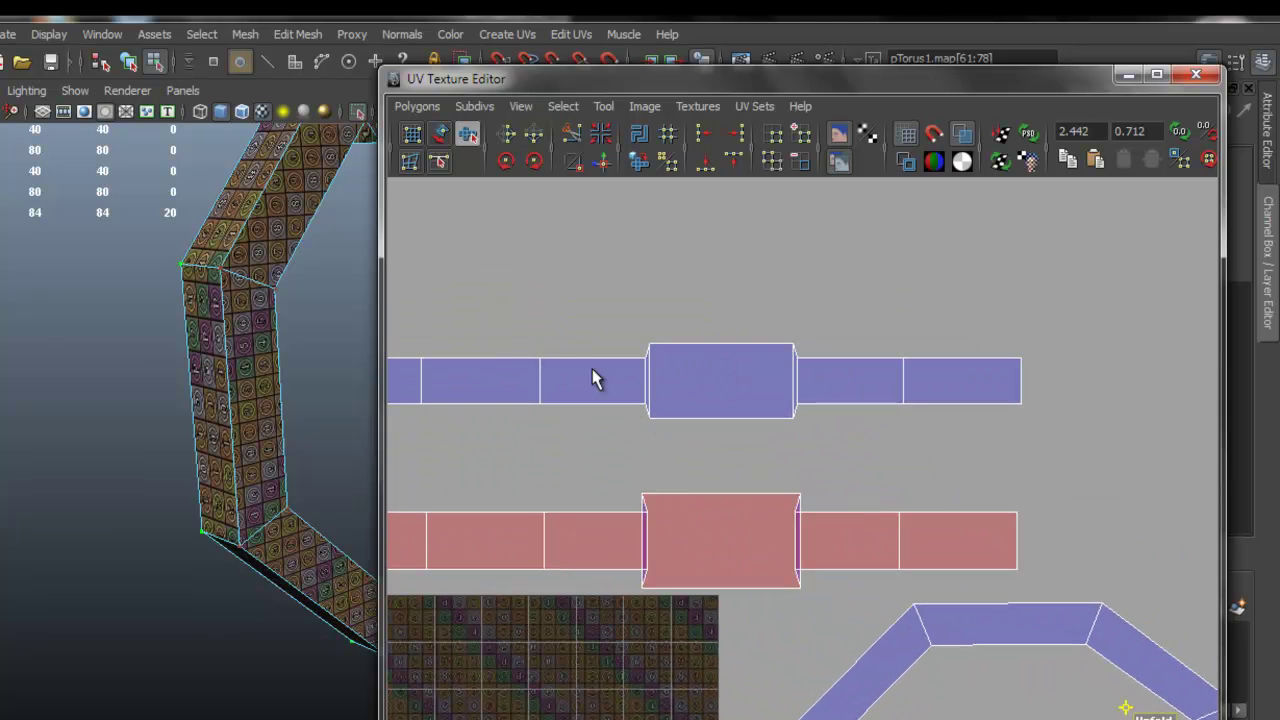
pyautogui.keyDown('alt'); pyautogui.moveTo(168, 281); pyautogui.dragTo(166, 354); pyautogui.keyUp('alt')
pyautogui.keyDown('alt'); pyautogui.moveTo(172, 352); pyautogui.dragTo(269, 378, button='right'); pyautogui.keyUp('alt')
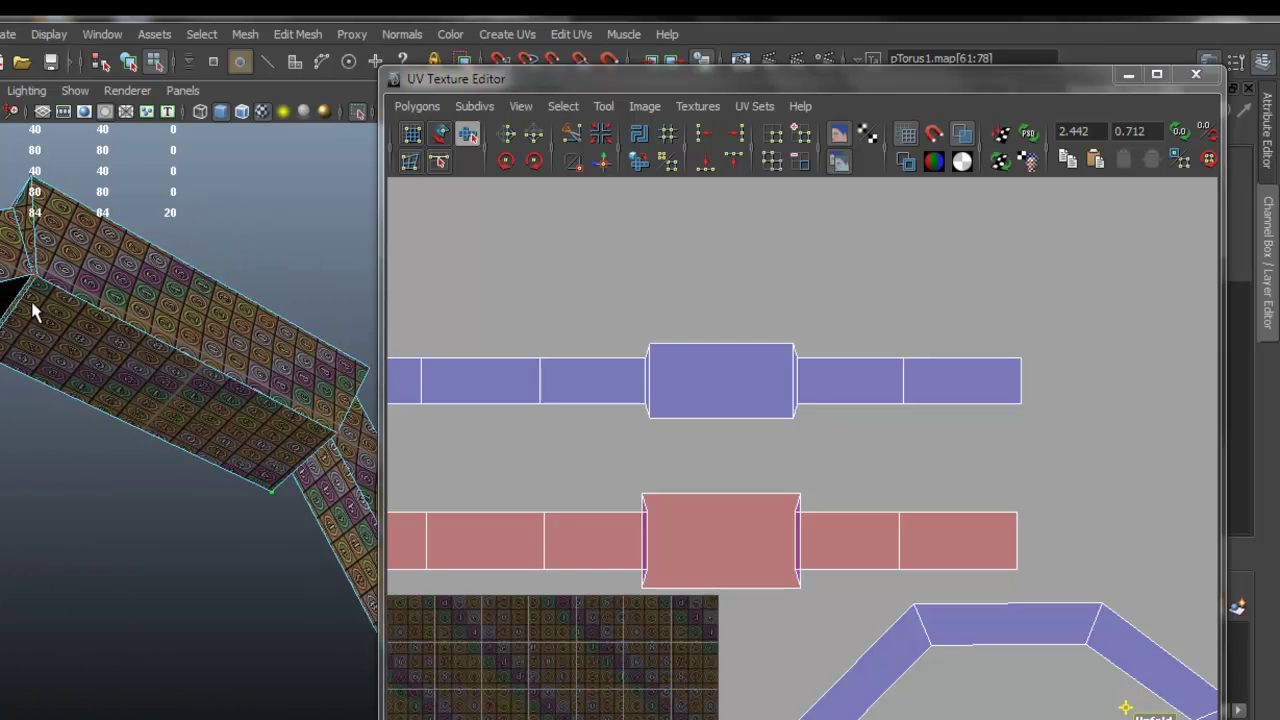
pyautogui.keyDown('alt'); pyautogui.moveTo(47, 300); pyautogui.dragTo(157, 354, button='middle'); pyautogui.keyUp('alt')
pyautogui.moveTo(140, 351); pyautogui.dragTo(134, 308, button='right')
pyautogui.click(137, 341)
pyautogui.keyDown('alt'); pyautogui.moveTo(812, 509); pyautogui.dragTo(834, 399, button='middle'); pyautogui.keyUp('alt')
pyautogui.keyDown('ctrl'); pyautogui.moveTo(776, 427); pyautogui.dragTo(850, 433, button='right'); pyautogui.keyUp('ctrl')
pyautogui.scroll(3, 855, 433)
pyautogui.scroll(2, 855, 432)
pyautogui.press('w')
pyautogui.moveTo(957, 391); pyautogui.dragTo(1001, 391)
# Move the edge UVs on the left side of the lower strip's wide block outward to match the opposite side
pyautogui.keyDown('alt'); pyautogui.moveTo(558, 384); pyautogui.dragTo(719, 421, button='middle'); pyautogui.keyUp('alt')
pyautogui.moveTo(675, 354); pyautogui.dragTo(724, 357, button='right')
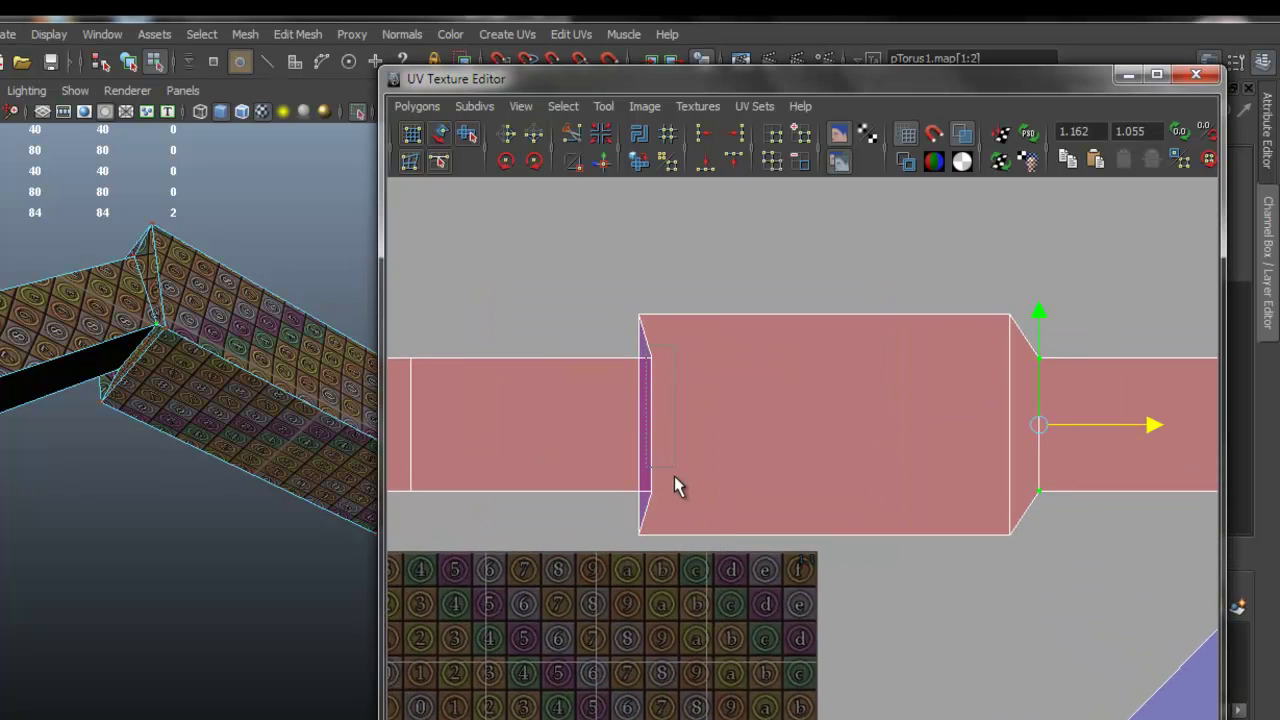
pyautogui.moveTo(677, 506); pyautogui.dragTo(685, 499)
pyautogui.moveTo(762, 428); pyautogui.dragTo(710, 428)
# Move the edge UVs on the left side of the upper strip's wide block outward
pyautogui.scroll(-2, 830, 347)
pyautogui.keyDown('alt'); pyautogui.moveTo(841, 288); pyautogui.dragTo(823, 447, button='middle'); pyautogui.keyUp('alt')
pyautogui.scroll(2, 796, 355)
pyautogui.keyDown('alt'); pyautogui.moveTo(132, 363); pyautogui.dragTo(220, 472); pyautogui.keyUp('alt')
pyautogui.keyDown('alt'); pyautogui.moveTo(697, 354); pyautogui.dragTo(742, 424, button='middle'); pyautogui.keyUp('alt')
pyautogui.scroll(2, 656, 376)
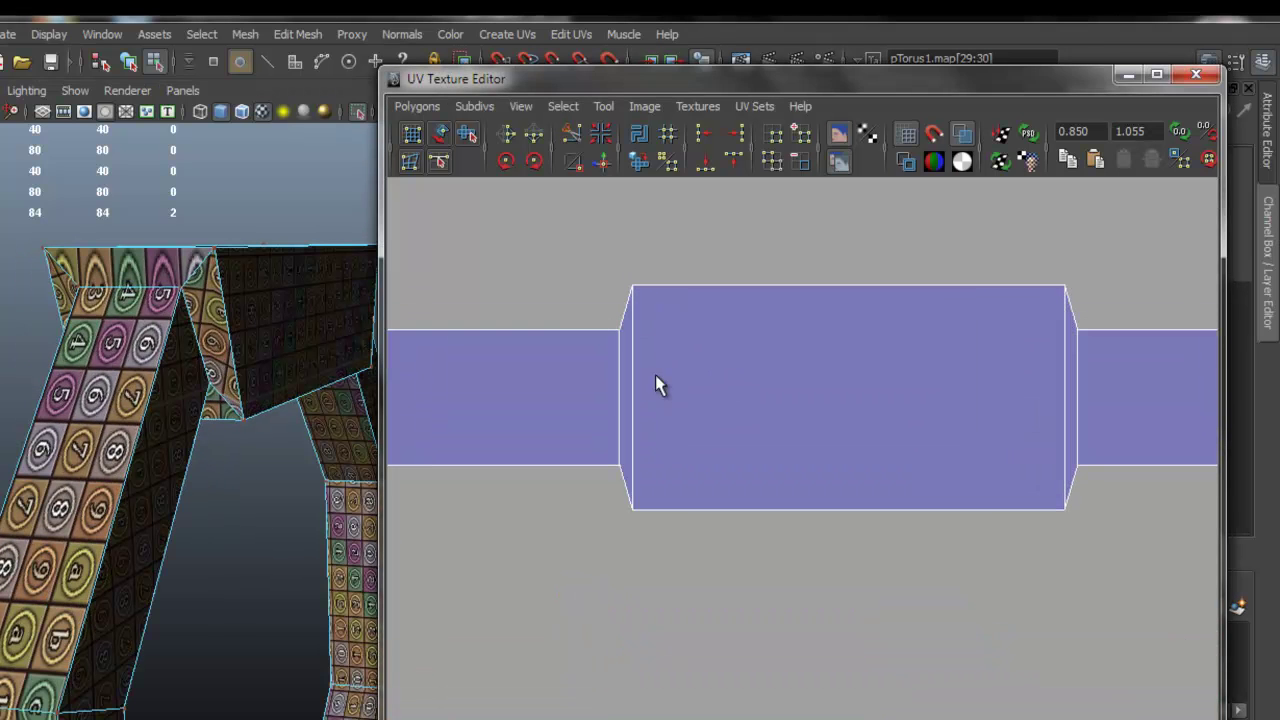
pyautogui.moveTo(628, 464); pyautogui.dragTo(628, 467)
pyautogui.moveTo(727, 396); pyautogui.dragTo(714, 394)
# Move the edge UVs on the right side of the upper strip's wide block outward, checking the texture on the handle
pyautogui.keyDown('alt'); pyautogui.moveTo(370, 360); pyautogui.dragTo(4, 345, button='right'); pyautogui.keyUp('alt')
pyautogui.keyDown('alt'); pyautogui.moveTo(119, 330); pyautogui.dragTo(117, 384); pyautogui.keyUp('alt')
pyautogui.keyDown('alt'); pyautogui.moveTo(117, 384); pyautogui.dragTo(342, 399, button='right'); pyautogui.keyUp('alt')
pyautogui.keyDown('alt'); pyautogui.moveTo(345, 394); pyautogui.dragTo(280, 432); pyautogui.keyUp('alt')
pyautogui.moveTo(1076, 302); pyautogui.dragTo(1118, 494)
pyautogui.keyDown('alt'); pyautogui.moveTo(230, 420); pyautogui.dragTo(256, 370); pyautogui.keyUp('alt')
pyautogui.moveTo(1190, 402); pyautogui.dragTo(1210, 402)
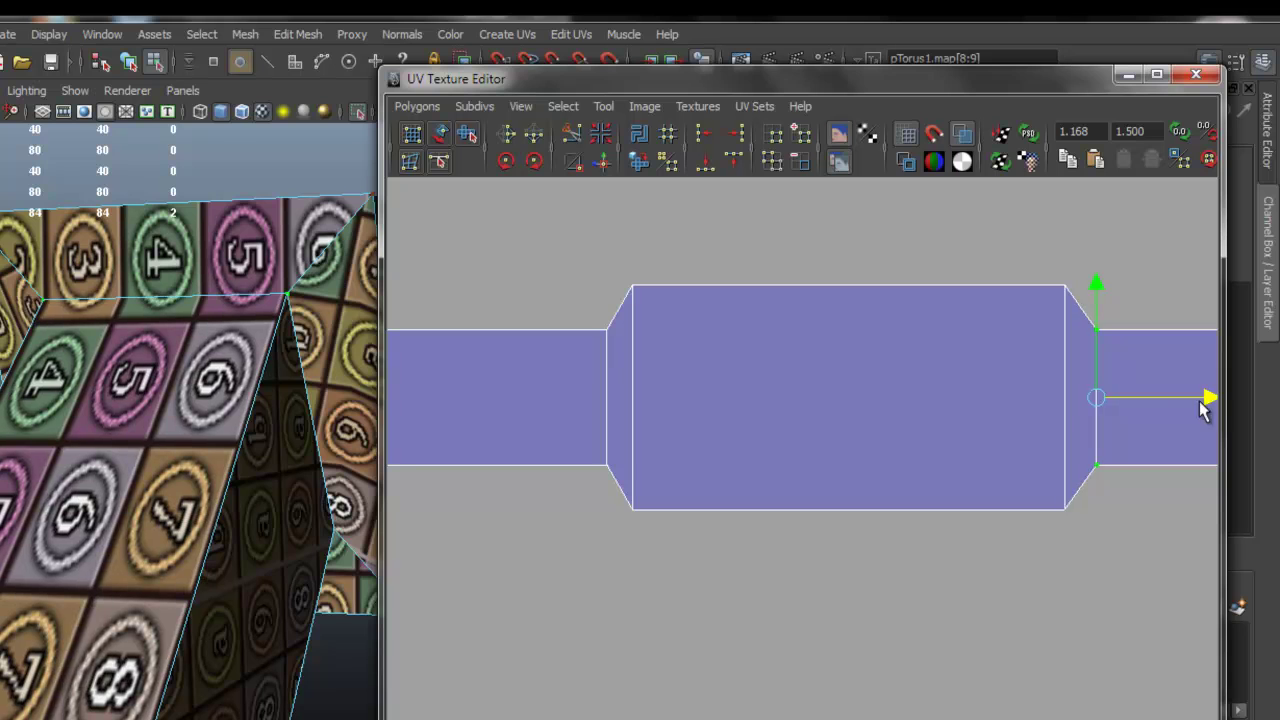
# Select all UV shells of the ring handle, apply Layout and move the result to the left of the texture square
pyautogui.scroll(-5, 1012, 417)
pyautogui.scroll(-5, 1002, 418)
pyautogui.keyDown('alt'); pyautogui.moveTo(805, 539); pyautogui.dragTo(827, 420, button='middle'); pyautogui.keyUp('alt')
pyautogui.scroll(-6, 810, 430)
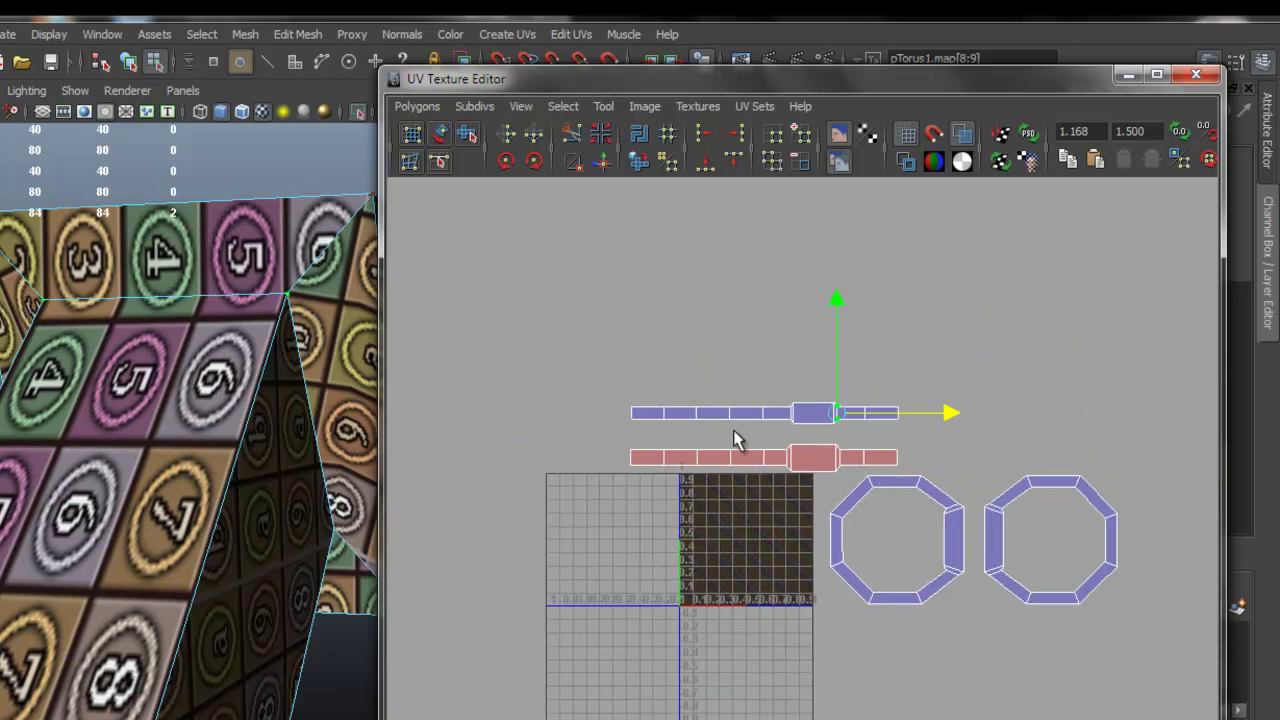
pyautogui.click(446, 133)
pyautogui.moveTo(612, 300); pyautogui.dragTo(1095, 609)
pyautogui.click(416, 106)
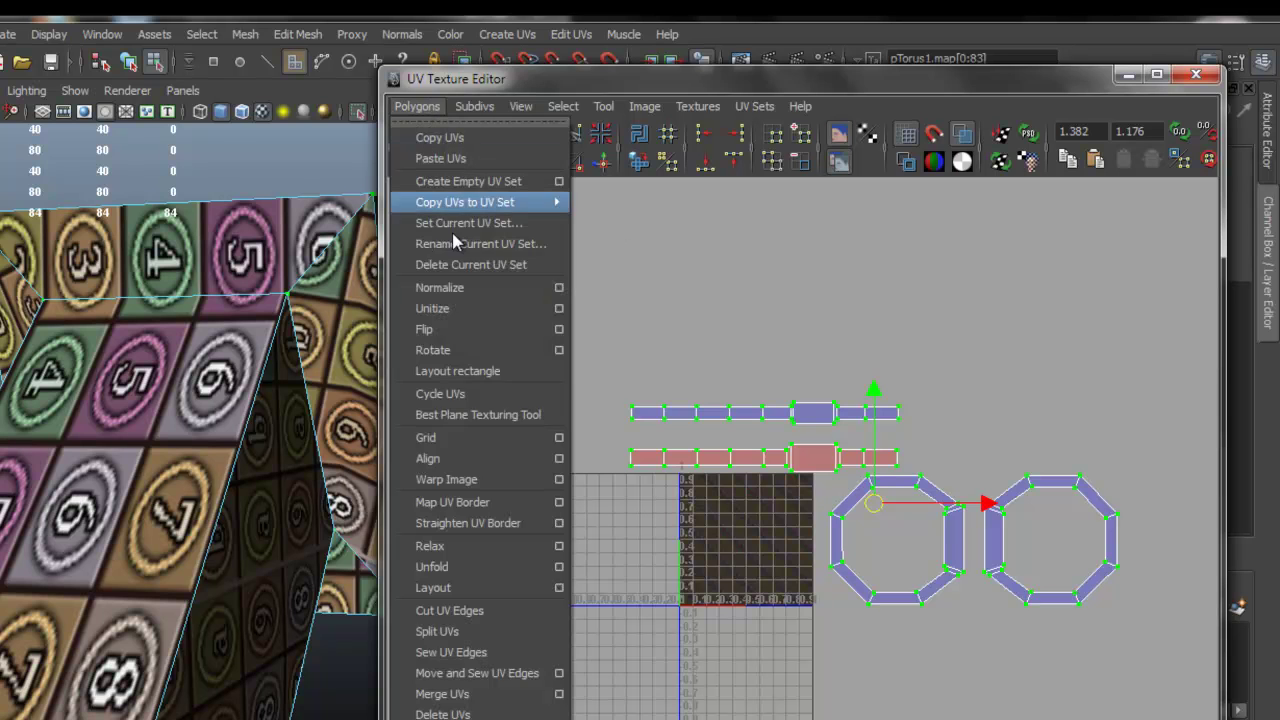
pyautogui.click(514, 589)
pyautogui.scroll(3, 704, 527)
pyautogui.keyDown('alt'); pyautogui.moveTo(704, 527); pyautogui.dragTo(850, 313, button='middle'); pyautogui.keyUp('alt')
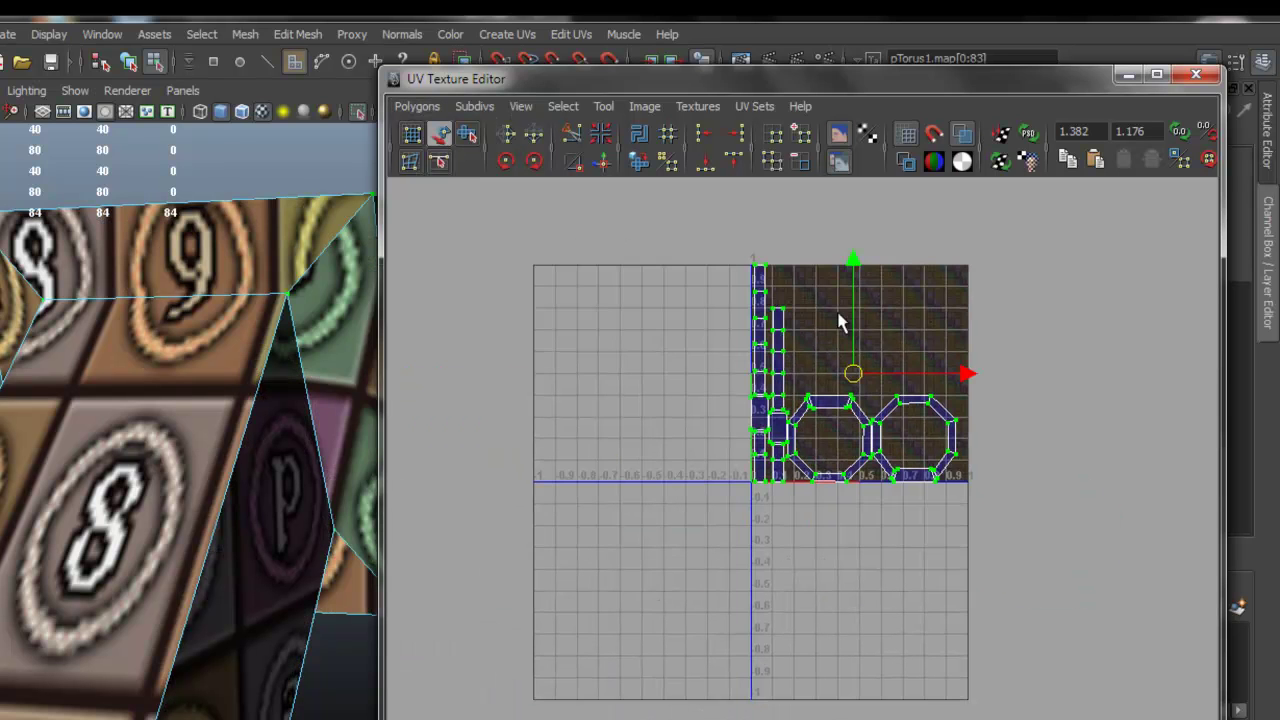
pyautogui.moveTo(851, 372); pyautogui.dragTo(635, 389)
# Return to object selection, turn off isolation to show the whole chest and add the chest to the selection
pyautogui.keyDown('alt'); pyautogui.moveTo(194, 456); pyautogui.dragTo(48, 427); pyautogui.keyUp('alt')
pyautogui.scroll(-4, 48, 427)
pyautogui.moveTo(119, 403); pyautogui.dragTo(236, 378, button='right')
pyautogui.click(357, 113)
pyautogui.scroll(-6, 203, 437)
pyautogui.keyDown('alt'); pyautogui.moveTo(178, 442); pyautogui.dragTo(165, 340); pyautogui.keyUp('alt')
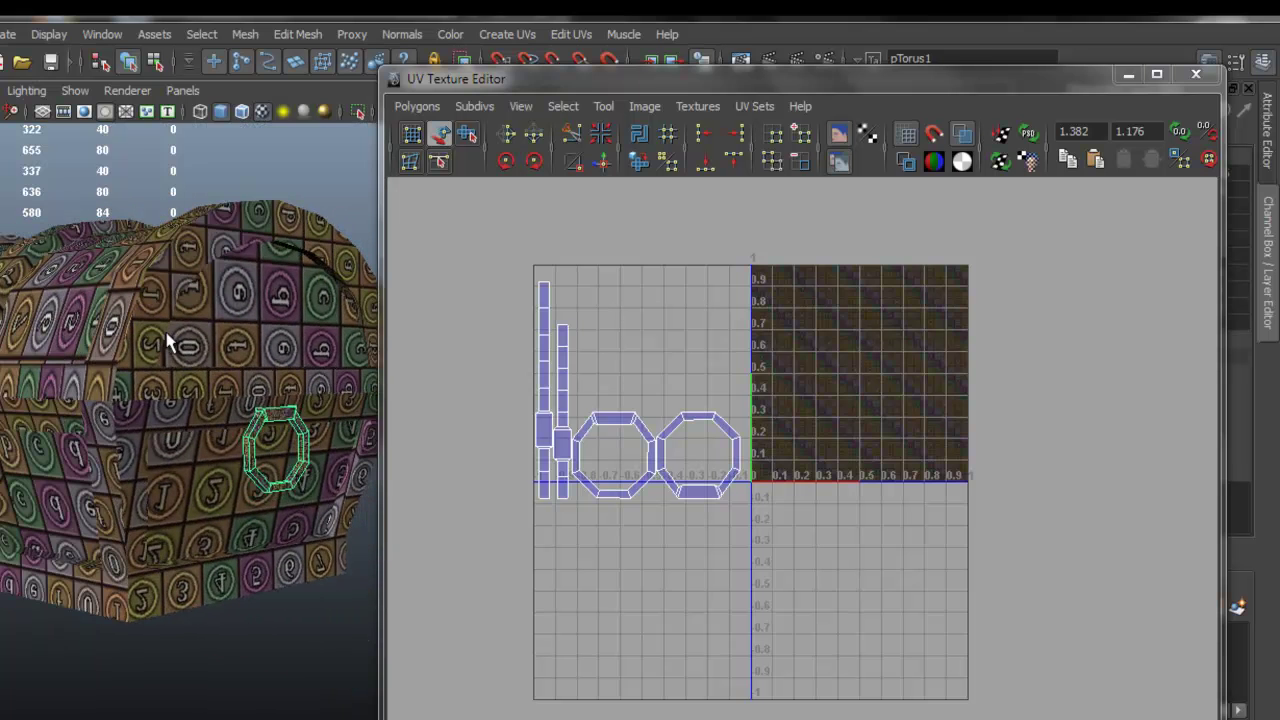
pyautogui.keyDown('shift'); pyautogui.click(166, 340); pyautogui.keyUp('shift')
# Select the ring handle's UV shells, scale them down and move them to the right of the texture square
pyautogui.click(464, 134)
pyautogui.click(445, 132)
pyautogui.moveTo(700, 498); pyautogui.dragTo(698, 498)
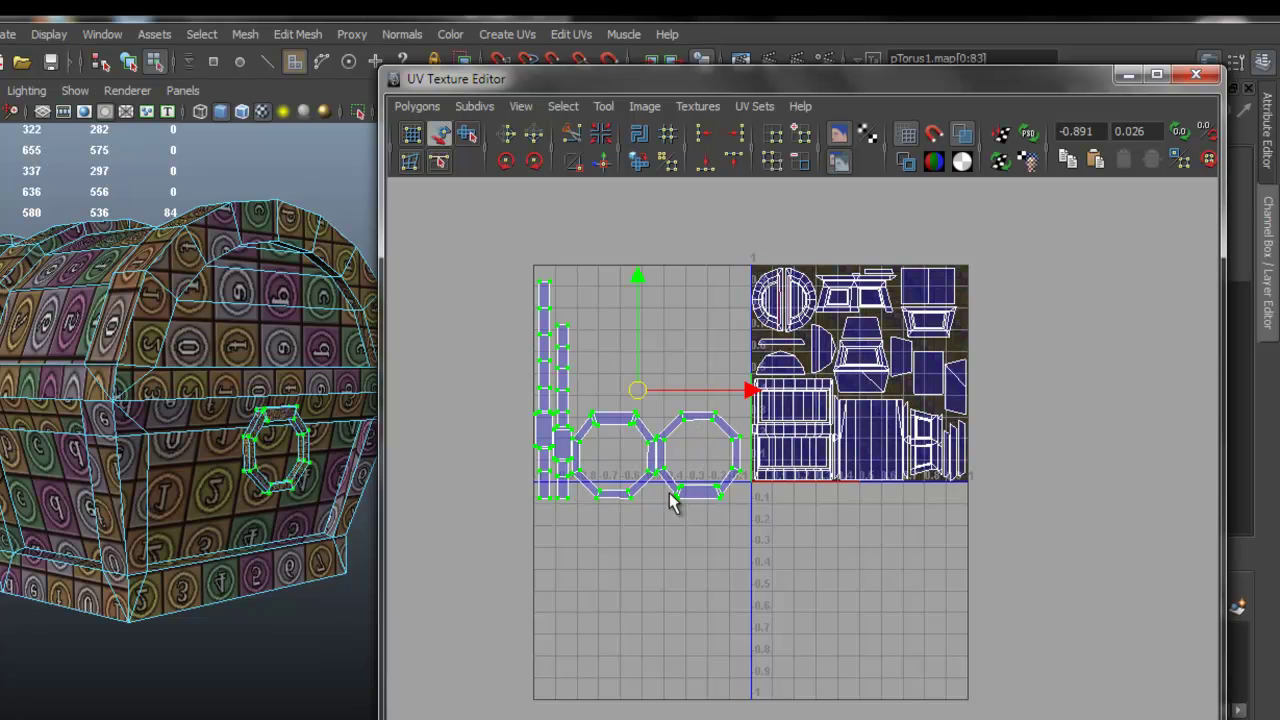
pyautogui.scroll(1, 603, 410)
pyautogui.press('r')
pyautogui.moveTo(602, 375); pyautogui.dragTo(522, 367)
pyautogui.press('w')
pyautogui.moveTo(605, 375); pyautogui.dragTo(1037, 325)
# Move the handle's longer strip shell into the free gap at the texture square's right edge, beside the upper chest panels
pyautogui.keyDown('alt'); pyautogui.moveTo(1042, 319); pyautogui.dragTo(934, 396, button='middle'); pyautogui.keyUp('alt')
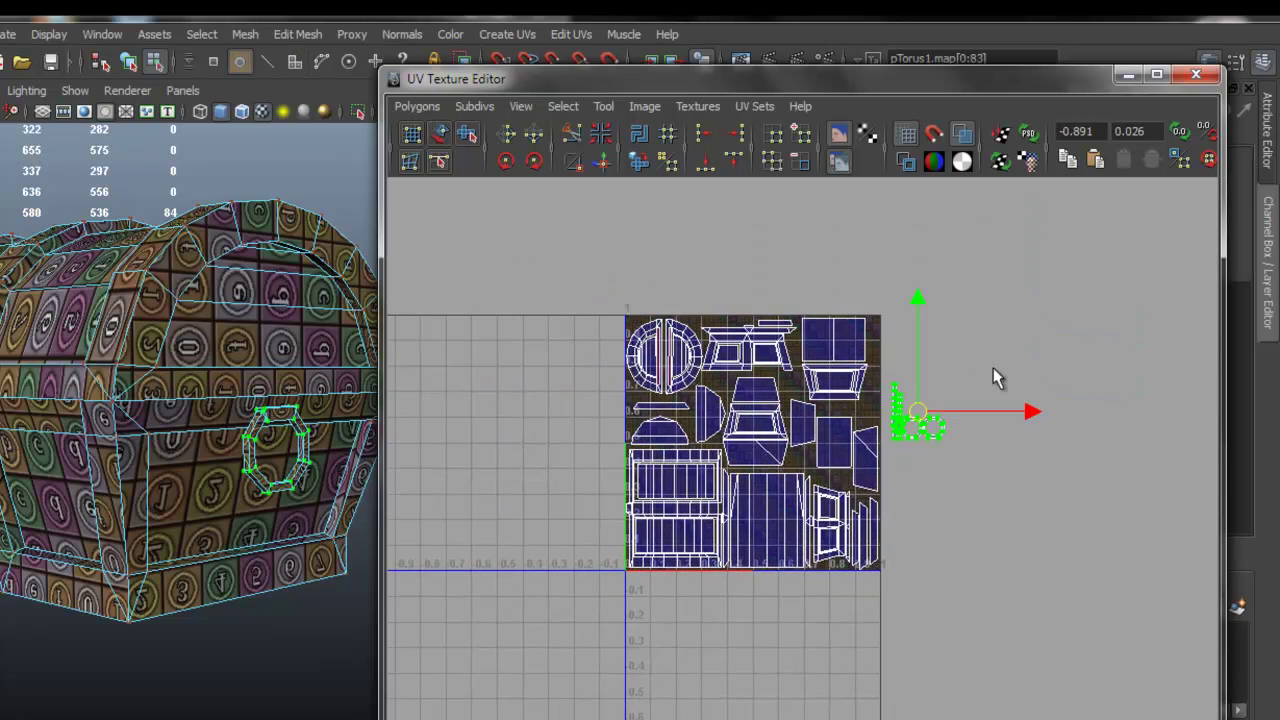
pyautogui.keyDown('alt'); pyautogui.moveTo(934, 396); pyautogui.dragTo(1020, 345, button='right'); pyautogui.keyUp('alt')
pyautogui.keyDown('alt'); pyautogui.moveTo(1020, 338); pyautogui.dragTo(776, 427, button='middle'); pyautogui.keyUp('alt')
pyautogui.keyDown('alt'); pyautogui.moveTo(776, 428); pyautogui.dragTo(788, 382, button='right'); pyautogui.keyUp('alt')
pyautogui.keyDown('alt'); pyautogui.moveTo(731, 331); pyautogui.dragTo(777, 406, button='middle'); pyautogui.keyUp('alt')
pyautogui.click(442, 135)
pyautogui.click(822, 408)
pyautogui.press('w')
pyautogui.moveTo(824, 467); pyautogui.dragTo(714, 327)
pyautogui.keyDown('alt'); pyautogui.moveTo(754, 315); pyautogui.dragTo(766, 473, button='middle'); pyautogui.keyUp('alt')
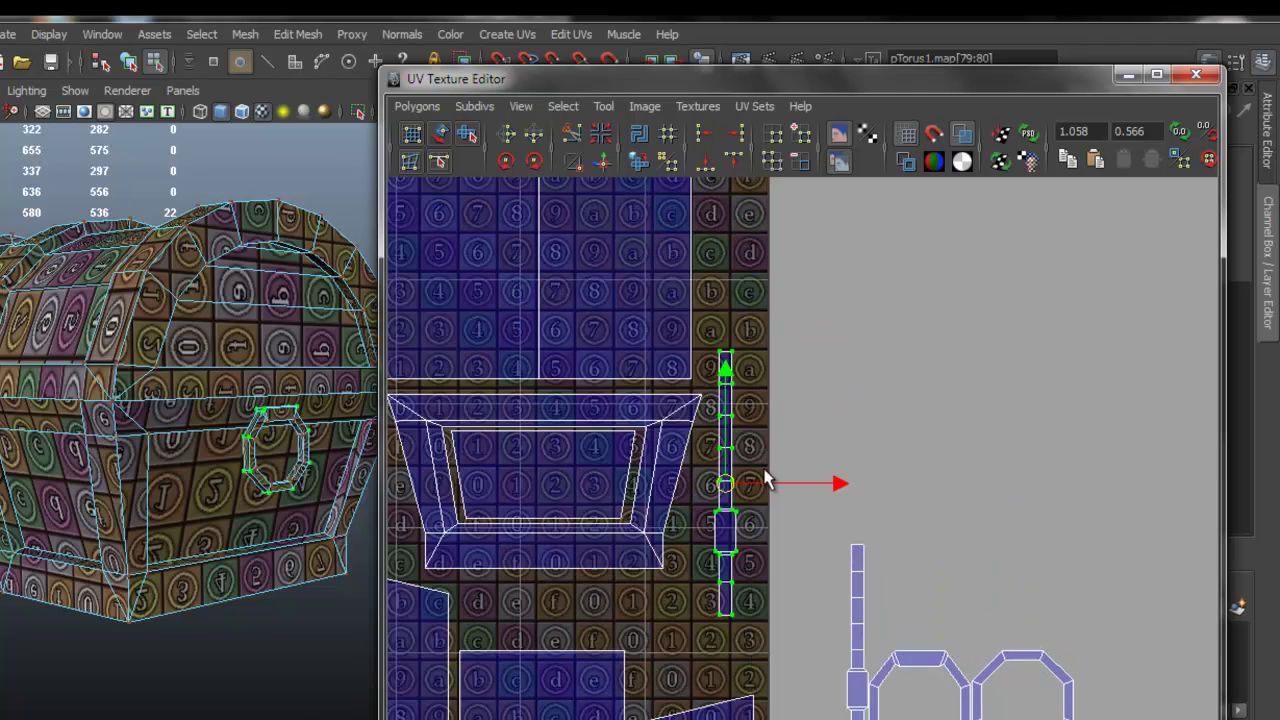
pyautogui.scroll(-2, 806, 452)
pyautogui.moveTo(757, 482); pyautogui.dragTo(765, 384)
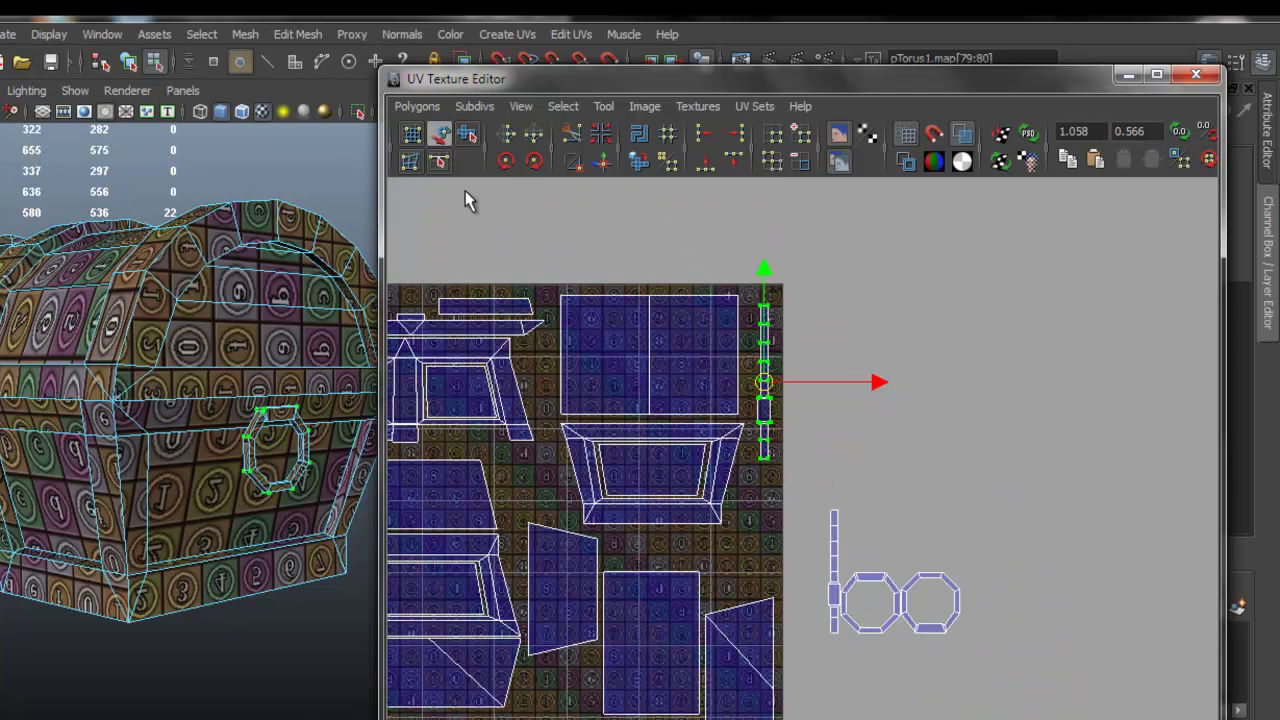
# Move the ring handle's first octagonal shell into the free gap at the texture square's right edge, below the flared framed panel
pyautogui.click(443, 140)
pyautogui.click(835, 558)
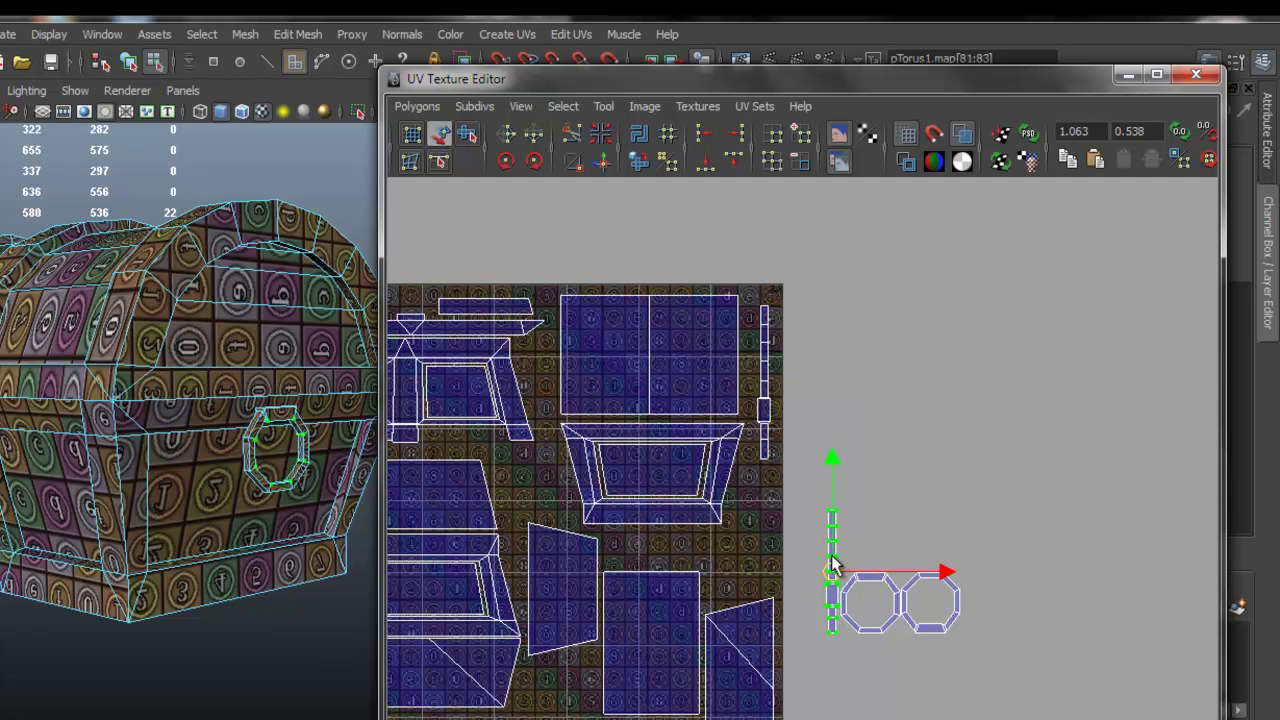
pyautogui.press('w')
pyautogui.keyDown('alt'); pyautogui.moveTo(872, 468); pyautogui.dragTo(819, 363, button='middle'); pyautogui.keyUp('alt')
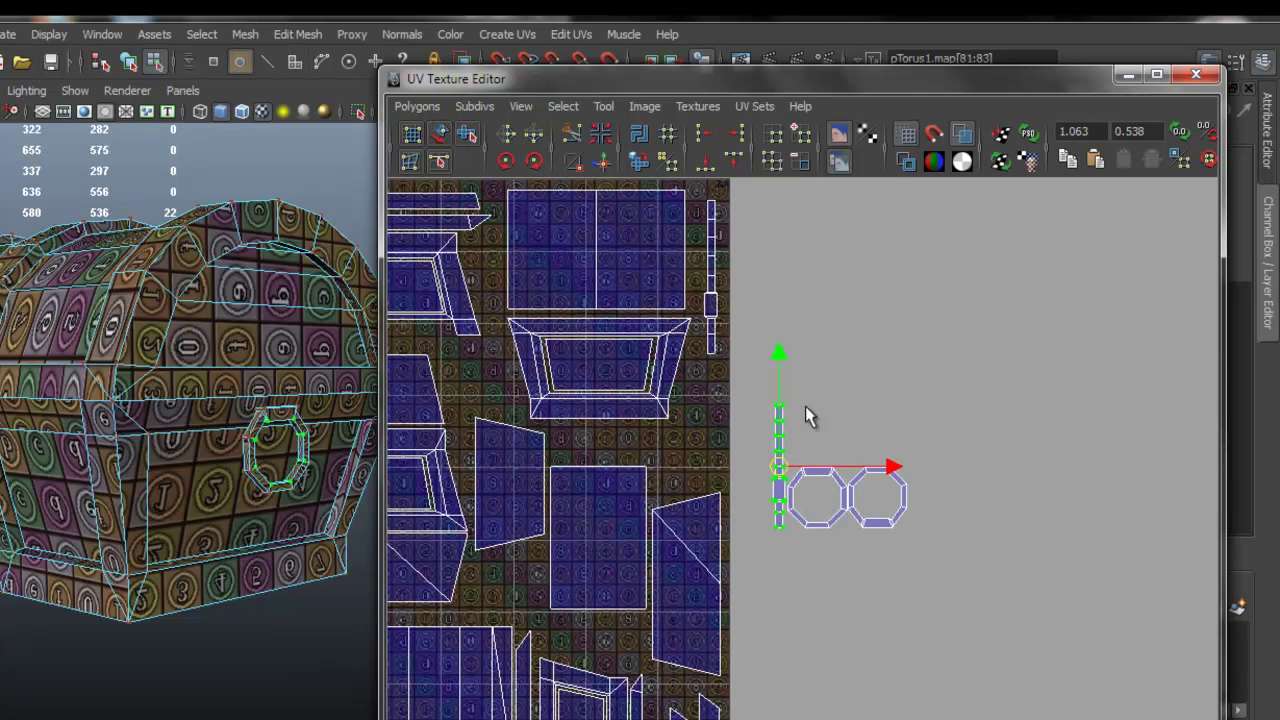
pyautogui.click(441, 137)
pyautogui.moveTo(820, 500); pyautogui.dragTo(695, 457)
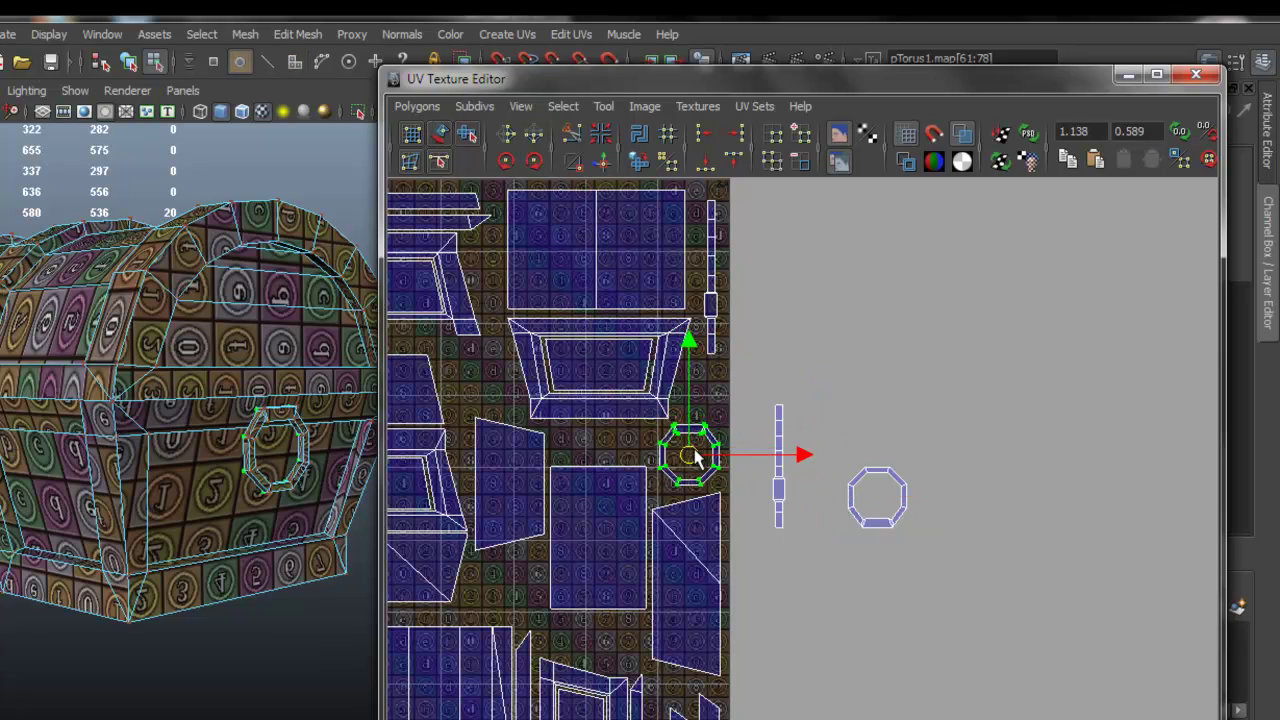
# Move the handle's second octagonal shell into the free gap between the flared framed panel and the trapezoid panel on its left
pyautogui.click(442, 137)
pyautogui.click(877, 468)
pyautogui.press('w')
pyautogui.scroll(-3, 757, 450)
pyautogui.keyDown('alt'); pyautogui.moveTo(738, 454); pyautogui.dragTo(883, 406, button='middle'); pyautogui.keyUp('alt')
pyautogui.moveTo(993, 442); pyautogui.dragTo(731, 362)
pyautogui.scroll(3, 826, 326)
pyautogui.keyDown('alt'); pyautogui.moveTo(753, 350); pyautogui.dragTo(722, 468, button='middle'); pyautogui.keyUp('alt')
# Move the handle's remaining strip shell to the texture square's top edge and rotate it horizontal in the gap above the framed chest panels
pyautogui.click(1027, 416)
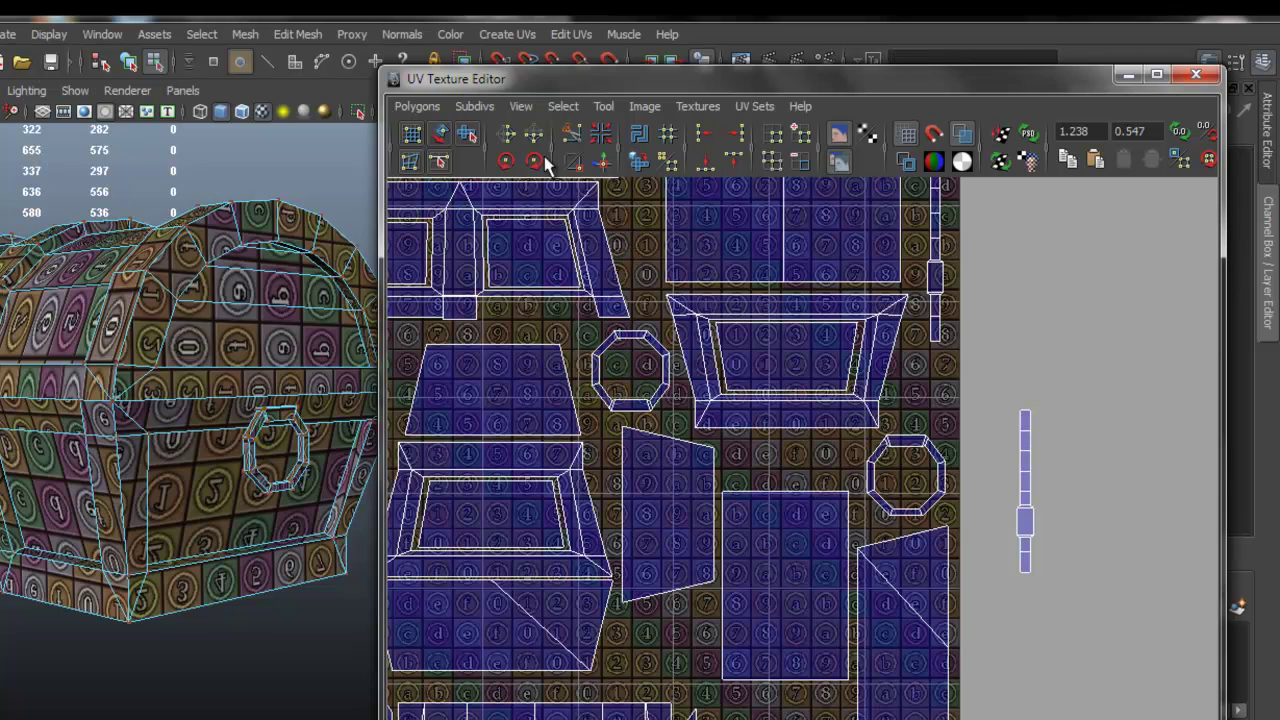
pyautogui.press('w')
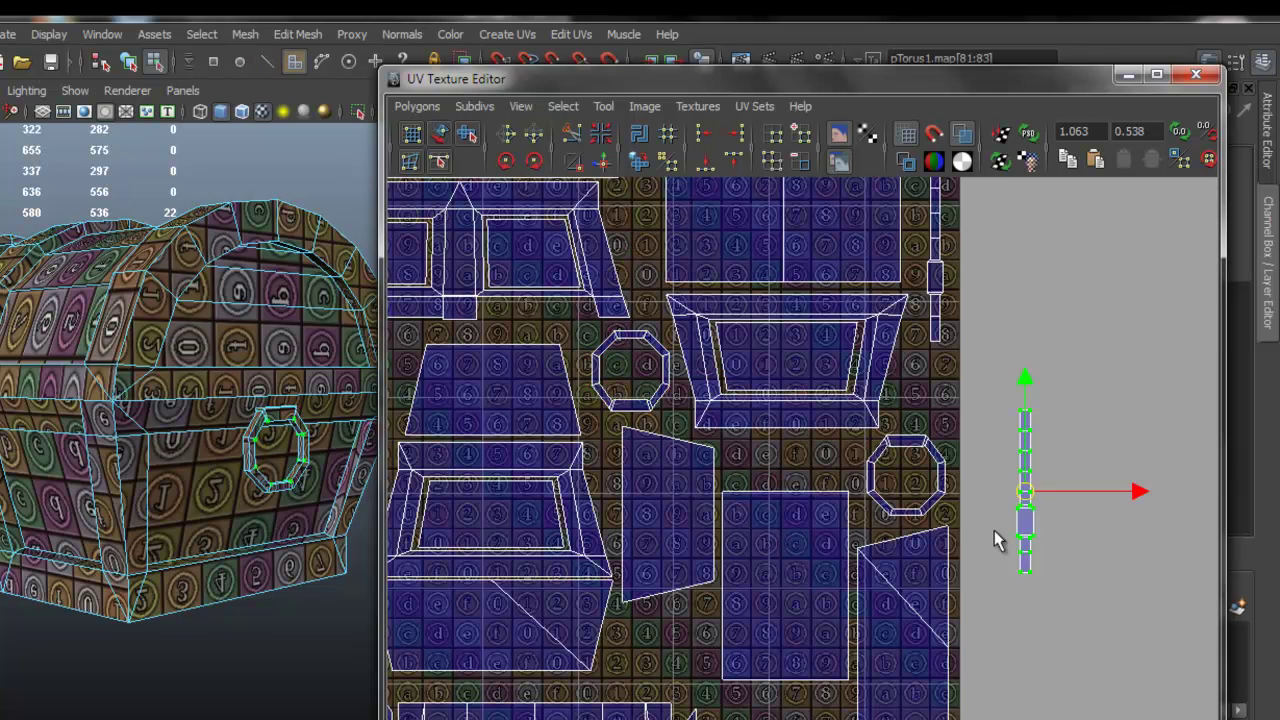
pyautogui.keyDown('alt'); pyautogui.moveTo(977, 543); pyautogui.dragTo(948, 437, button='middle'); pyautogui.keyUp('alt')
pyautogui.moveTo(999, 377); pyautogui.dragTo(651, 530)
pyautogui.keyDown('alt'); pyautogui.moveTo(660, 492); pyautogui.dragTo(908, 567, button='middle'); pyautogui.keyUp('alt')
pyautogui.keyDown('alt'); pyautogui.moveTo(908, 567); pyautogui.dragTo(868, 527, button='right'); pyautogui.keyUp('alt')
pyautogui.keyDown('alt'); pyautogui.moveTo(866, 458); pyautogui.dragTo(806, 515, button='middle'); pyautogui.keyUp('alt')
pyautogui.moveTo(816, 610); pyautogui.dragTo(602, 277)
pyautogui.click(531, 163)
pyautogui.keyDown('alt'); pyautogui.moveTo(608, 247); pyautogui.dragTo(723, 399, button='middle'); pyautogui.keyUp('alt')
pyautogui.scroll(4, 723, 401)
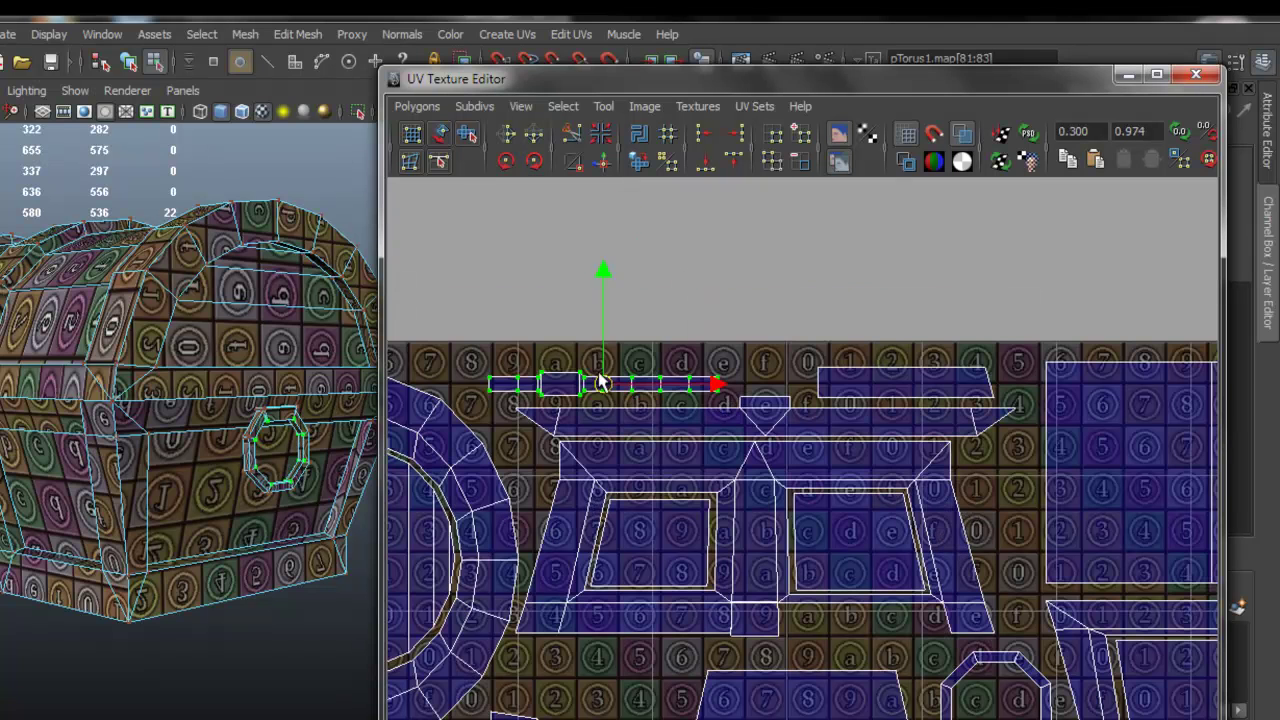
pyautogui.click(777, 300)
# Check the full packed layout, minimize the UV Texture Editor and return to object selection with the chest deselected
pyautogui.scroll(-3, 805, 462)
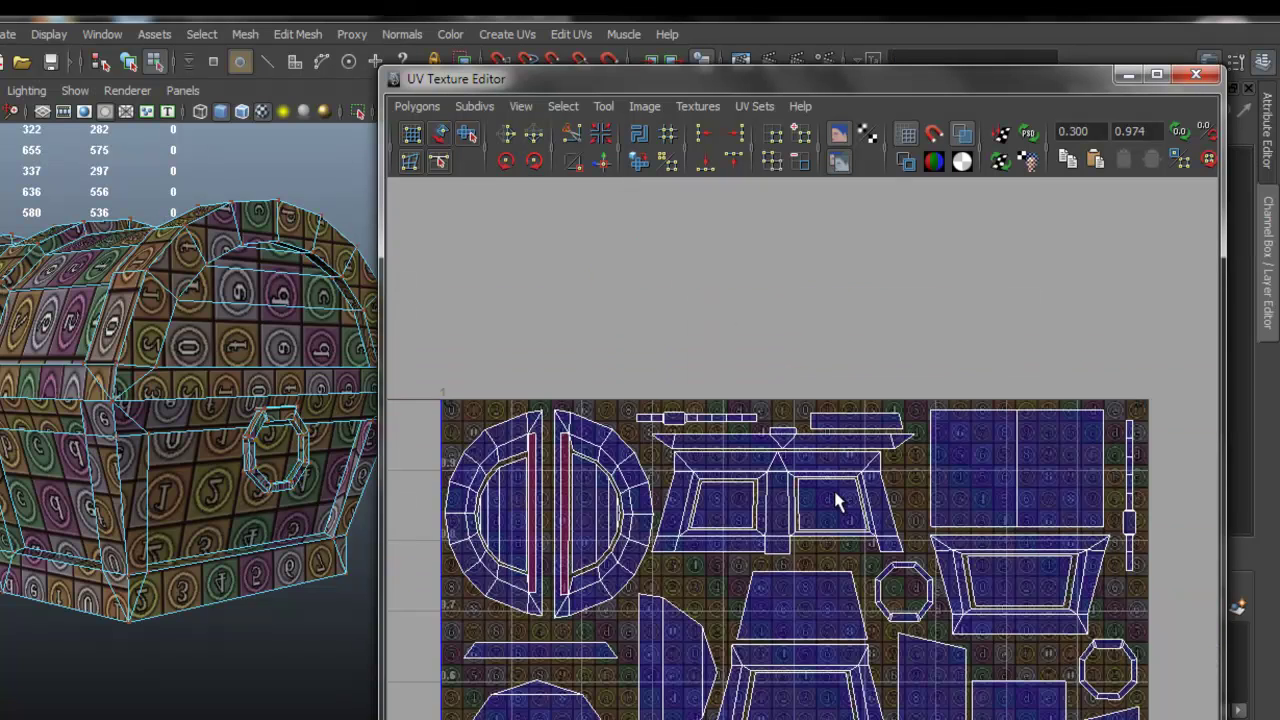
pyautogui.scroll(-2, 837, 497)
pyautogui.keyDown('alt'); pyautogui.moveTo(853, 516); pyautogui.dragTo(826, 310, button='middle'); pyautogui.keyUp('alt')
pyautogui.scroll(-1, 829, 296)
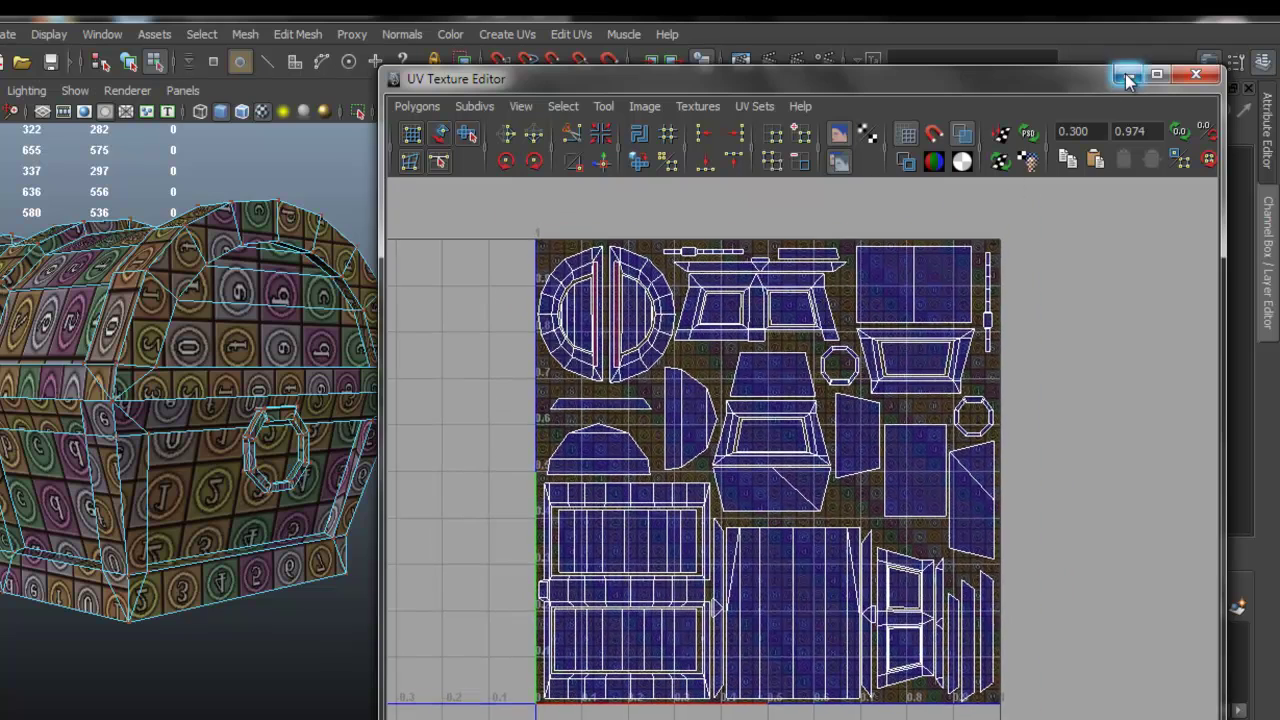
pyautogui.click(1129, 76)
pyautogui.moveTo(278, 301); pyautogui.dragTo(355, 277, button='right')
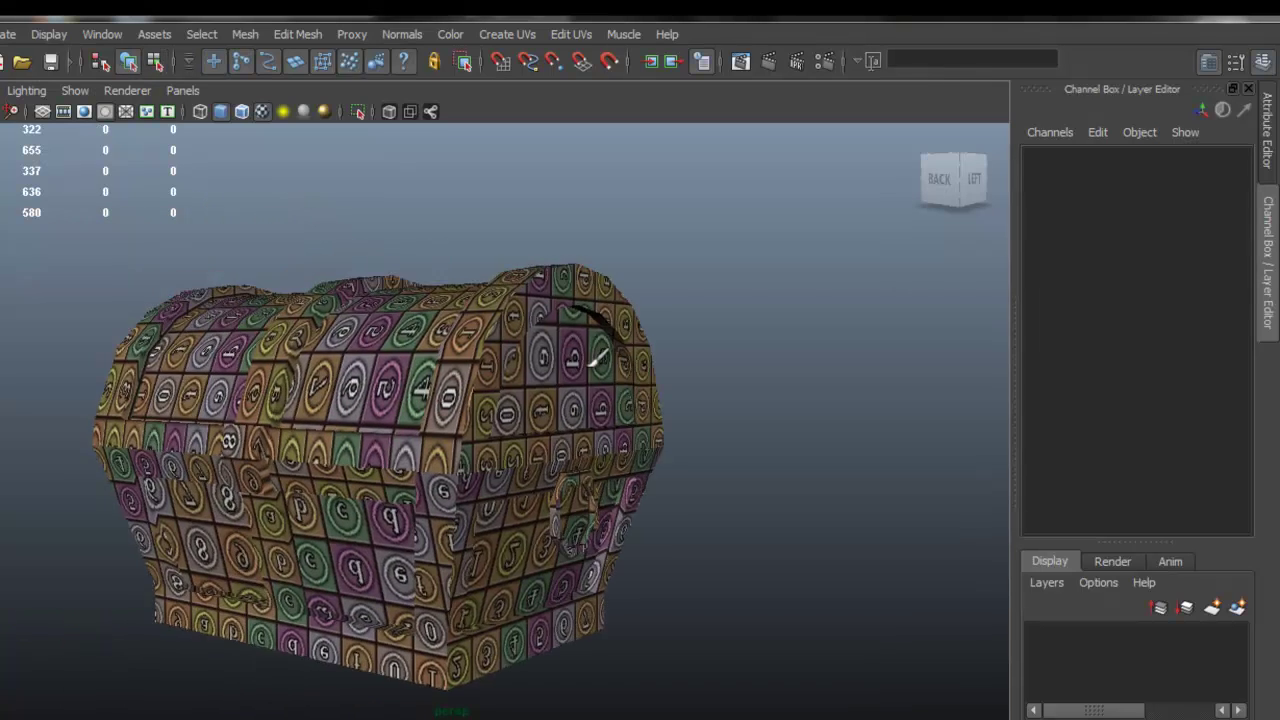